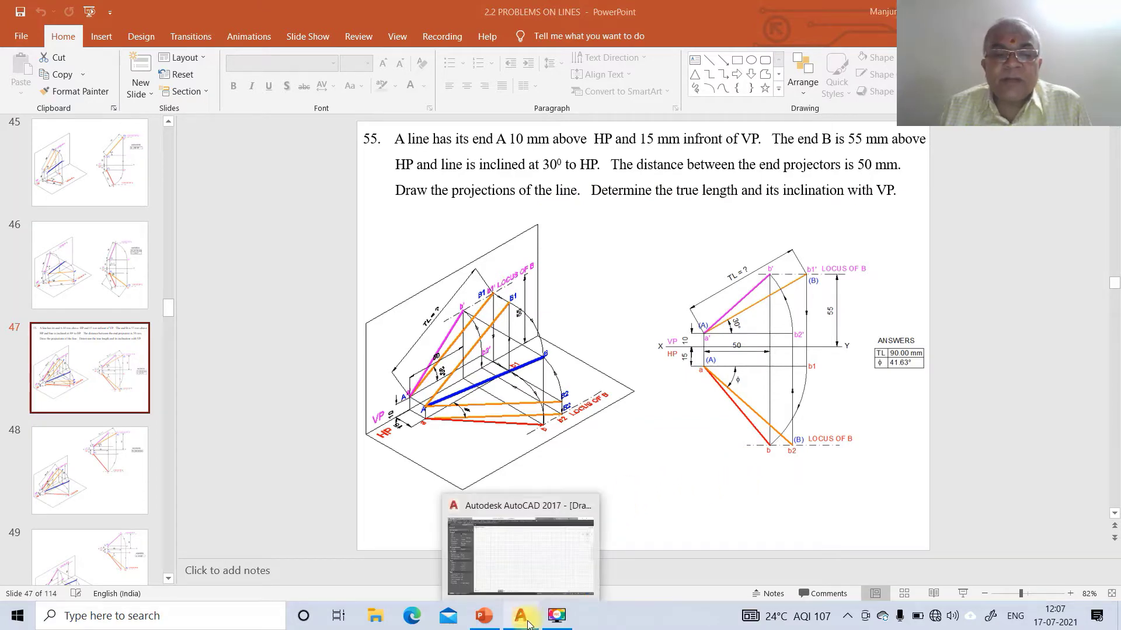
Switch from the PowerPoint problem 55 slide to the blank AutoCAD Drawing1 window.
{"action": "left_click", "coordinate": [513, 520]}
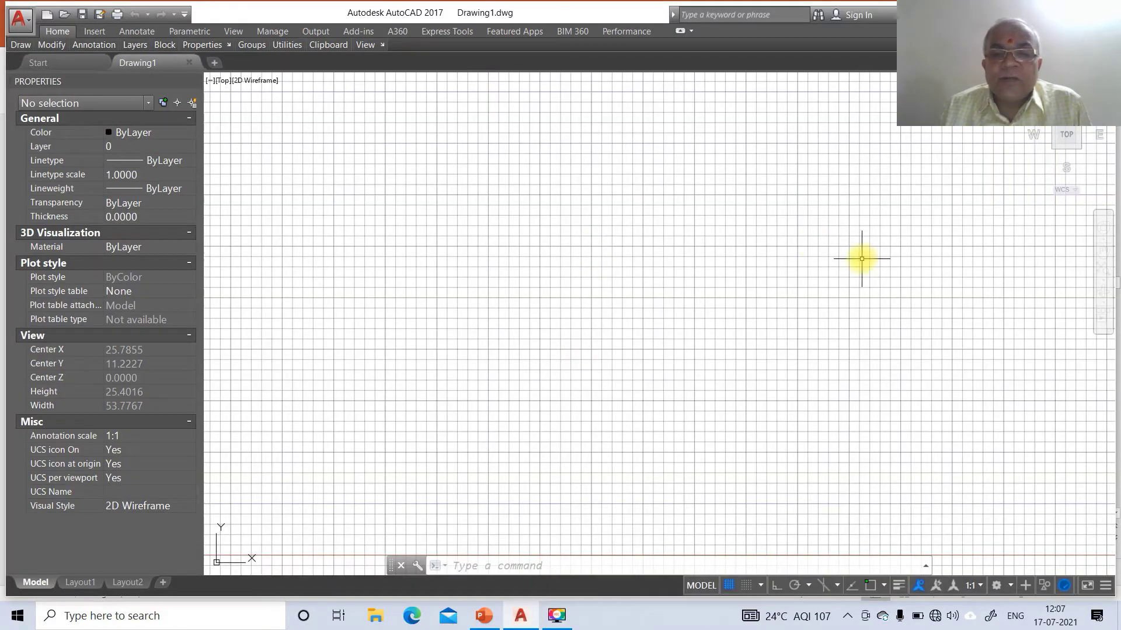
Turn the grid off and Ortho on, then begin LIMITS with the lower-left corner at 0,0.
{"action": "left_click", "coordinate": [729, 586]}
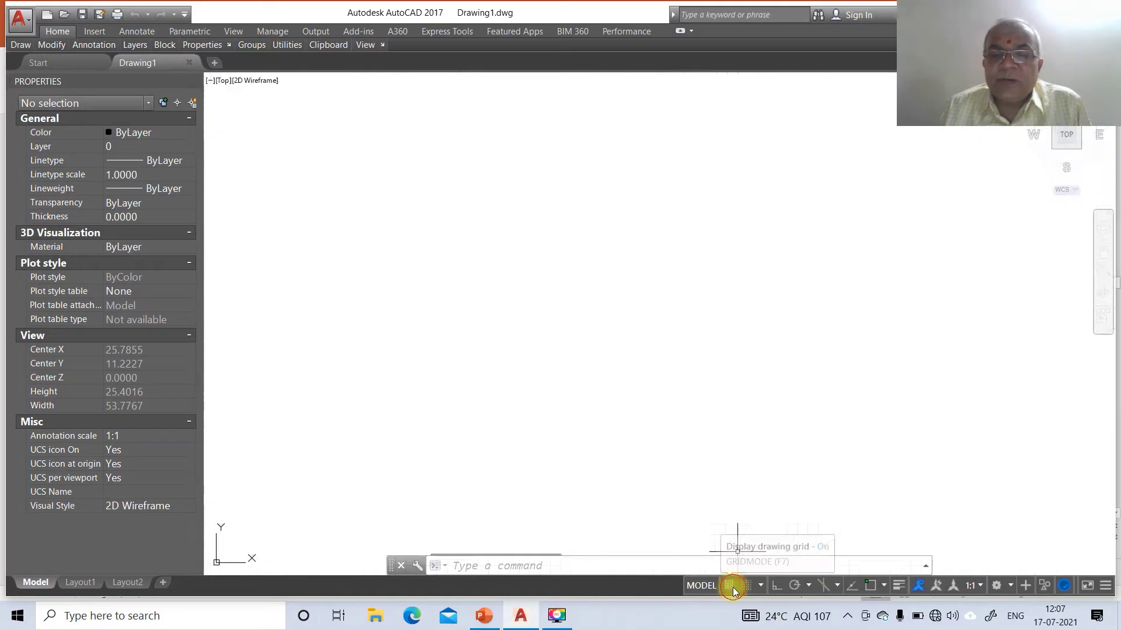
{"action": "left_click", "coordinate": [769, 588]}
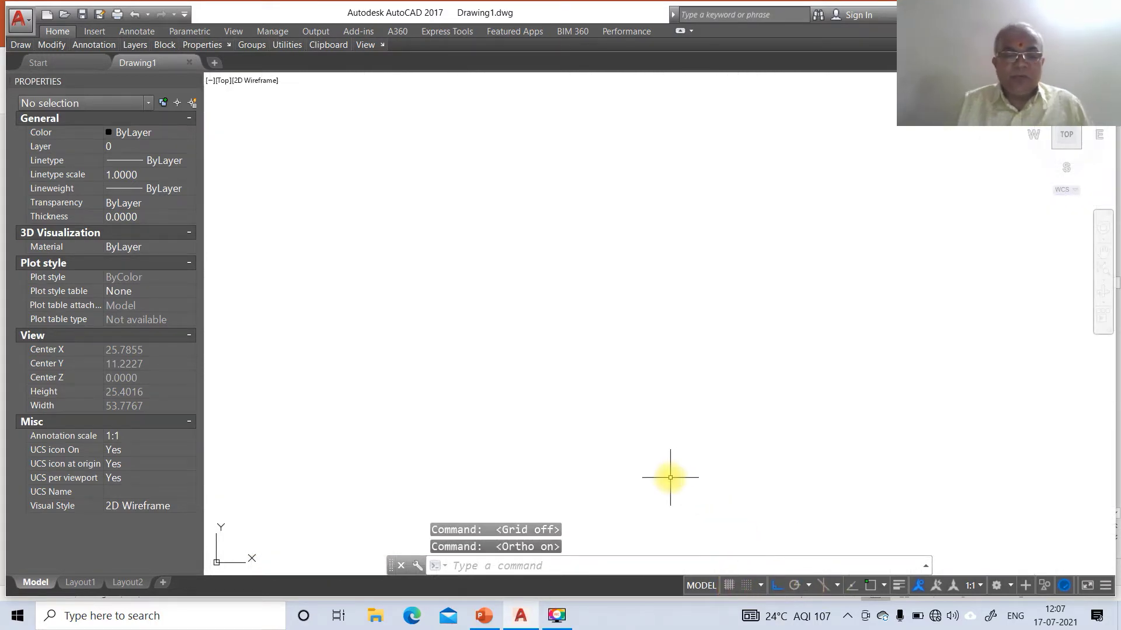
{"action": "type", "text": "LIMITS"}
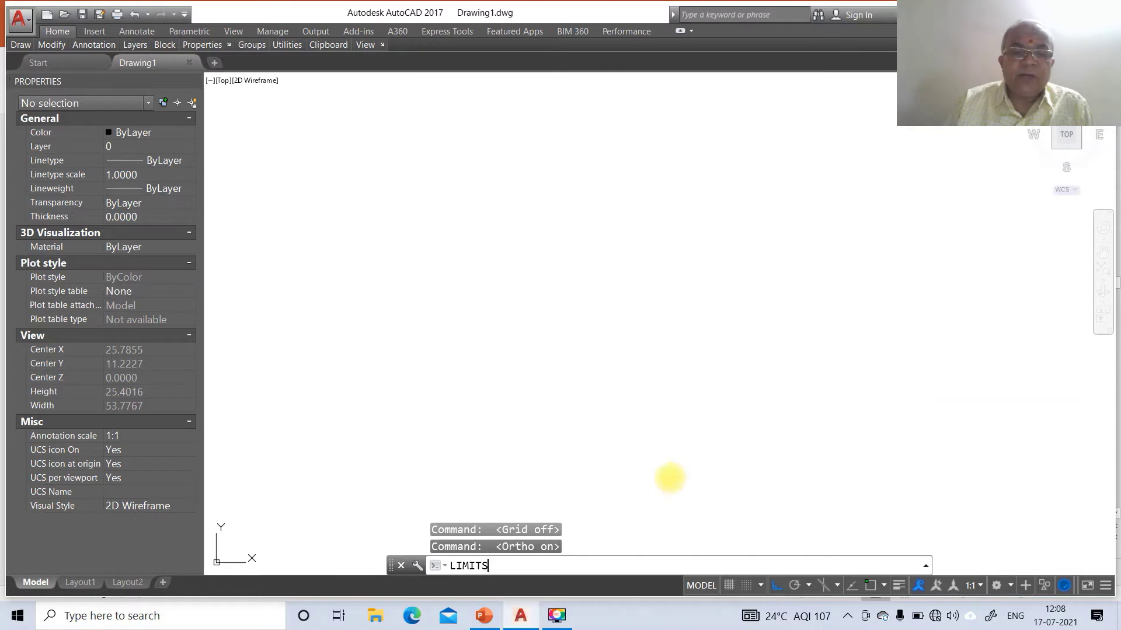
{"action": "key", "text": "Return"}
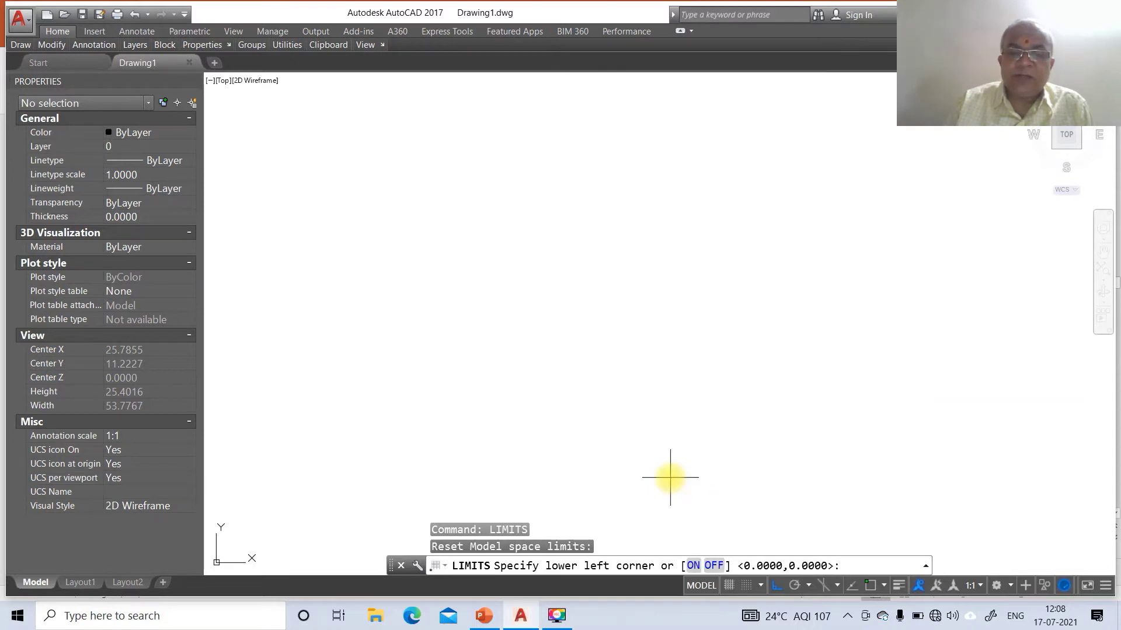
{"action": "key", "text": "Return"}
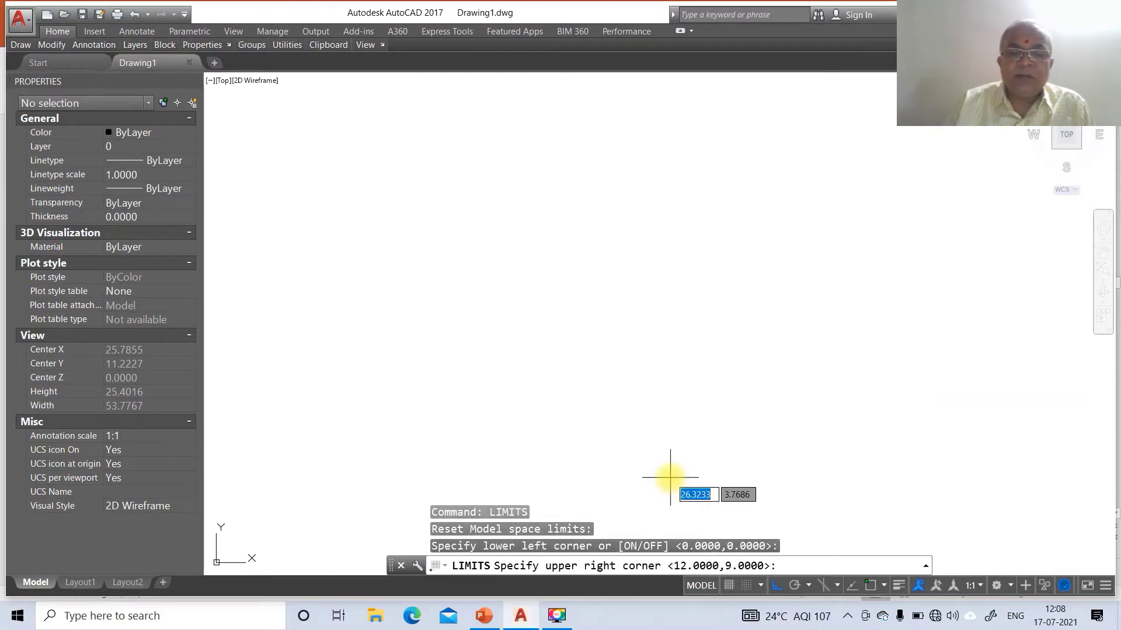
{"action": "type", "text": "298"}
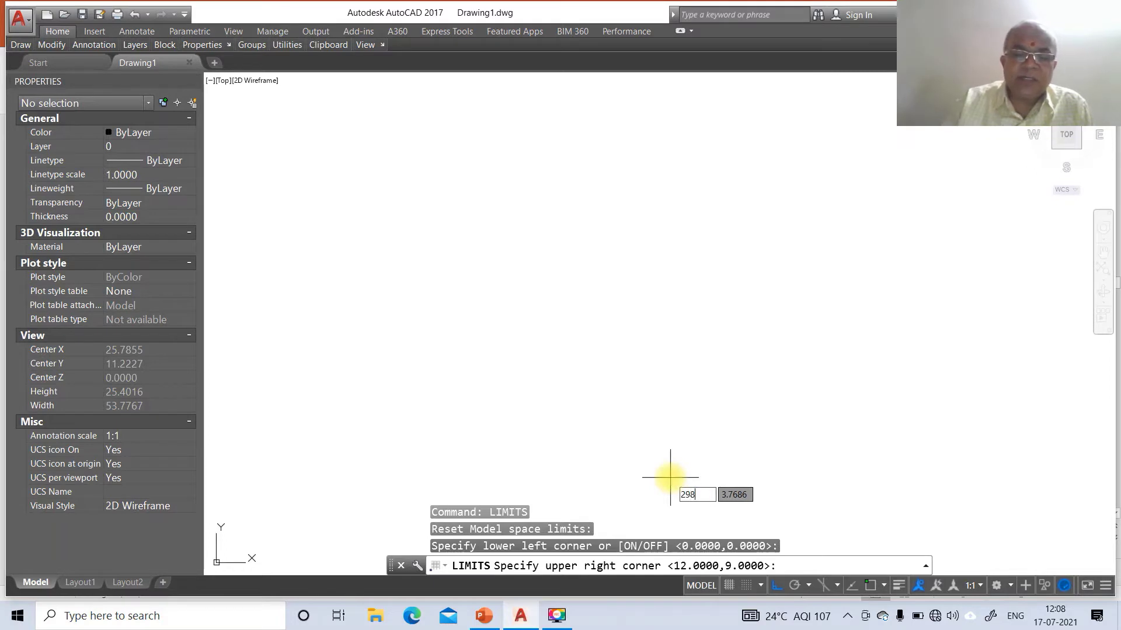
{"action": "type", "text": "210"}
{"action": "key", "text": "BackSpace"}
{"action": "key", "text": "BackSpace"}
{"action": "key", "text": "BackSpace"}
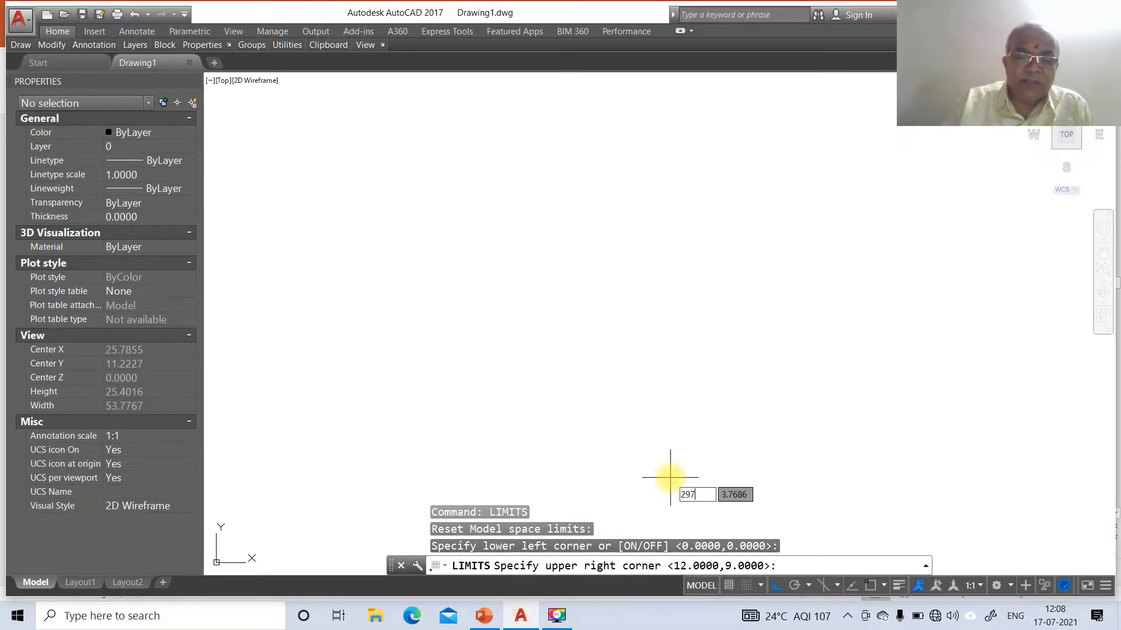
{"action": "key", "text": "Return"}
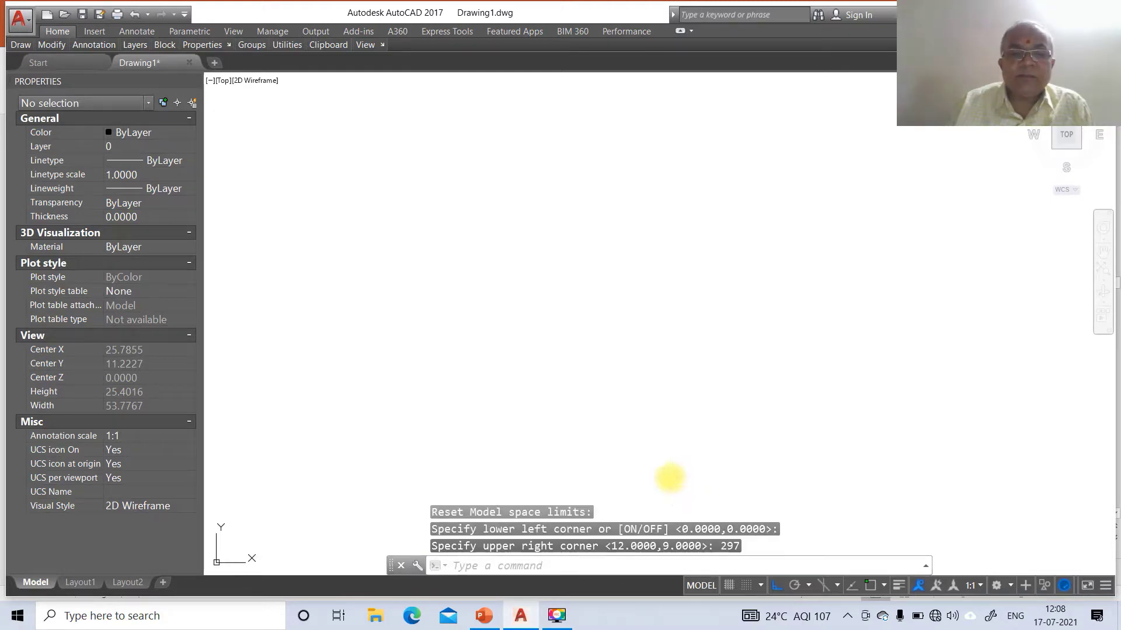
Redo the drawing limits with the upper-right corner at 297,210.
{"action": "key", "text": "Escape"}
{"action": "key", "text": "Escape"}
{"action": "key", "text": "Escape"}
{"action": "key", "text": "Return"}
{"action": "key", "text": "Return"}
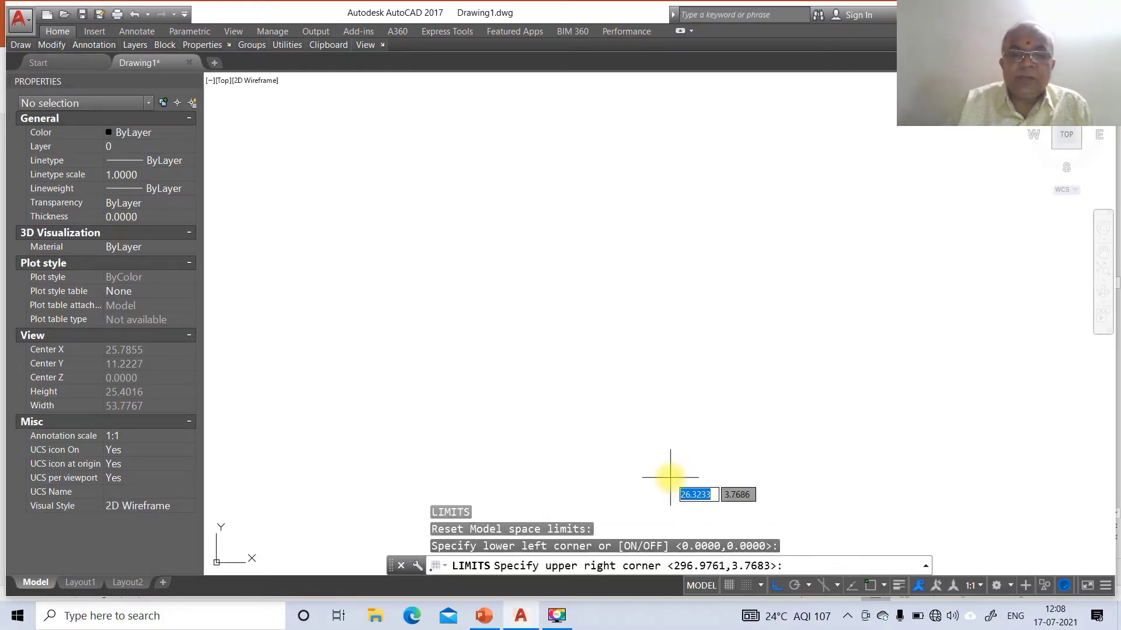
{"action": "type", "text": "297"}
{"action": "key", "text": "Tab"}
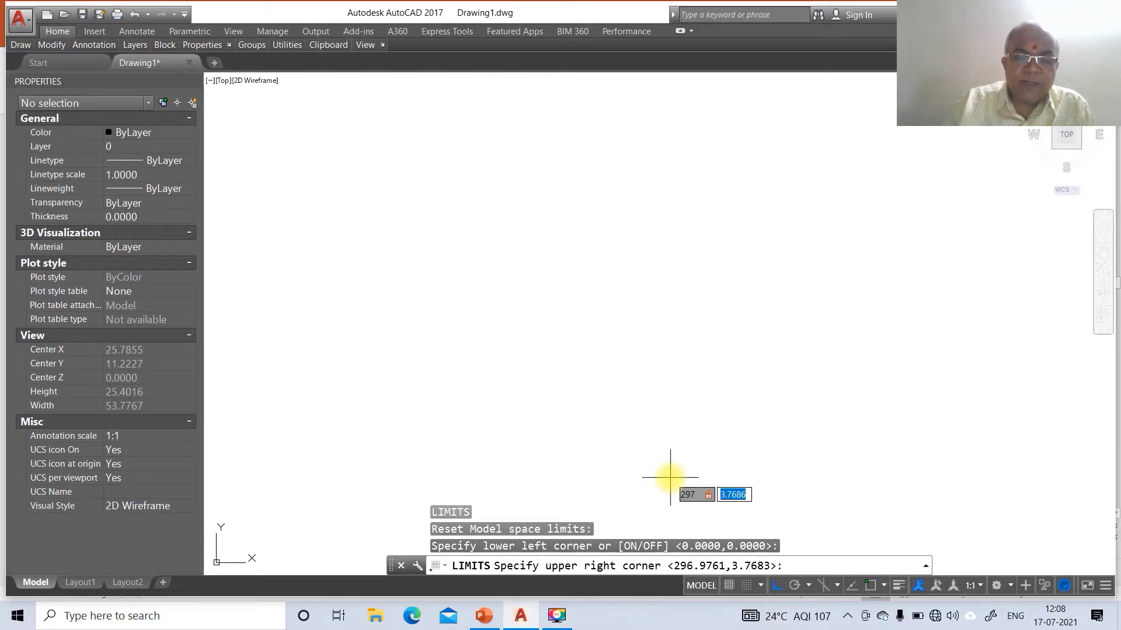
{"action": "type", "text": "210"}
{"action": "key", "text": "Return"}
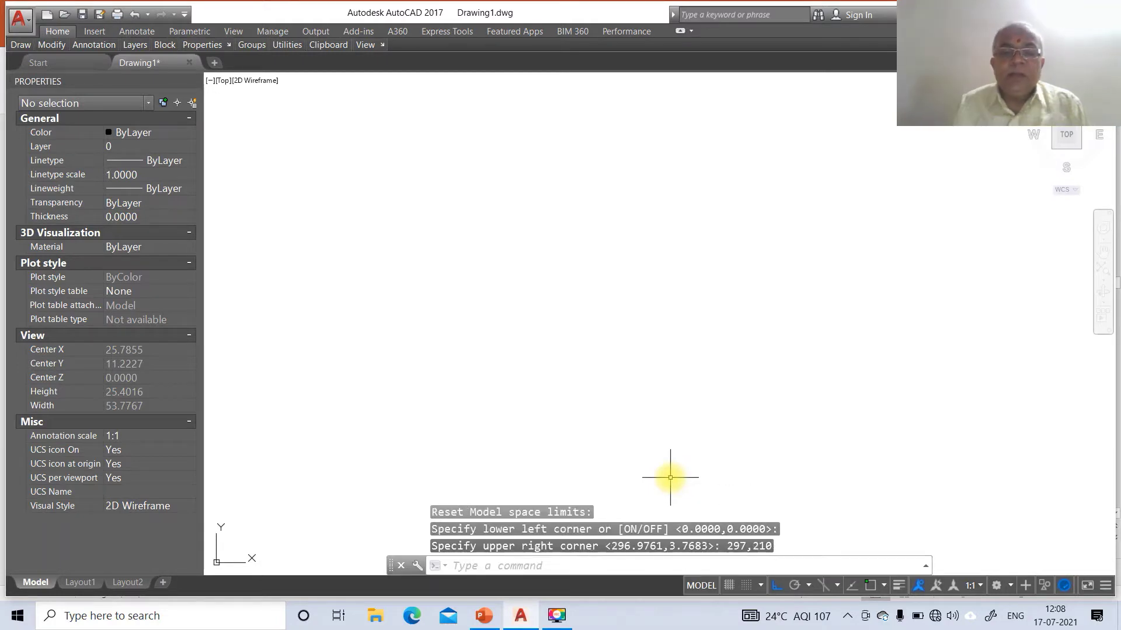
Zoom All to display the full 297 by 210 drawing area.
{"action": "left_click", "coordinate": [670, 478]}
{"action": "type", "text": "z"}
{"action": "key", "text": "Return"}
{"action": "type", "text": "a"}
{"action": "key", "text": "Return"}
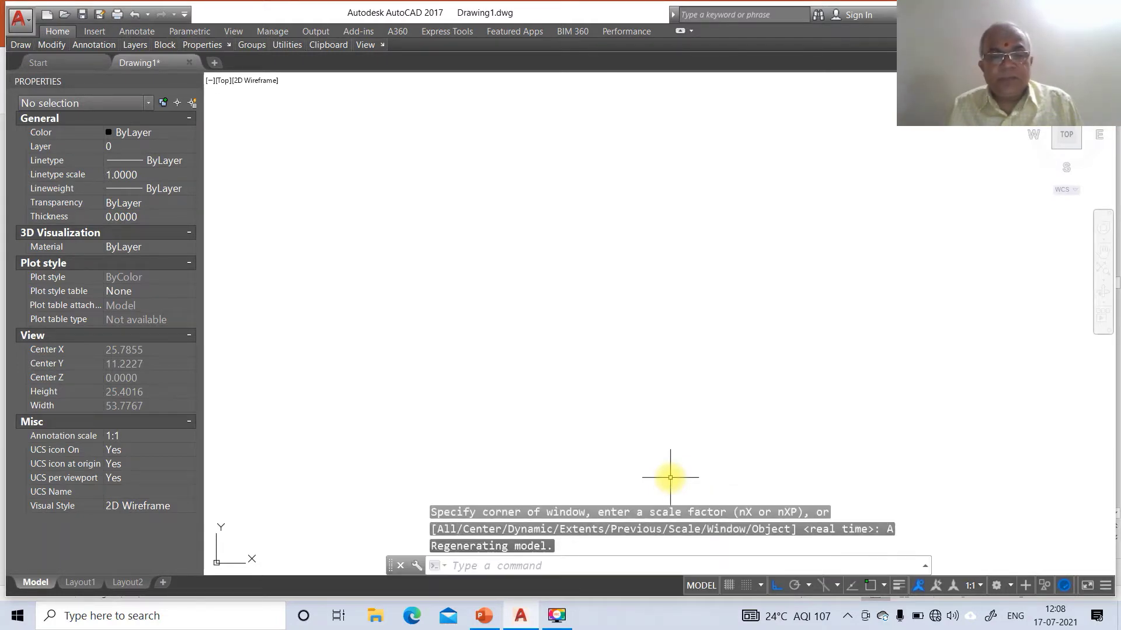
{"action": "type", "text": "l"}
{"action": "key", "text": "Return"}
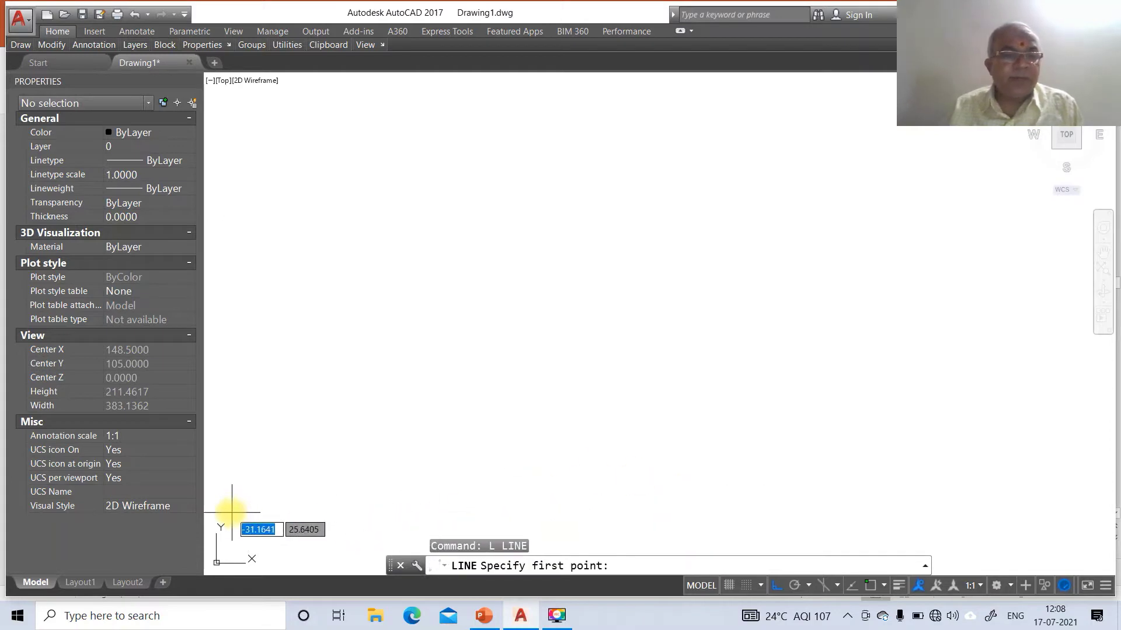
Draw the bottom and right border edges as two perpendicular lines.
{"action": "left_click", "coordinate": [228, 506]}
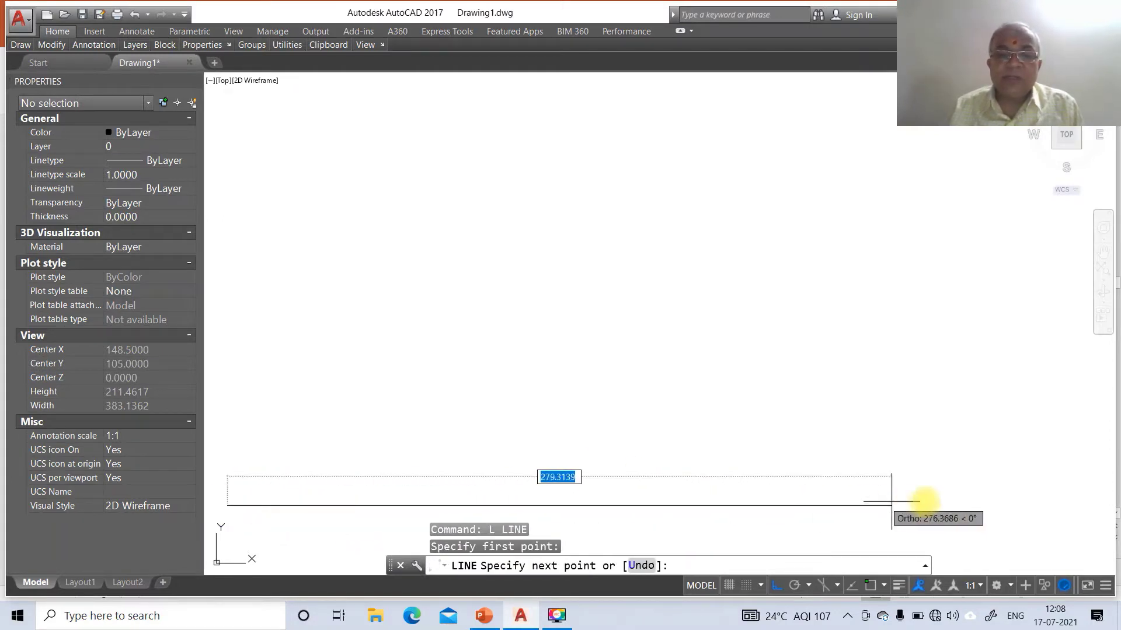
{"action": "left_click", "coordinate": [1005, 506]}
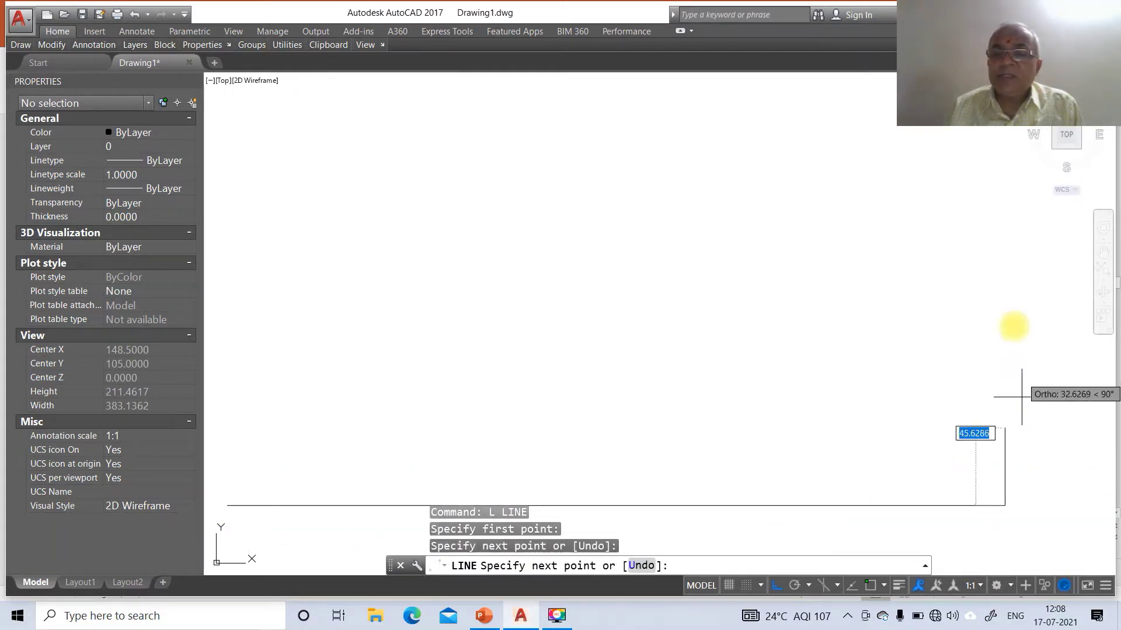
{"action": "left_click", "coordinate": [1005, 89]}
{"action": "key", "text": "Return"}
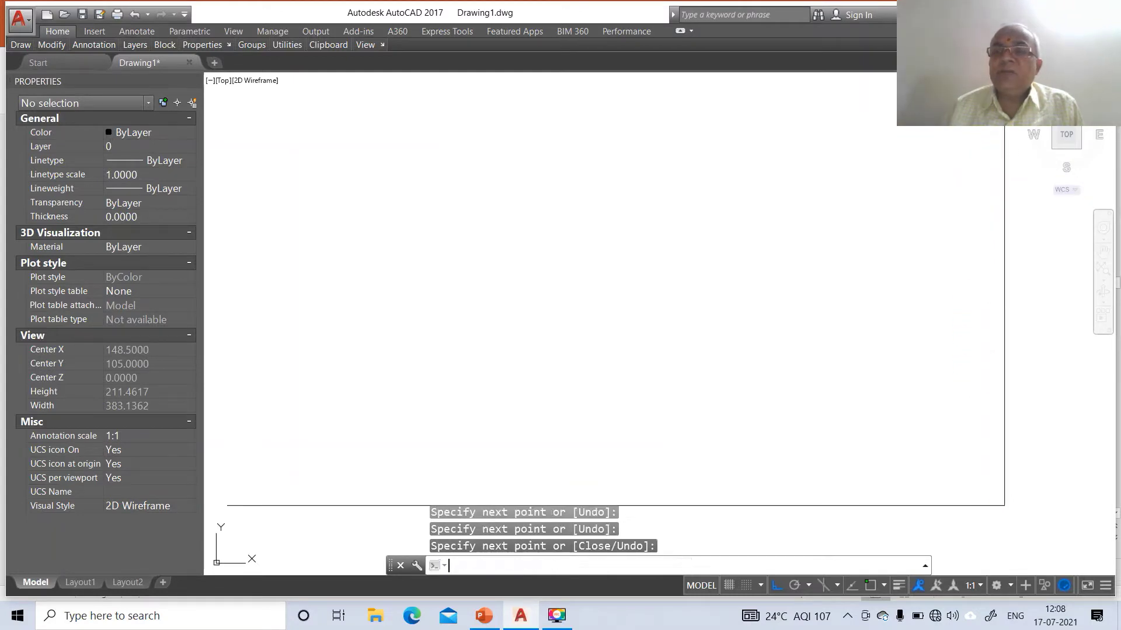
Offset the right edge 297 units left and the bottom edge 210 units up.
{"action": "type", "text": "O"}
{"action": "key", "text": "Return"}
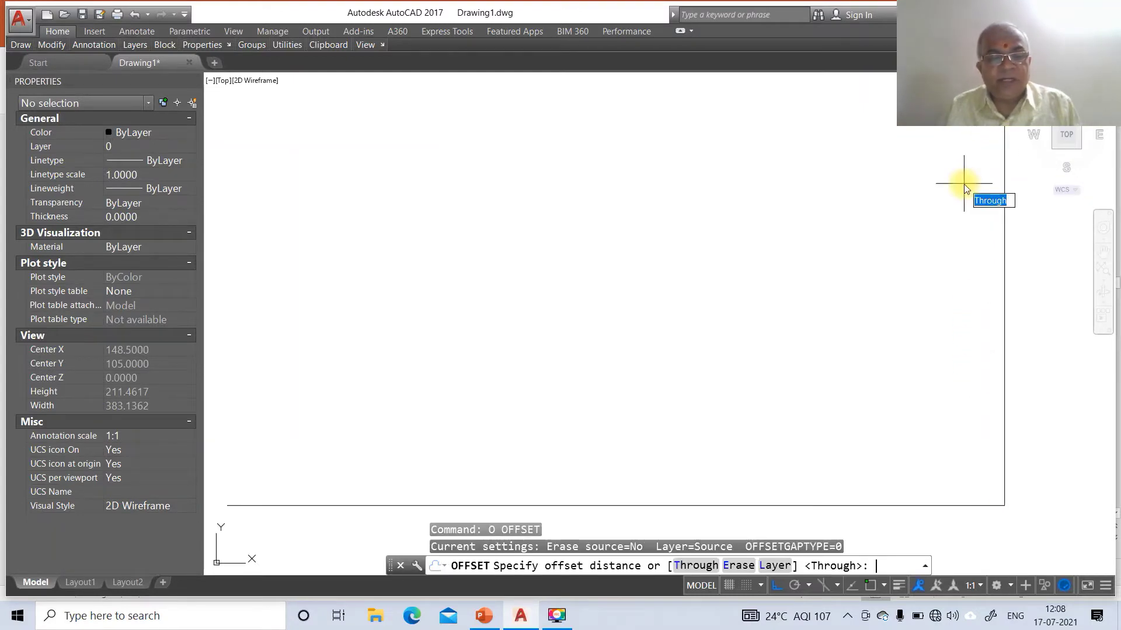
{"action": "type", "text": "297"}
{"action": "key", "text": "Return"}
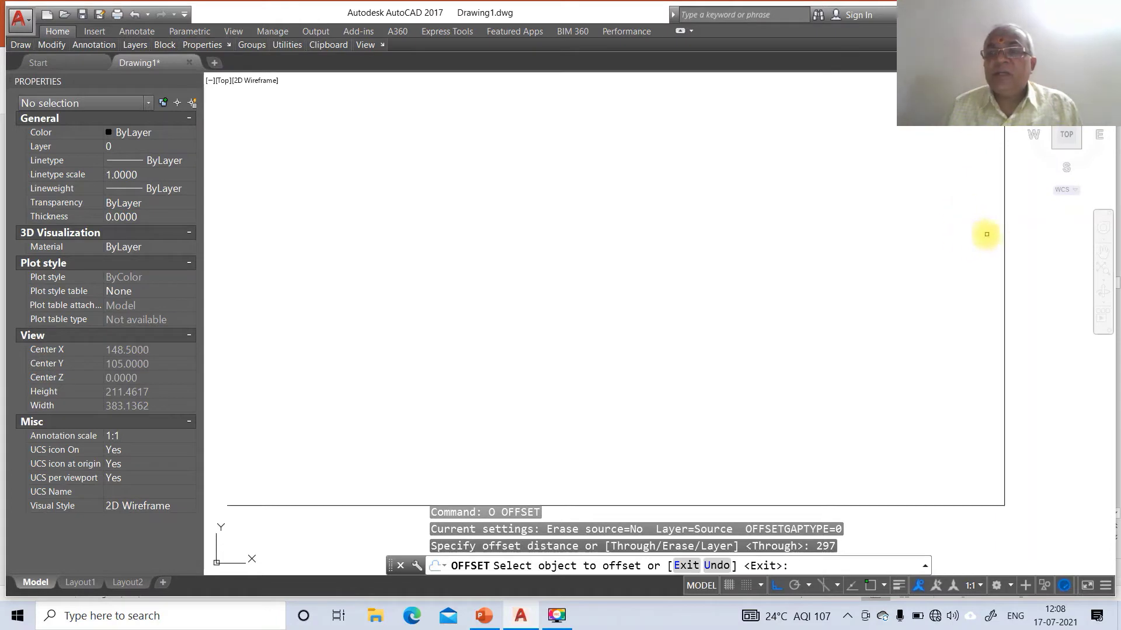
{"action": "left_click", "coordinate": [1004, 233]}
{"action": "left_click", "coordinate": [838, 238]}
{"action": "key", "text": "Return"}
{"action": "type", "text": "O"}
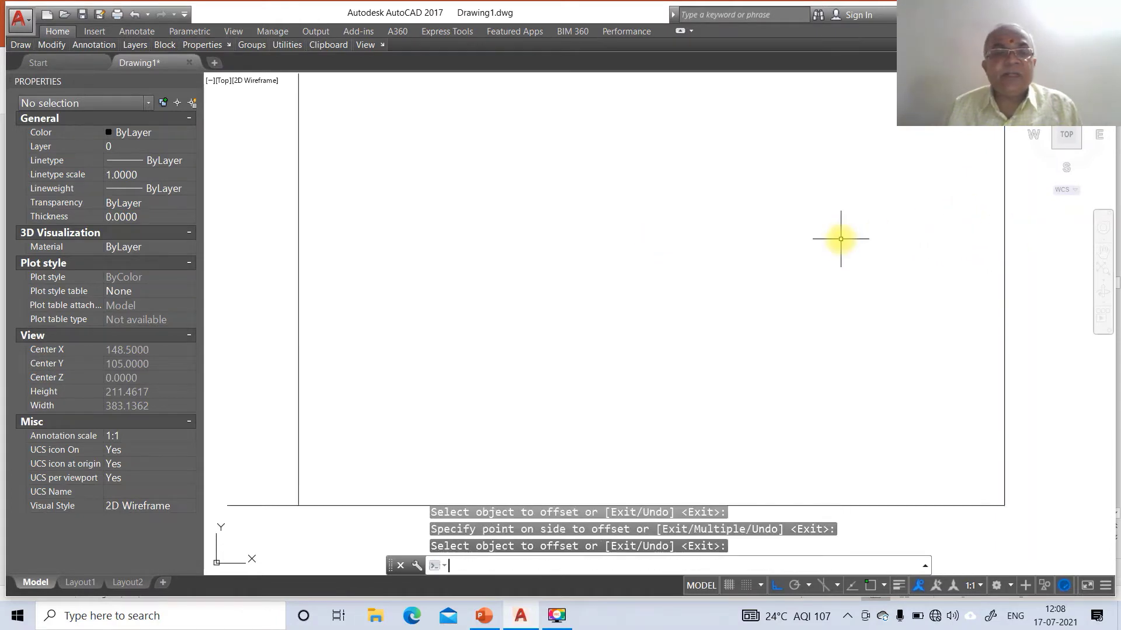
{"action": "key", "text": "Return"}
{"action": "type", "text": "2"}
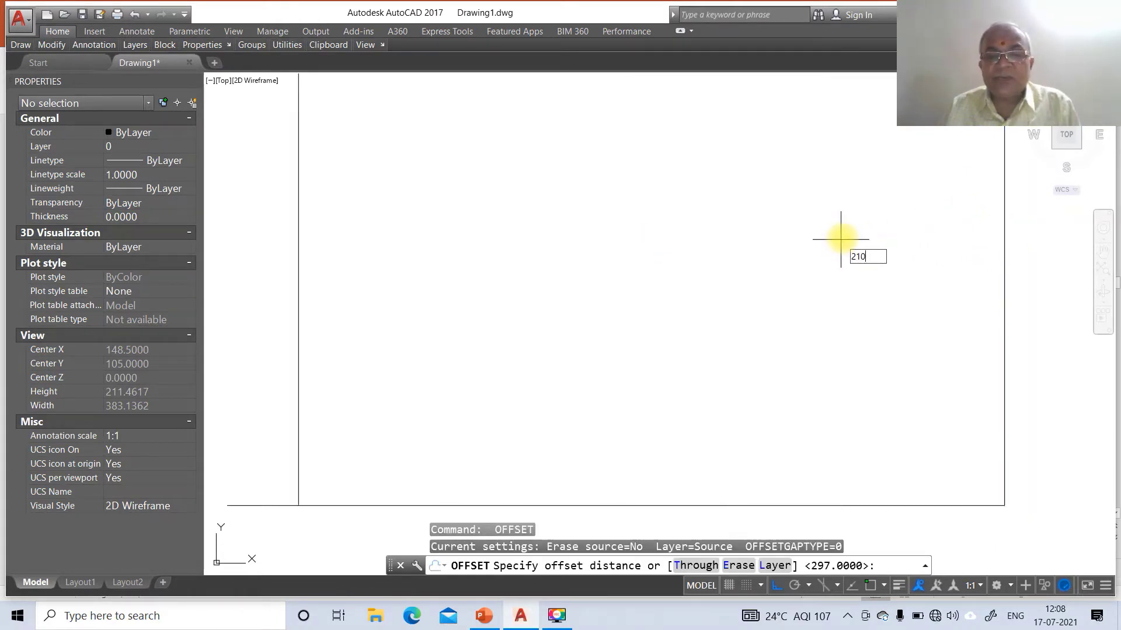
{"action": "type", "text": "10"}
{"action": "key", "text": "Return"}
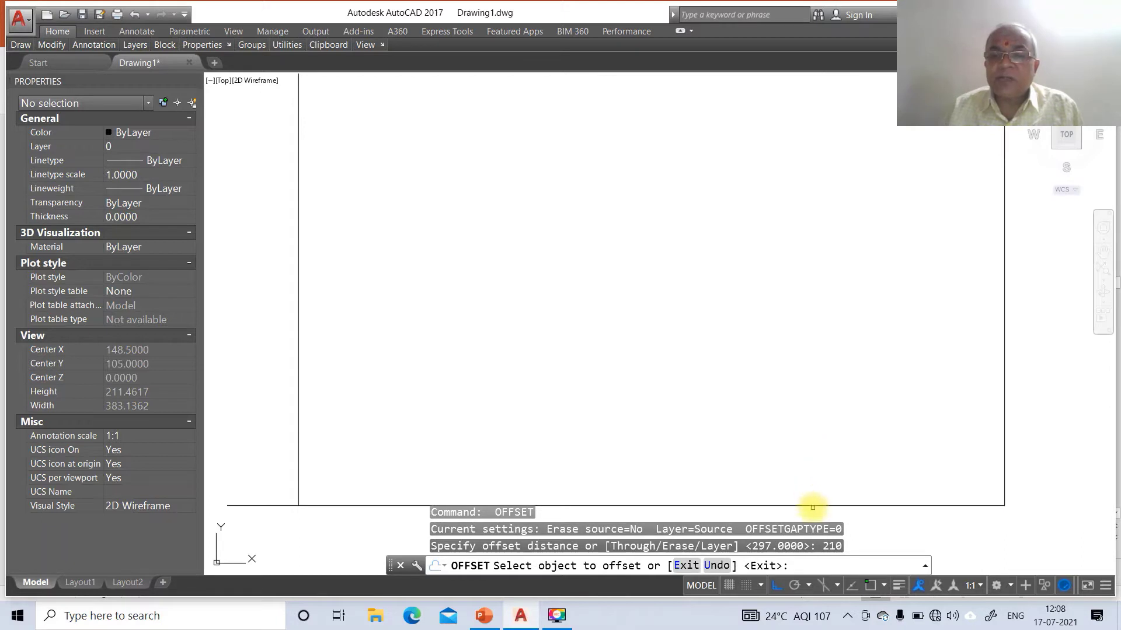
{"action": "left_click", "coordinate": [812, 506]}
{"action": "left_click", "coordinate": [816, 460]}
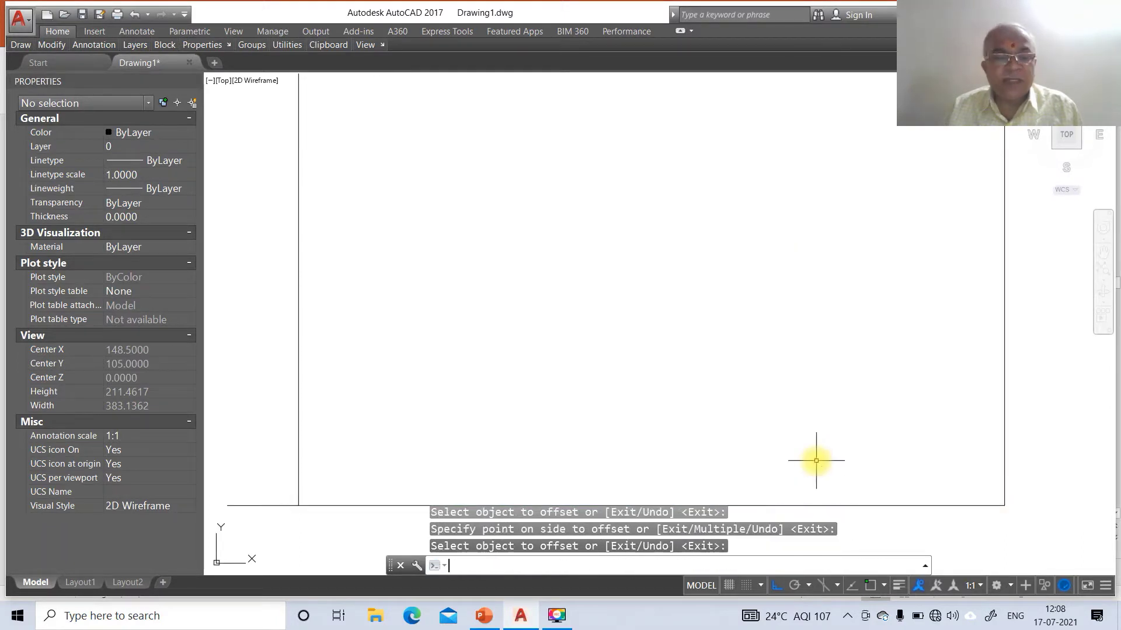
Zoom to 0.6 and fillet the three open border corners with radius 0.
{"action": "type", "text": "Z"}
{"action": "key", "text": "Return"}
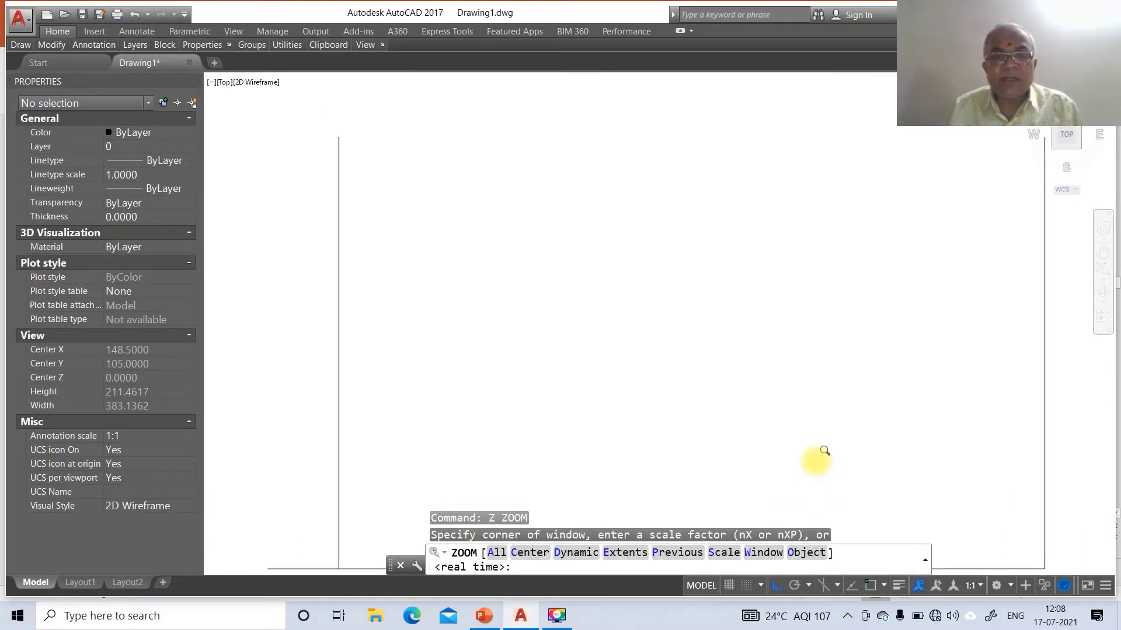
{"action": "type", "text": ".6"}
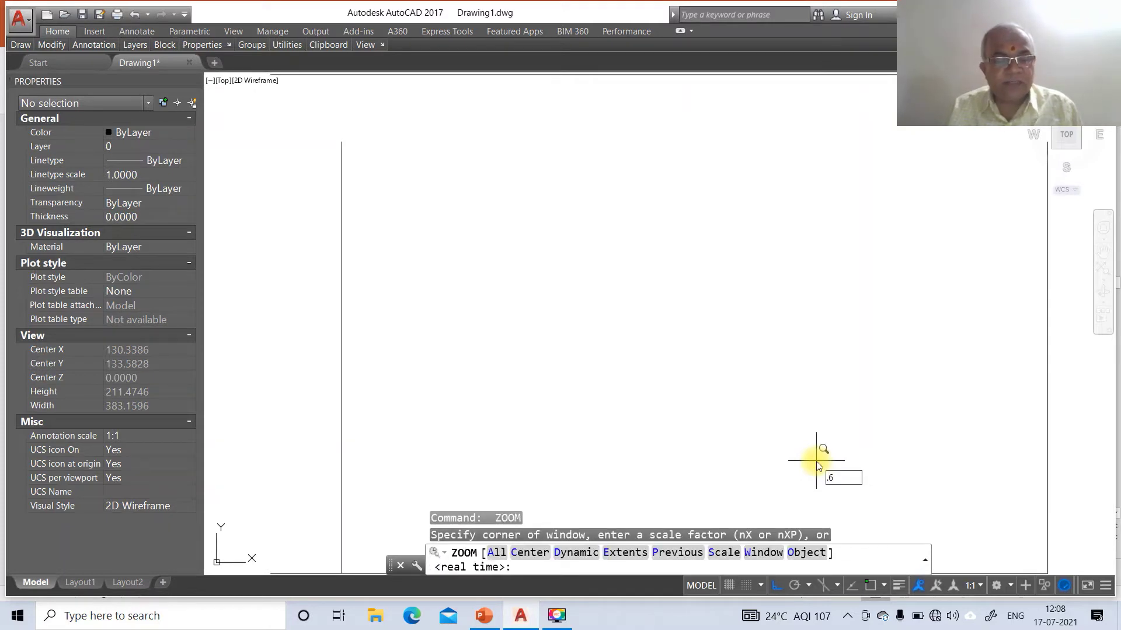
{"action": "key", "text": "Return"}
{"action": "type", "text": "F"}
{"action": "key", "text": "Return"}
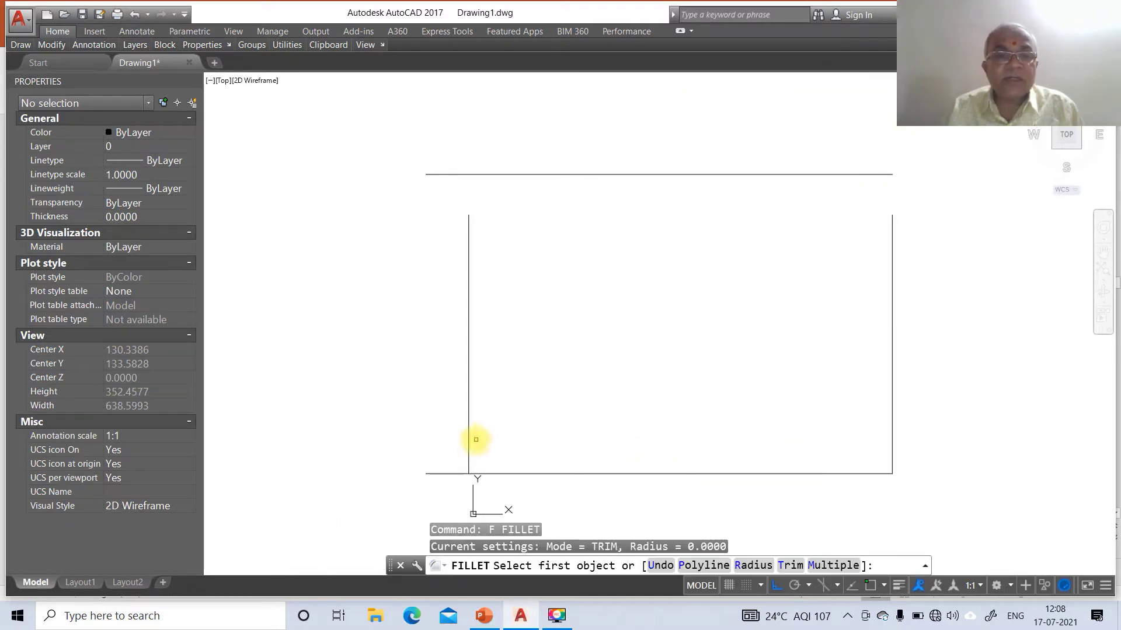
{"action": "left_click", "coordinate": [470, 439]}
{"action": "left_click", "coordinate": [583, 175]}
{"action": "key", "text": "Return"}
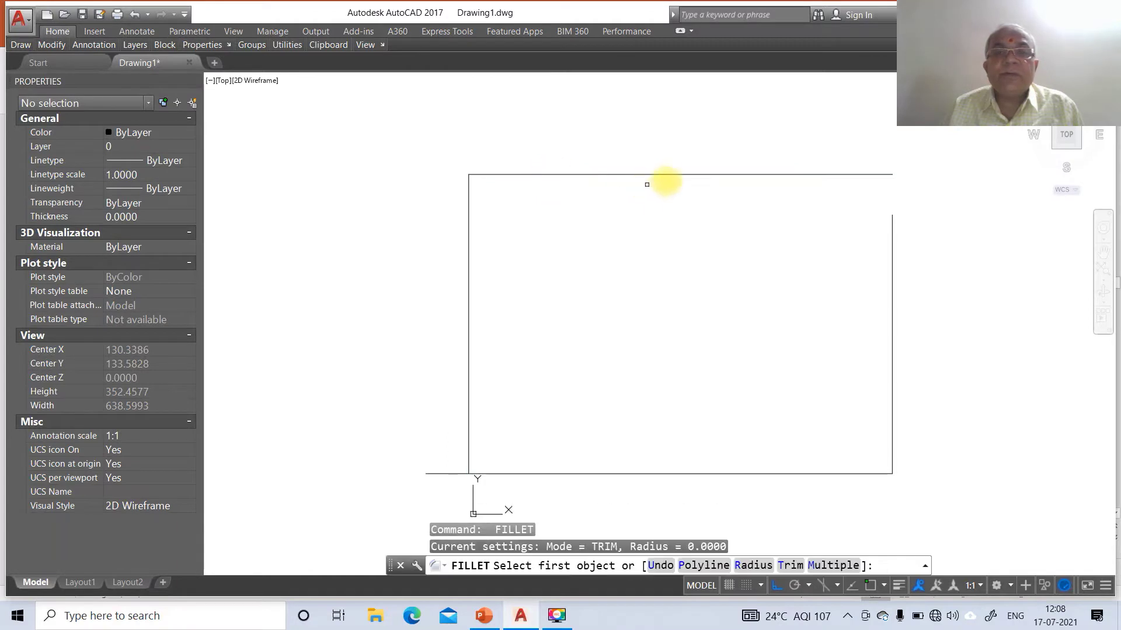
{"action": "left_click", "coordinate": [670, 175]}
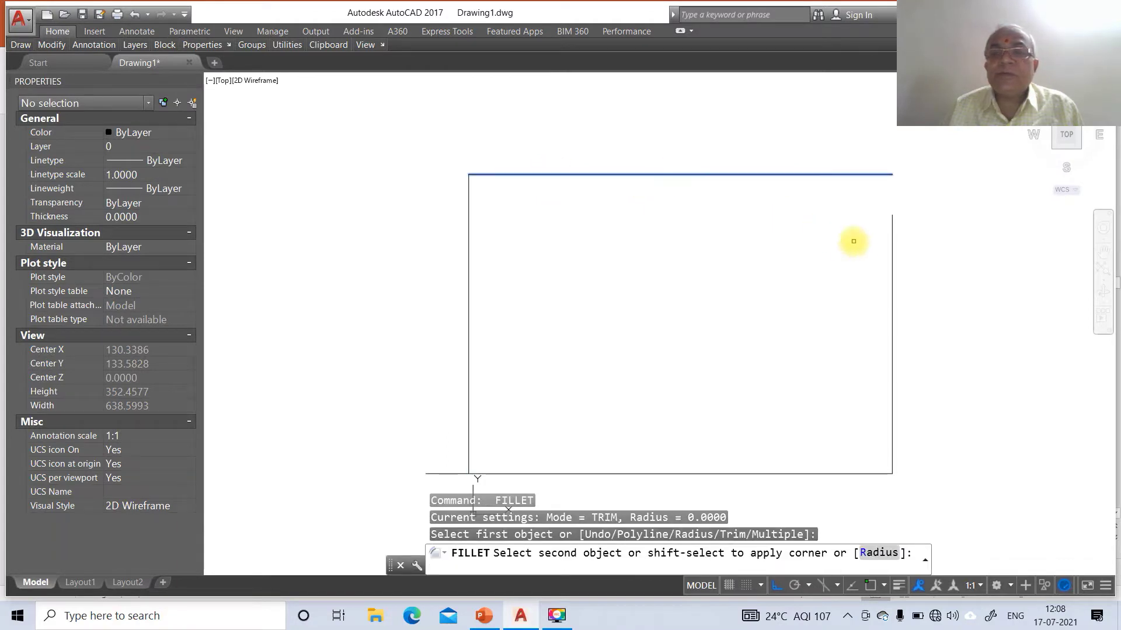
{"action": "left_click", "coordinate": [889, 247]}
{"action": "key", "text": "Return"}
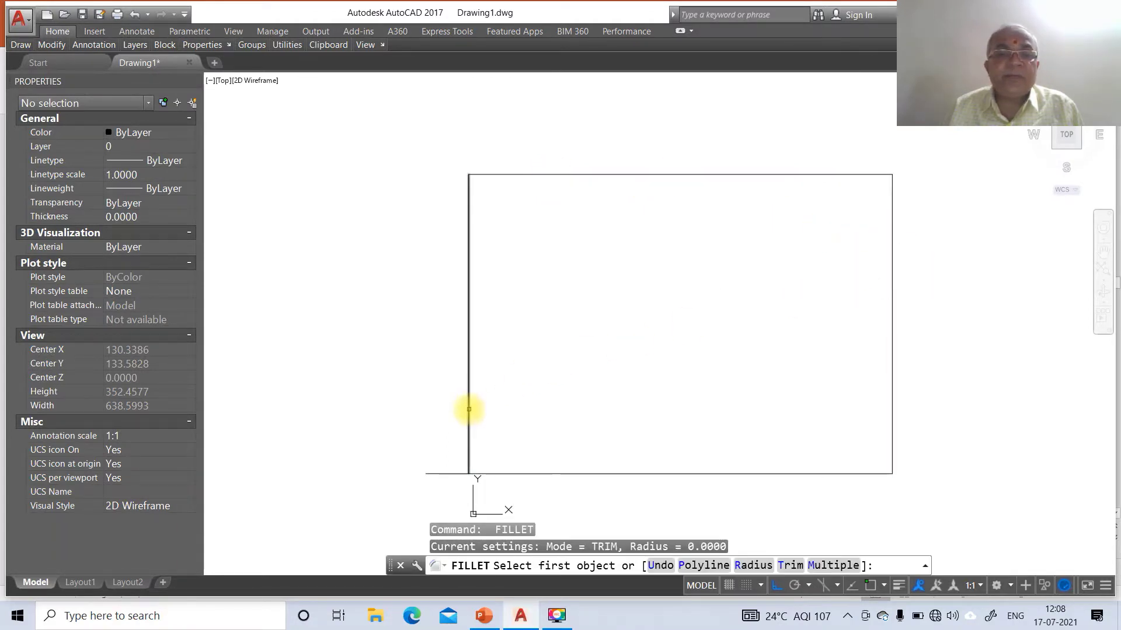
{"action": "left_click", "coordinate": [470, 407]}
{"action": "left_click", "coordinate": [517, 473]}
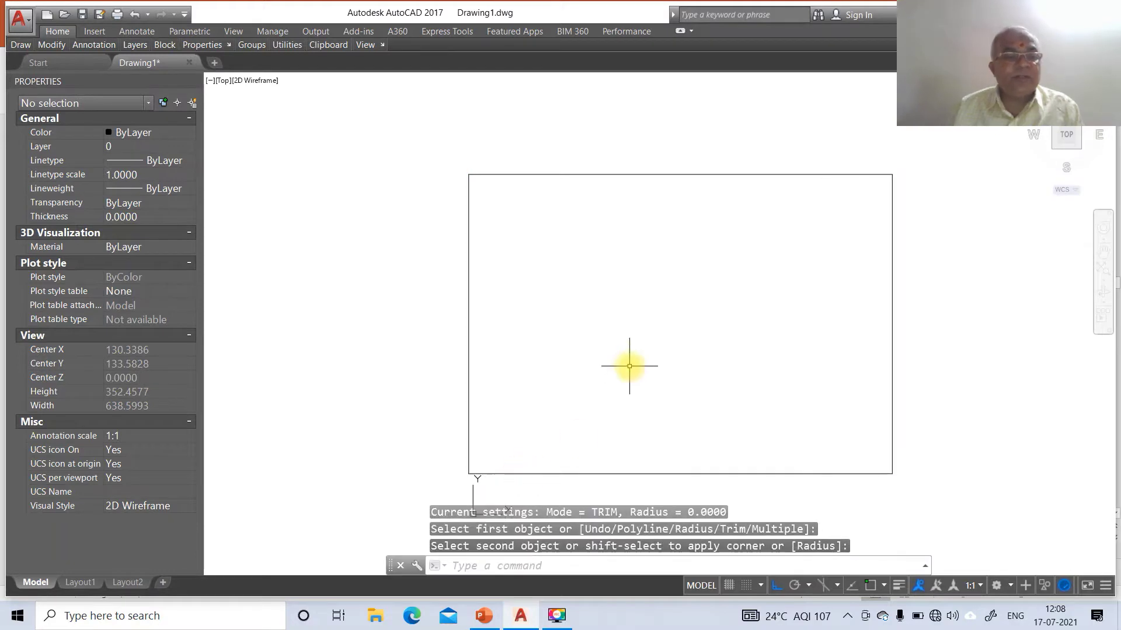
Open the Layer Properties Manager with LA and add layers XY and FV.
{"action": "type", "text": "LA"}
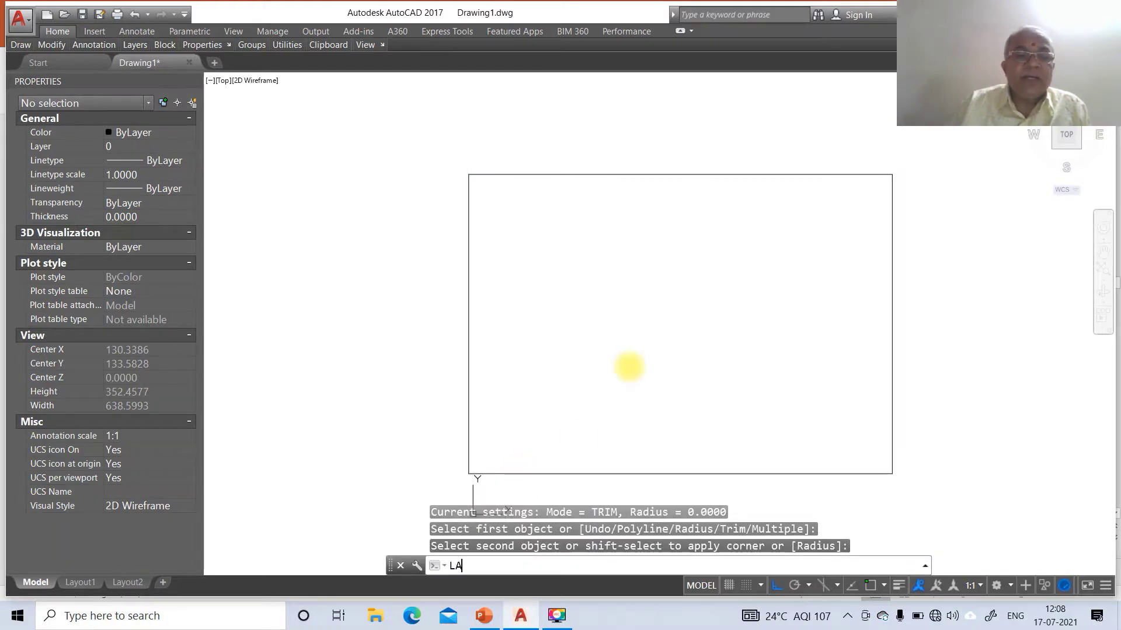
{"action": "key", "text": "Return"}
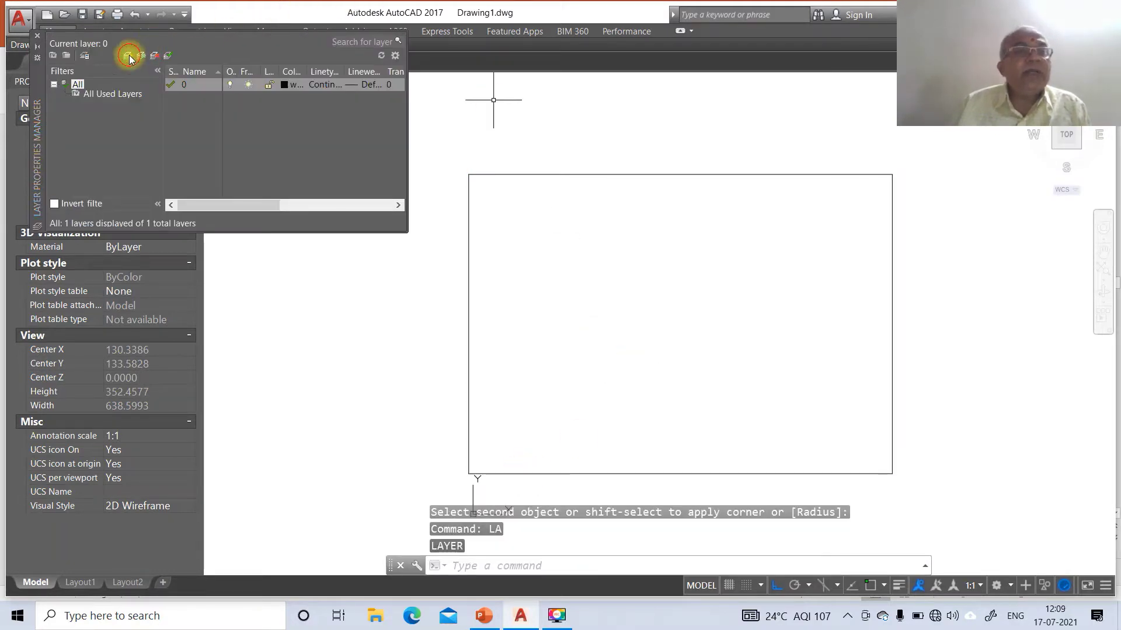
{"action": "left_click", "coordinate": [129, 56]}
{"action": "type", "text": "XY"}
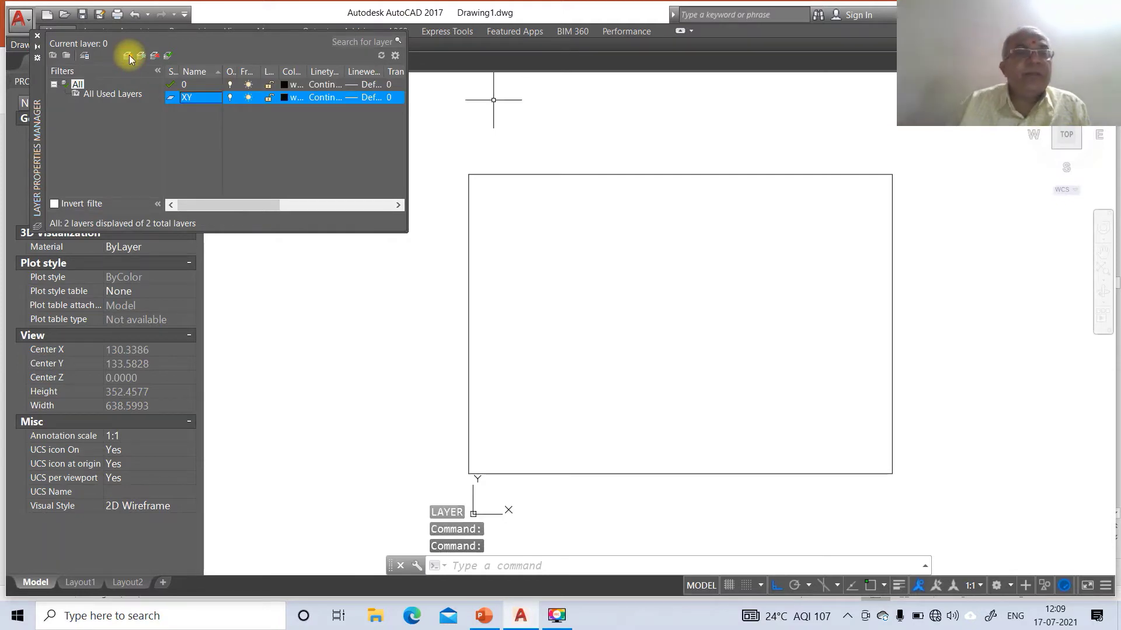
{"action": "left_click", "coordinate": [129, 55]}
{"action": "type", "text": "FV"}
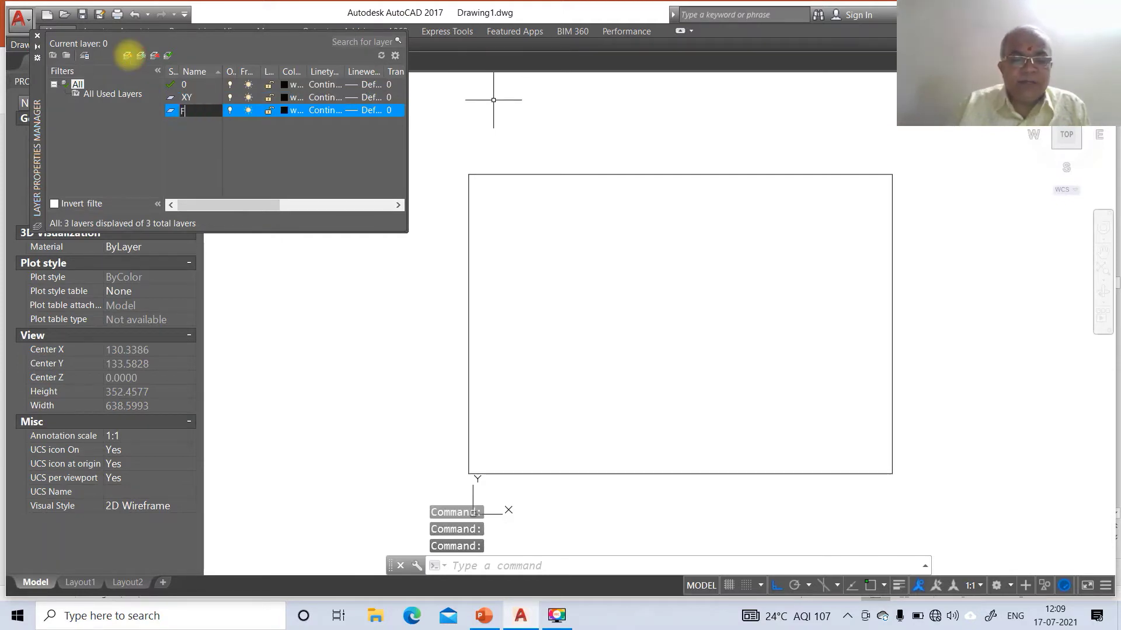
Add three more layers named TV, TL and LOCUS.
{"action": "left_click", "coordinate": [128, 55]}
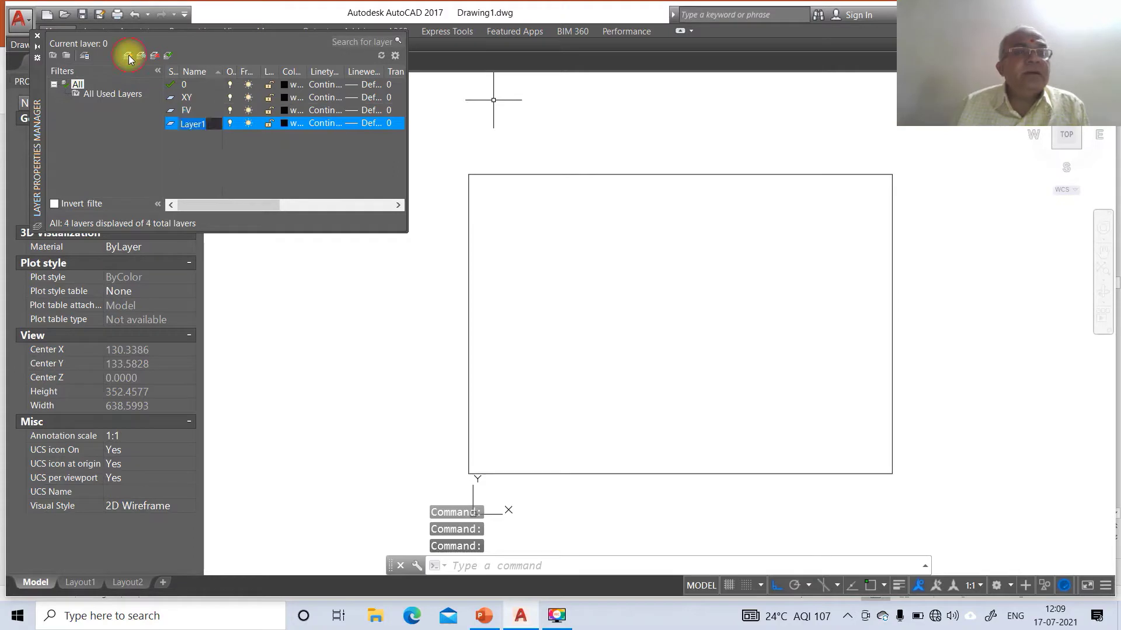
{"action": "type", "text": "TV"}
{"action": "key", "text": "Return"}
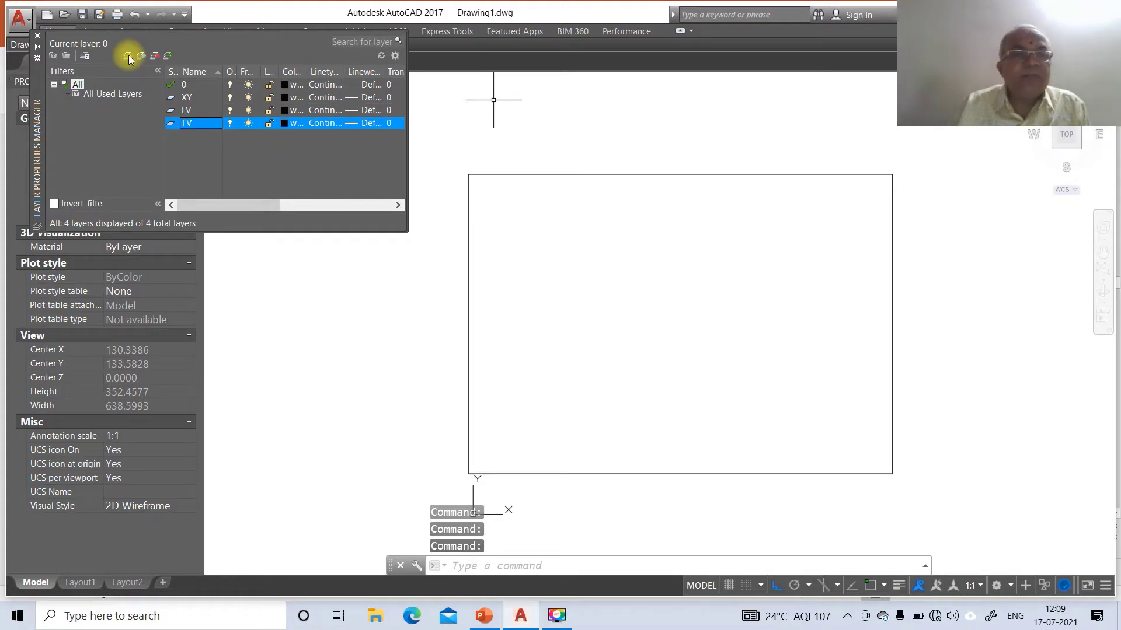
{"action": "left_click", "coordinate": [129, 55]}
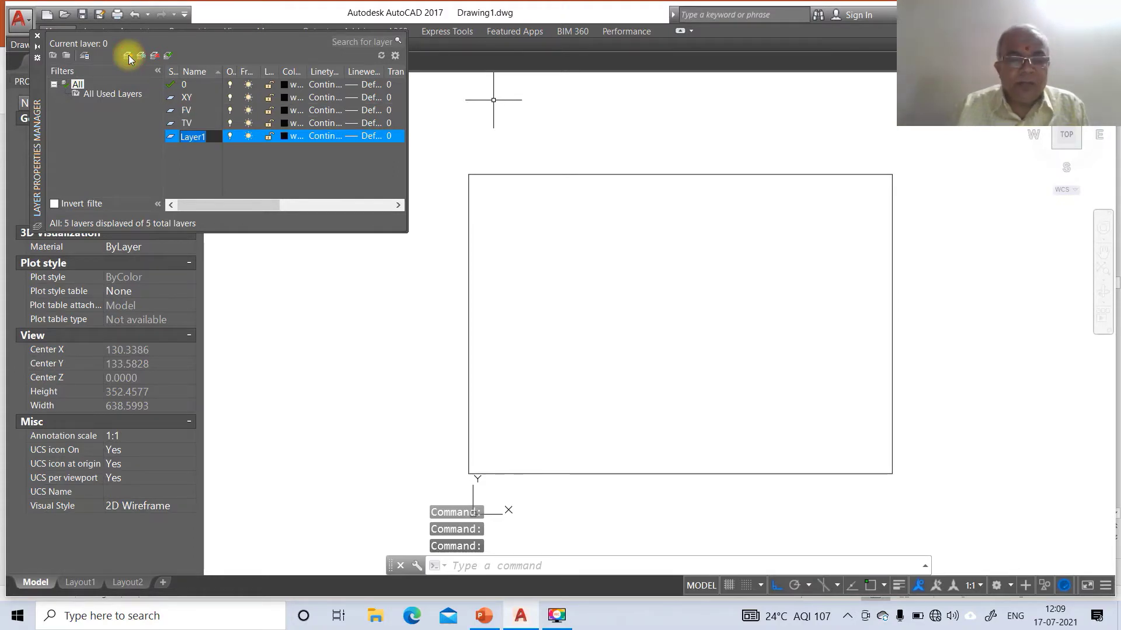
{"action": "type", "text": "TL"}
{"action": "key", "text": "Return"}
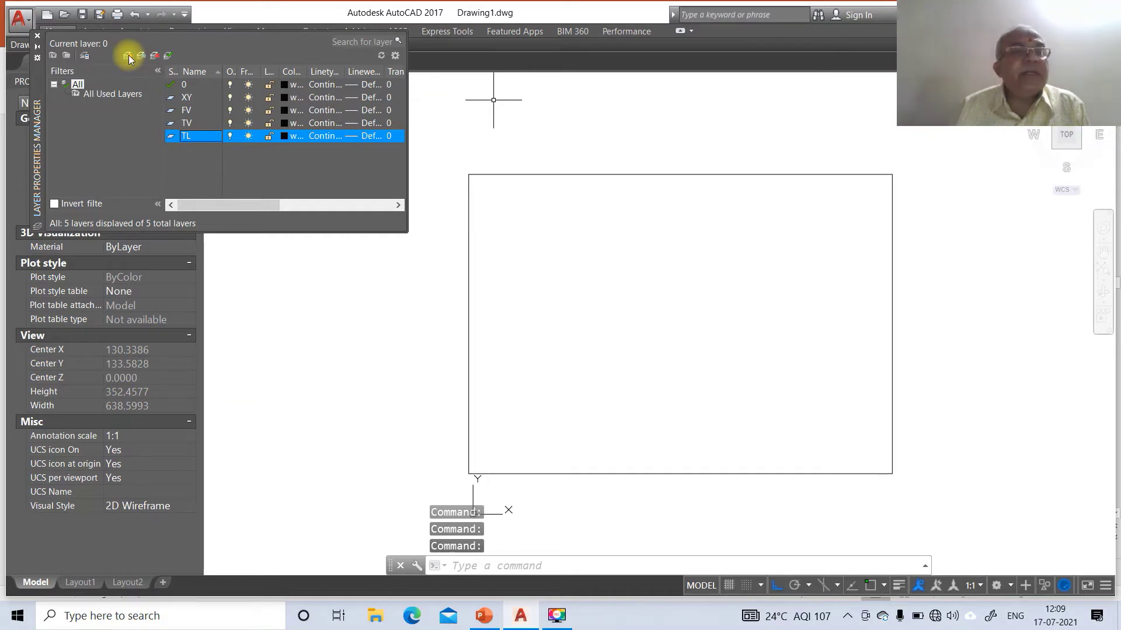
{"action": "left_click", "coordinate": [128, 55]}
{"action": "type", "text": "L"}
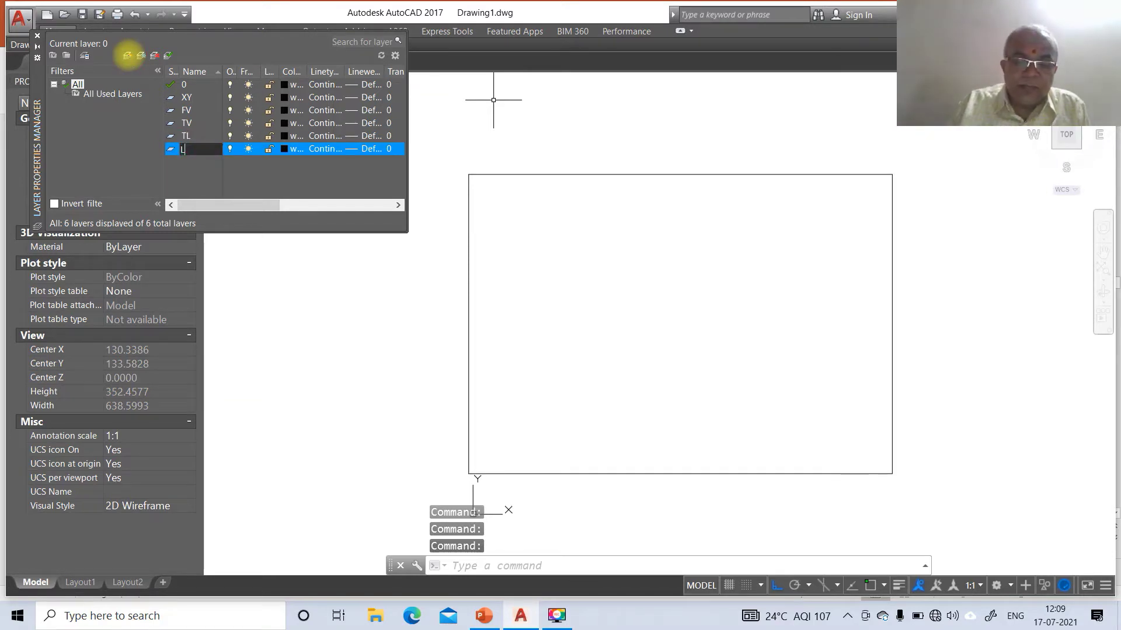
{"action": "type", "text": "OCUS"}
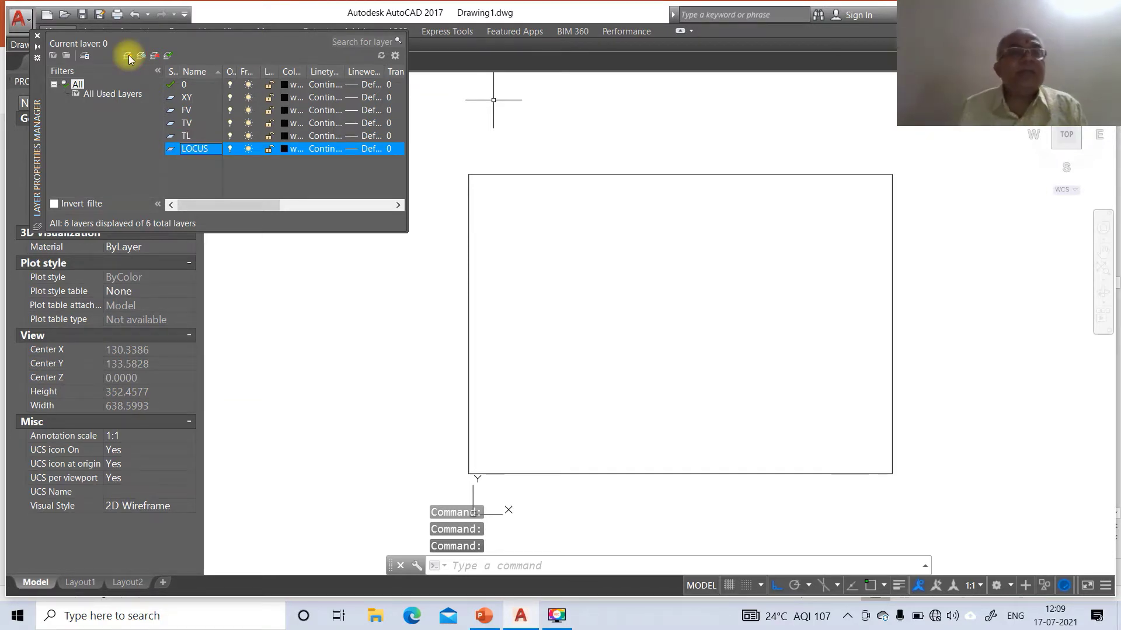
{"action": "key", "text": "Return"}
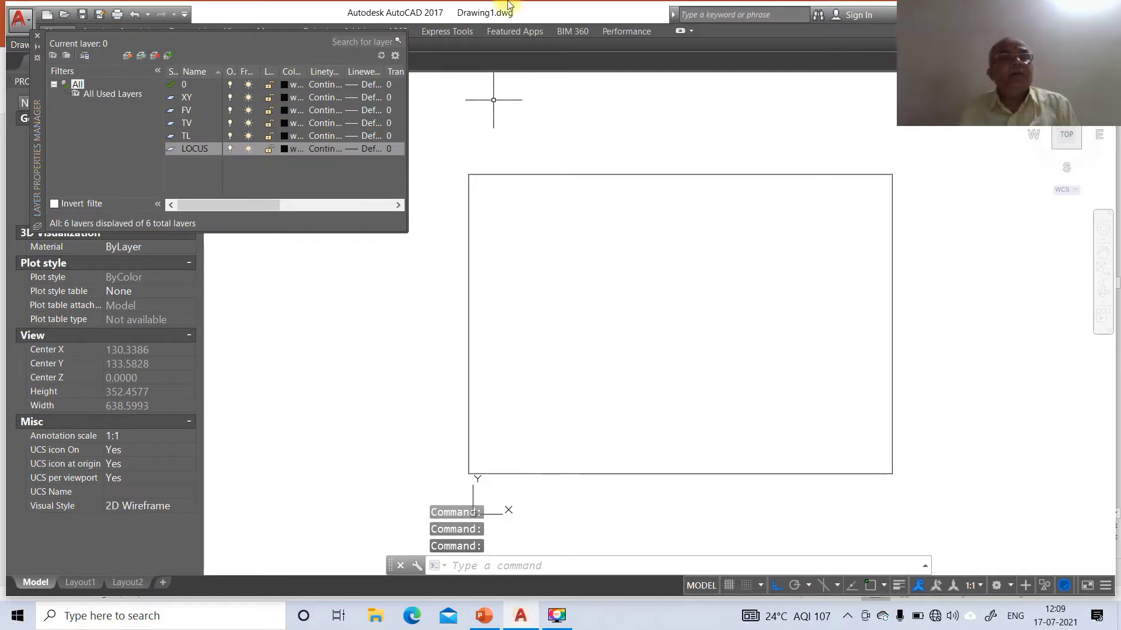
Set lineweights of layer 0 to 0.05 mm, XY to 0.13 mm and FV to 0.50 mm.
{"action": "left_click", "coordinate": [363, 84]}
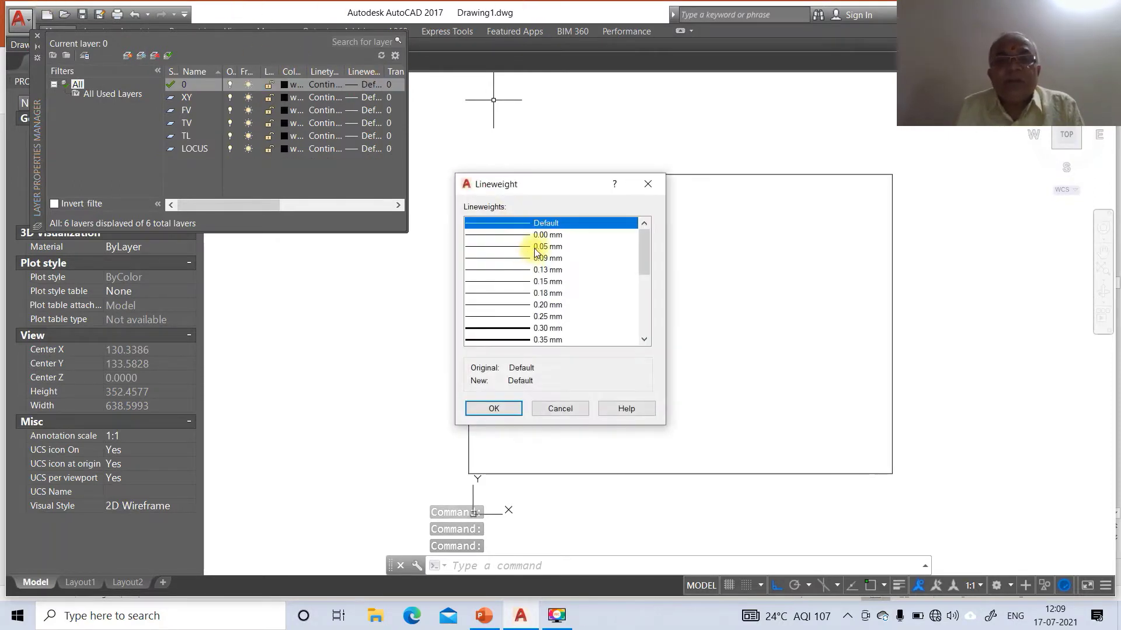
{"action": "left_click", "coordinate": [533, 246]}
{"action": "left_click", "coordinate": [492, 408]}
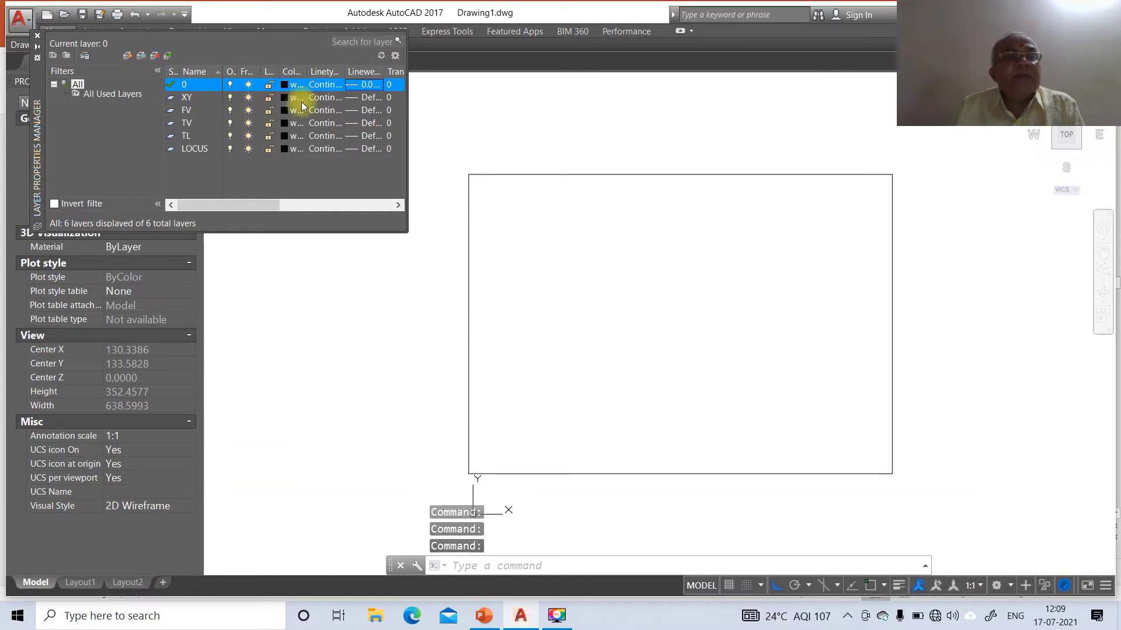
{"action": "left_click", "coordinate": [366, 100]}
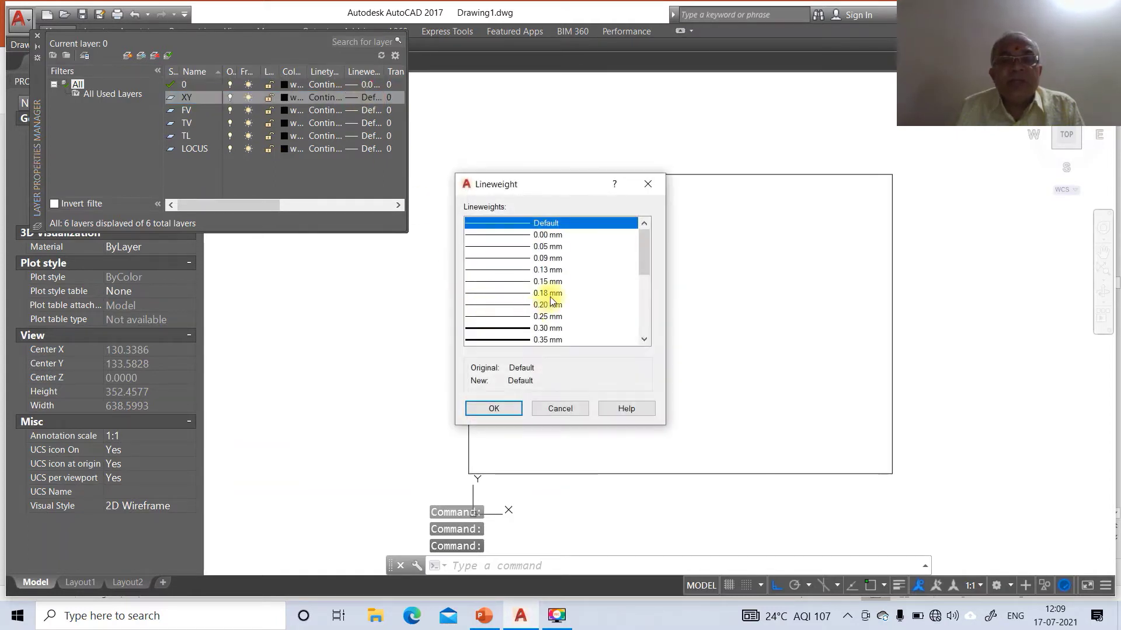
{"action": "left_click", "coordinate": [508, 270]}
{"action": "left_click", "coordinate": [514, 408]}
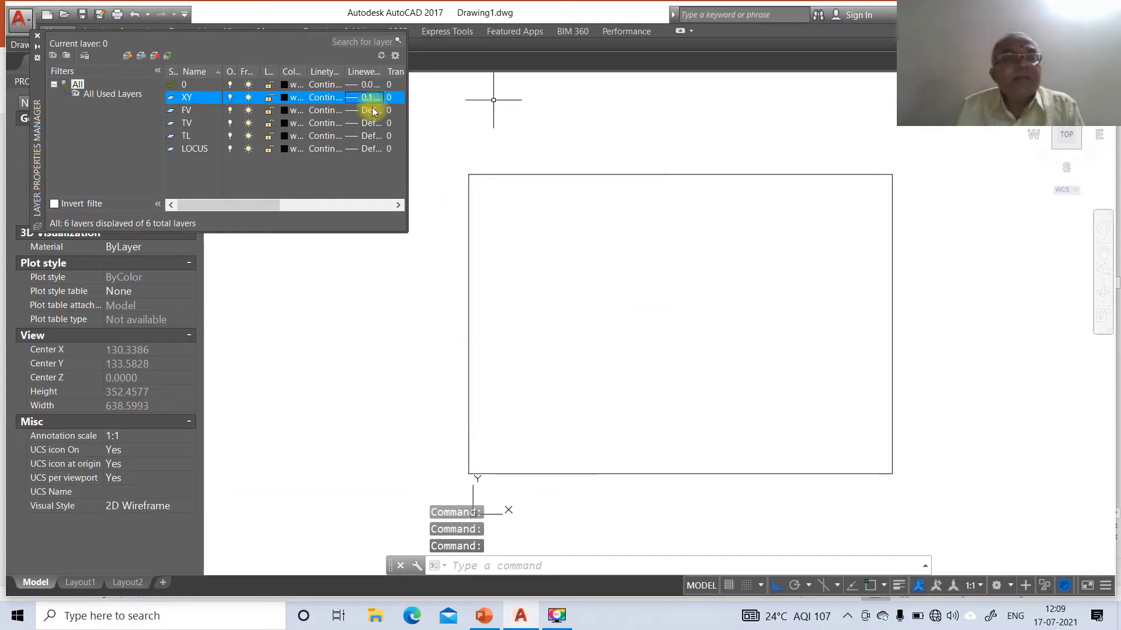
{"action": "left_click", "coordinate": [366, 108]}
{"action": "left_click_drag", "start_coordinate": [645, 239], "coordinate": [653, 286]}
{"action": "left_click", "coordinate": [548, 282]}
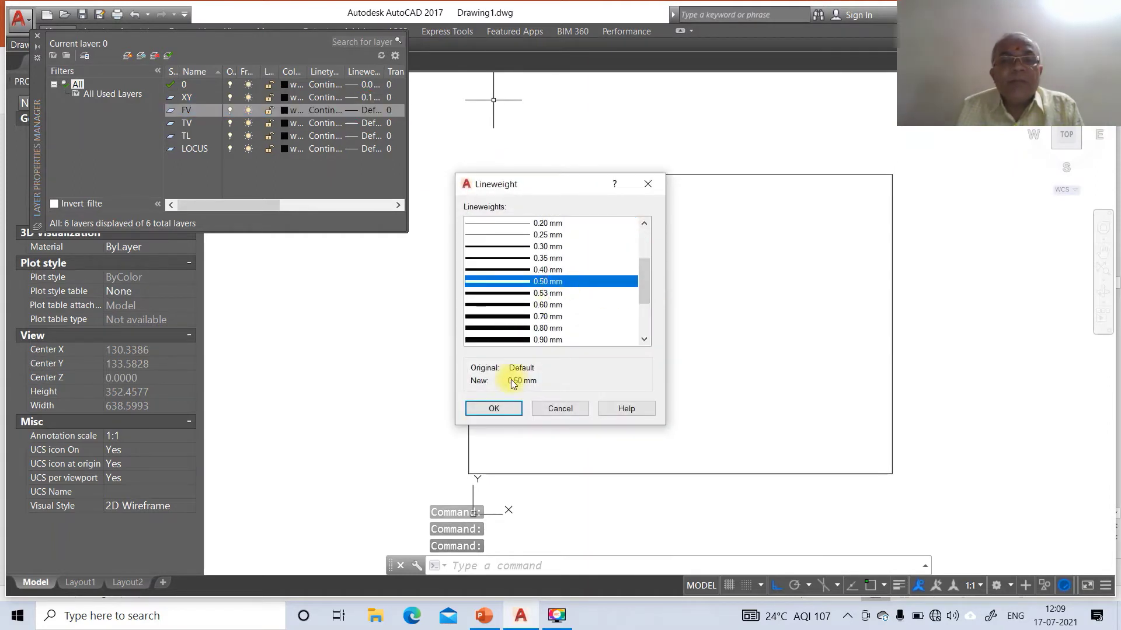
{"action": "left_click", "coordinate": [496, 408]}
Set lineweights of TV to 0.50 mm, TL to 0.30 mm and LOCUS to 0.05 mm.
{"action": "left_click", "coordinate": [356, 123]}
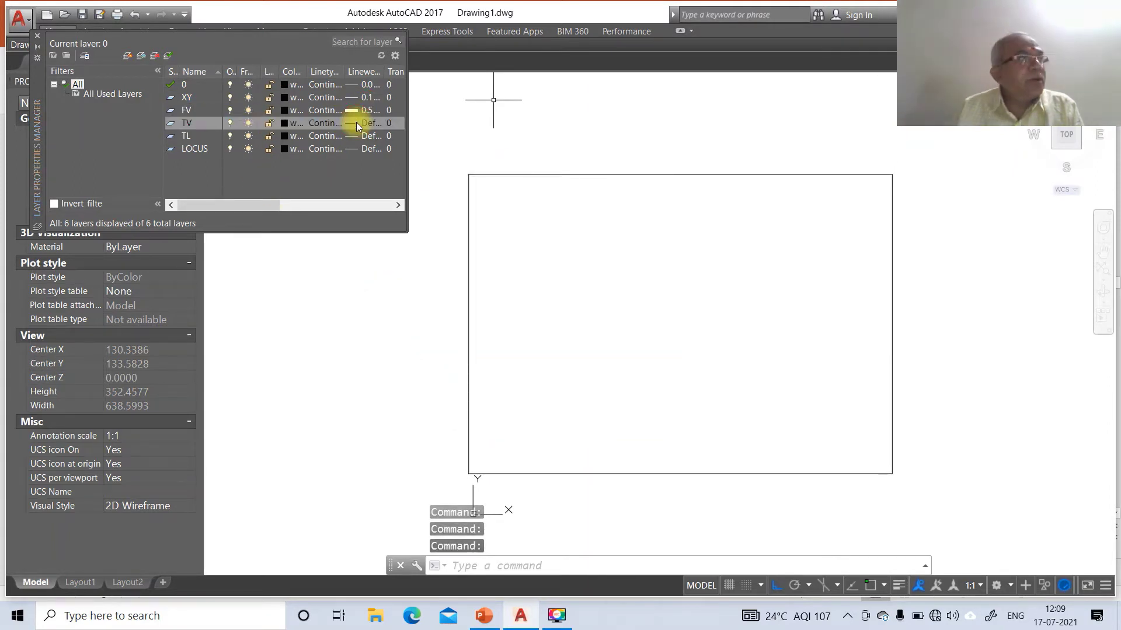
{"action": "scroll", "coordinate": [546, 331], "scroll_direction": "down", "scroll_amount": 3}
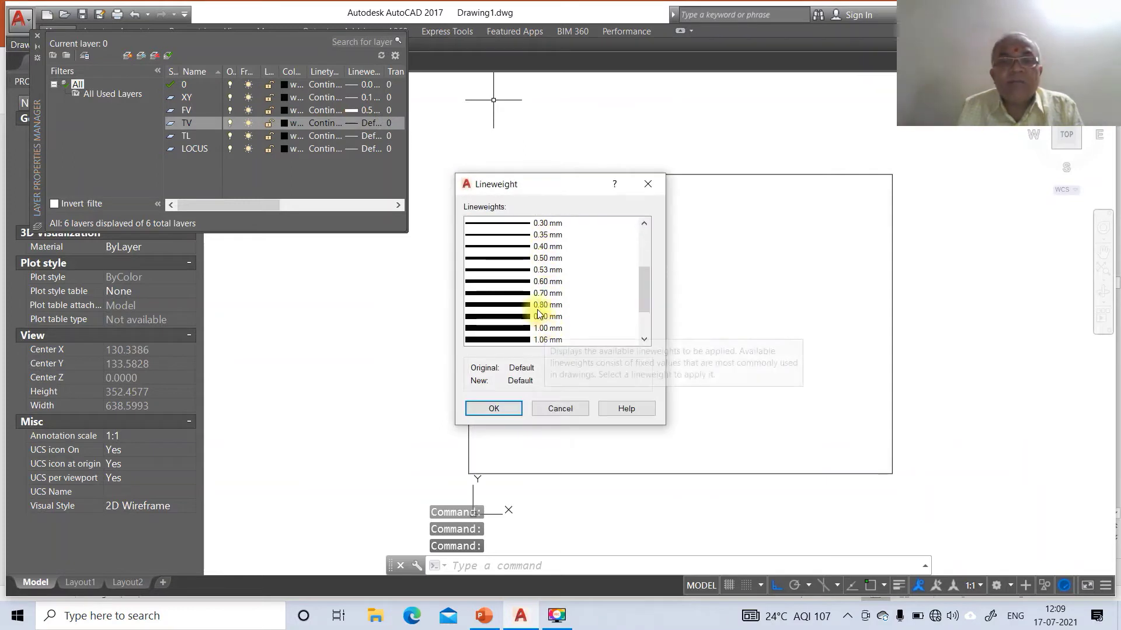
{"action": "left_click", "coordinate": [528, 259]}
{"action": "left_click", "coordinate": [474, 408]}
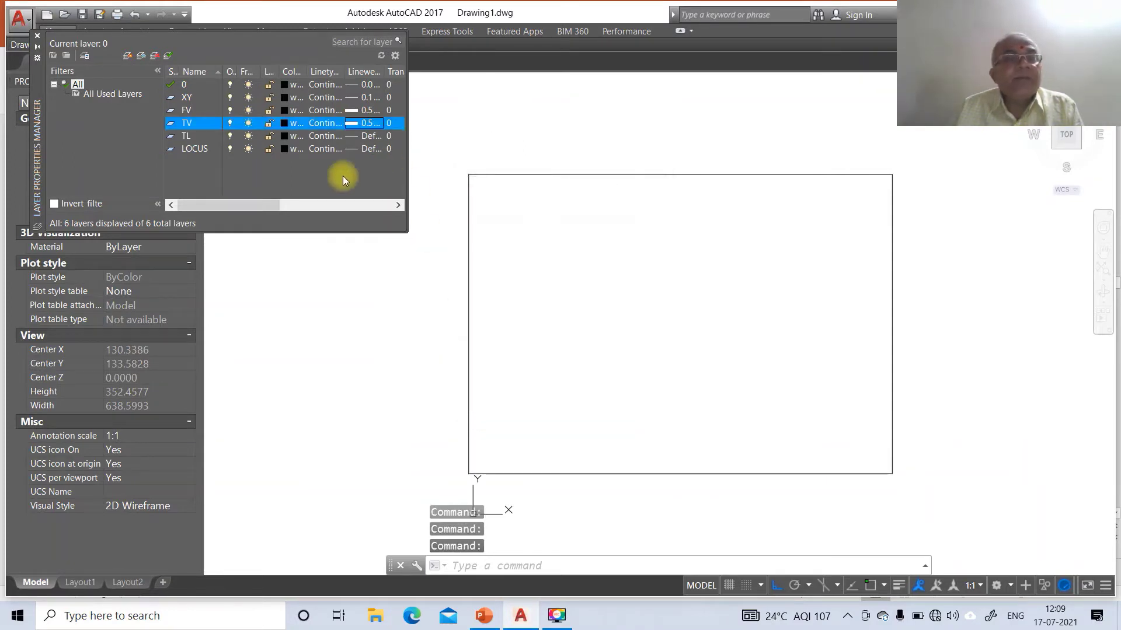
{"action": "left_click", "coordinate": [359, 136]}
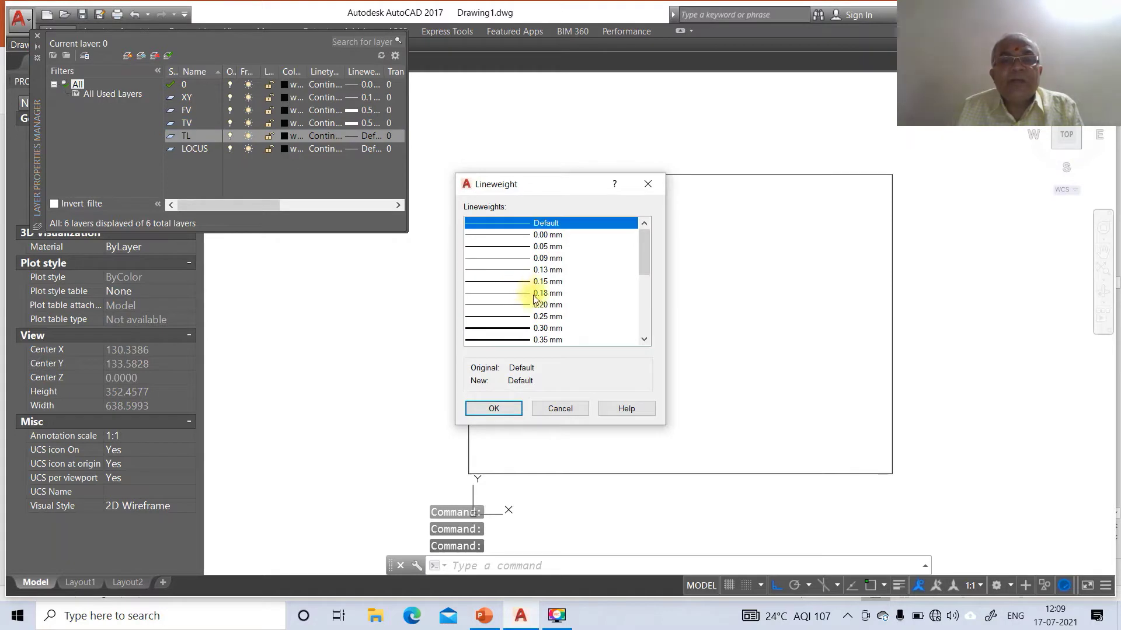
{"action": "left_click", "coordinate": [531, 328]}
{"action": "left_click", "coordinate": [494, 409]}
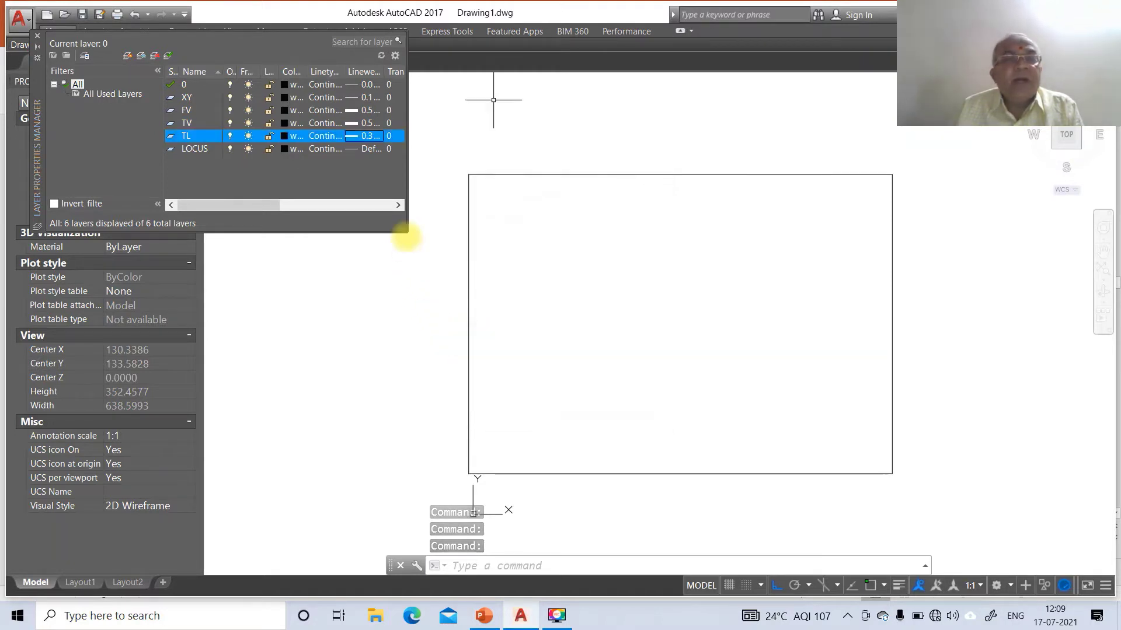
{"action": "left_click", "coordinate": [370, 151]}
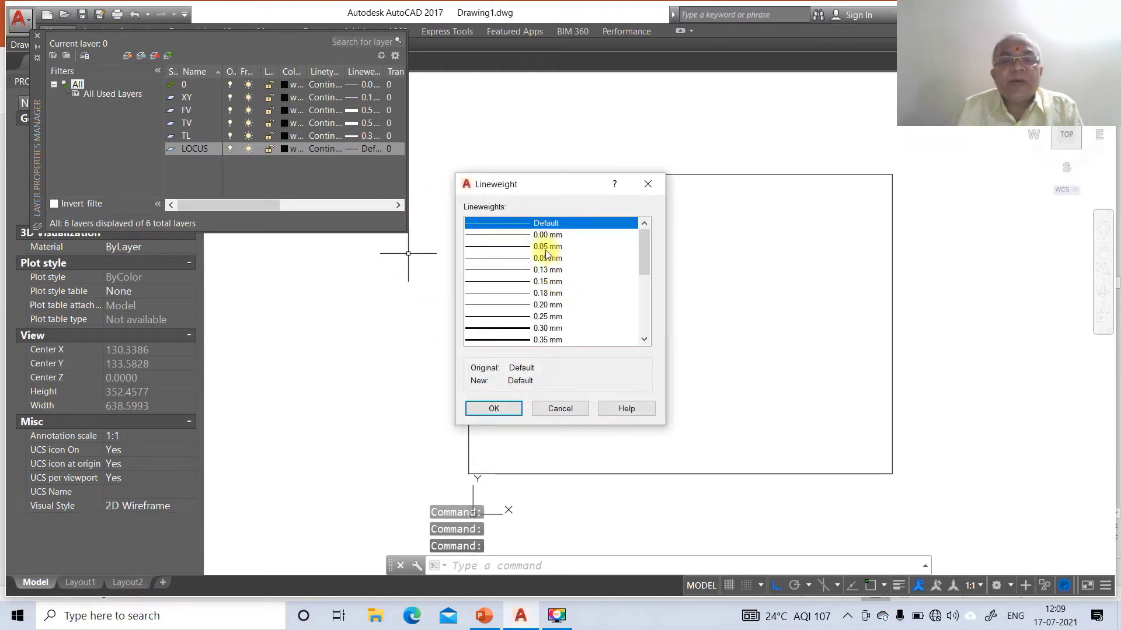
{"action": "left_click", "coordinate": [547, 247]}
{"action": "left_click", "coordinate": [495, 409]}
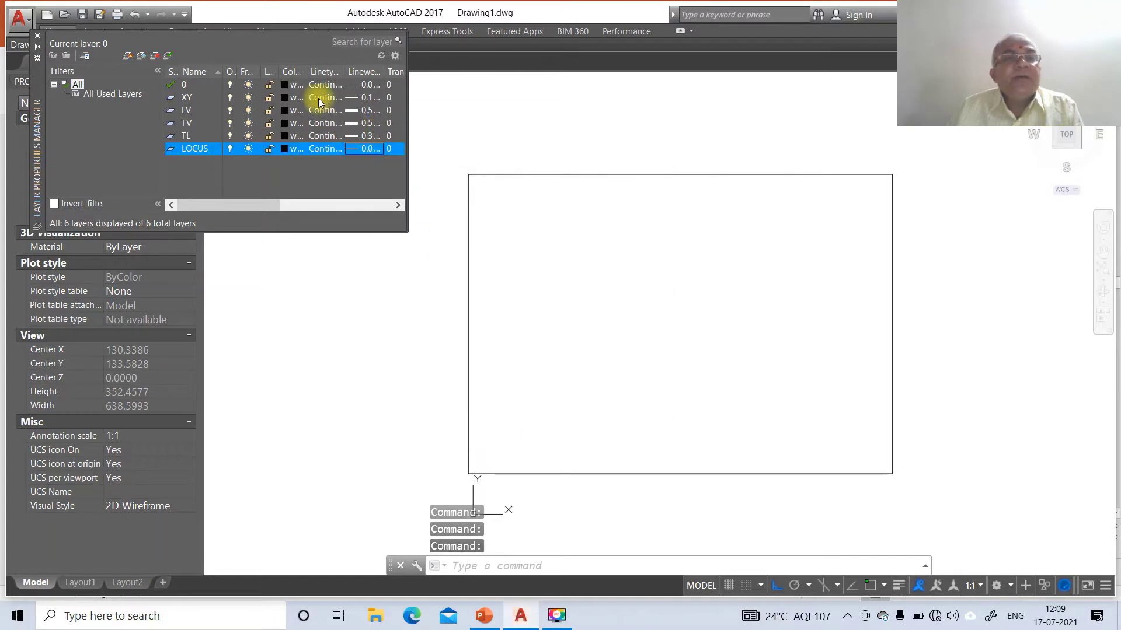
{"action": "left_click", "coordinate": [285, 117]}
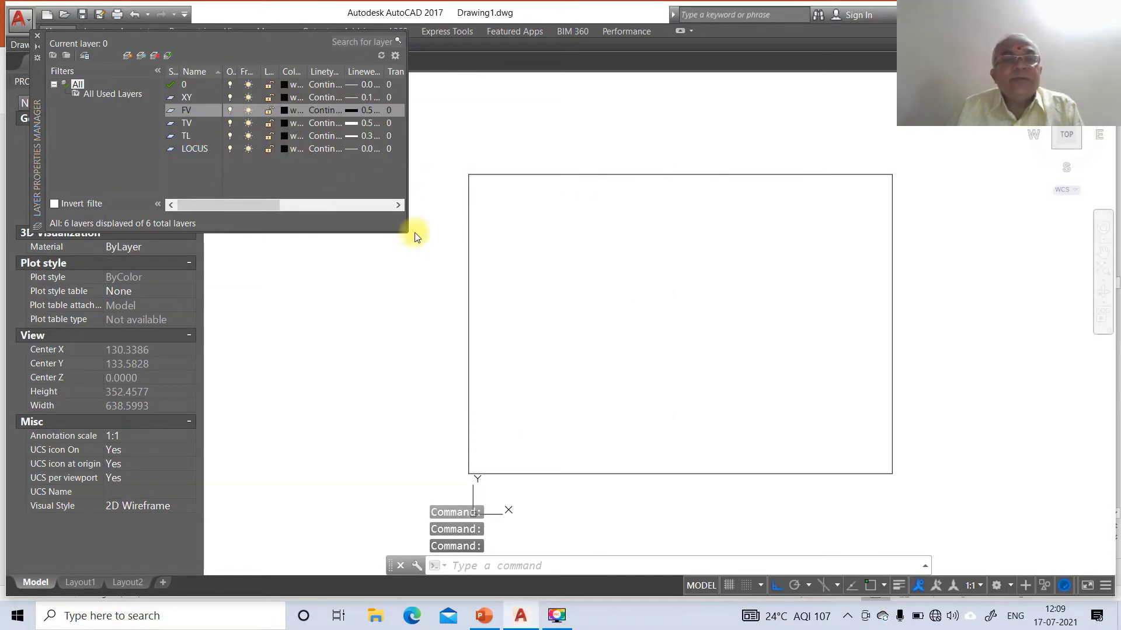
Colour layer FV magenta, TV red and TL orange (colour 30).
{"action": "left_click", "coordinate": [508, 338]}
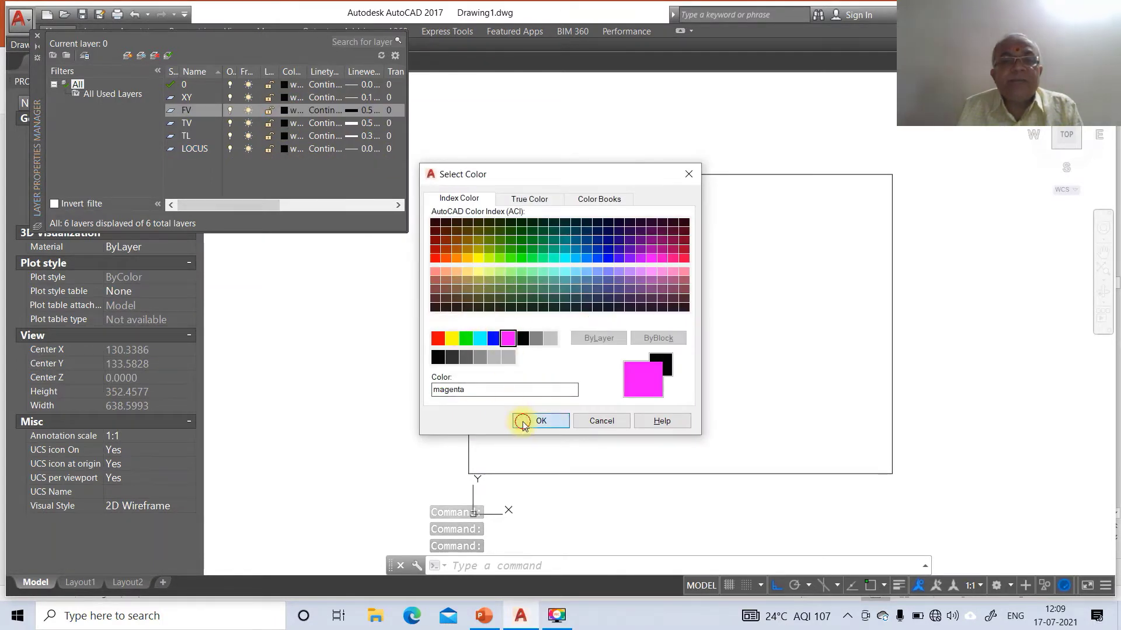
{"action": "left_click", "coordinate": [521, 420]}
{"action": "left_click", "coordinate": [286, 125]}
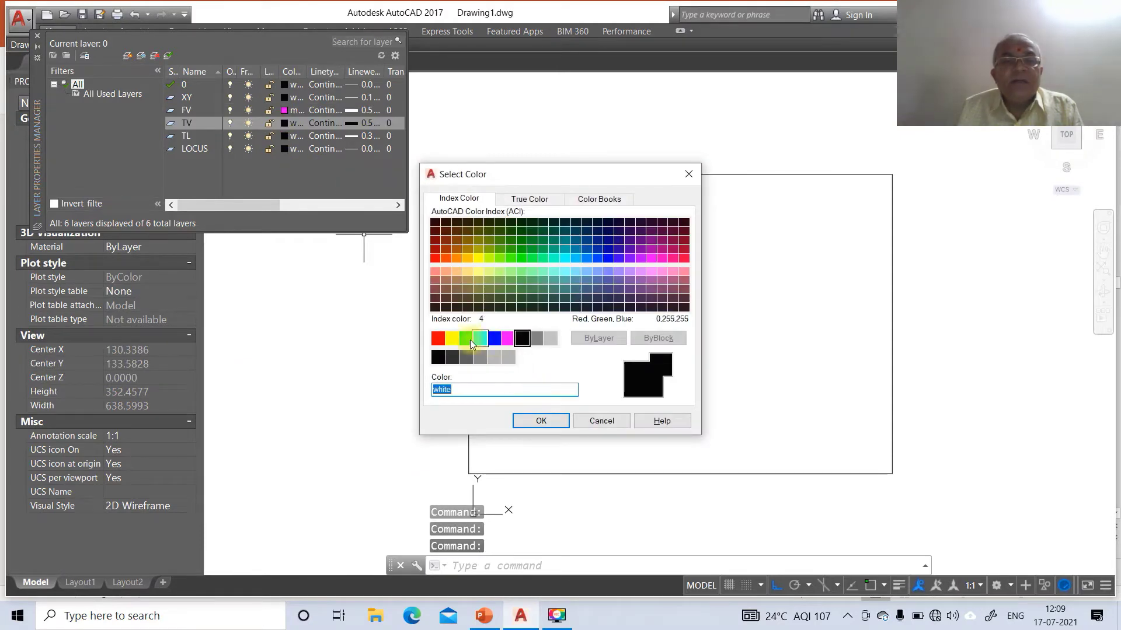
{"action": "left_click", "coordinate": [437, 339]}
{"action": "left_click", "coordinate": [540, 420]}
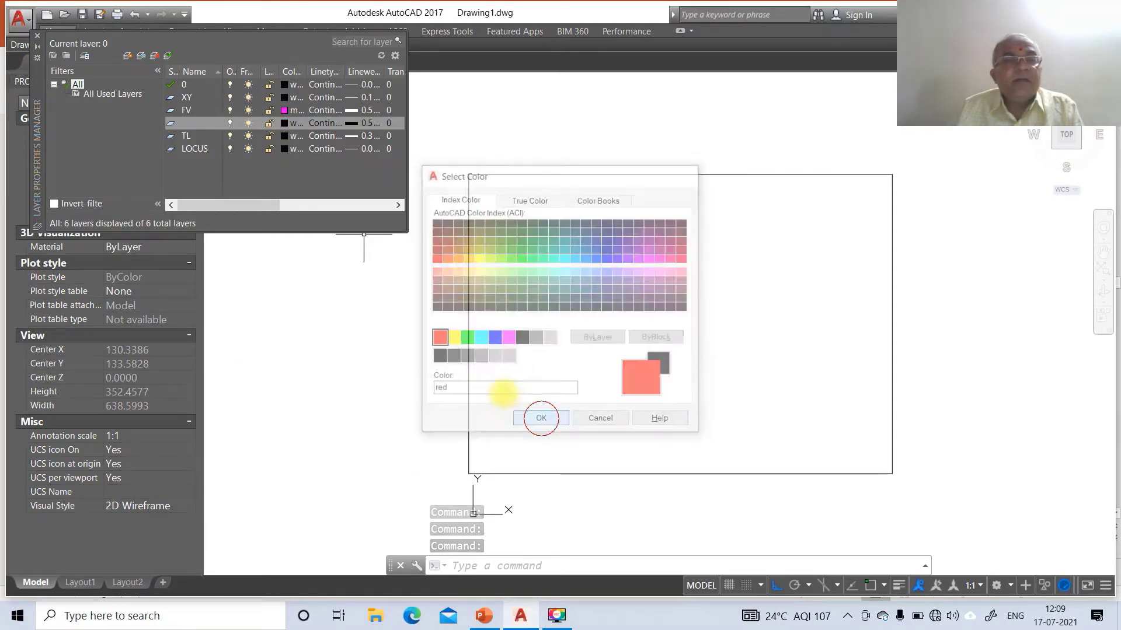
{"action": "left_click", "coordinate": [284, 136]}
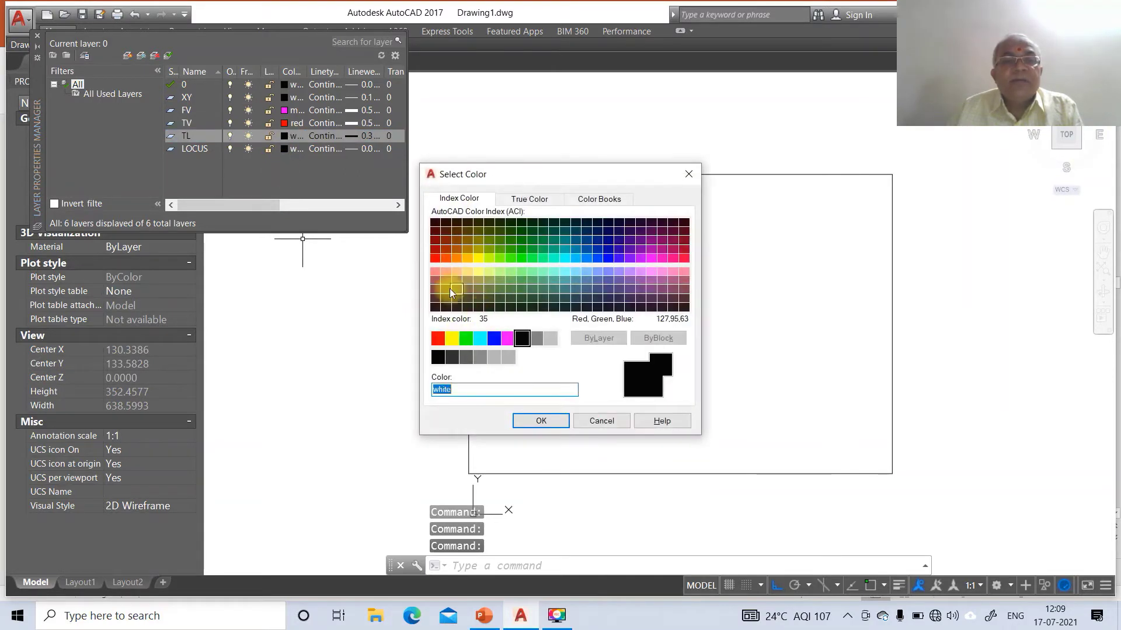
{"action": "left_click", "coordinate": [456, 258]}
{"action": "left_click", "coordinate": [538, 421]}
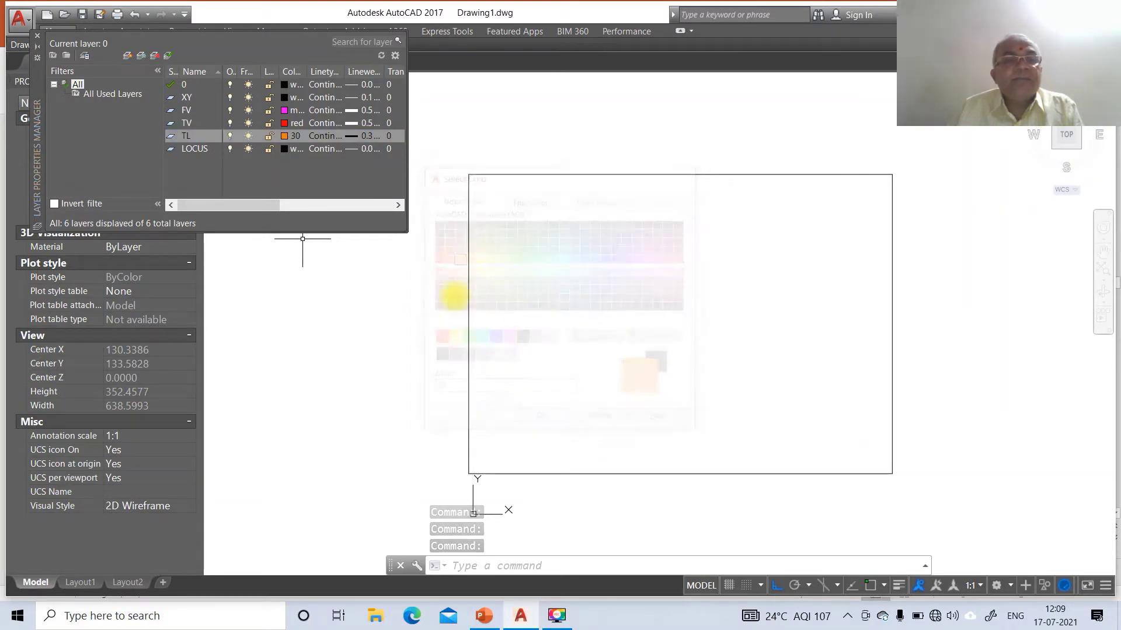
{"action": "left_click", "coordinate": [314, 148]}
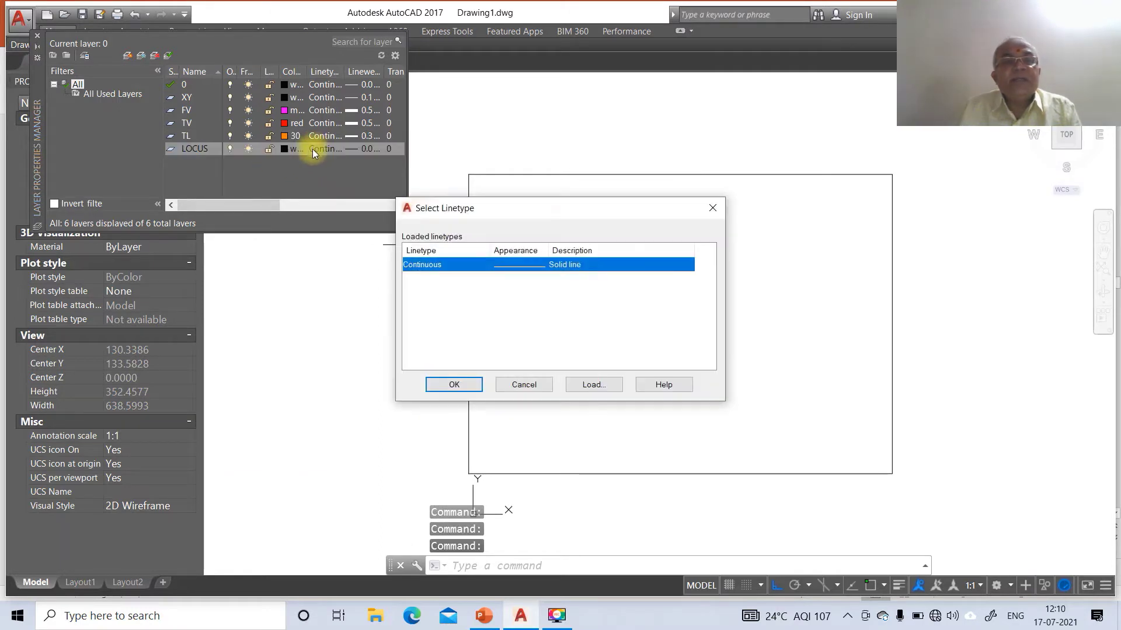
Browse the list of loadable linetypes, then close it without loading any.
{"action": "left_click", "coordinate": [593, 385]}
{"action": "left_click", "coordinate": [478, 270]}
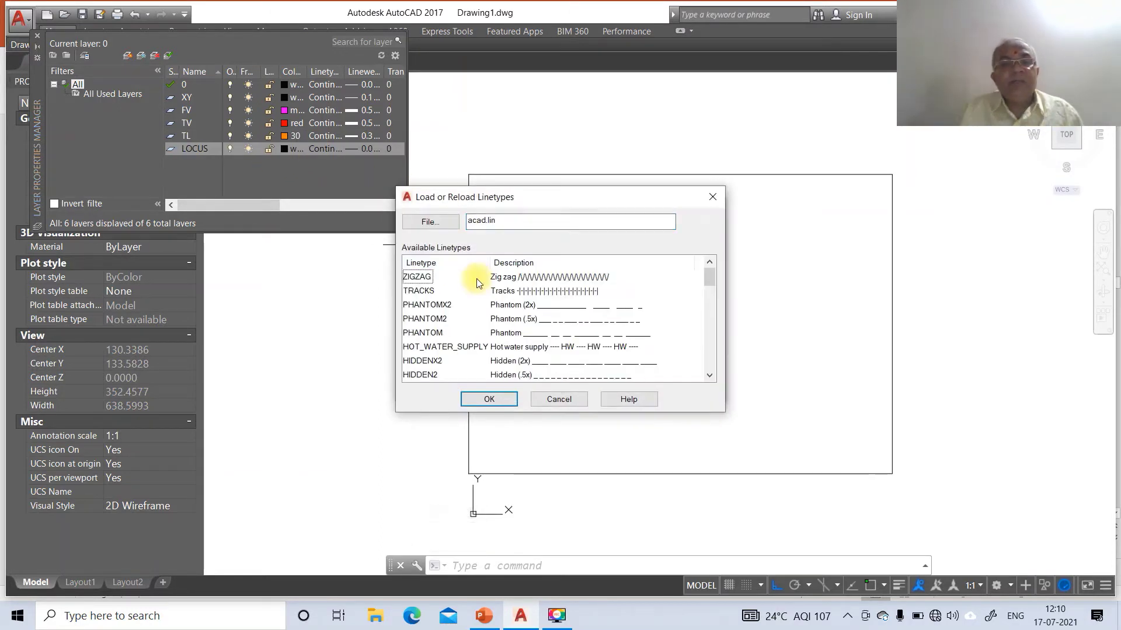
{"action": "left_click", "coordinate": [424, 294]}
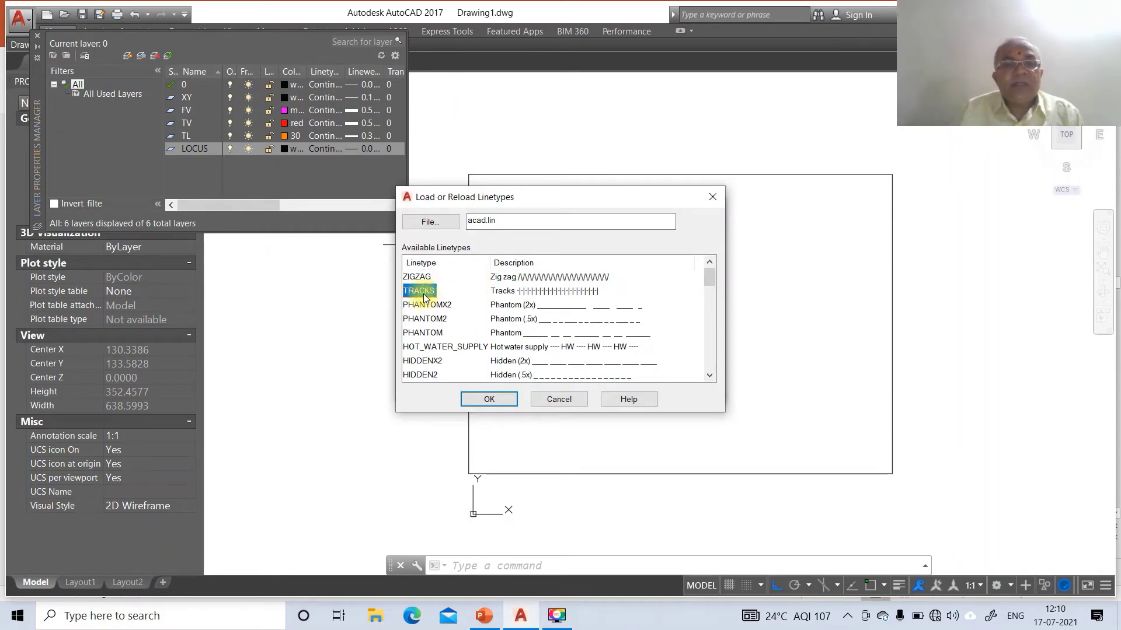
{"action": "left_click", "coordinate": [417, 277]}
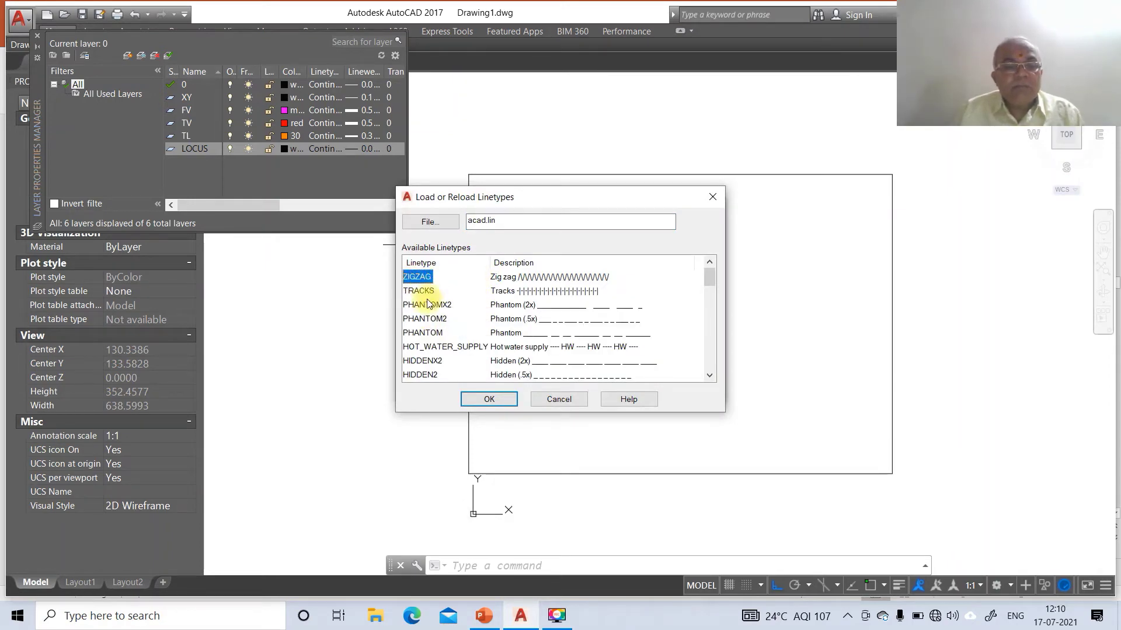
{"action": "left_click", "coordinate": [558, 400]}
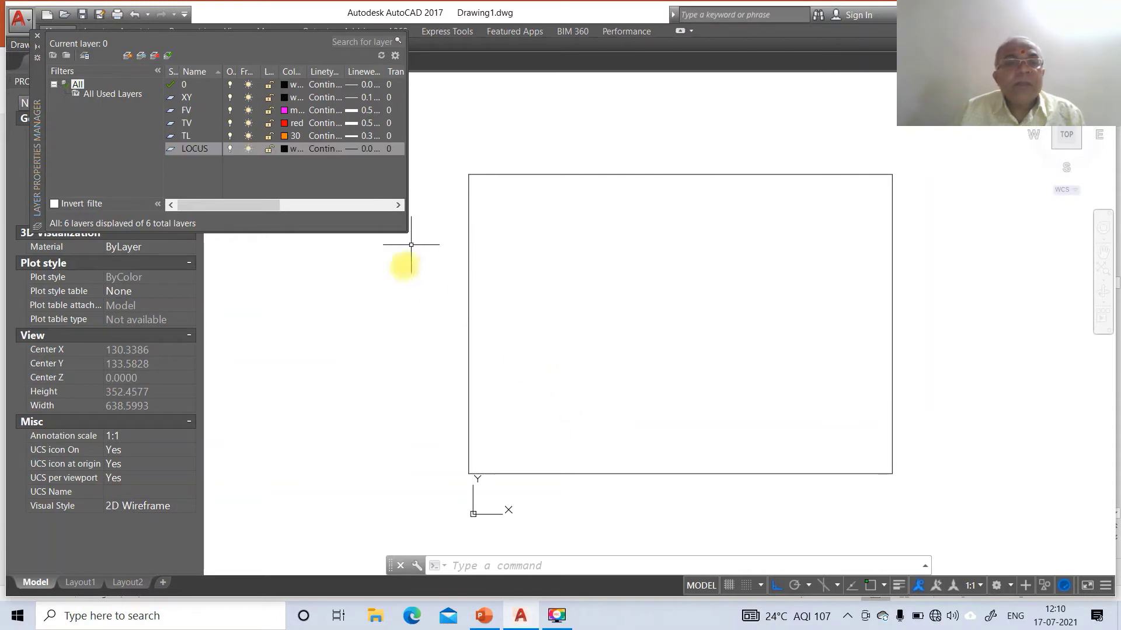
Load the DASHDOT linetype and assign it to the LOCUS layer.
{"action": "left_click", "coordinate": [324, 149]}
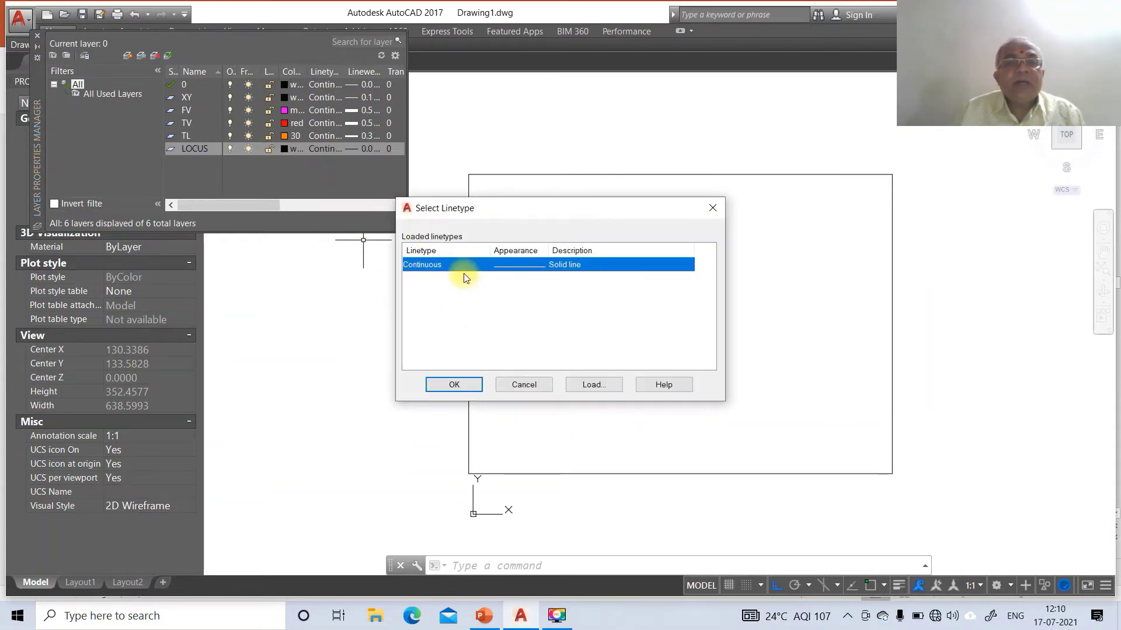
{"action": "left_click", "coordinate": [594, 387]}
{"action": "left_click", "coordinate": [453, 290]}
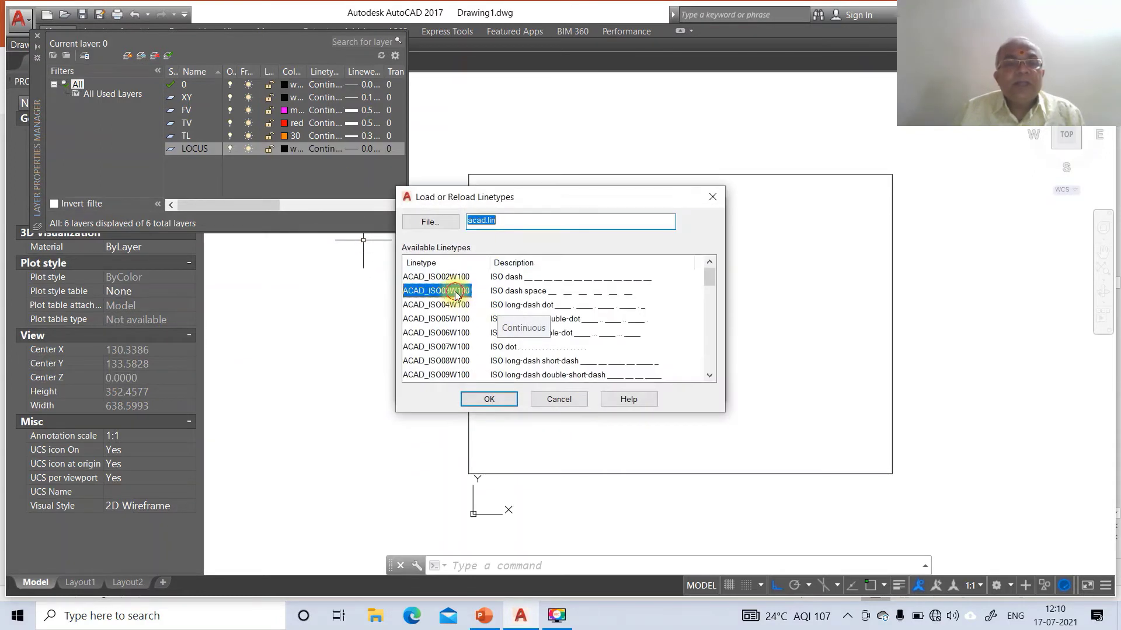
{"action": "key", "text": "d"}
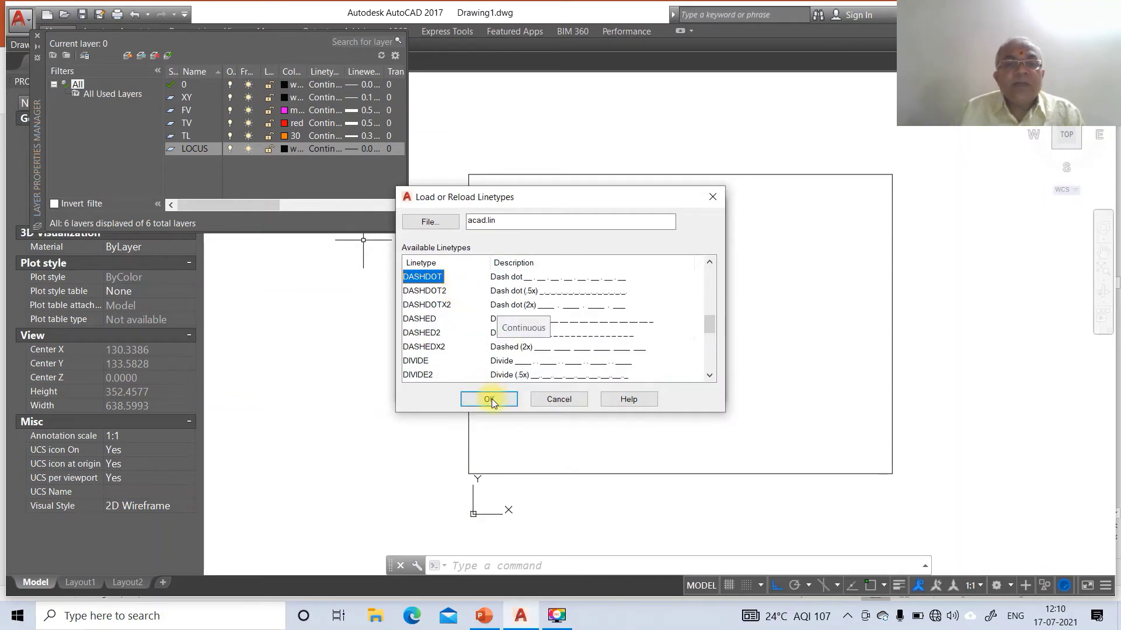
{"action": "left_click", "coordinate": [490, 399]}
{"action": "left_click", "coordinate": [433, 279]}
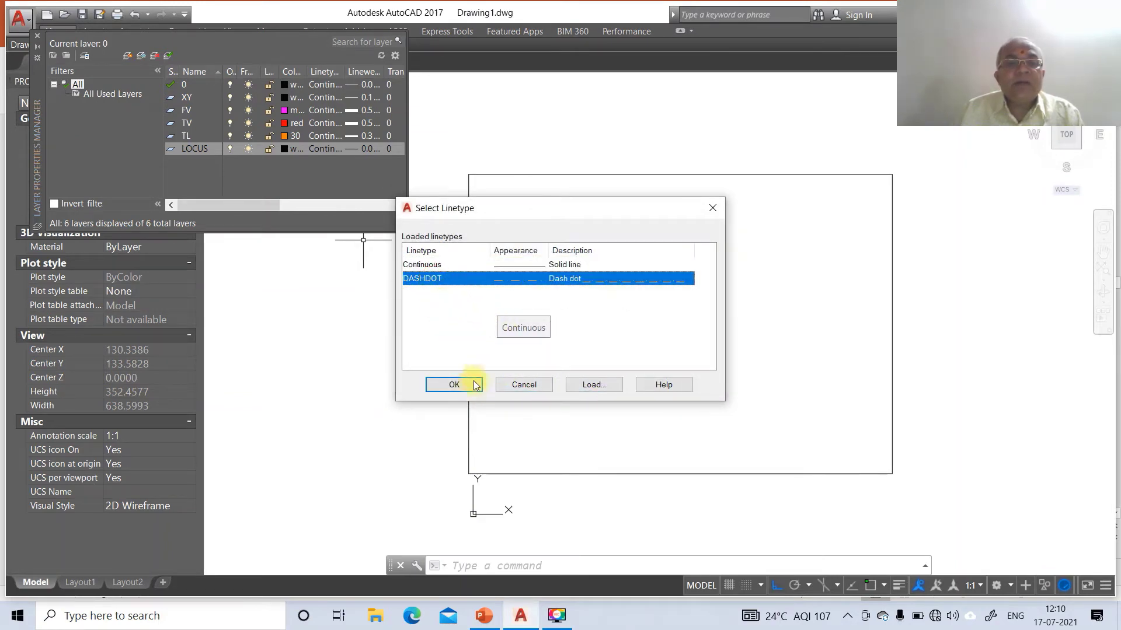
{"action": "left_click", "coordinate": [454, 384]}
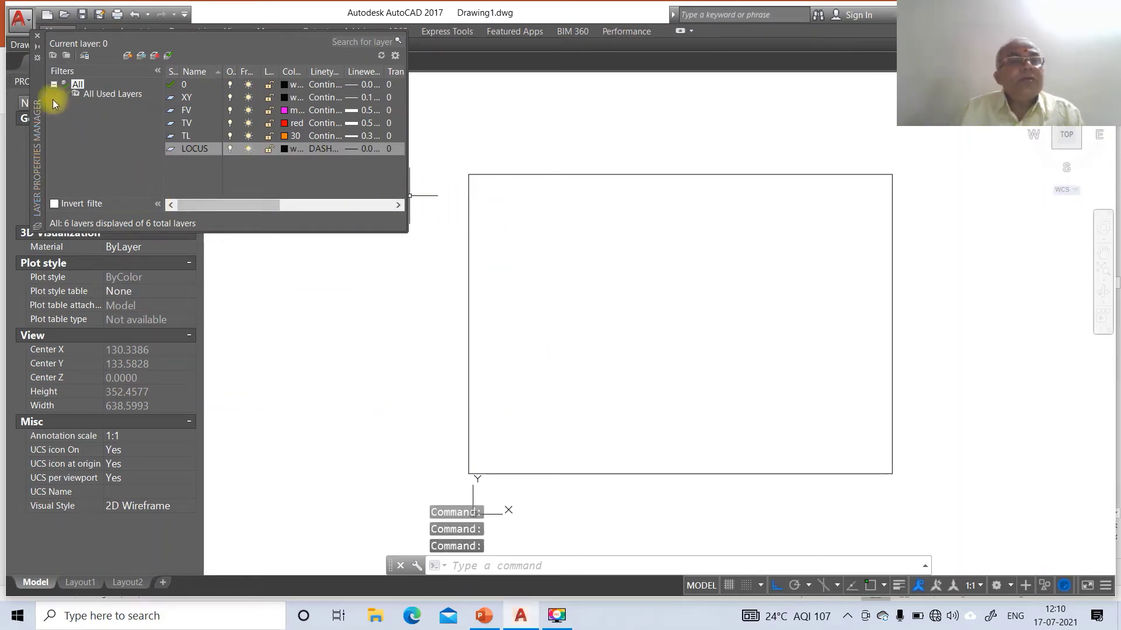
Close the layer manager, draw a horizontal reference line across the sheet, then view the PowerPoint slide.
{"action": "left_click", "coordinate": [35, 35]}
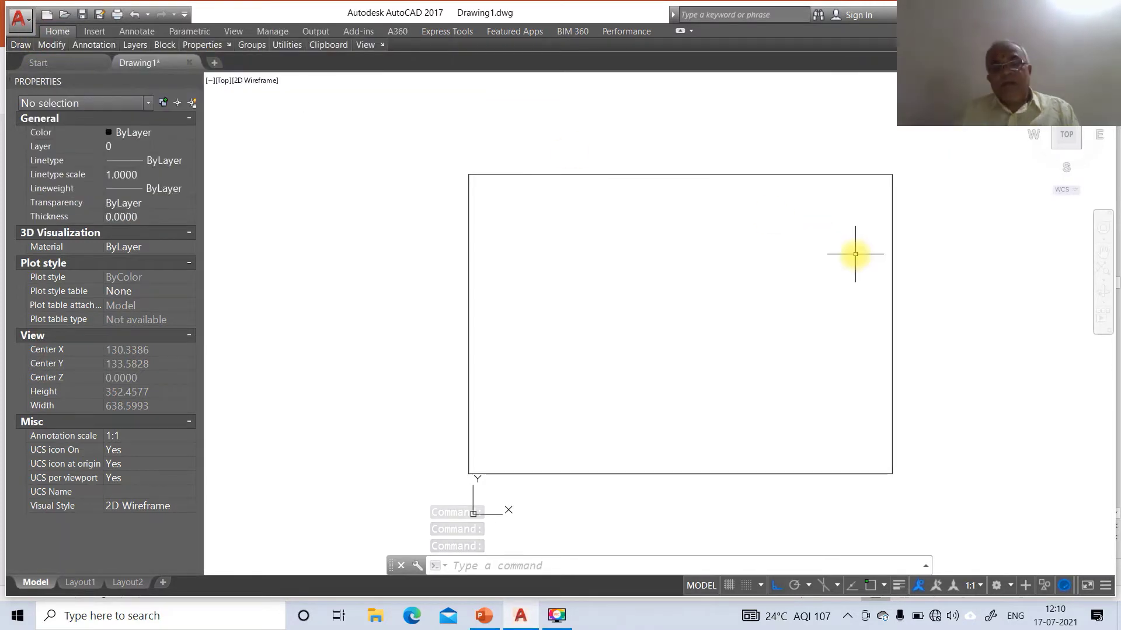
{"action": "type", "text": "L"}
{"action": "key", "text": "Return"}
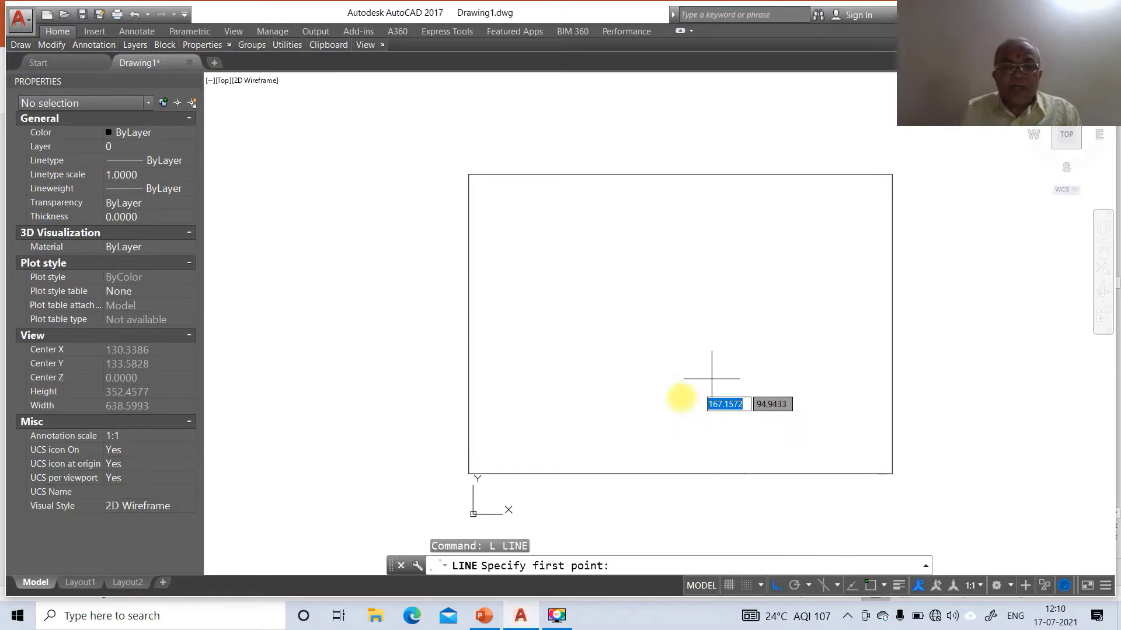
{"action": "left_click", "coordinate": [526, 320]}
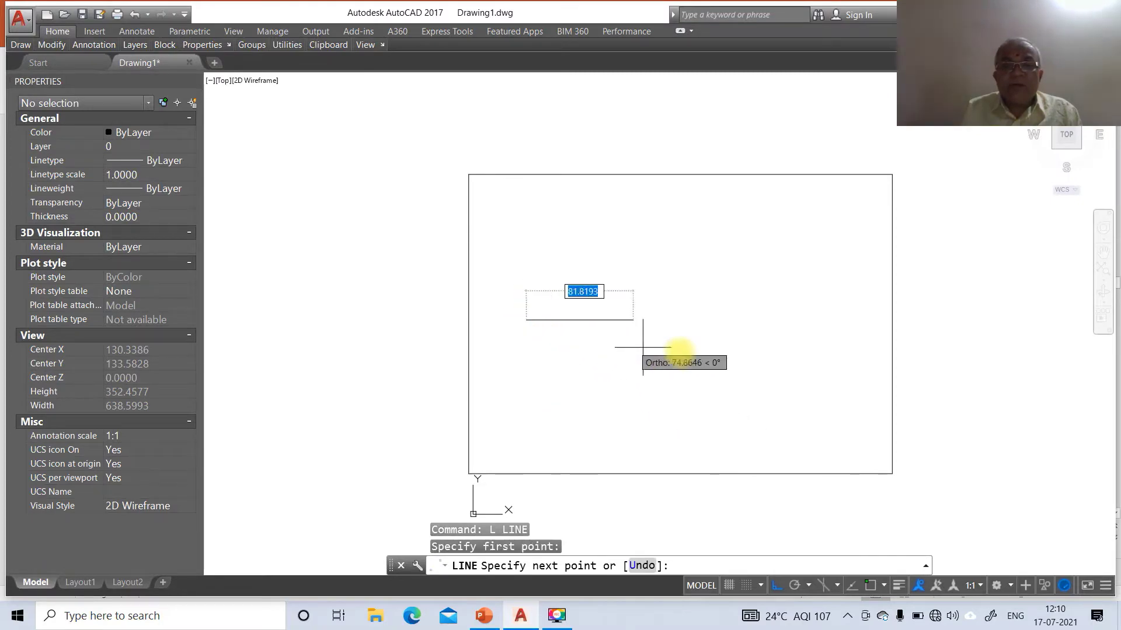
{"action": "left_click", "coordinate": [852, 333]}
{"action": "key", "text": "Return"}
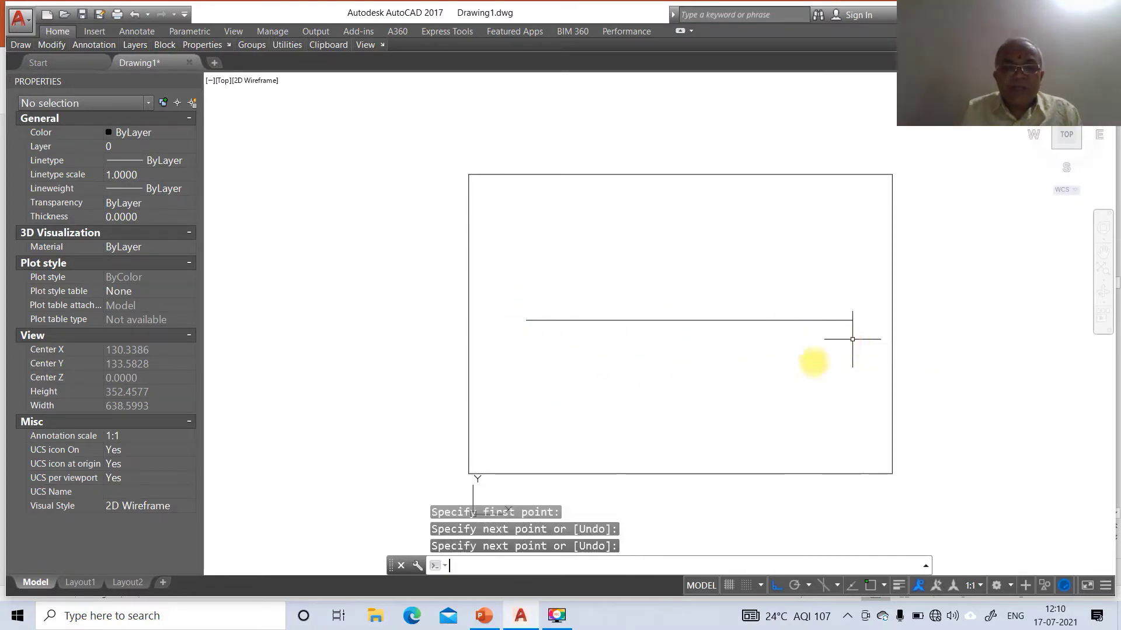
{"action": "left_click", "coordinate": [495, 620]}
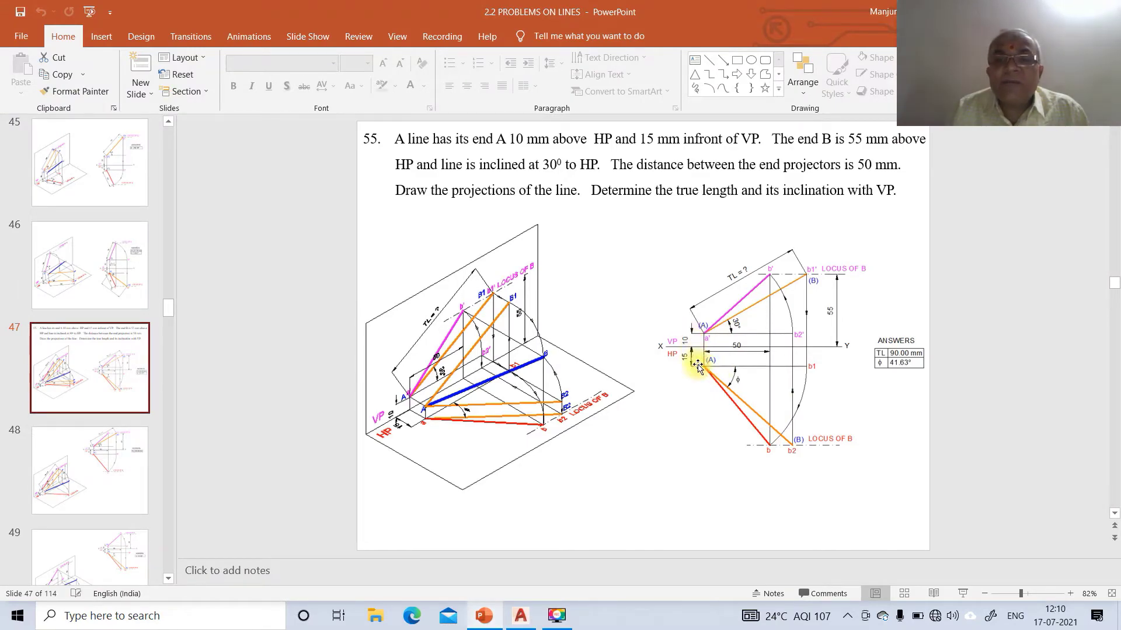
Back in AutoCAD, offset the reference line 10 units upward.
{"action": "left_click", "coordinate": [518, 617]}
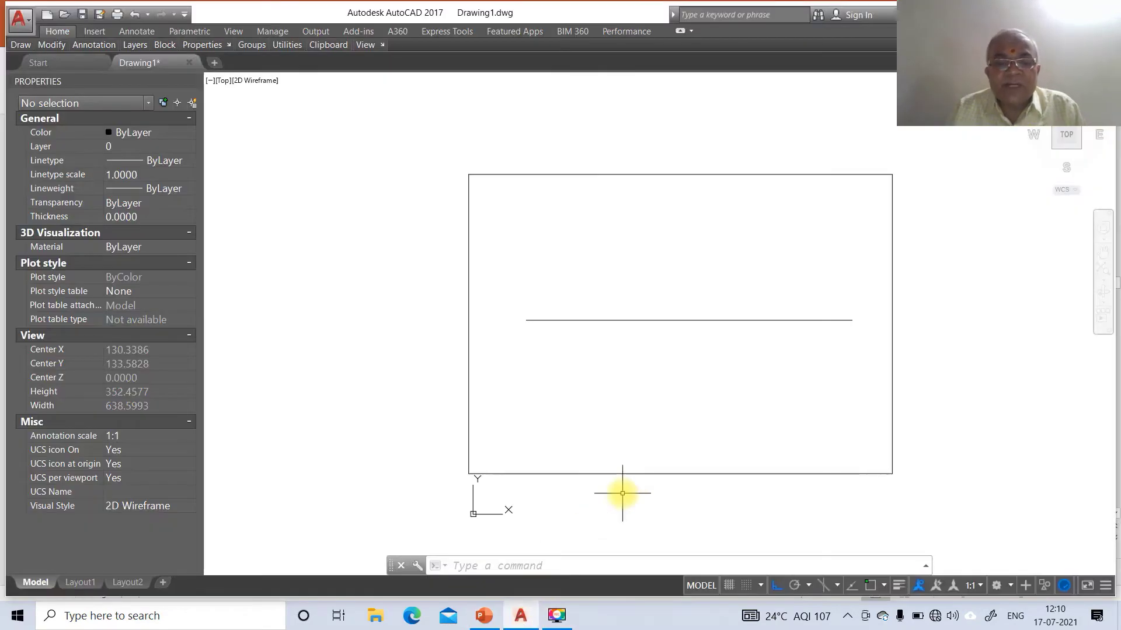
{"action": "type", "text": "o"}
{"action": "key", "text": "Return"}
{"action": "type", "text": "10"}
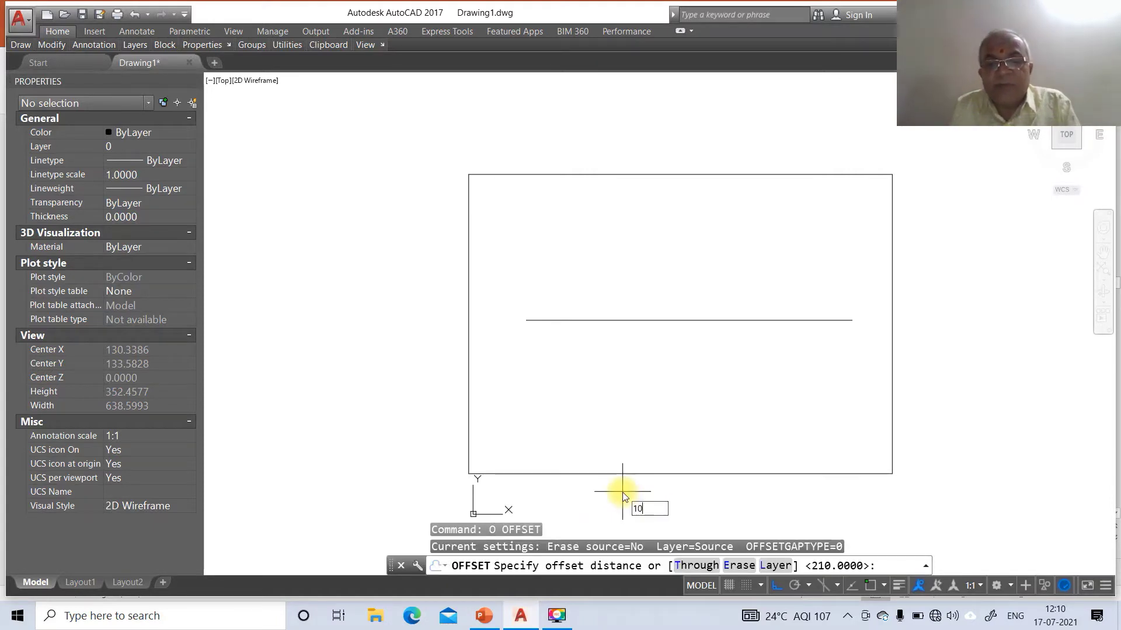
{"action": "key", "text": "Return"}
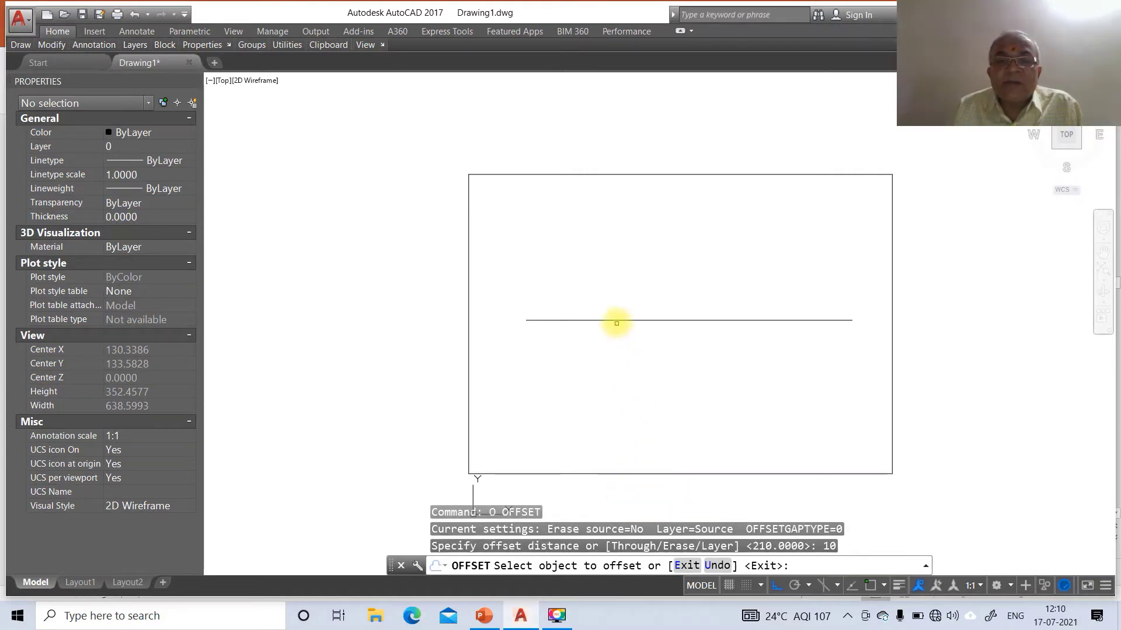
{"action": "left_click", "coordinate": [616, 320]}
{"action": "left_click", "coordinate": [619, 293]}
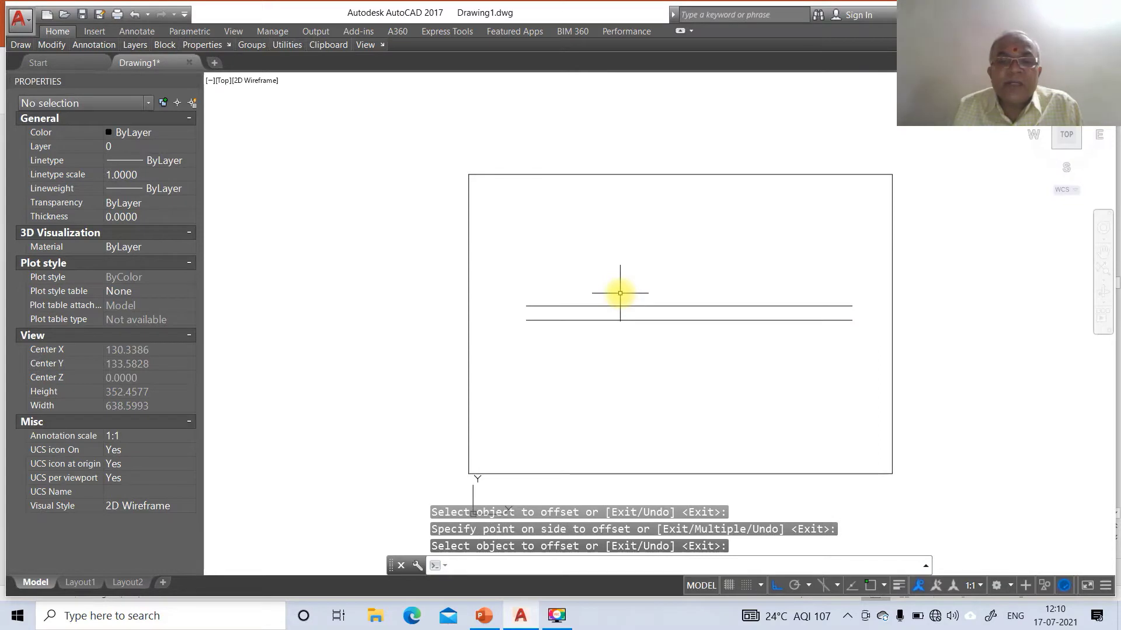
Offset the reference line 15 units downward.
{"action": "key", "text": "Return"}
{"action": "key", "text": "Return"}
{"action": "type", "text": "15"}
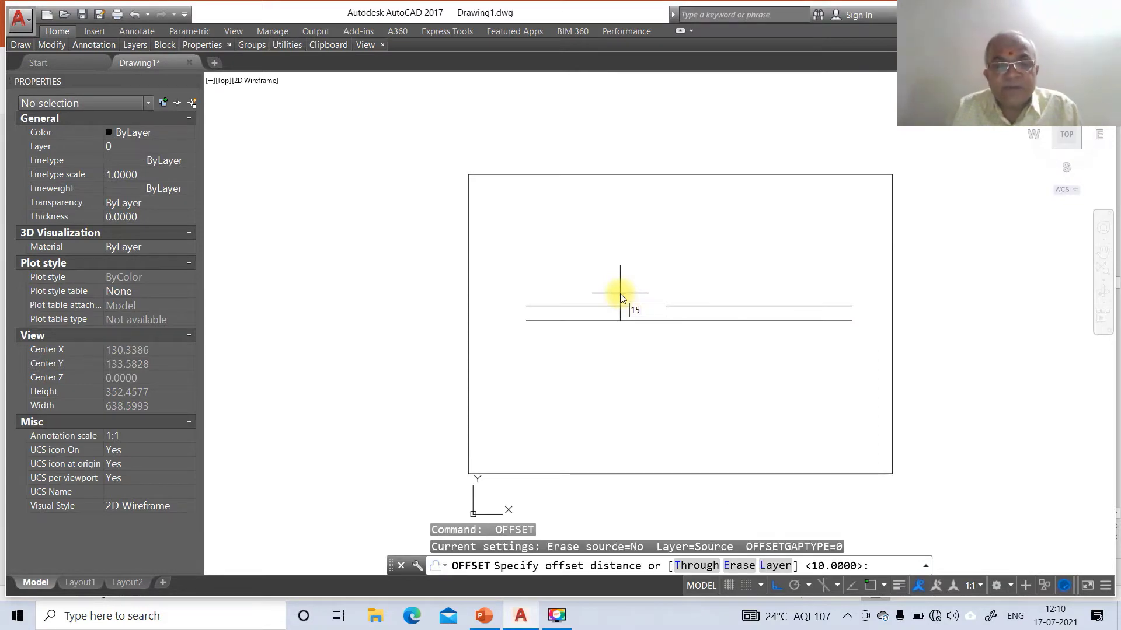
{"action": "key", "text": "Return"}
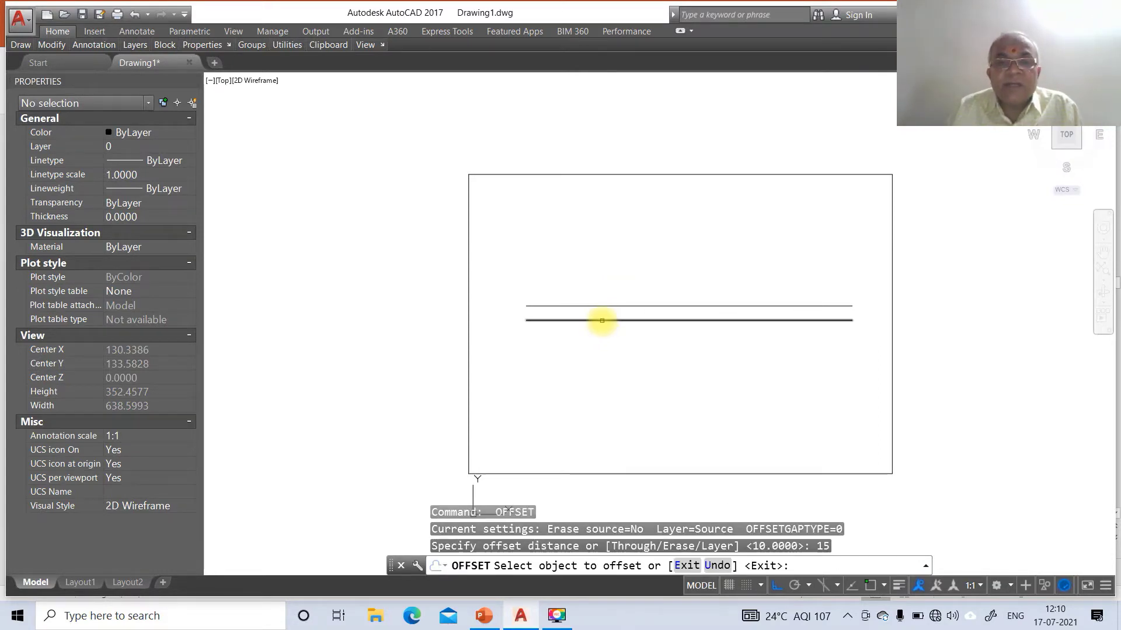
{"action": "left_click", "coordinate": [602, 321]}
{"action": "left_click", "coordinate": [603, 357]}
{"action": "key", "text": "Return"}
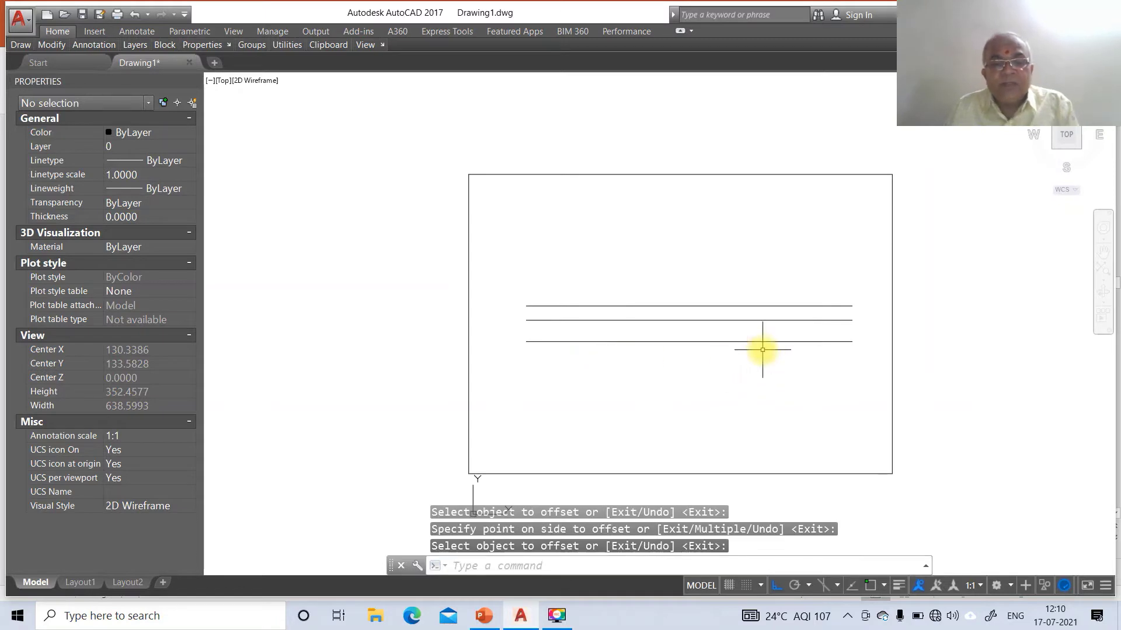
{"action": "key", "text": "Return"}
Abandon the offset and draw a vertical line across the three horizontal lines' left ends.
{"action": "left_click", "coordinate": [576, 286]}
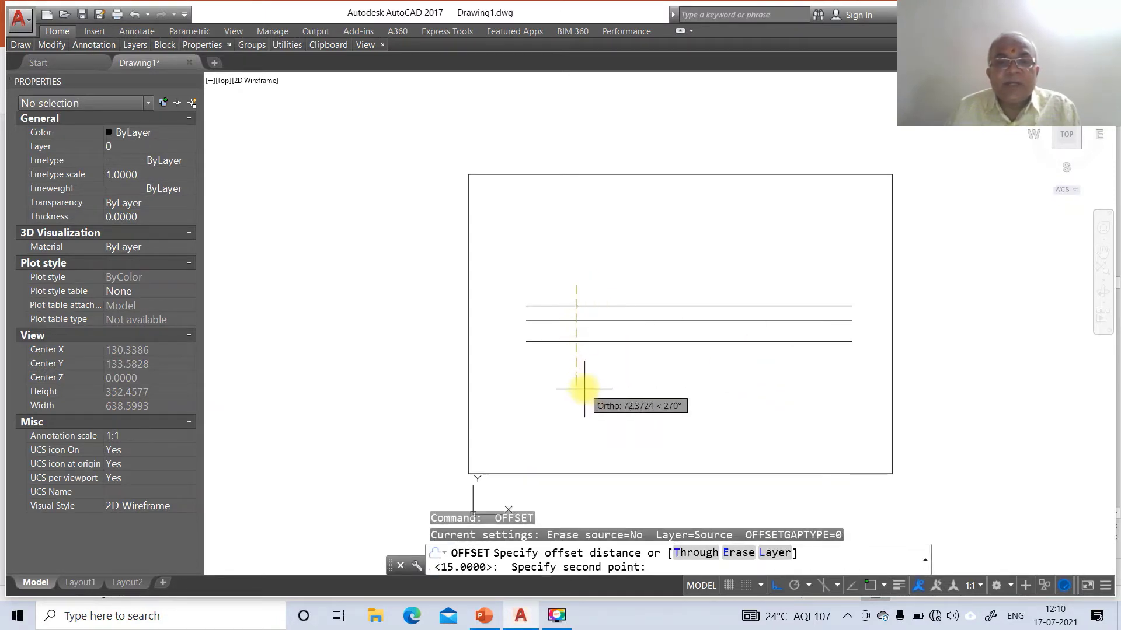
{"action": "left_click", "coordinate": [585, 389]}
{"action": "key", "text": "Escape"}
{"action": "key", "text": "Escape"}
{"action": "key", "text": "Escape"}
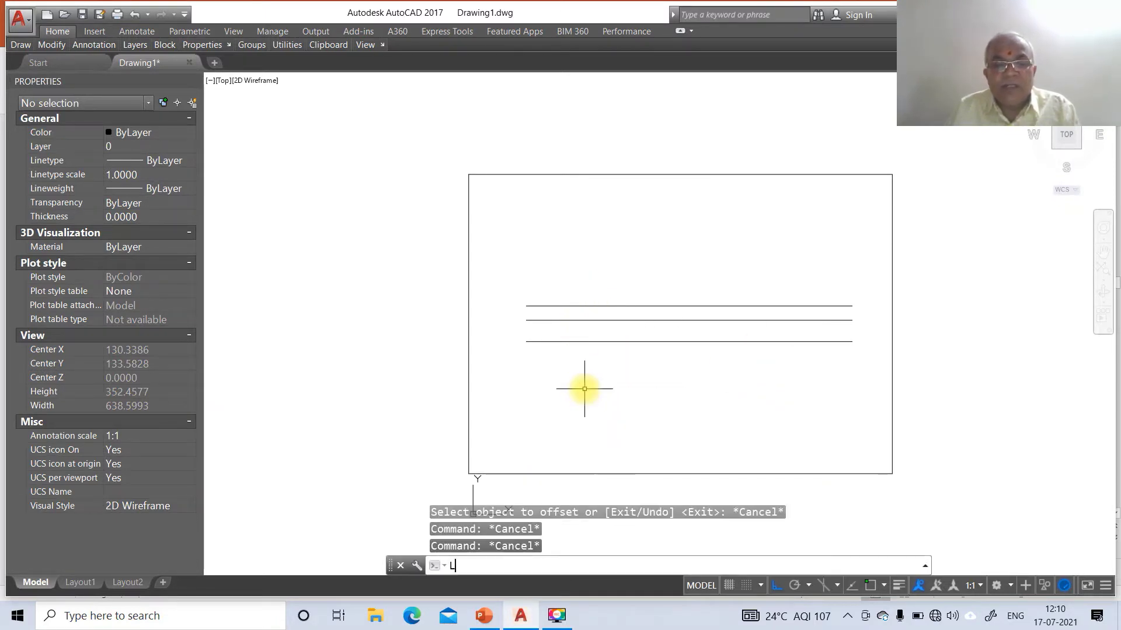
{"action": "type", "text": "l"}
{"action": "key", "text": "Return"}
{"action": "left_click", "coordinate": [581, 281]}
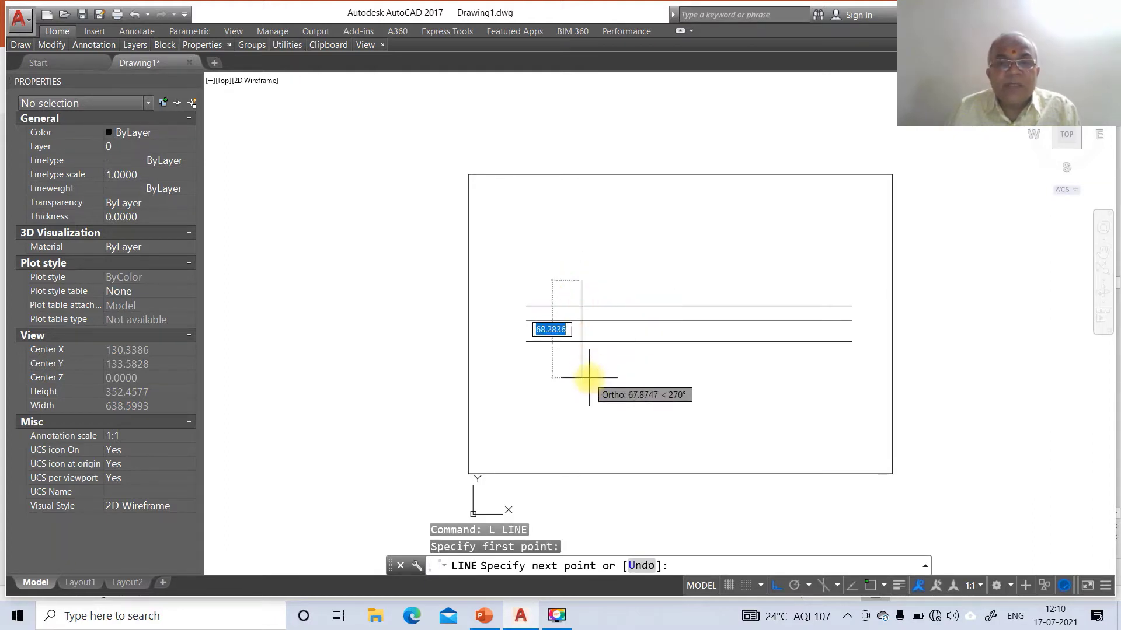
{"action": "left_click", "coordinate": [586, 382]}
{"action": "key", "text": "Return"}
{"action": "key", "text": "Return"}
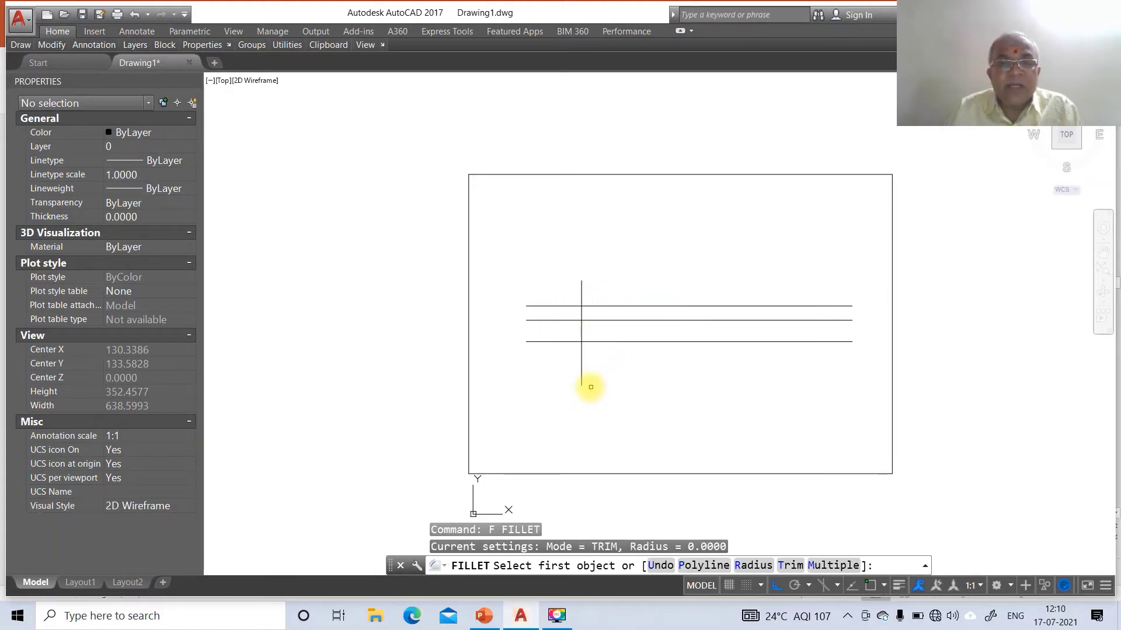
Fillet the vertical line with the bottom and top lines into sharp corners, then view the problem slide.
{"action": "left_click", "coordinate": [581, 331]}
{"action": "left_click", "coordinate": [590, 341]}
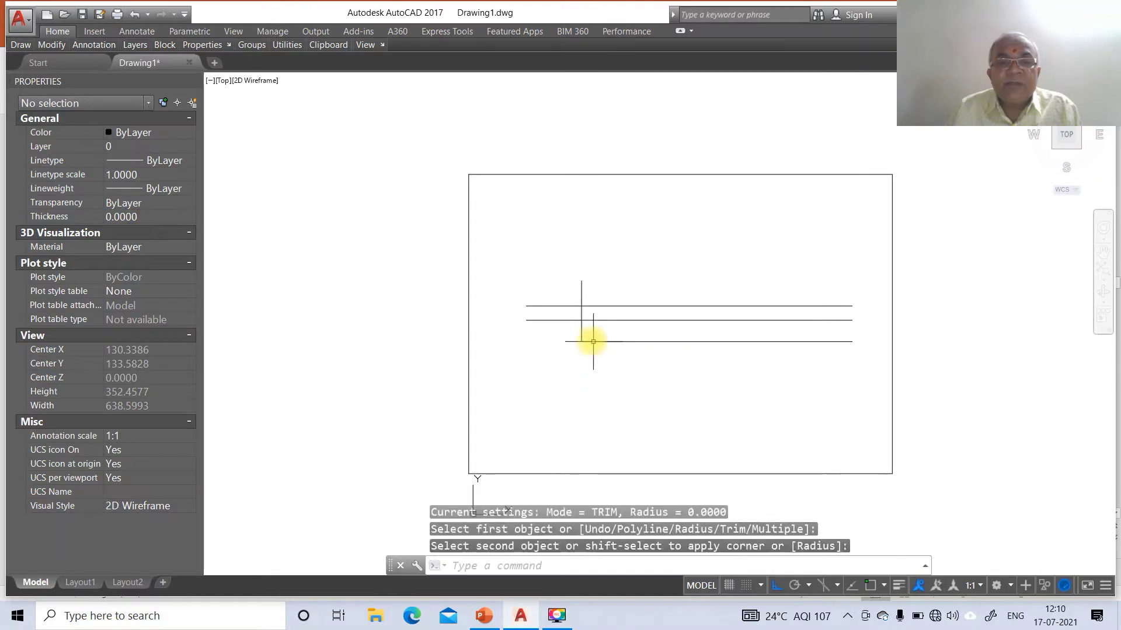
{"action": "key", "text": "Return"}
{"action": "left_click", "coordinate": [583, 330]}
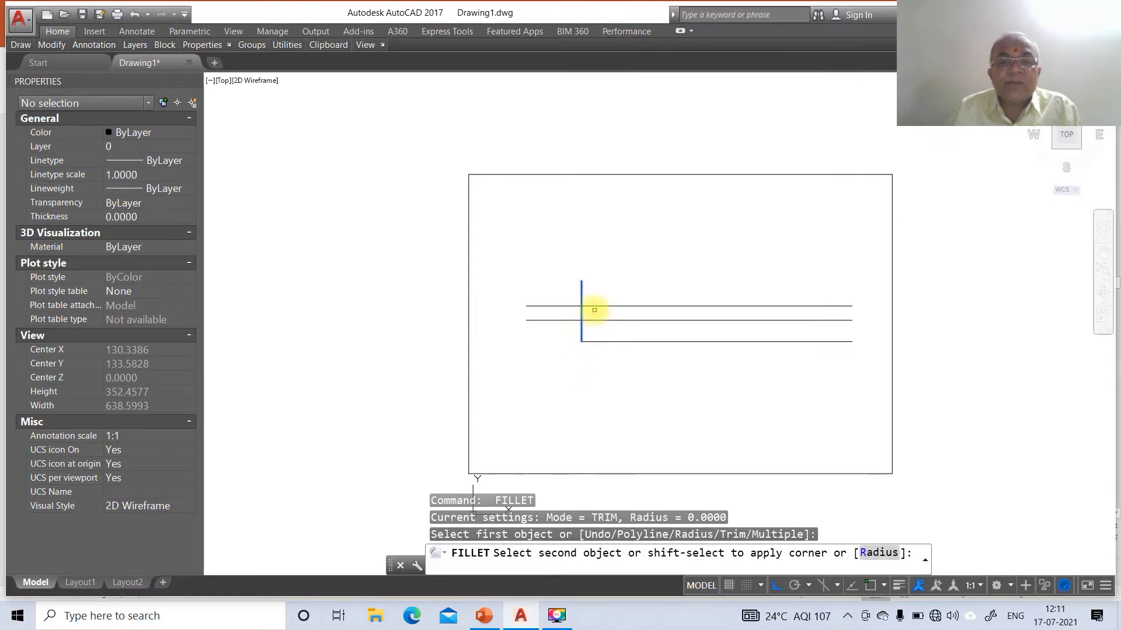
{"action": "left_click", "coordinate": [618, 305]}
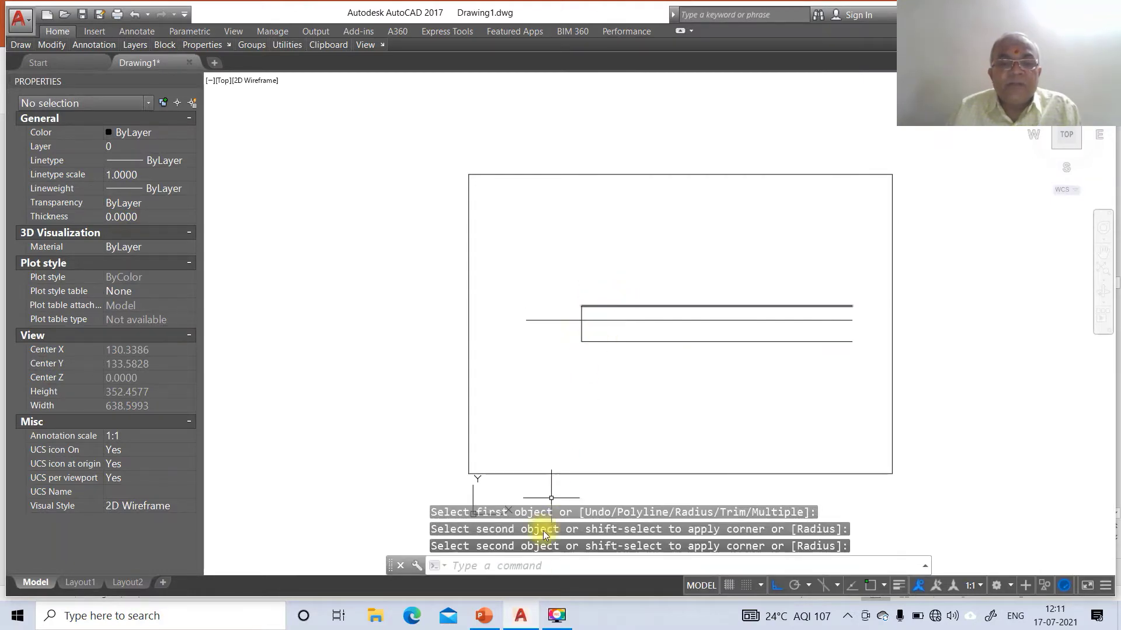
{"action": "left_click", "coordinate": [484, 616]}
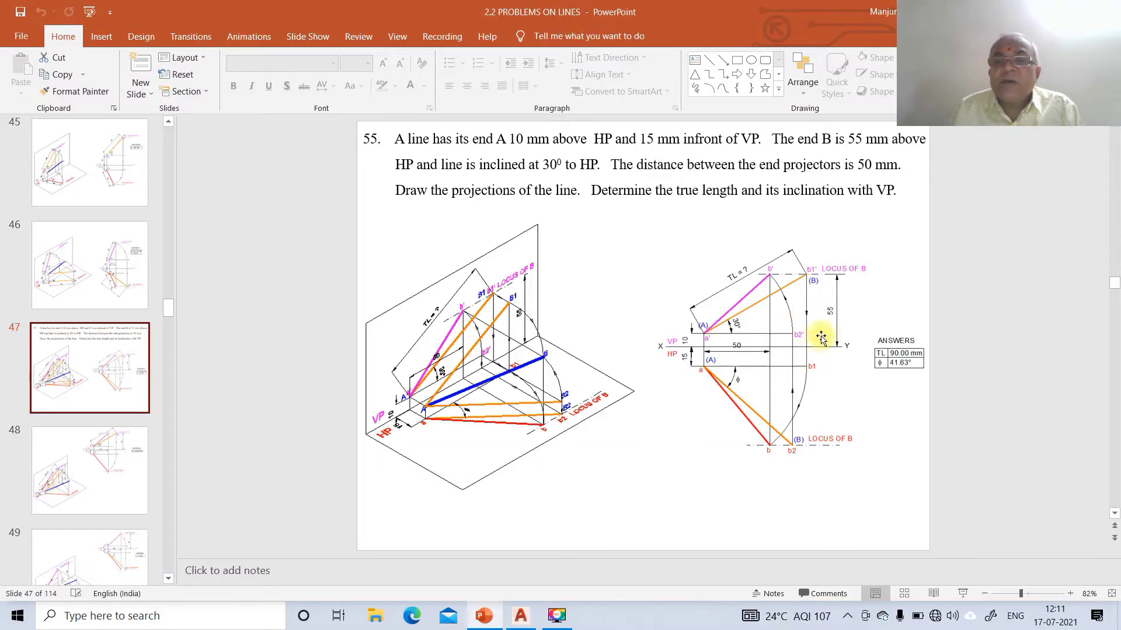
Offset the reference line by a mistaken 5 units, then undo that copy.
{"action": "left_click", "coordinate": [521, 615]}
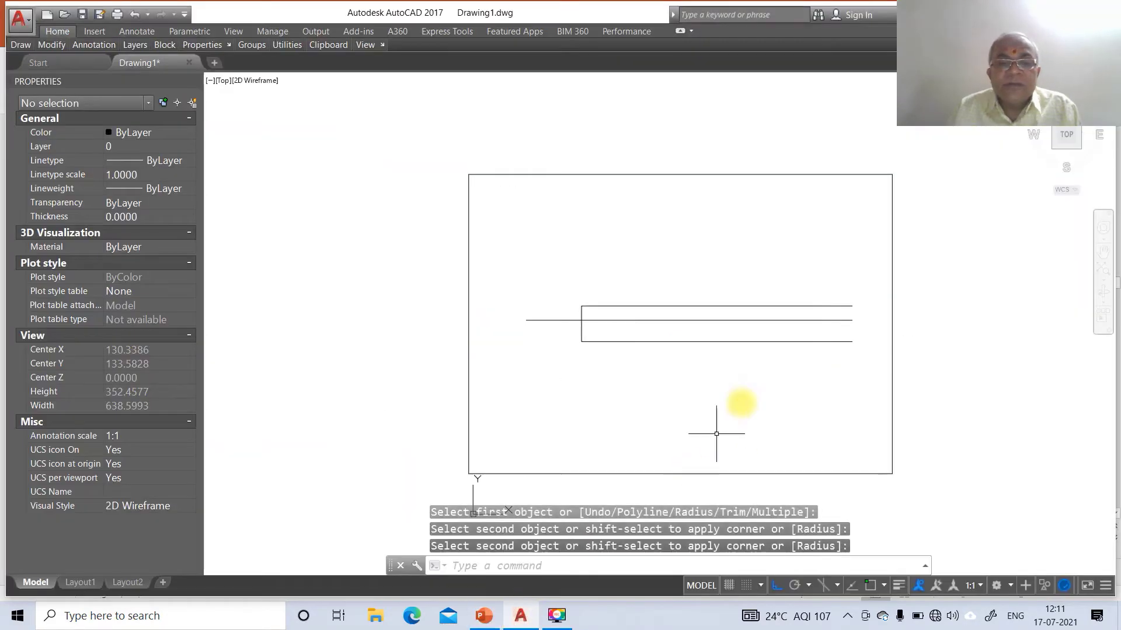
{"action": "type", "text": "o"}
{"action": "key", "text": "Return"}
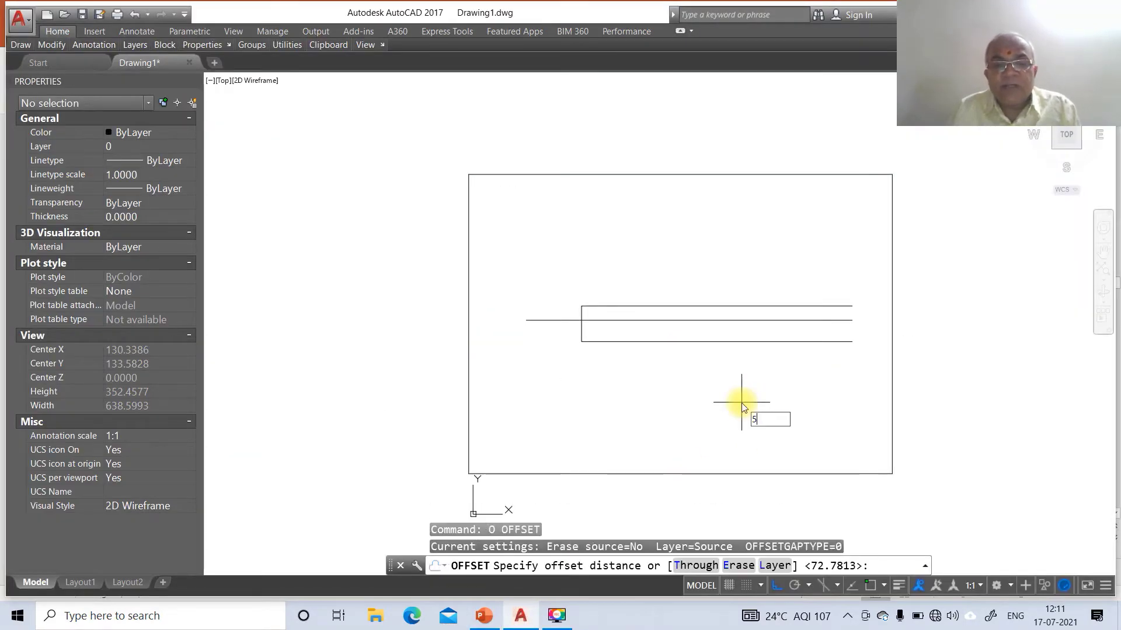
{"action": "type", "text": "5"}
{"action": "key", "text": "Return"}
{"action": "left_click", "coordinate": [734, 320]}
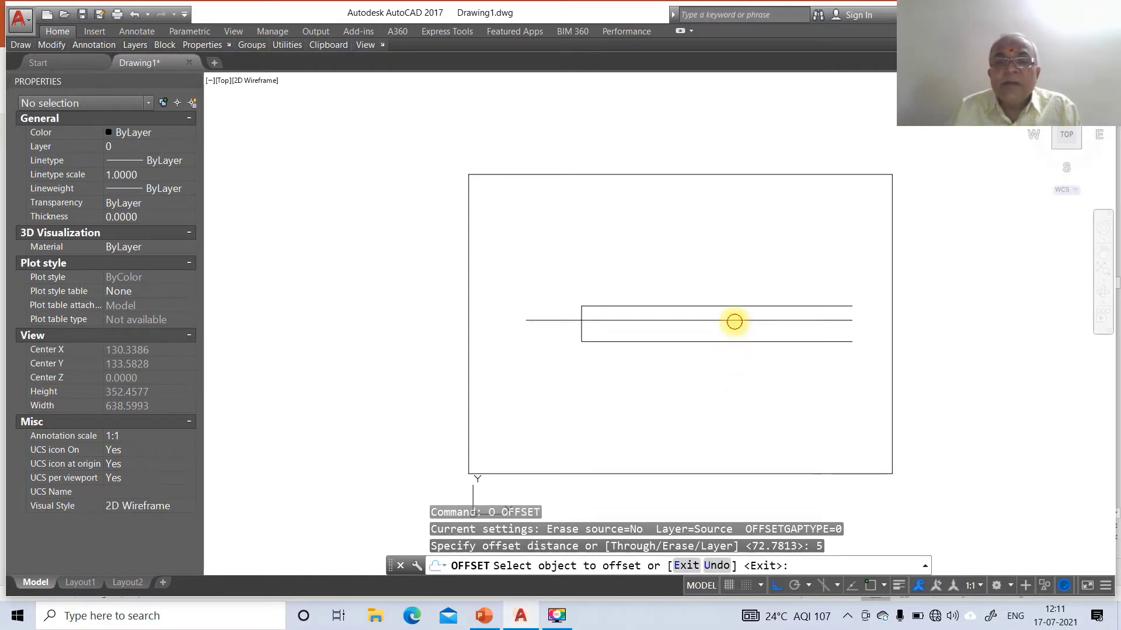
{"action": "left_click", "coordinate": [744, 269]}
{"action": "key", "text": "Escape"}
{"action": "key", "text": "Escape"}
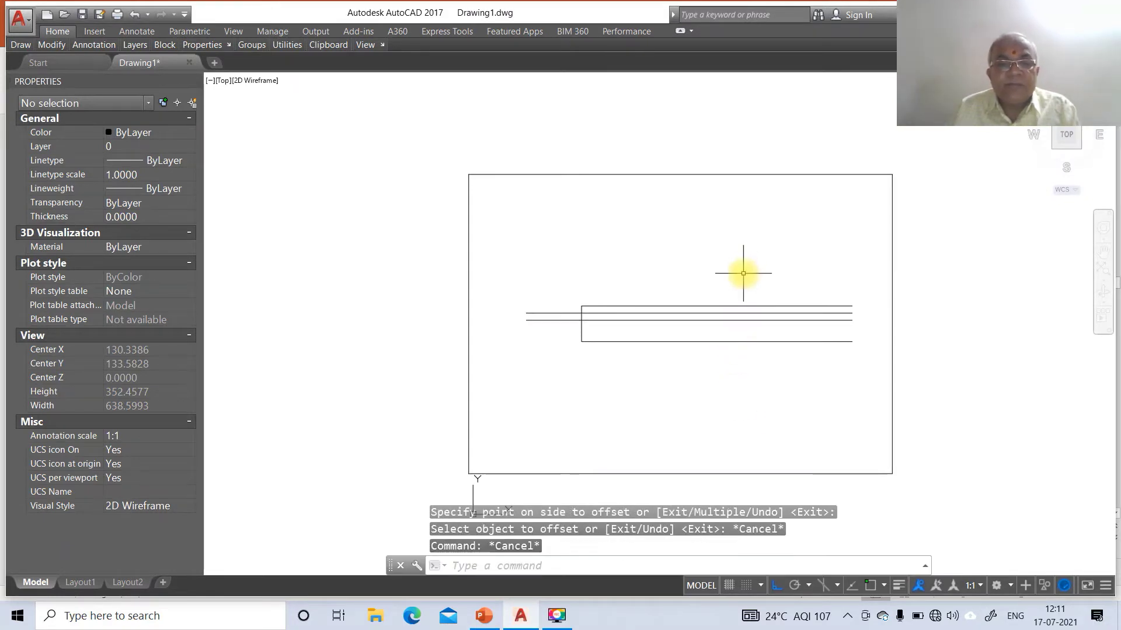
{"action": "type", "text": "u"}
{"action": "key", "text": "Return"}
Offset the reference line 55 upward as end B's locus and check the problem slide.
{"action": "type", "text": "o"}
{"action": "key", "text": "Return"}
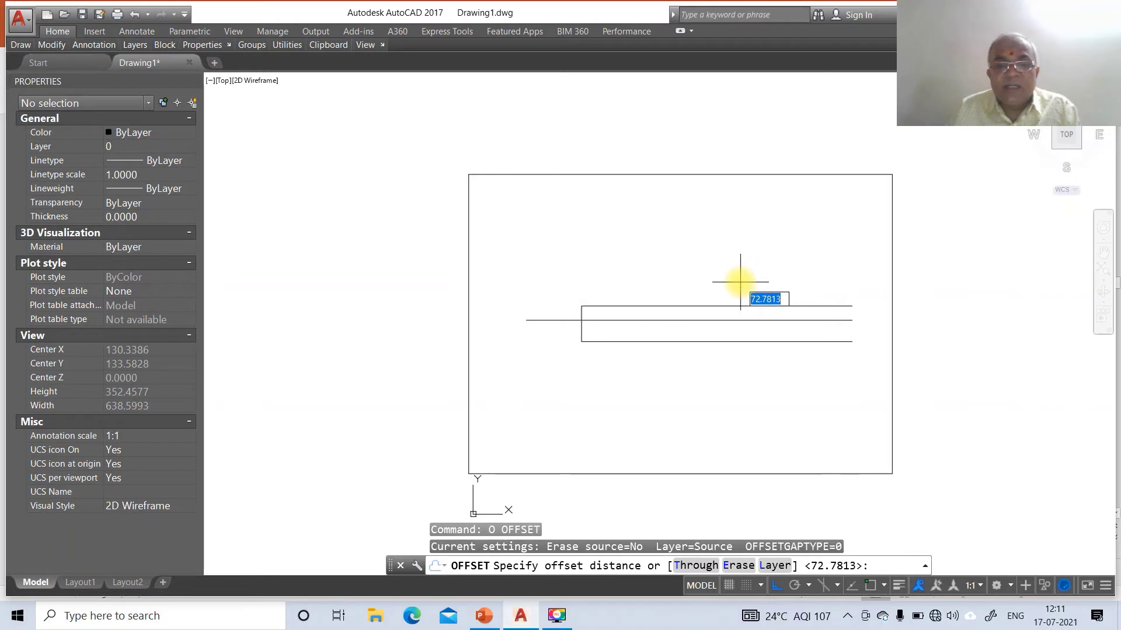
{"action": "type", "text": "55"}
{"action": "key", "text": "Return"}
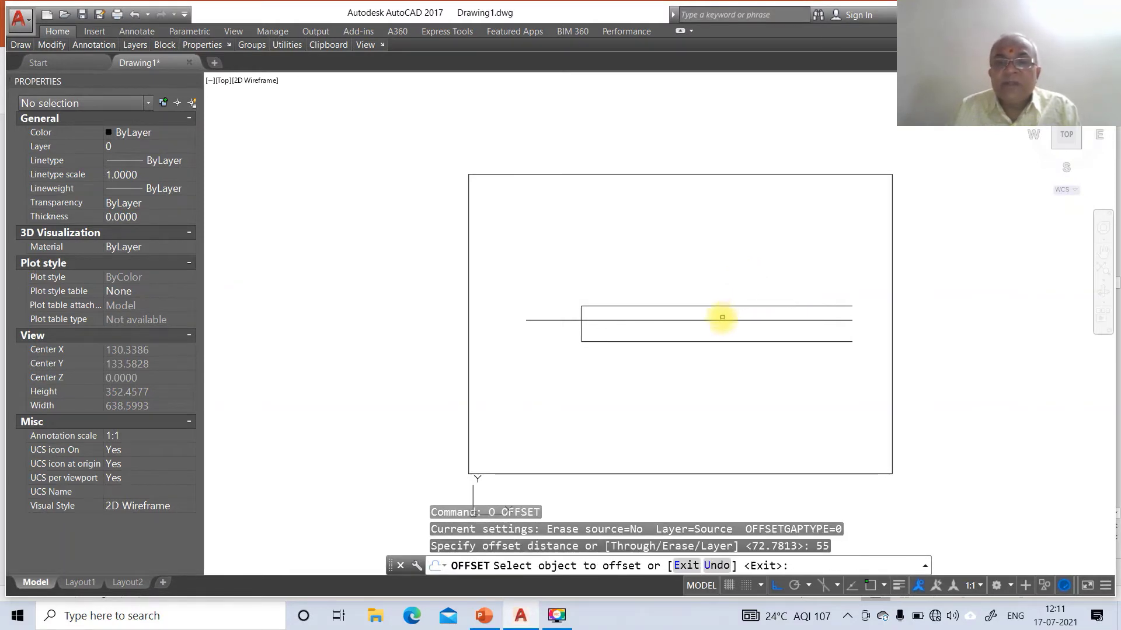
{"action": "left_click", "coordinate": [721, 320]}
{"action": "left_click", "coordinate": [736, 239]}
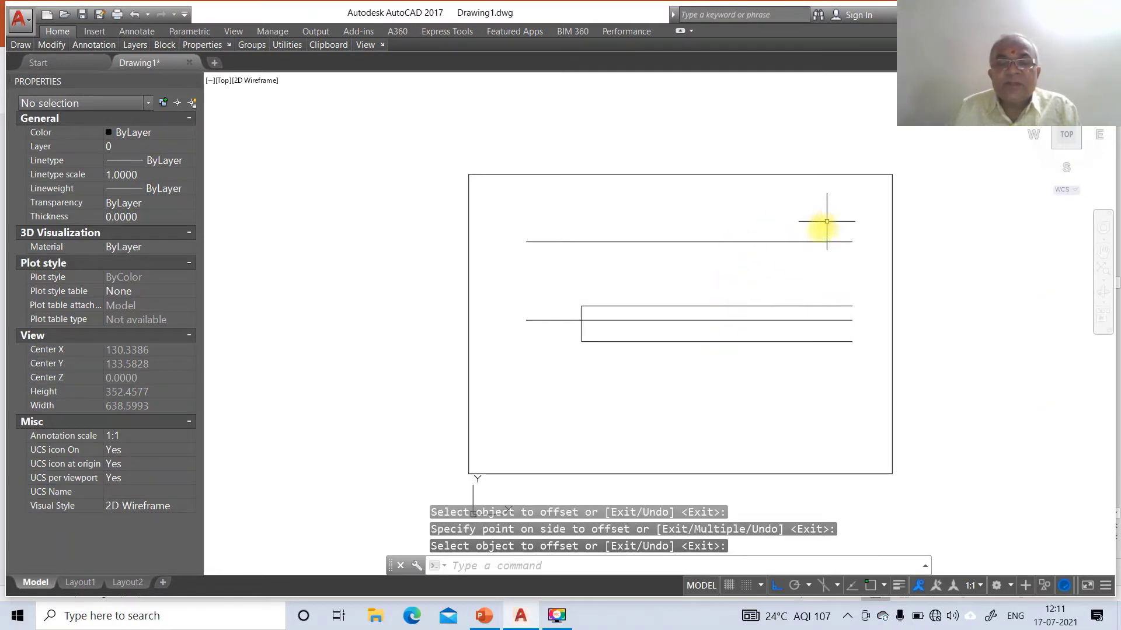
{"action": "key", "text": "Return"}
{"action": "left_click", "coordinate": [484, 617]}
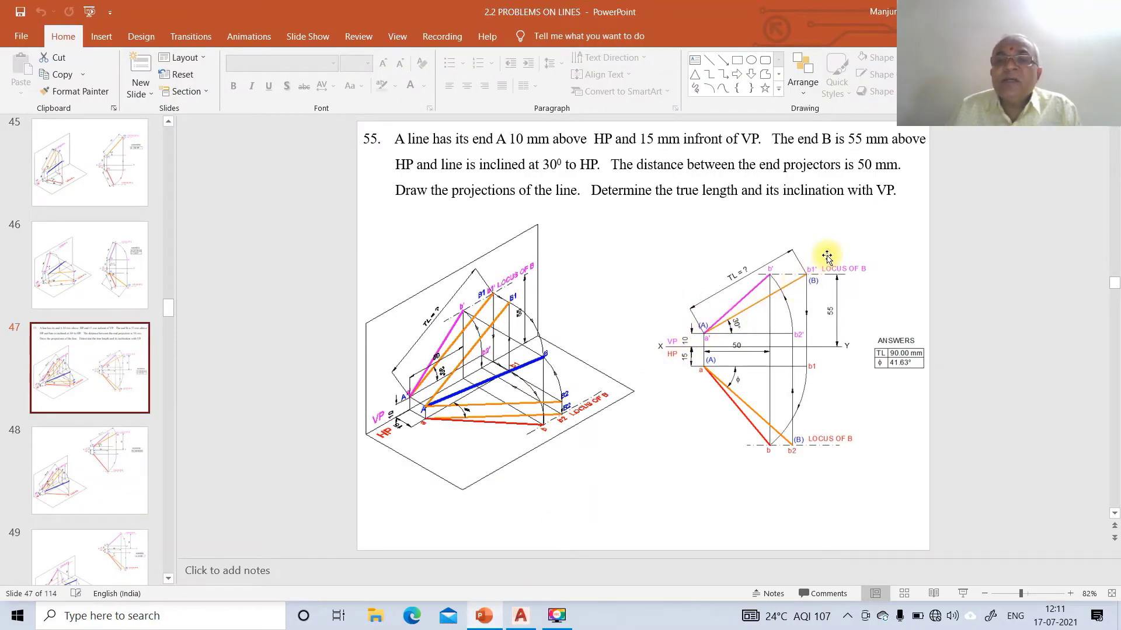
{"action": "left_click", "coordinate": [518, 616]}
Draw a line 100 long at 30° from end A's front-view point, snapped by INT.
{"action": "type", "text": "l"}
{"action": "key", "text": "Return"}
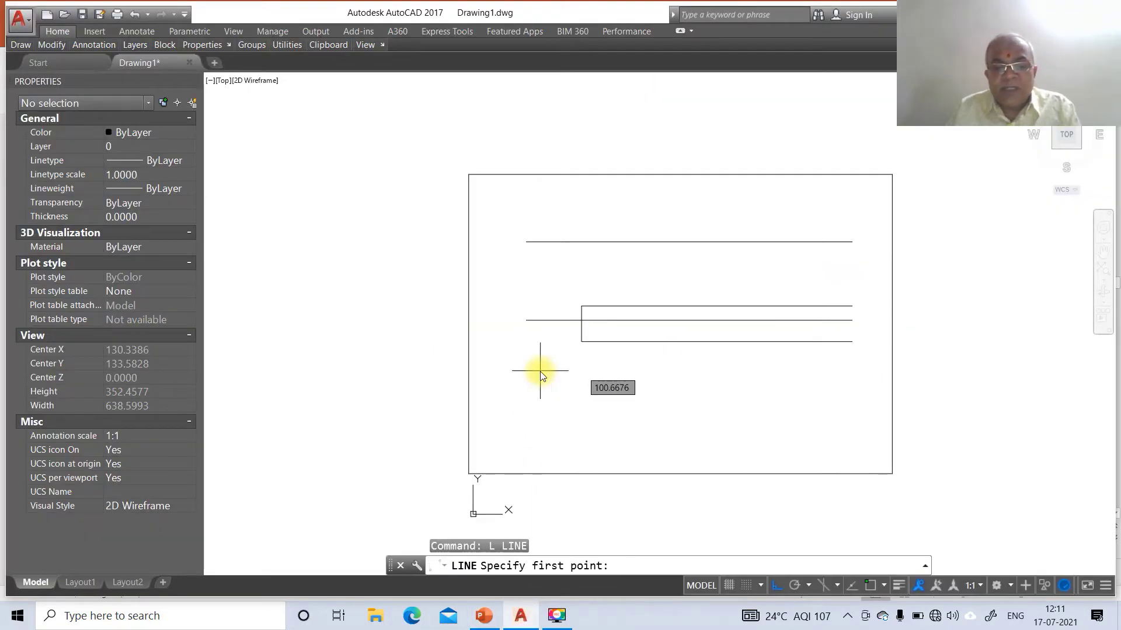
{"action": "type", "text": "INT"}
{"action": "key", "text": "Return"}
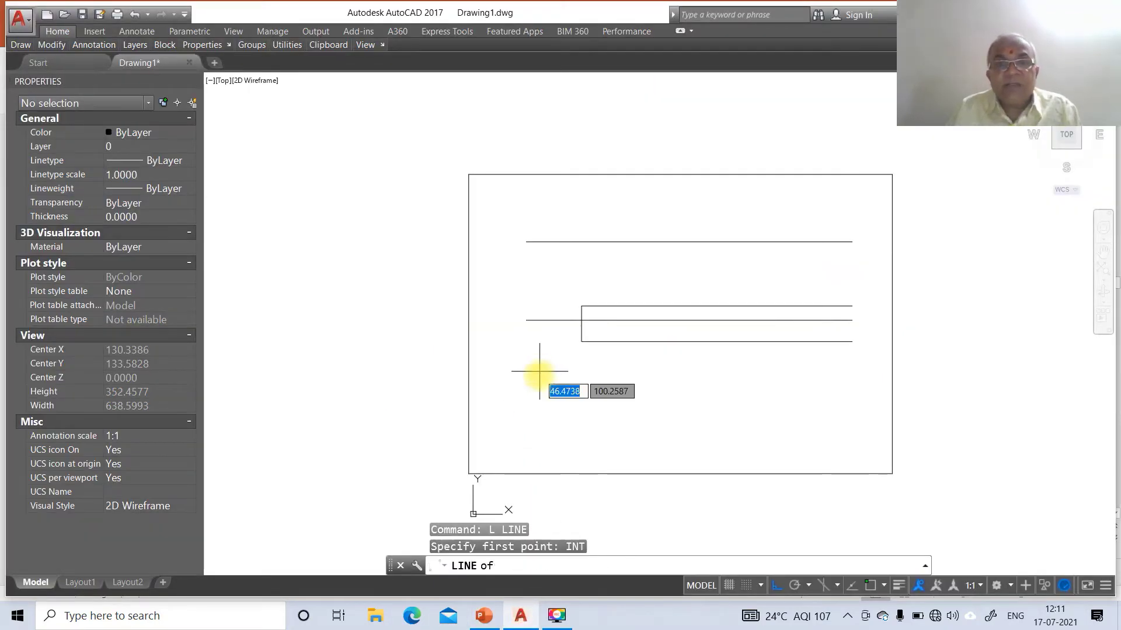
{"action": "left_click", "coordinate": [581, 305]}
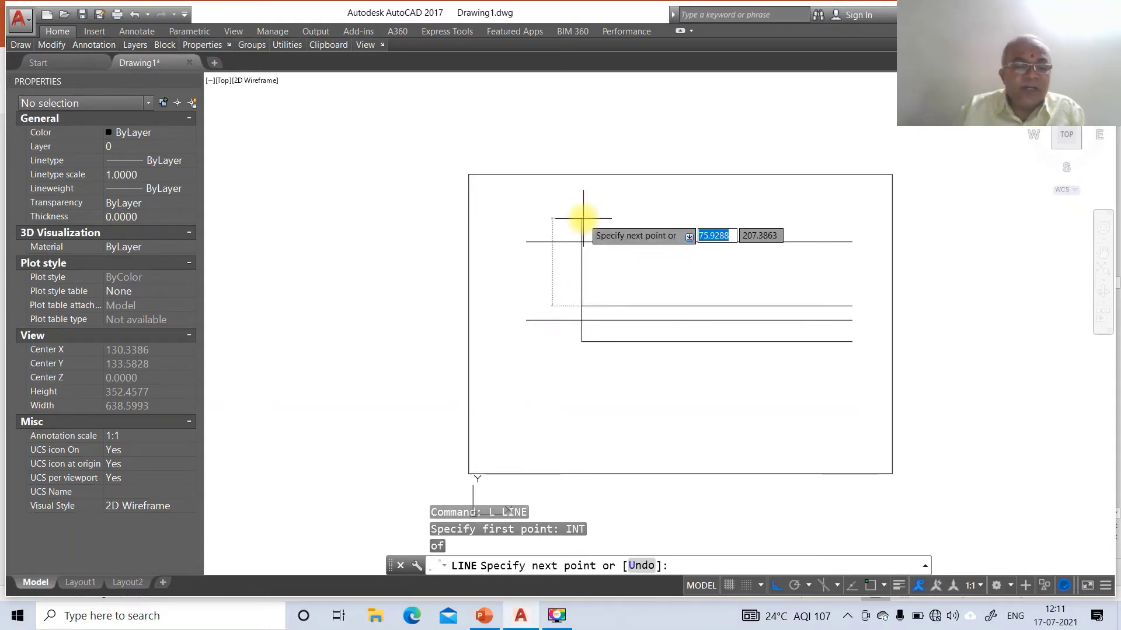
{"action": "type", "text": "100"}
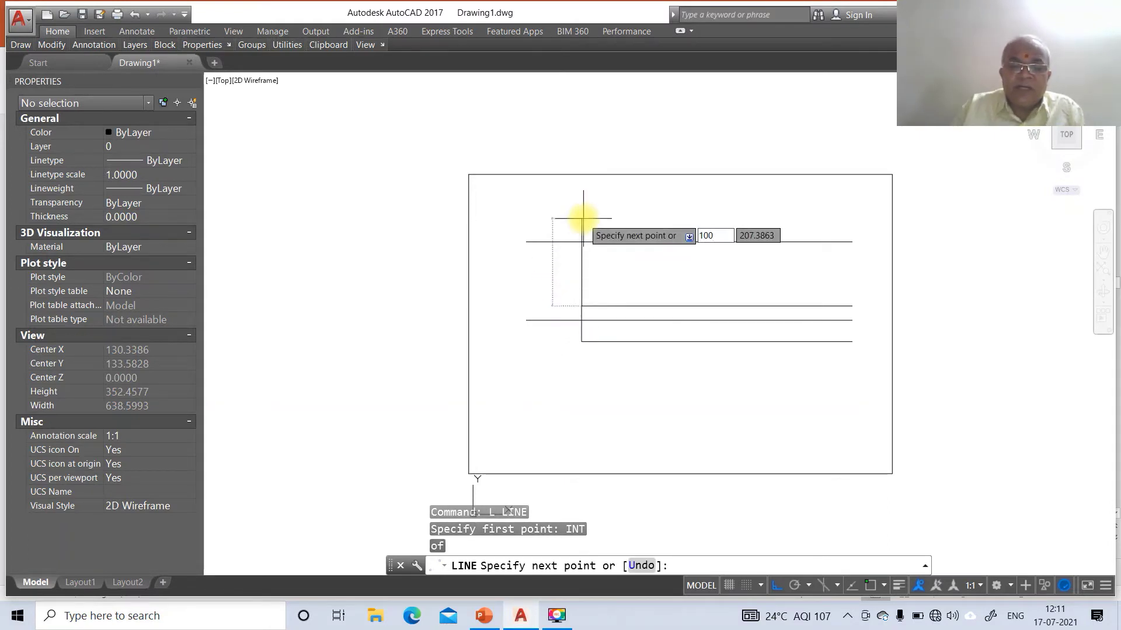
{"action": "type", "text": "<30"}
{"action": "key", "text": "Return"}
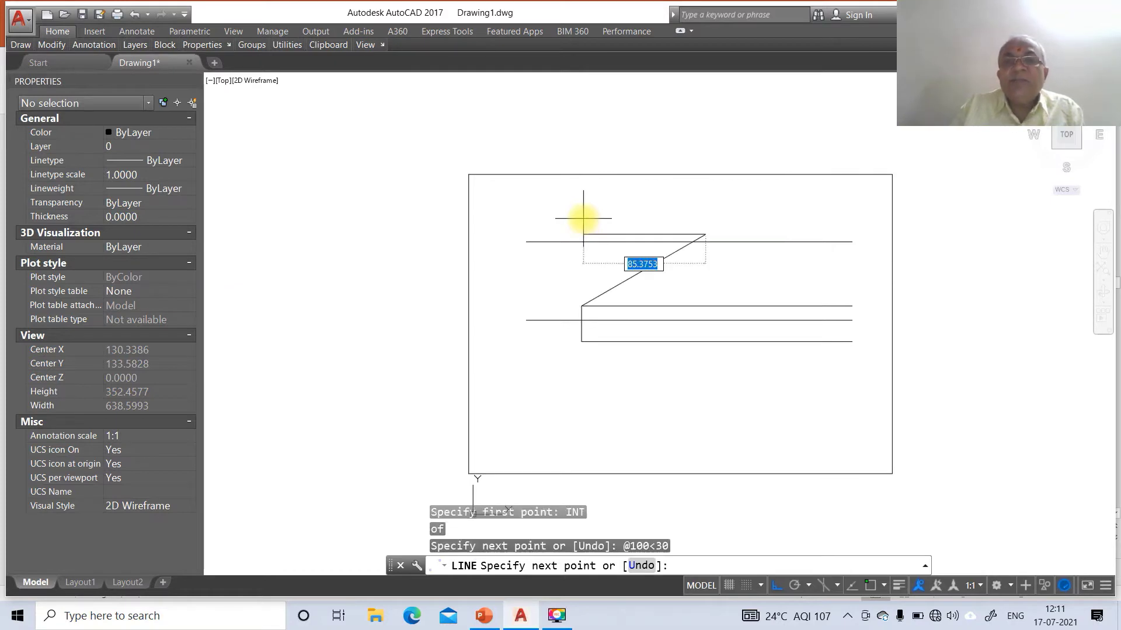
{"action": "key", "text": "Return"}
Trim the inclined line back to the 55 locus line, then compare with the problem slide.
{"action": "type", "text": "TR"}
{"action": "key", "text": "Return"}
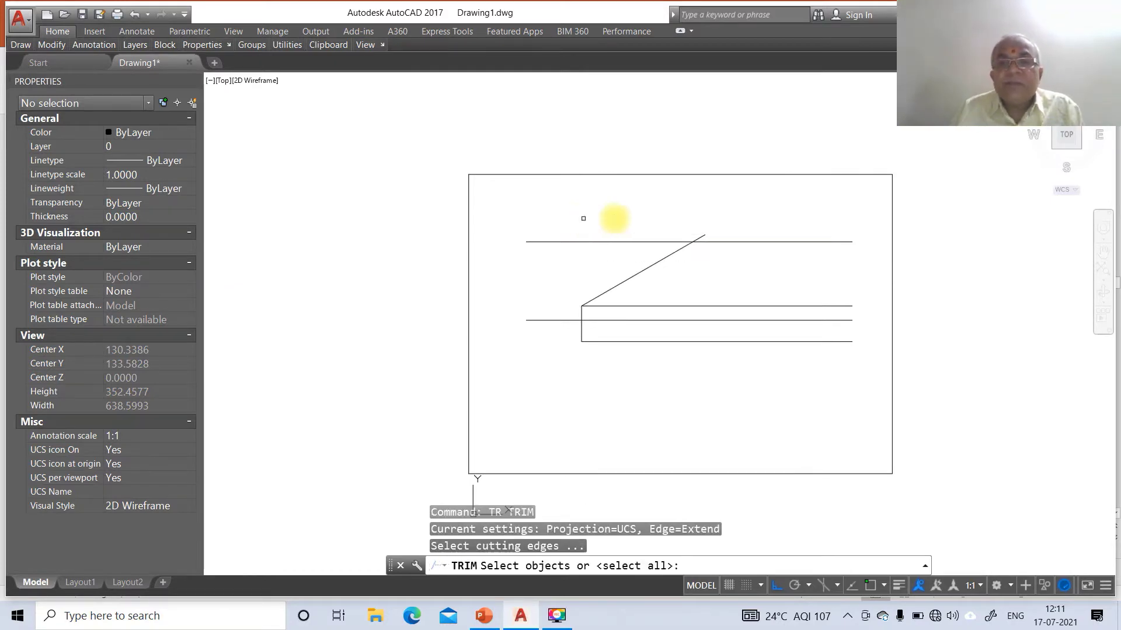
{"action": "left_click", "coordinate": [661, 236]}
{"action": "key", "text": "Return"}
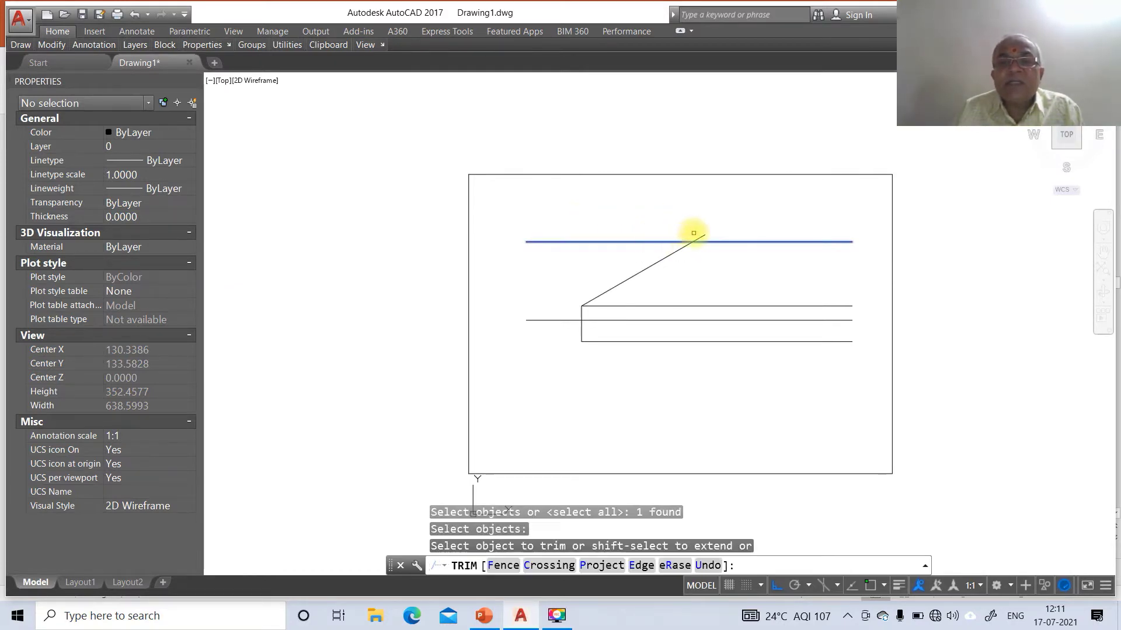
{"action": "left_click", "coordinate": [700, 235]}
{"action": "key", "text": "Return"}
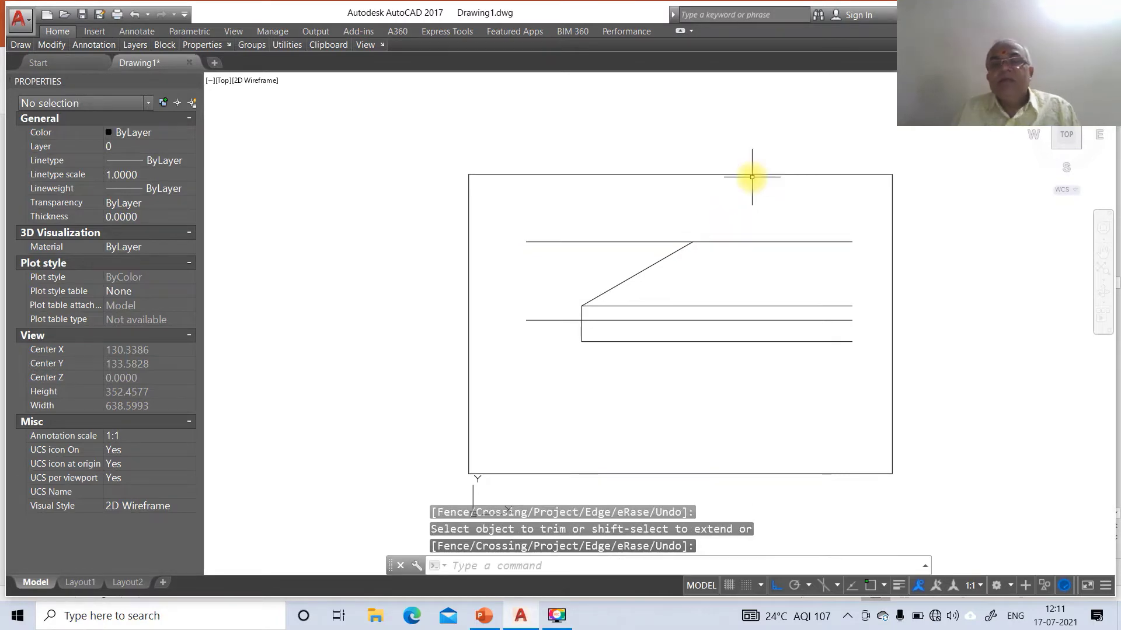
{"action": "left_click", "coordinate": [493, 621]}
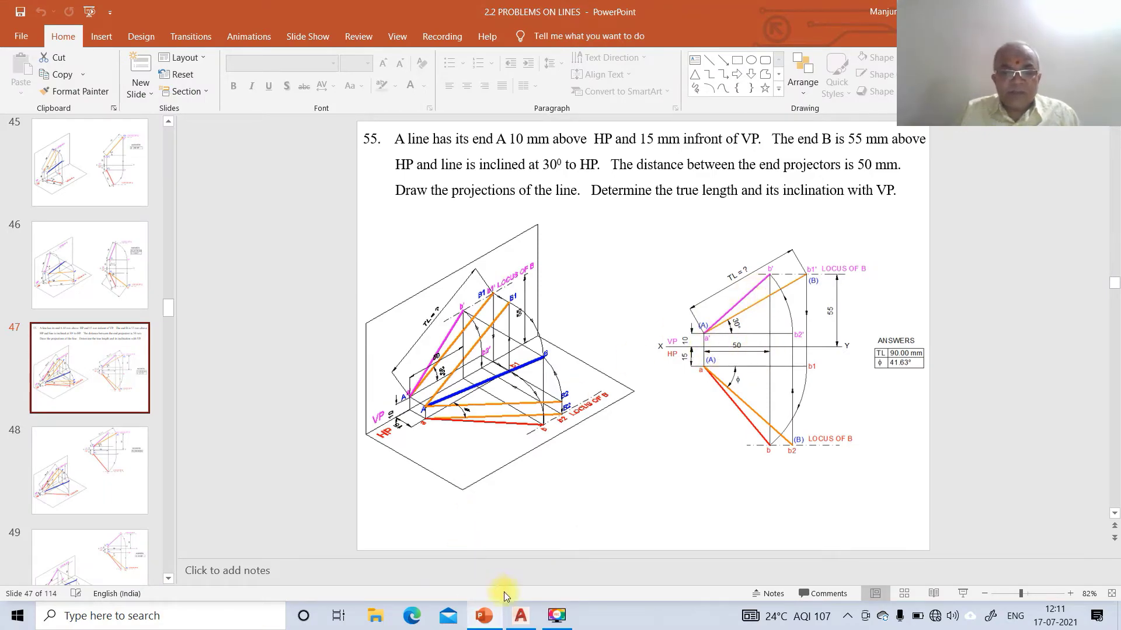
{"action": "left_click", "coordinate": [520, 616]}
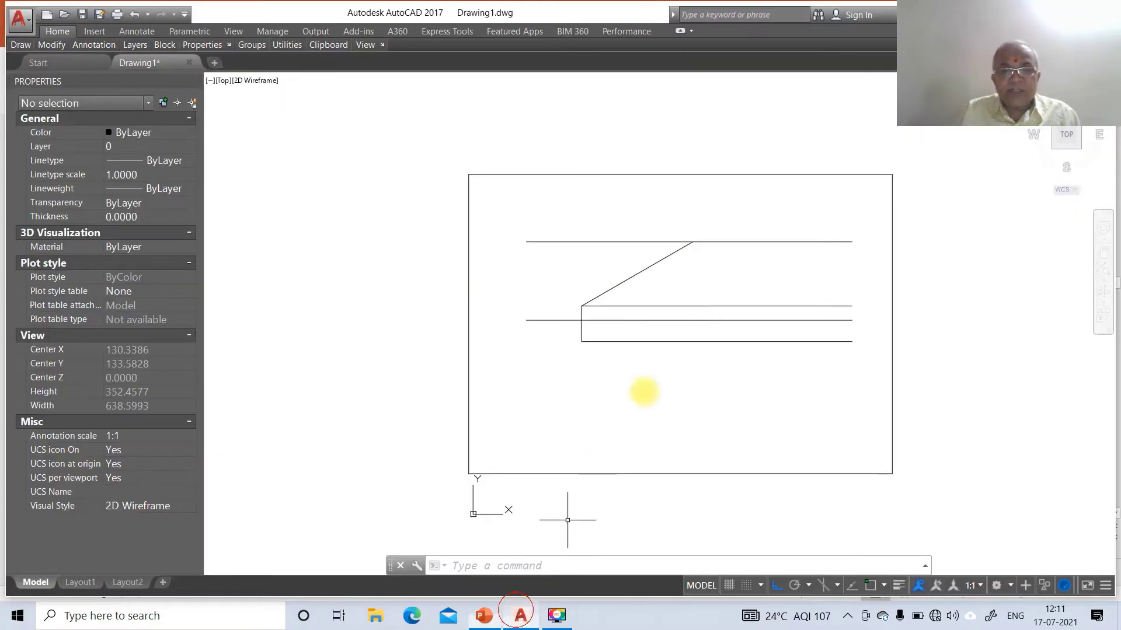
Abandon a stray trim and offset end A's vertical projector 50 units to the right.
{"action": "type", "text": "tr"}
{"action": "key", "text": "Return"}
{"action": "type", "text": "50"}
{"action": "left_click", "coordinate": [672, 311]}
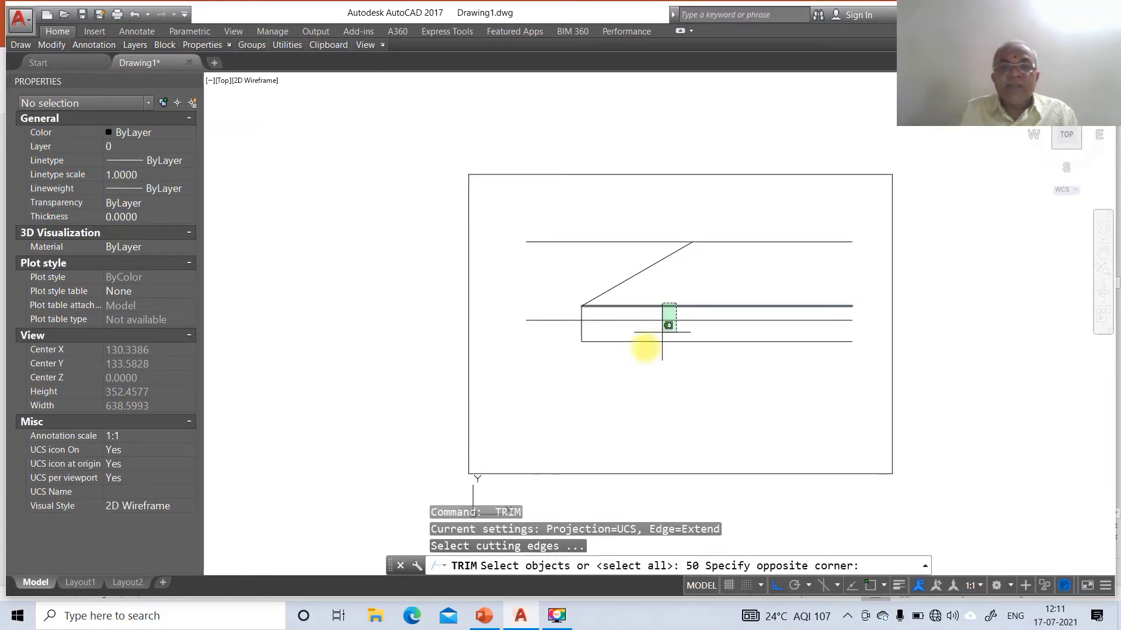
{"action": "key", "text": "Escape"}
{"action": "key", "text": "Escape"}
{"action": "key", "text": "Escape"}
{"action": "key", "text": "Escape"}
{"action": "key", "text": "Escape"}
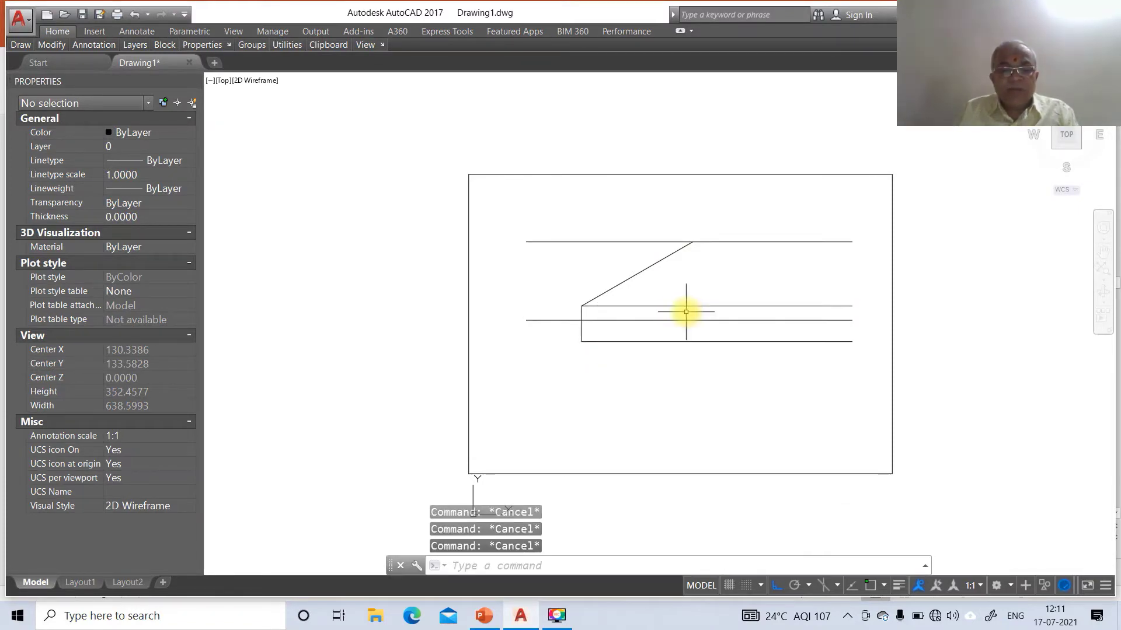
{"action": "type", "text": "o"}
{"action": "key", "text": "Return"}
{"action": "type", "text": "5"}
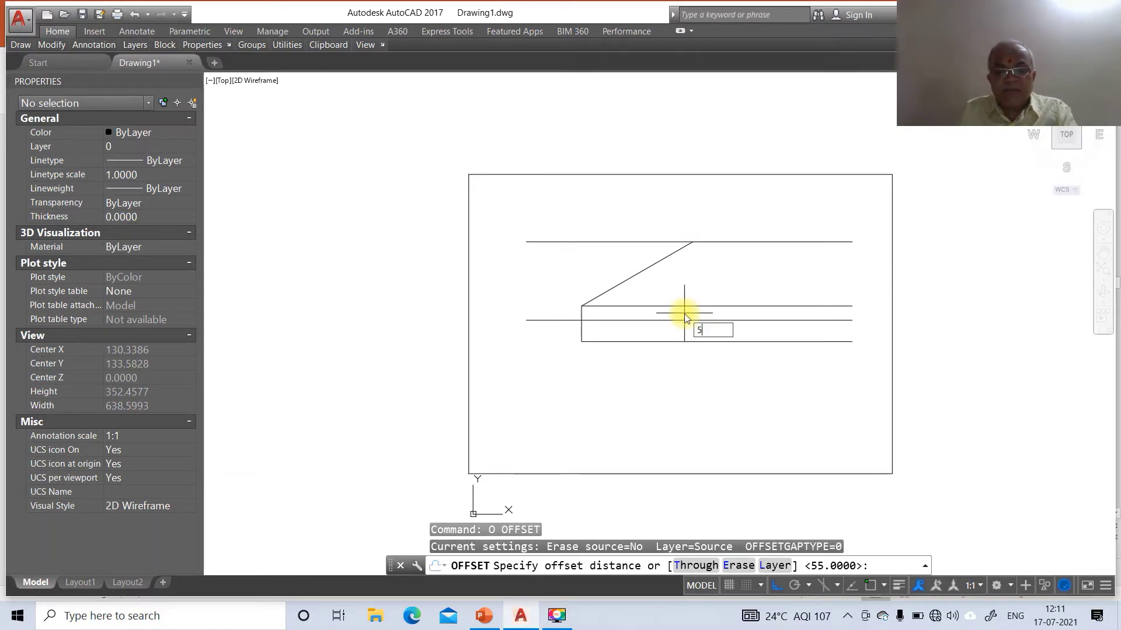
{"action": "type", "text": "0"}
{"action": "key", "text": "Return"}
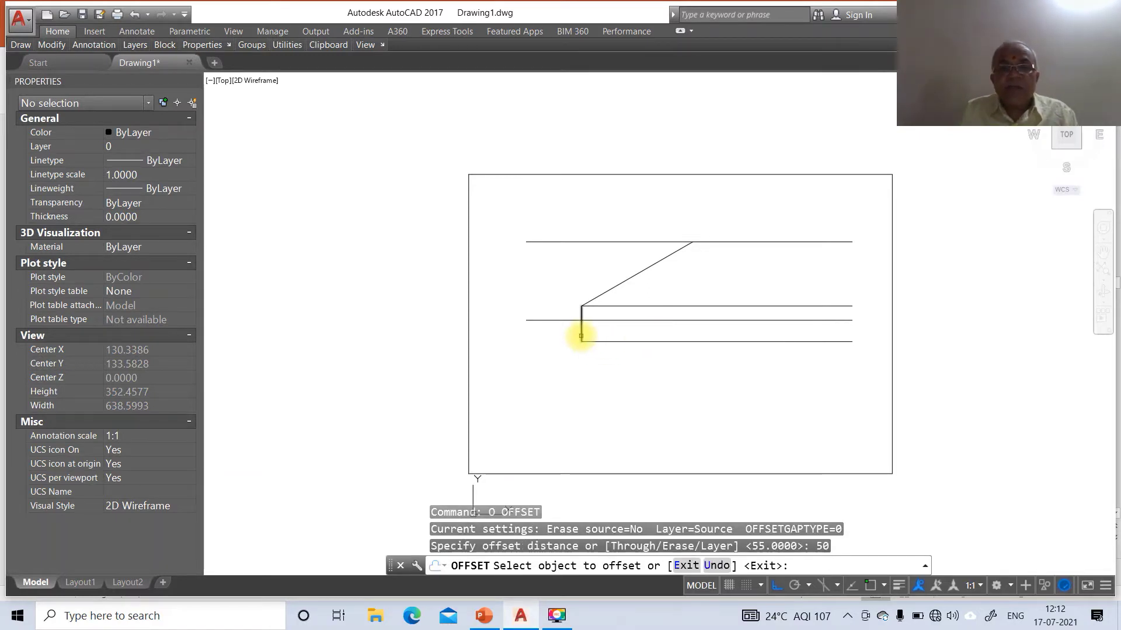
{"action": "left_click", "coordinate": [581, 336]}
{"action": "left_click", "coordinate": [665, 341]}
{"action": "key", "text": "Return"}
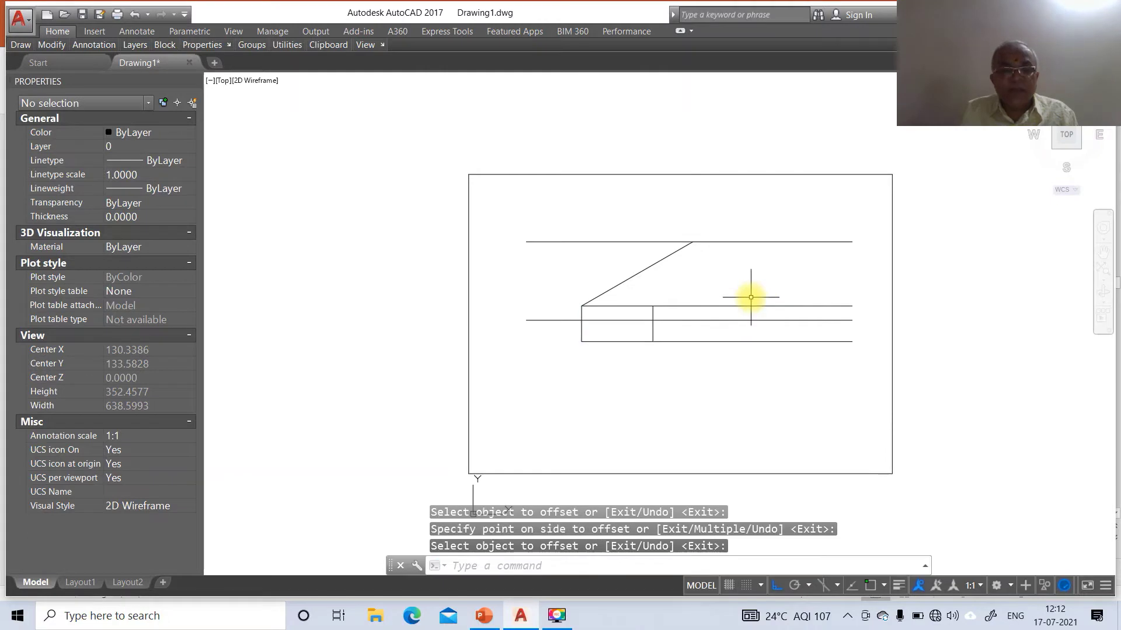
Extend the new projector to the 55 locus line and the bottom border.
{"action": "type", "text": "E"}
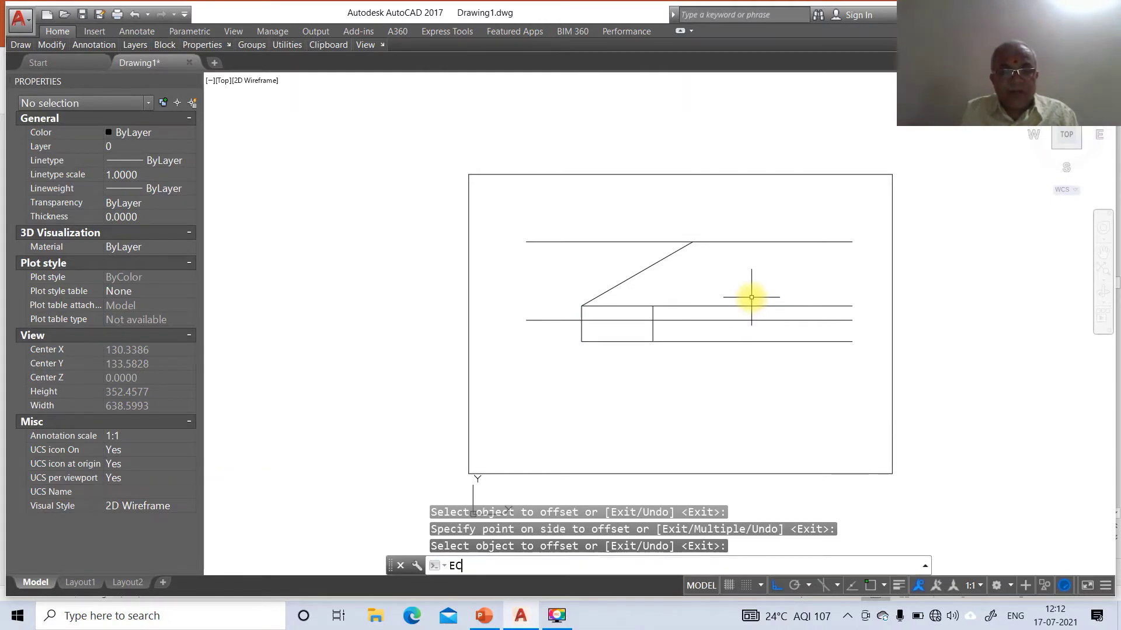
{"action": "type", "text": "C"}
{"action": "key", "text": "Return"}
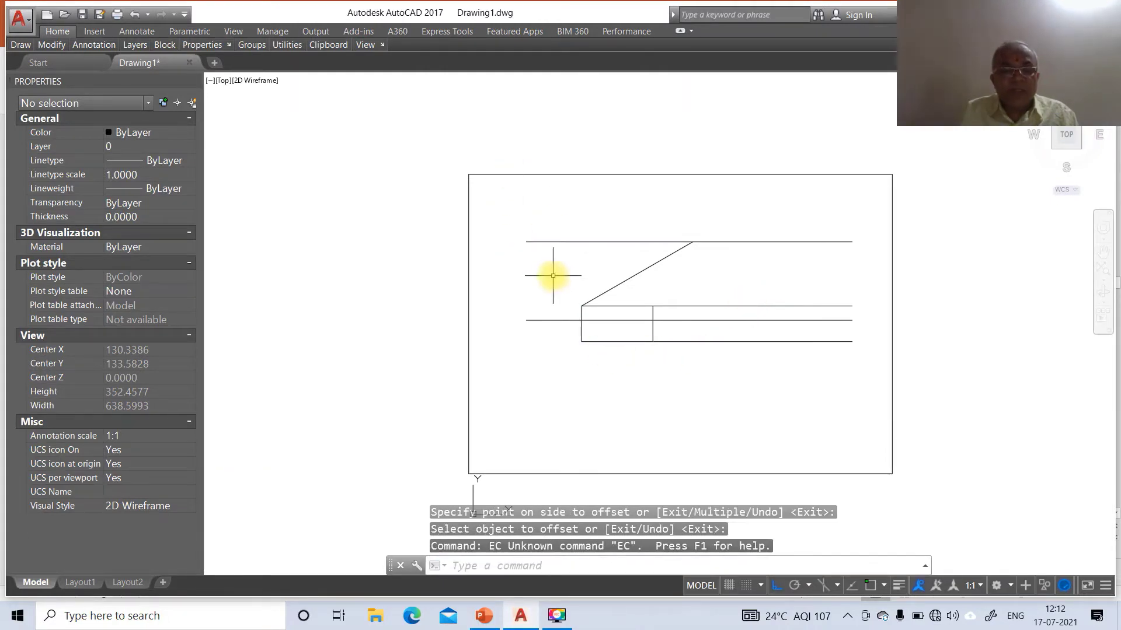
{"action": "type", "text": "EX"}
{"action": "key", "text": "Return"}
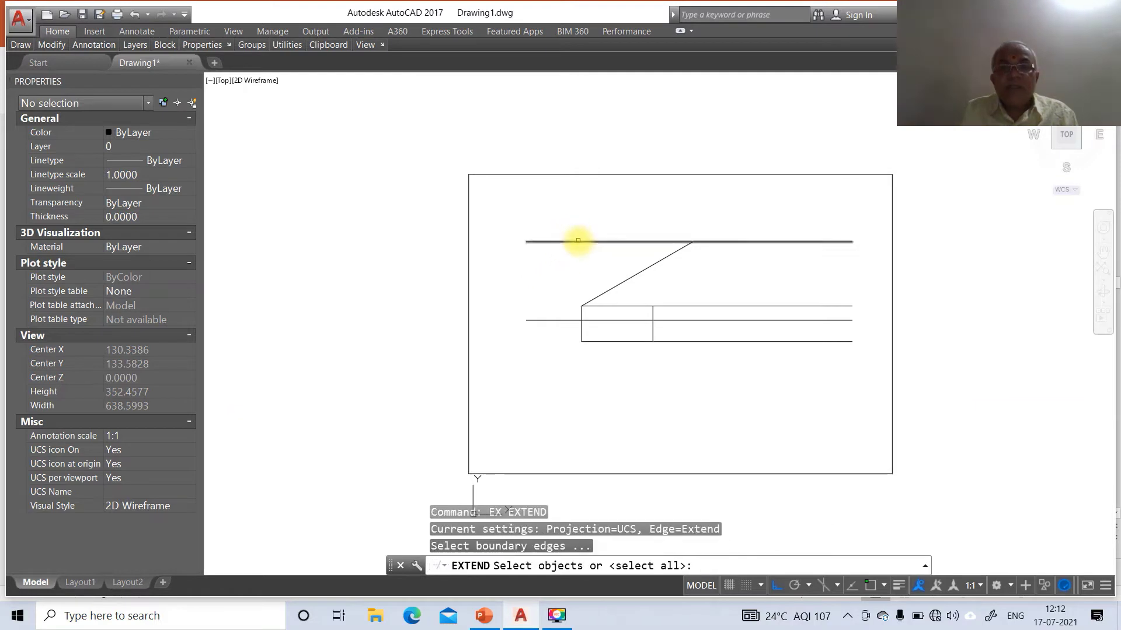
{"action": "left_click", "coordinate": [579, 242]}
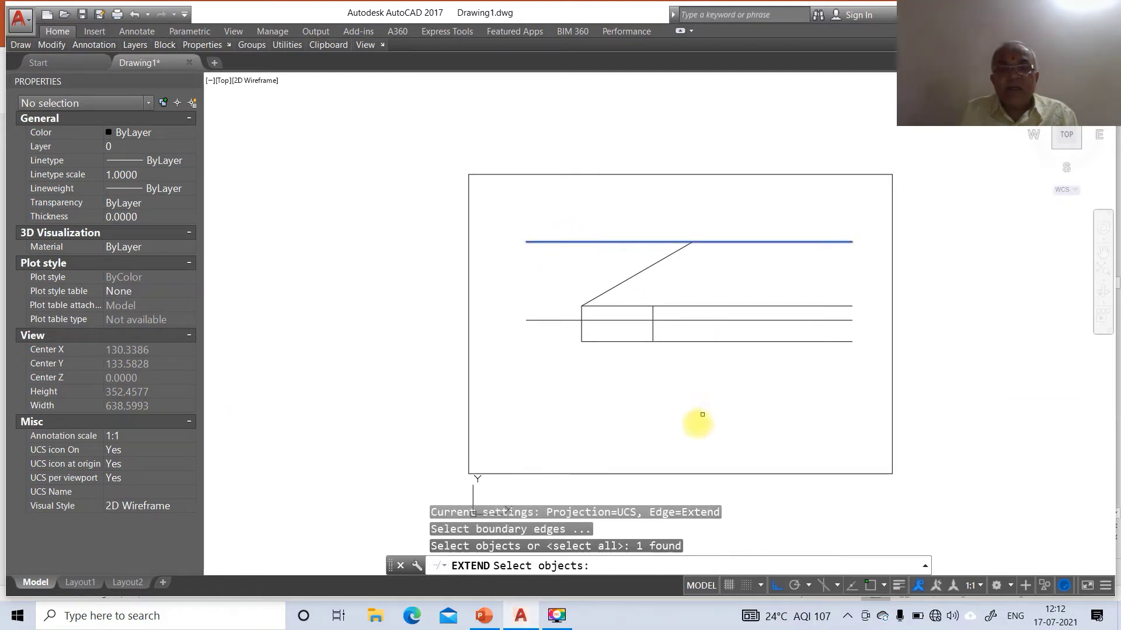
{"action": "left_click", "coordinate": [646, 472]}
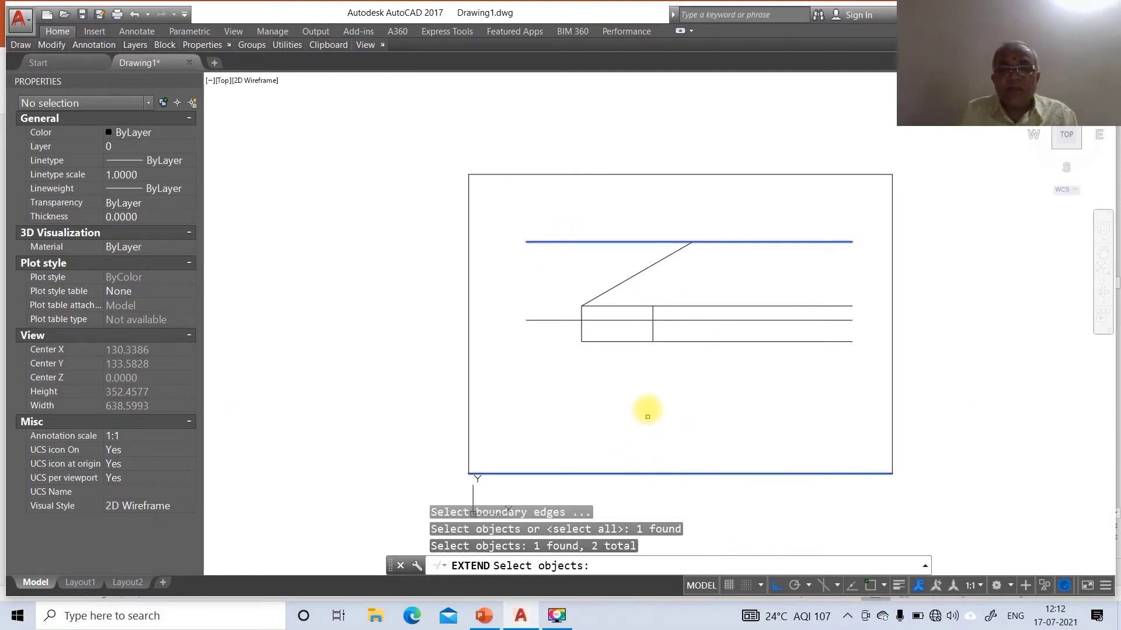
{"action": "key", "text": "Return"}
{"action": "left_click", "coordinate": [652, 338]}
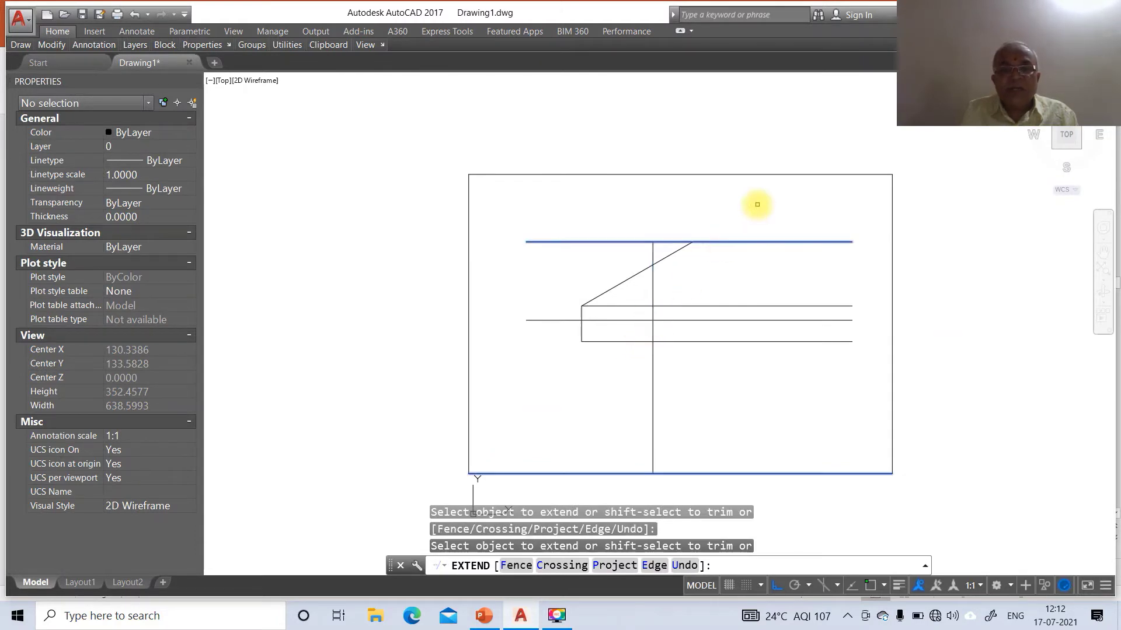
Start a new line snapped to end A's front-view point.
{"action": "type", "text": "L"}
{"action": "key", "text": "Return"}
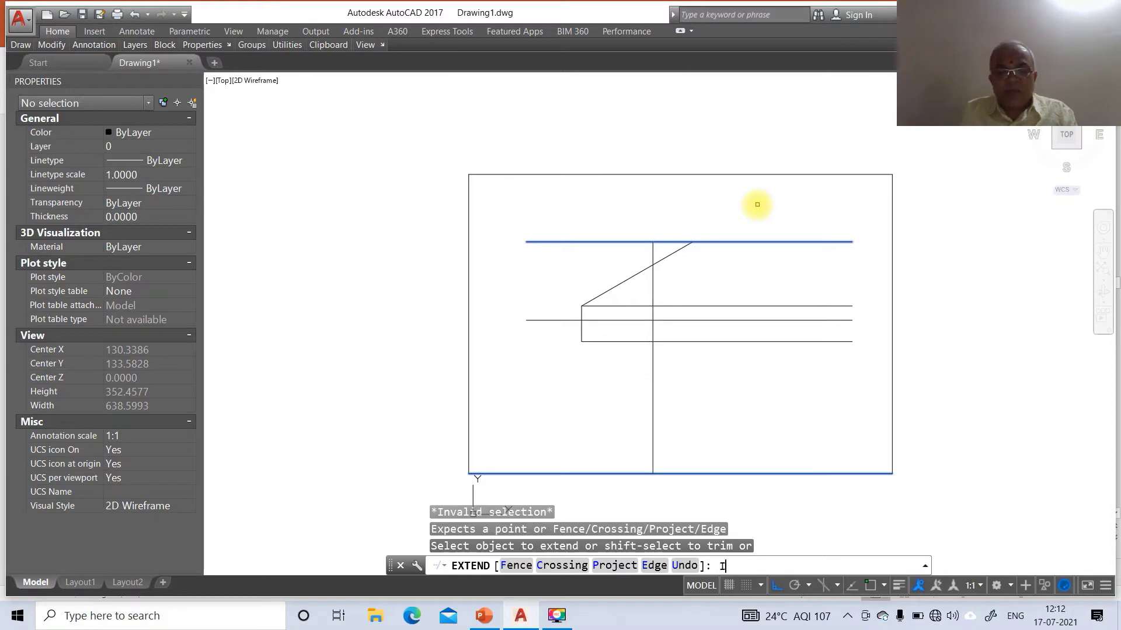
{"action": "type", "text": "INT"}
{"action": "key", "text": "Return"}
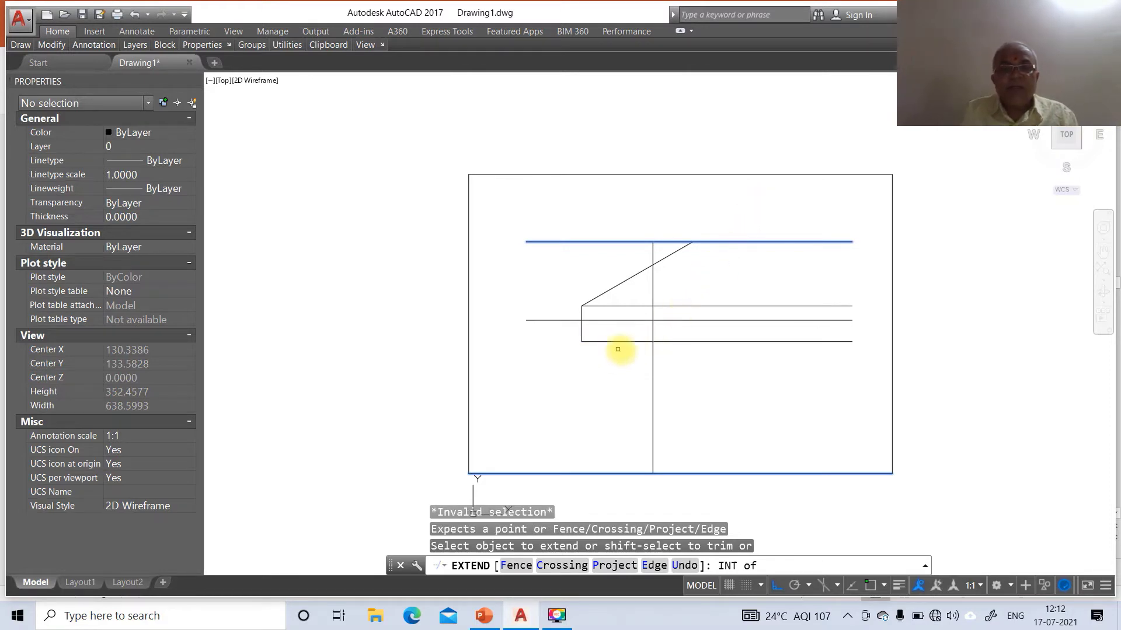
{"action": "key", "text": "Escape"}
{"action": "key", "text": "Escape"}
{"action": "key", "text": "Escape"}
{"action": "type", "text": "L"}
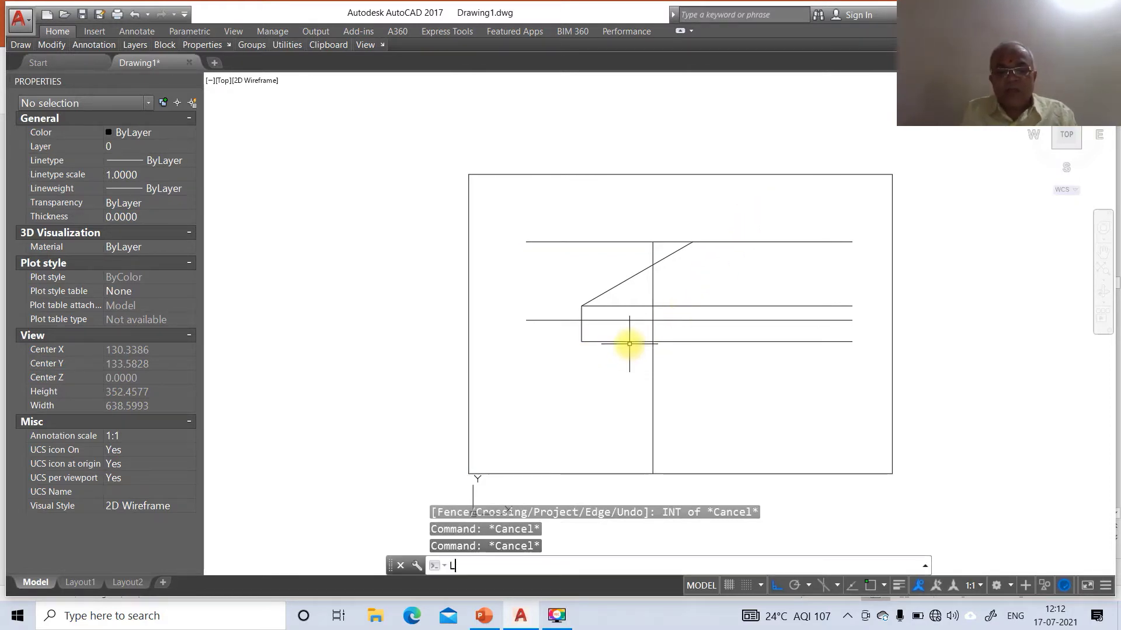
{"action": "key", "text": "Return"}
{"action": "type", "text": "INT"}
{"action": "key", "text": "Return"}
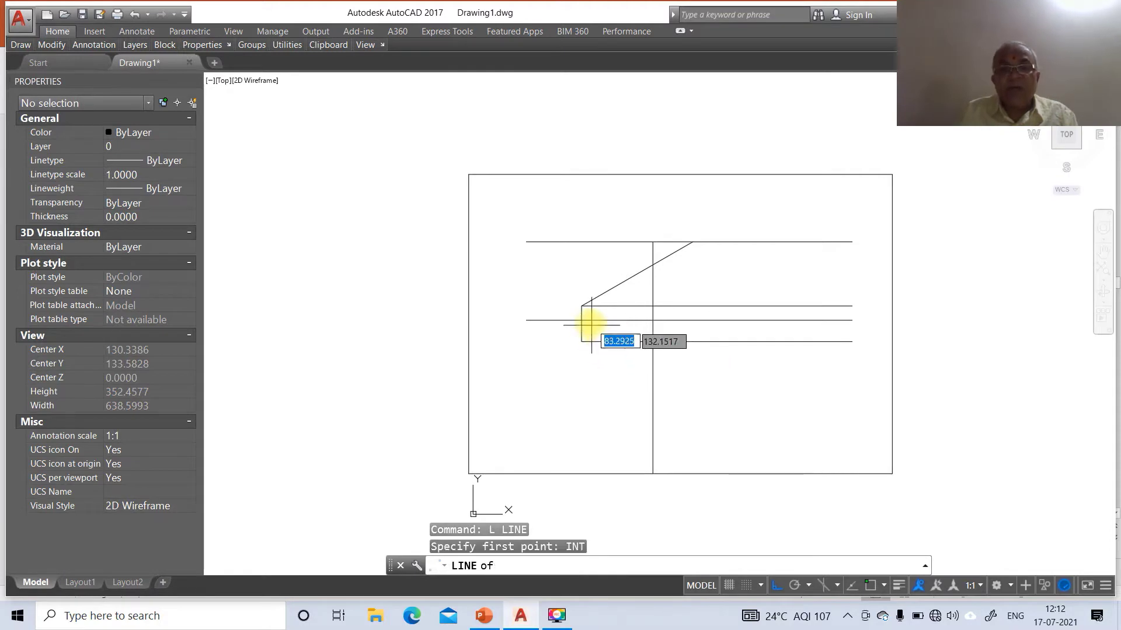
{"action": "left_click", "coordinate": [581, 306]}
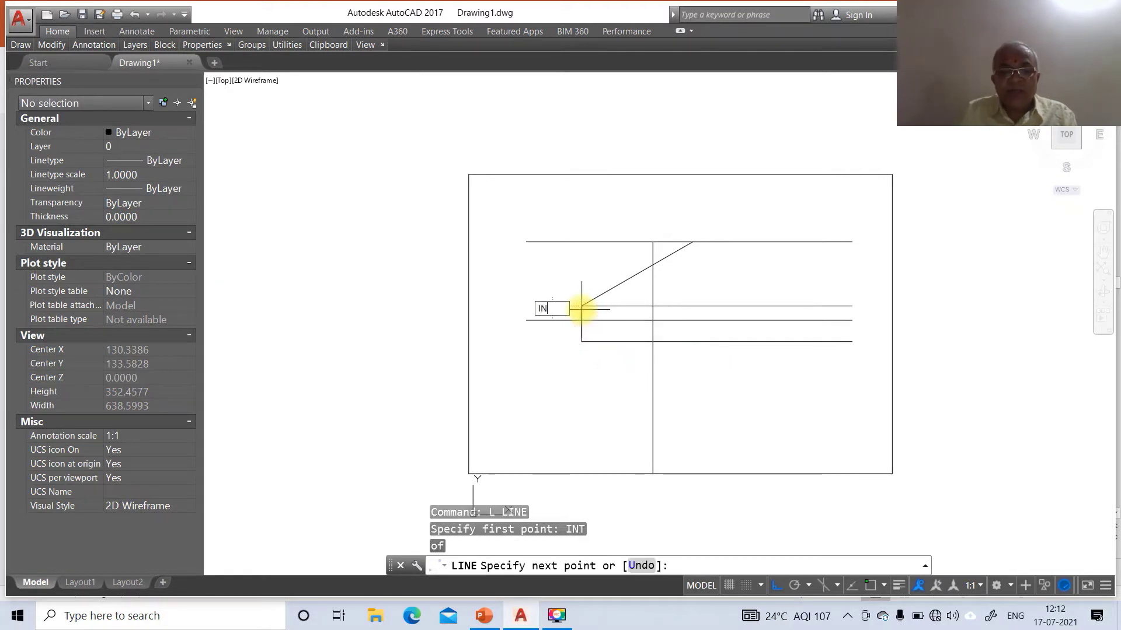
End the line where end B's projector meets the 55 locus line, then check slide 47.
{"action": "type", "text": "INT"}
{"action": "key", "text": "Return"}
{"action": "left_click", "coordinate": [652, 242]}
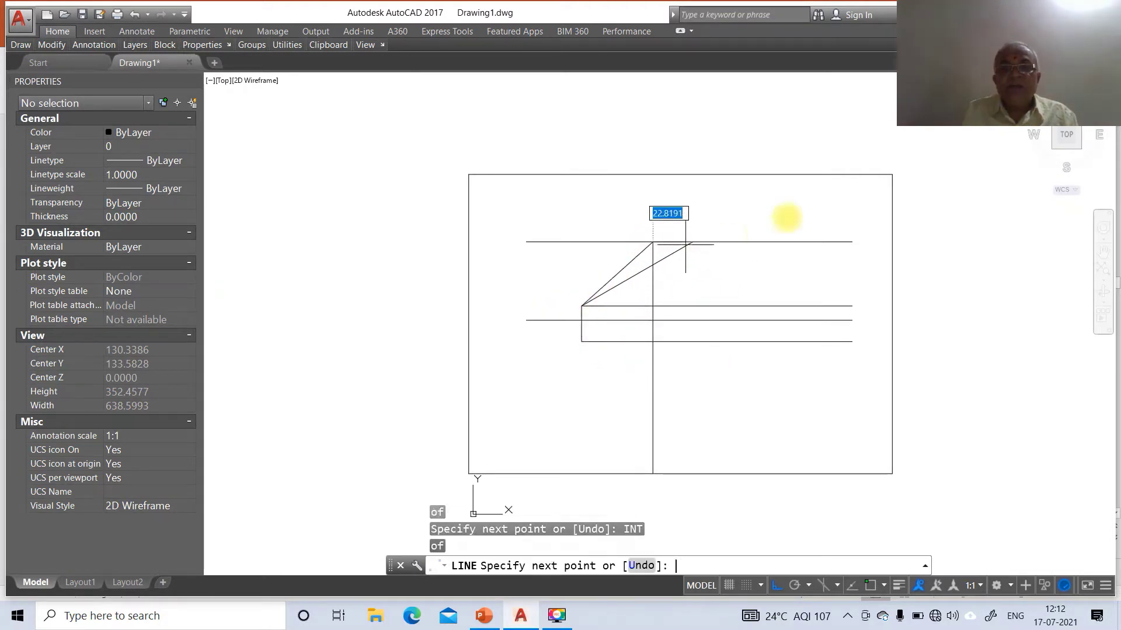
{"action": "key", "text": "Return"}
{"action": "left_click", "coordinate": [483, 616]}
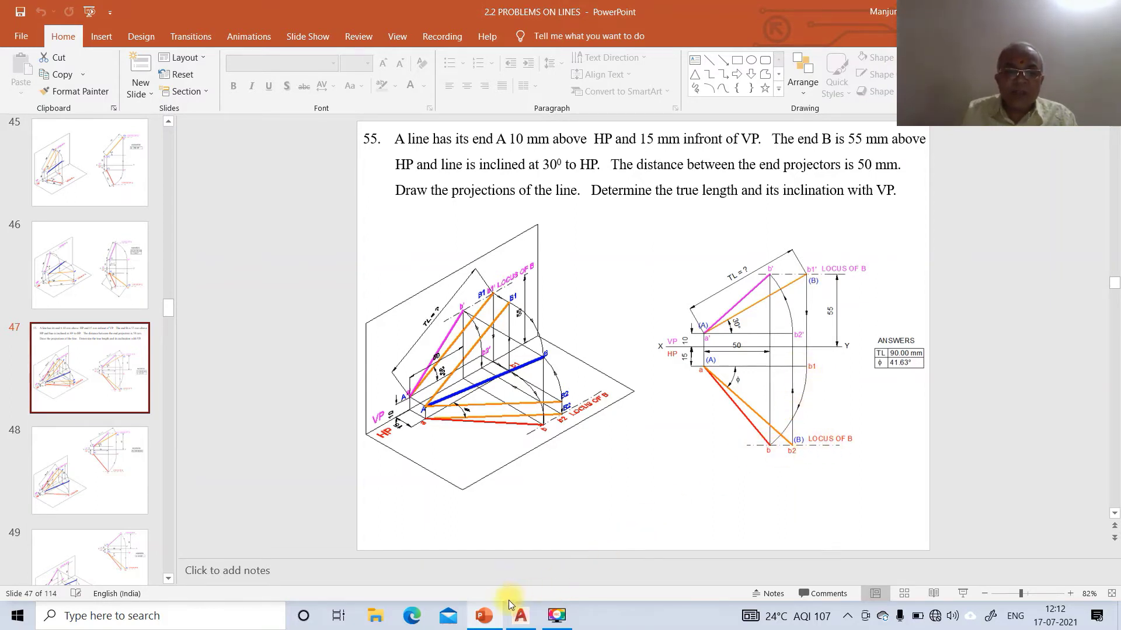
{"action": "left_click", "coordinate": [483, 618]}
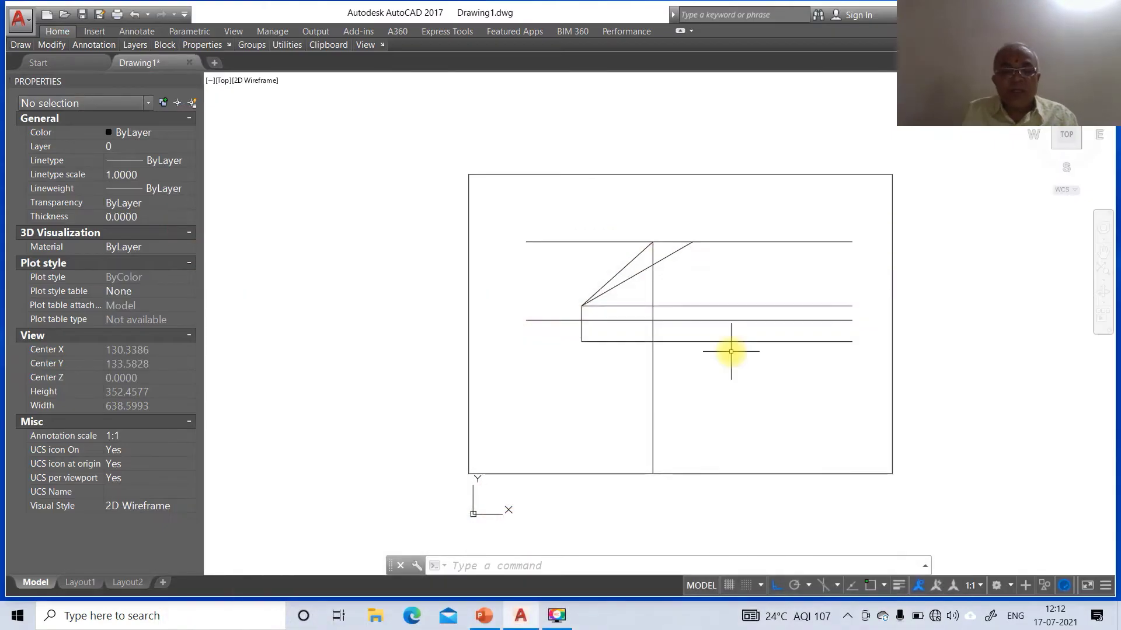
Draw a vertical line from the 30° line's upper end perpendicular to the bottom offset line.
{"action": "type", "text": "l"}
{"action": "key", "text": "Return"}
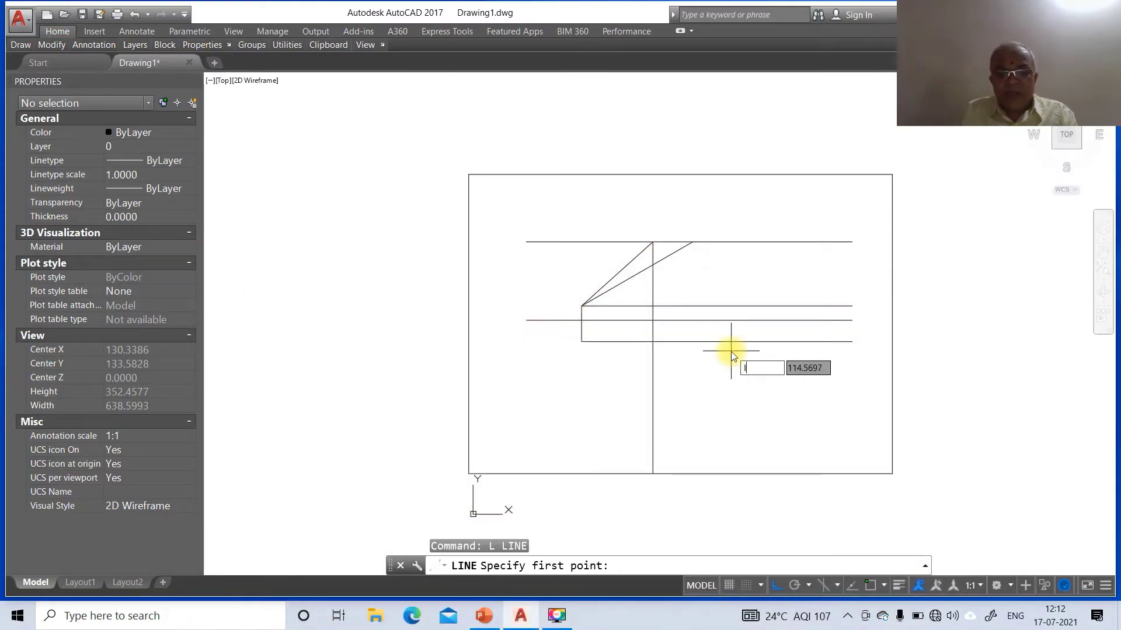
{"action": "type", "text": "INT"}
{"action": "key", "text": "Return"}
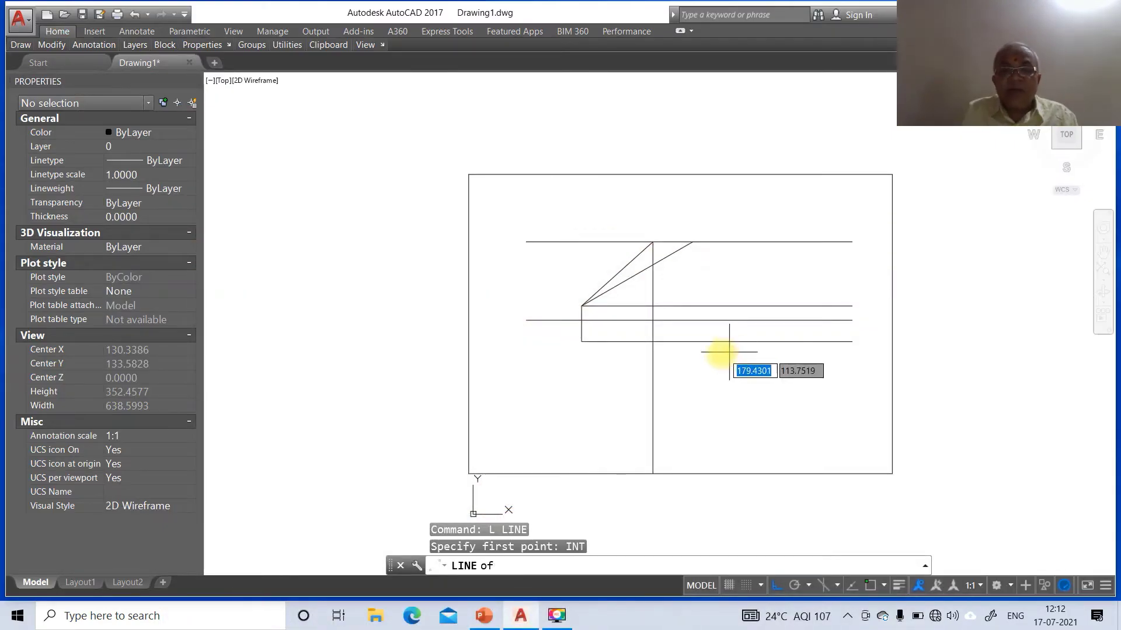
{"action": "left_click", "coordinate": [686, 239]}
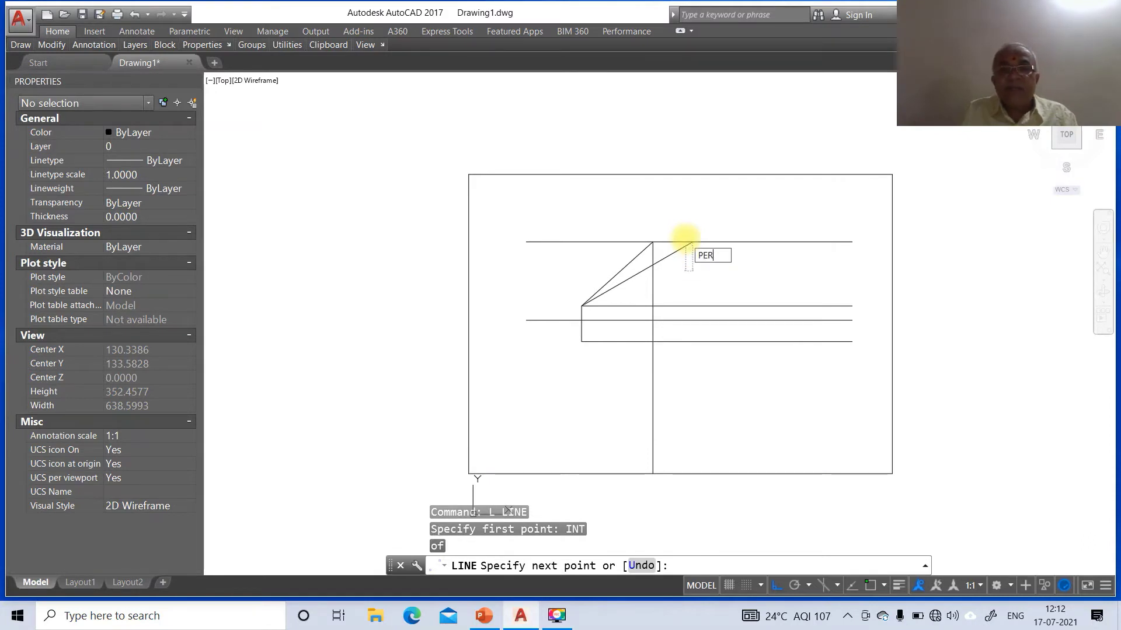
{"action": "type", "text": "PER"}
{"action": "key", "text": "Return"}
{"action": "left_click", "coordinate": [690, 341]}
{"action": "key", "text": "Return"}
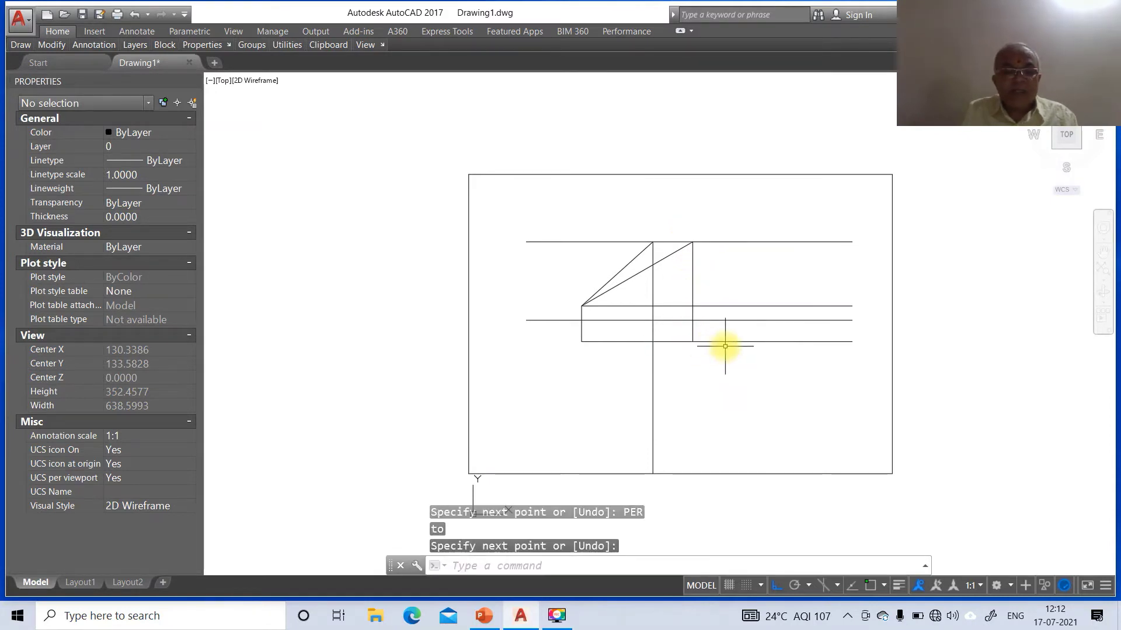
Fillet the bottom horizontal line with the new vertical to trim it at the corner.
{"action": "type", "text": "f"}
{"action": "key", "text": "Return"}
{"action": "left_click", "coordinate": [677, 341]}
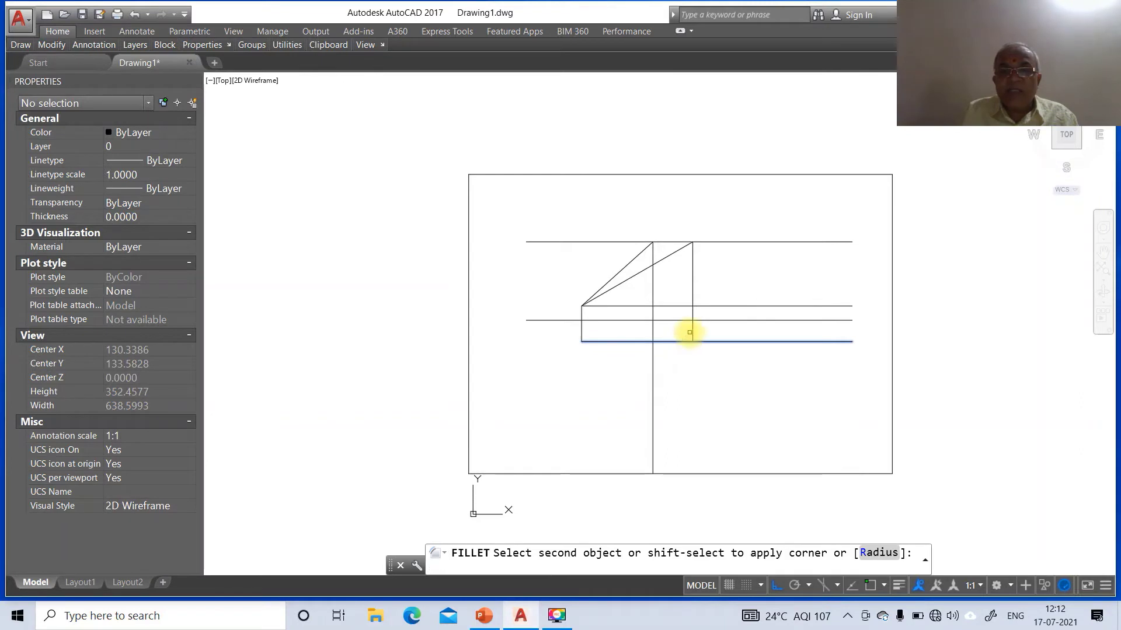
{"action": "left_click", "coordinate": [692, 332]}
Draw a circle centred on the lower-left corner passing through the lower-right corner.
{"action": "type", "text": "C"}
{"action": "key", "text": "Return"}
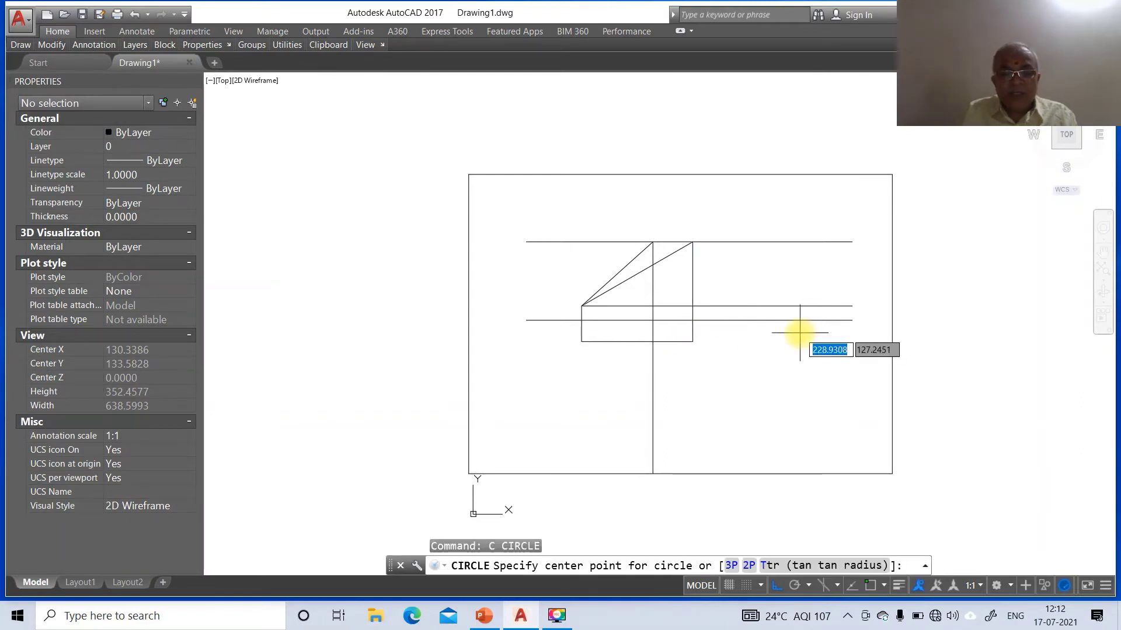
{"action": "type", "text": "INT"}
{"action": "key", "text": "Return"}
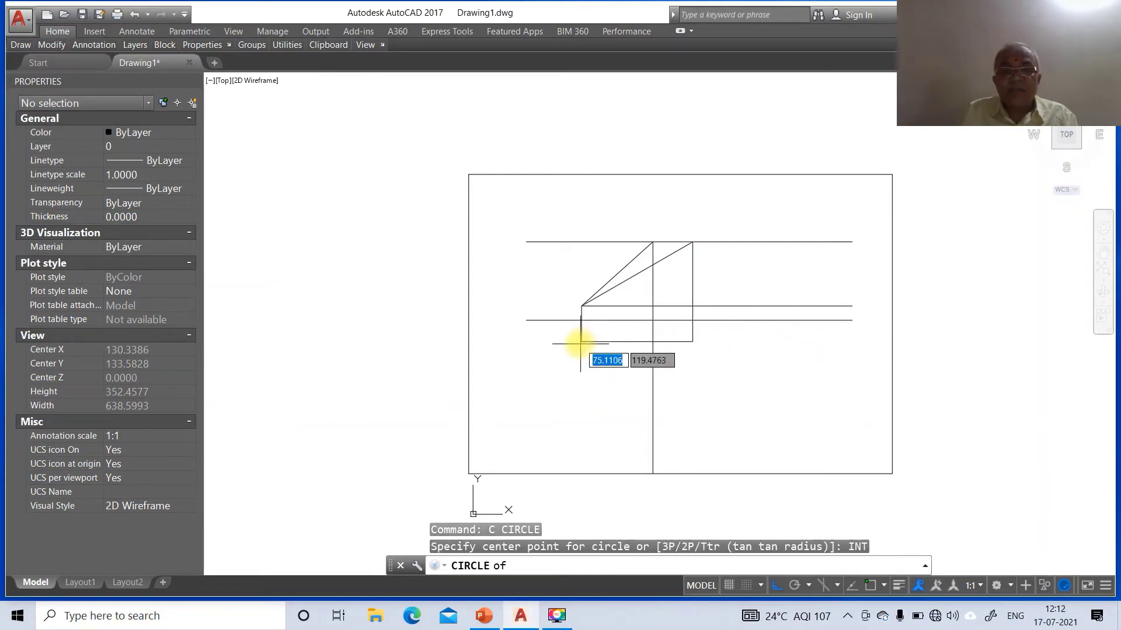
{"action": "left_click", "coordinate": [580, 342]}
{"action": "type", "text": "INT"}
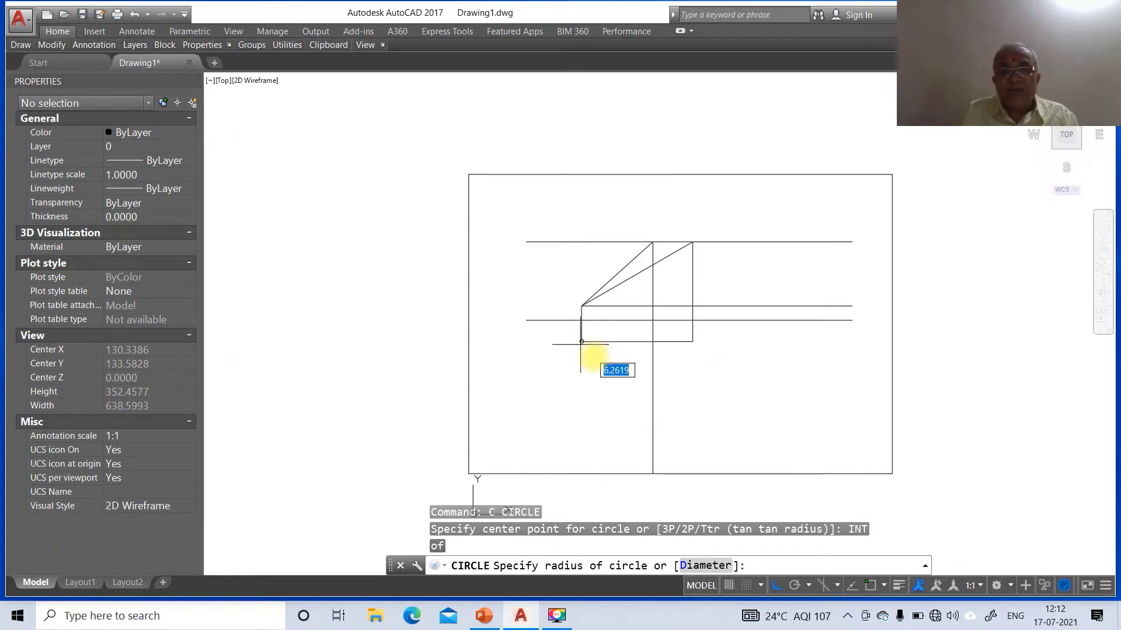
{"action": "key", "text": "Return"}
{"action": "left_click", "coordinate": [693, 338]}
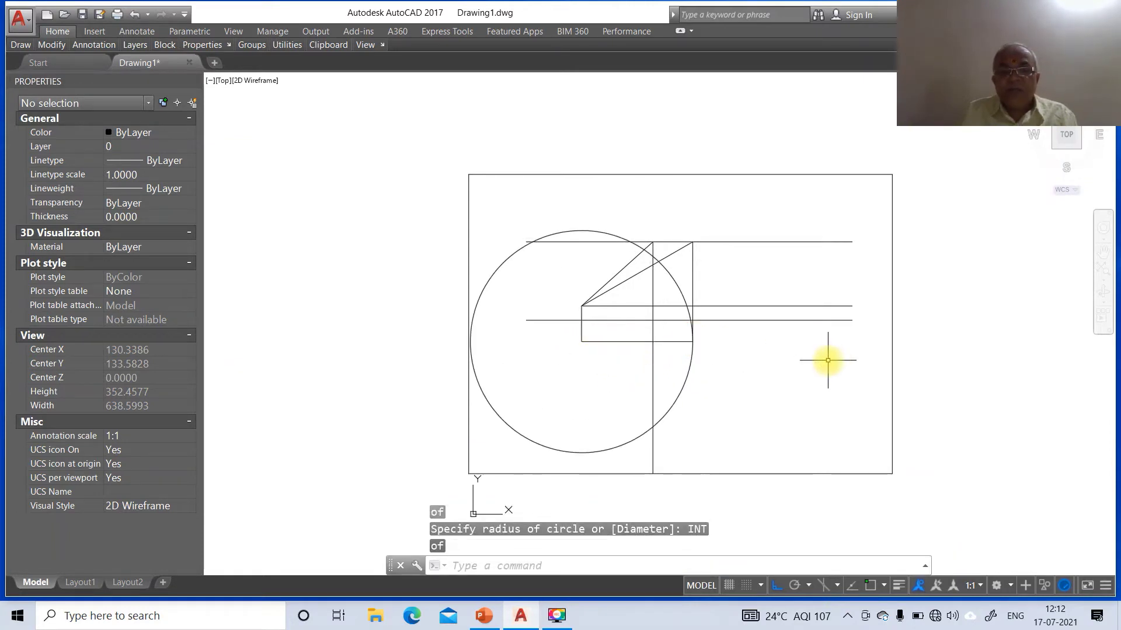
Draw a line from the lower-left corner to where the circle meets end B's projector.
{"action": "type", "text": "l"}
{"action": "key", "text": "Return"}
{"action": "type", "text": "INT"}
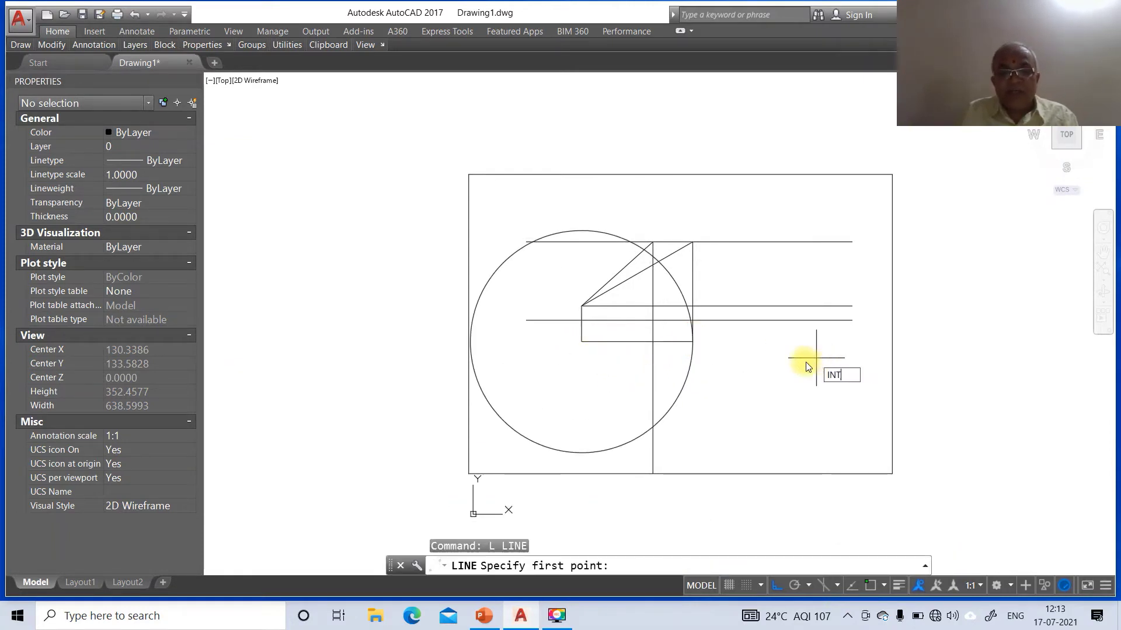
{"action": "key", "text": "Return"}
{"action": "left_click", "coordinate": [581, 342]}
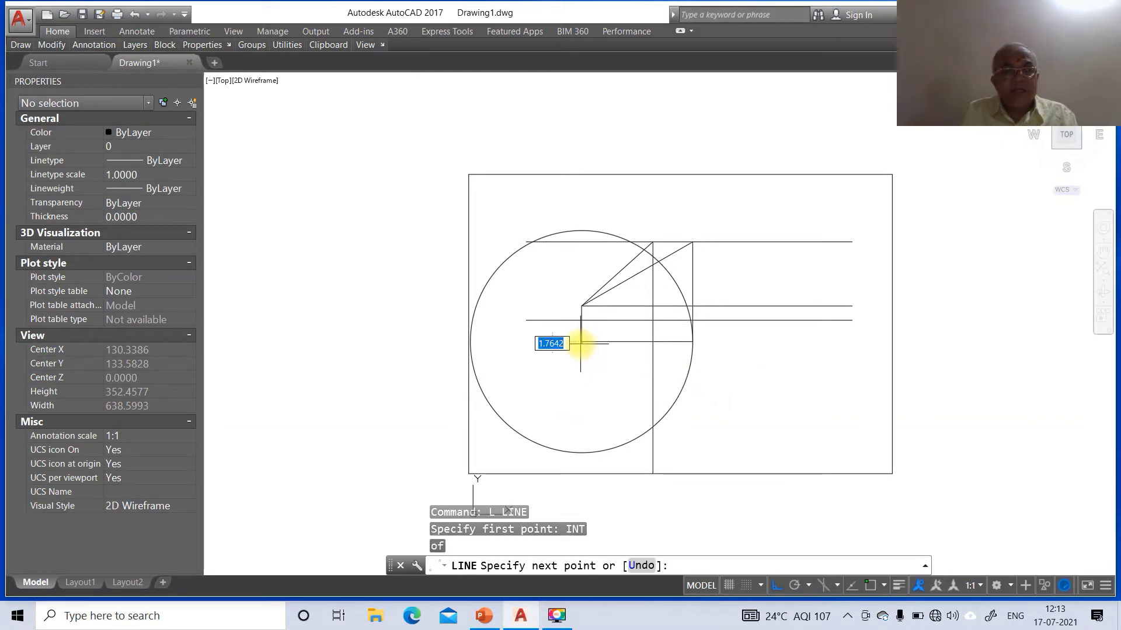
{"action": "type", "text": "INT"}
{"action": "key", "text": "Return"}
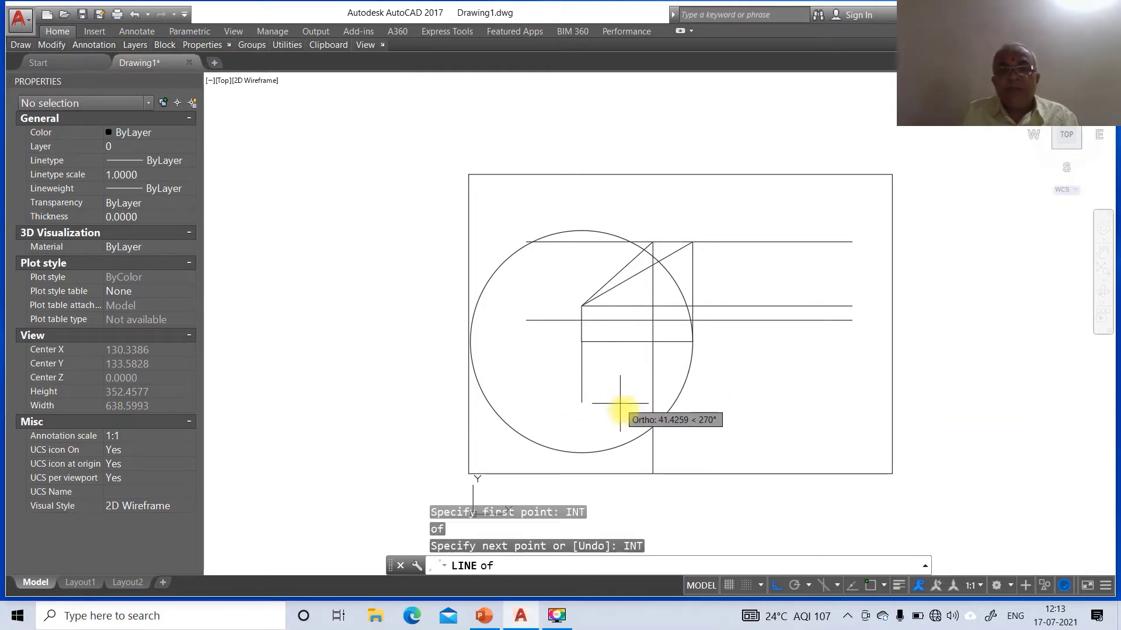
{"action": "left_click", "coordinate": [652, 425]}
{"action": "key", "text": "Return"}
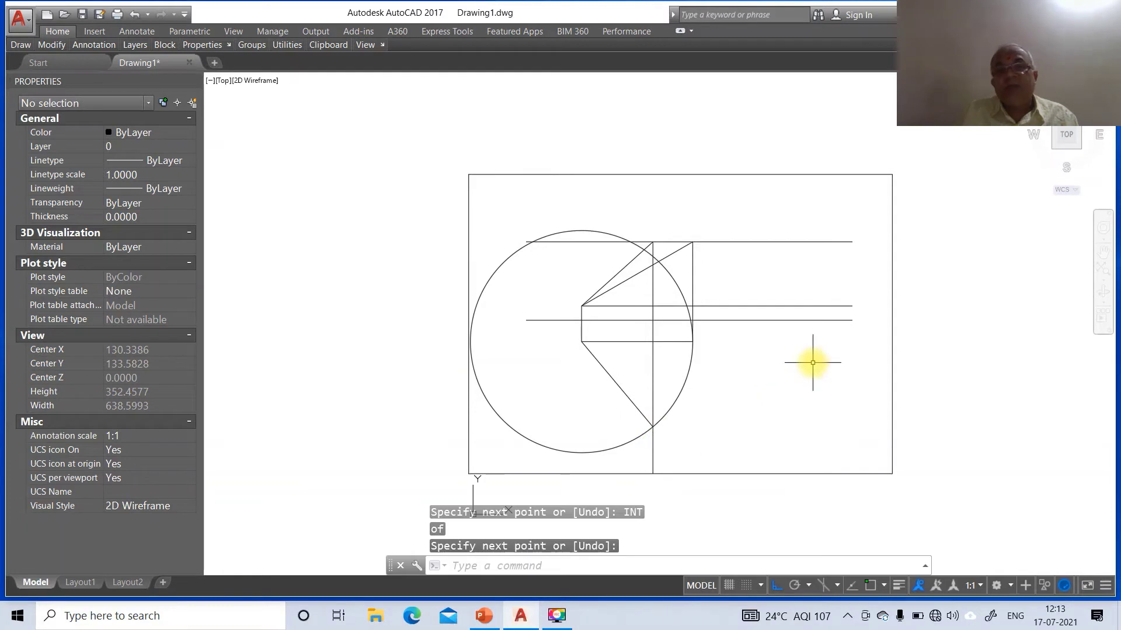
Trim away the circle's upper and lower arcs using the inclined and bottom lines as edges.
{"action": "type", "text": "T"}
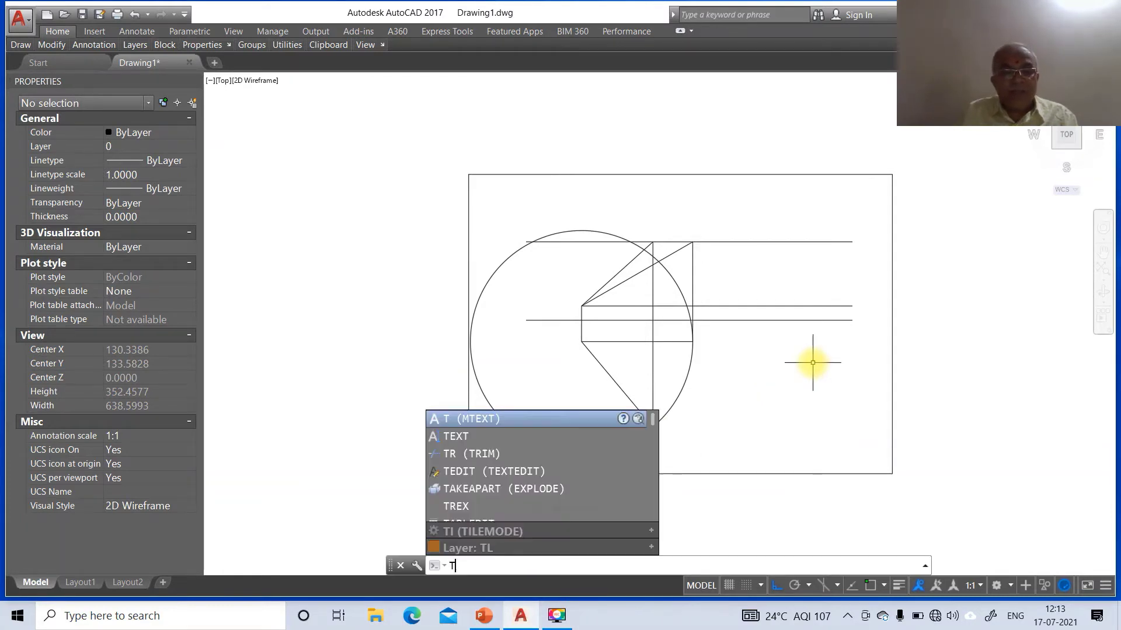
{"action": "key", "text": "Return"}
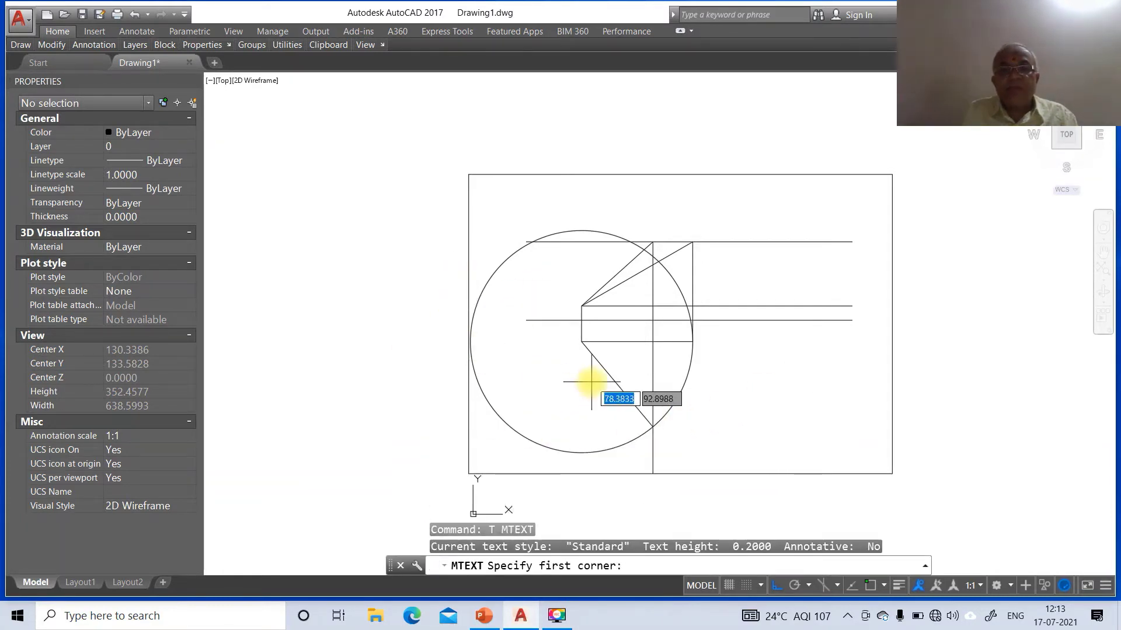
{"action": "key", "text": "Escape"}
{"action": "key", "text": "Escape"}
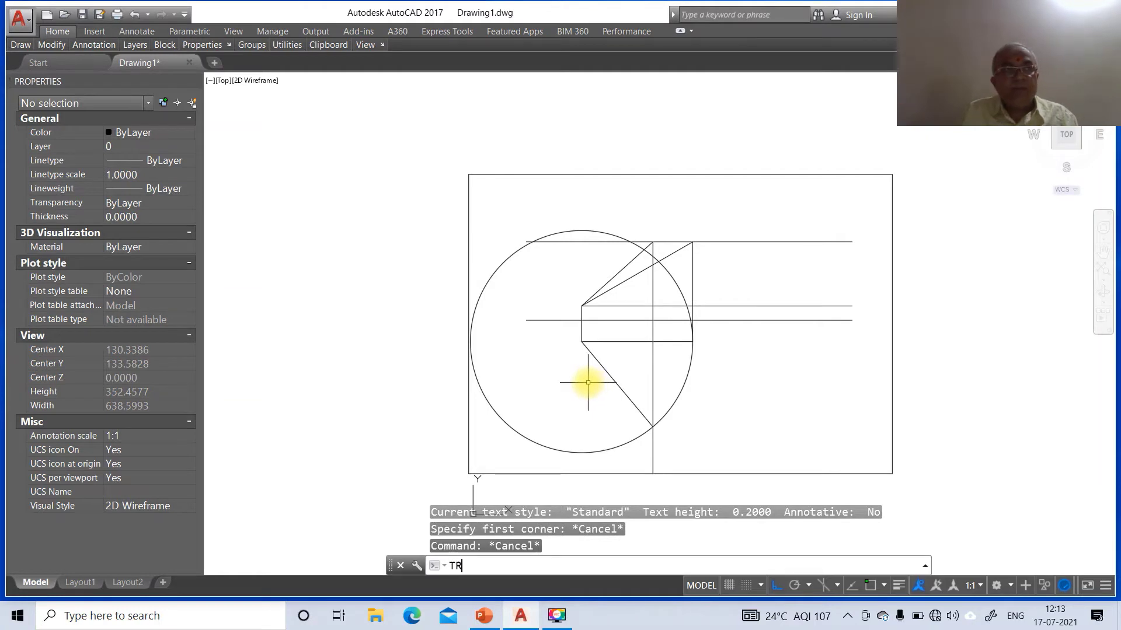
{"action": "type", "text": "TR"}
{"action": "key", "text": "Return"}
{"action": "left_click", "coordinate": [609, 375]}
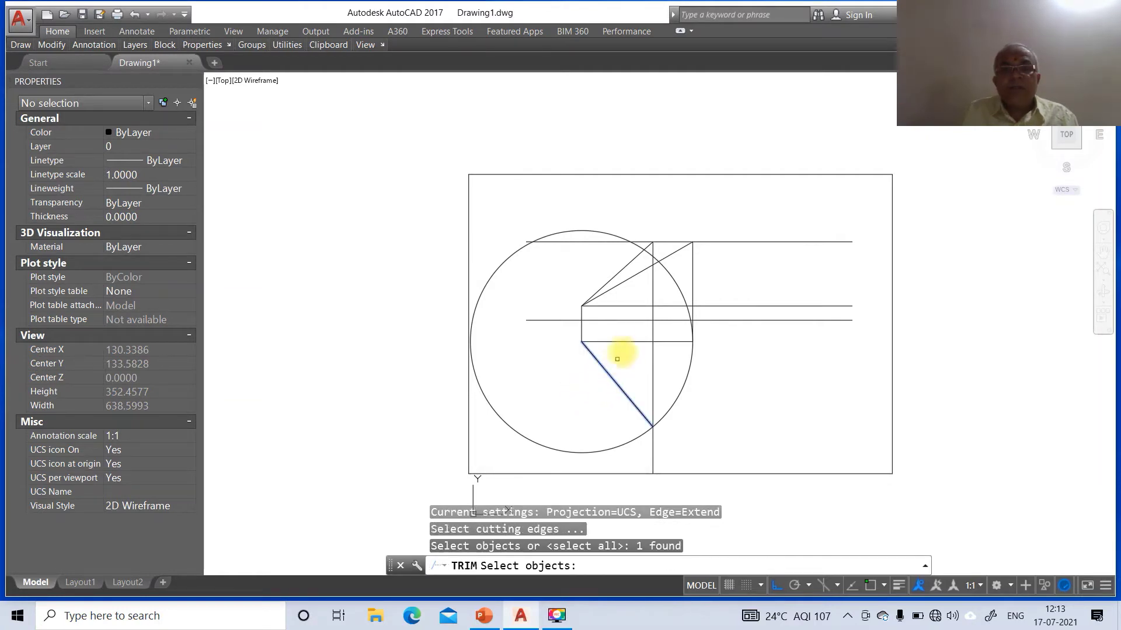
{"action": "left_click", "coordinate": [627, 342]}
{"action": "key", "text": "Return"}
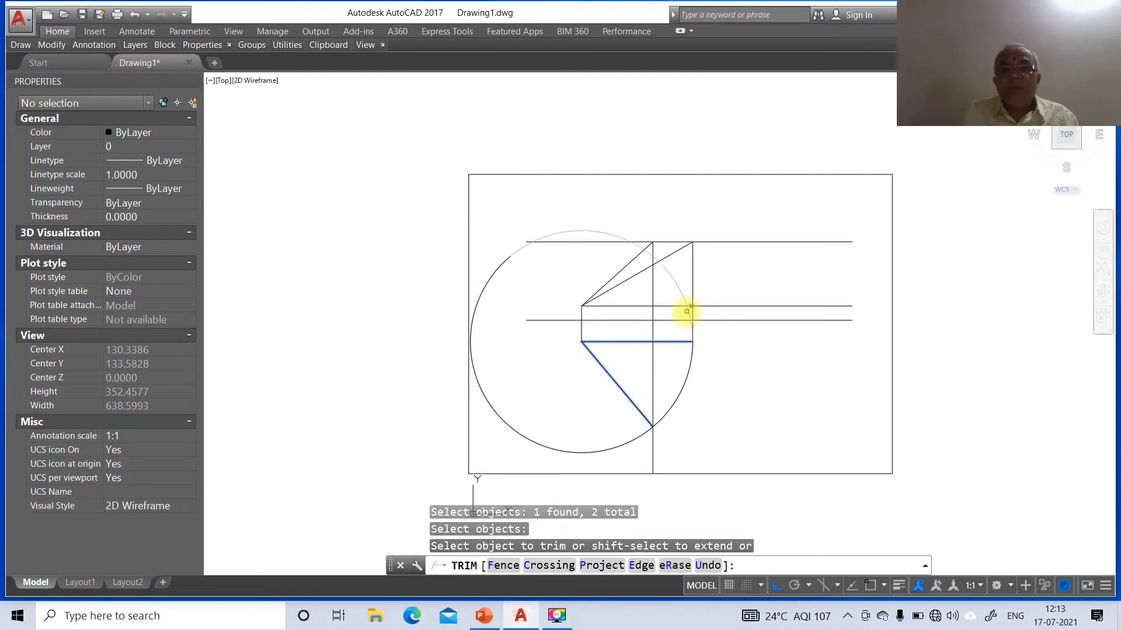
{"action": "left_click", "coordinate": [686, 311]}
{"action": "left_click", "coordinate": [633, 437]}
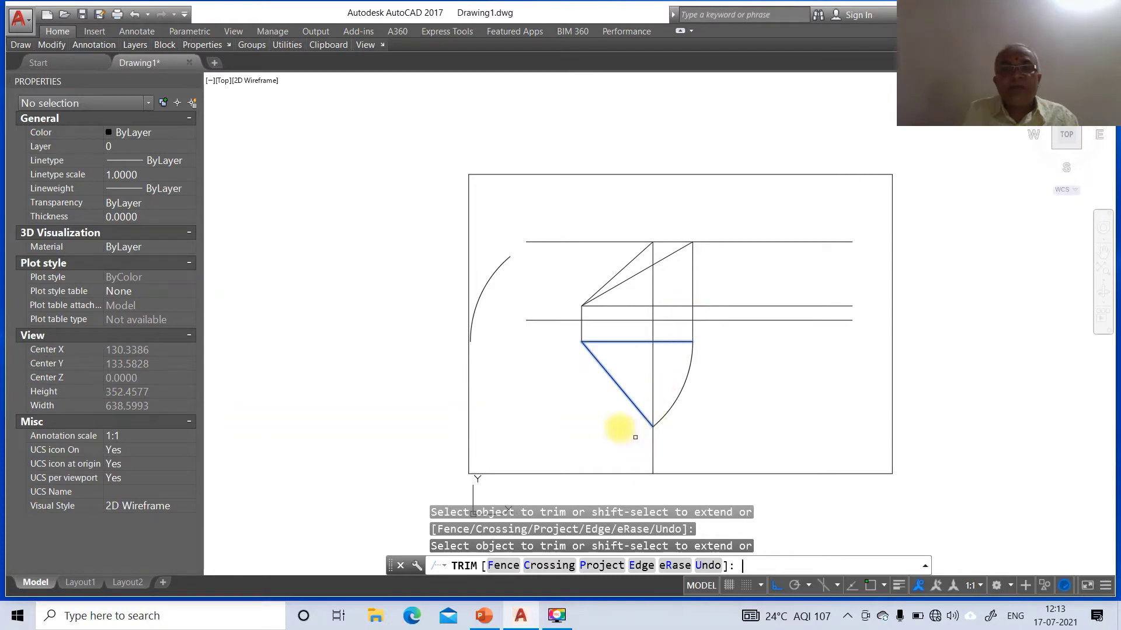
{"action": "key", "text": "Return"}
Erase the leftover arc on the left side of the circle.
{"action": "type", "text": "e"}
{"action": "key", "text": "Return"}
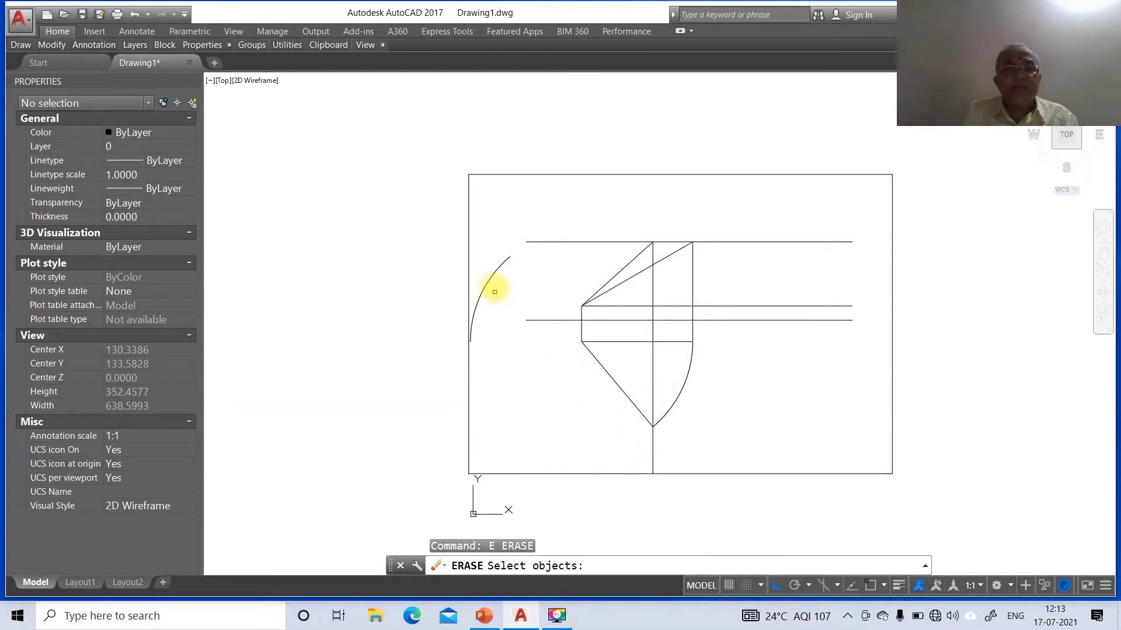
{"action": "left_click", "coordinate": [489, 283]}
{"action": "key", "text": "Return"}
{"action": "type", "text": "l"}
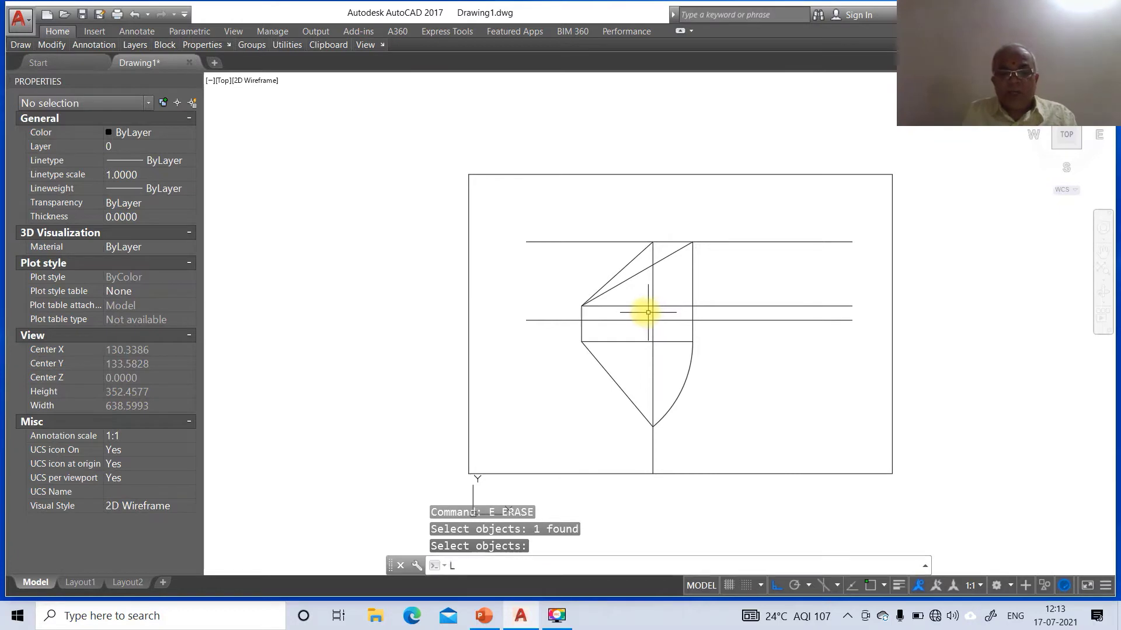
{"action": "key", "text": "Return"}
Draw a horizontal line from the arc's lower end out to the right.
{"action": "type", "text": "int:"}
{"action": "key", "text": "Return"}
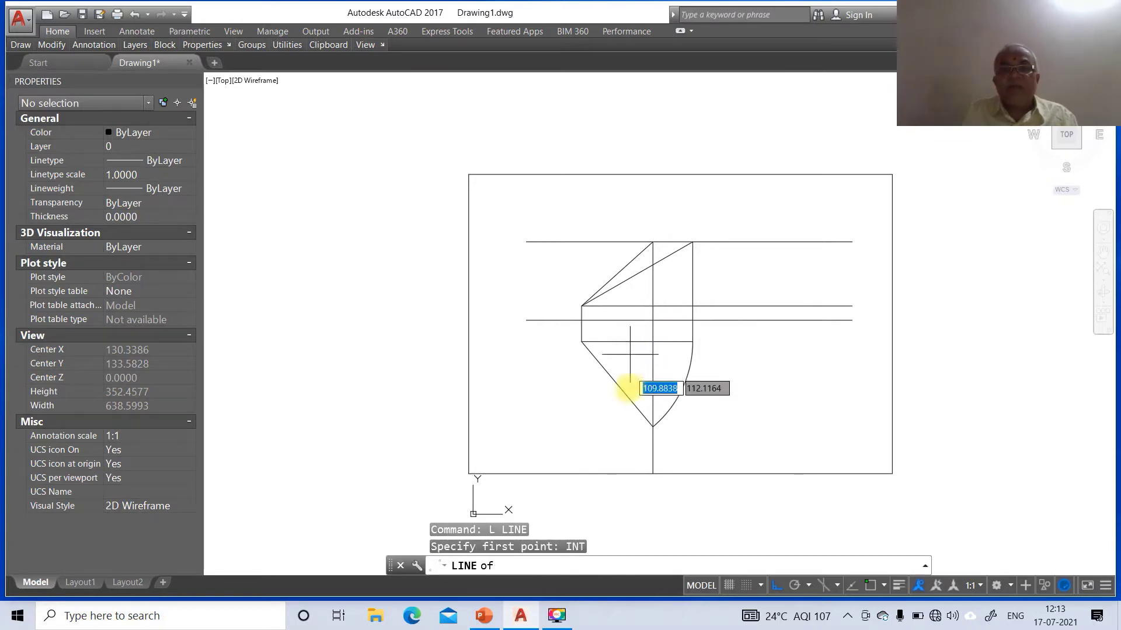
{"action": "left_click", "coordinate": [652, 427]}
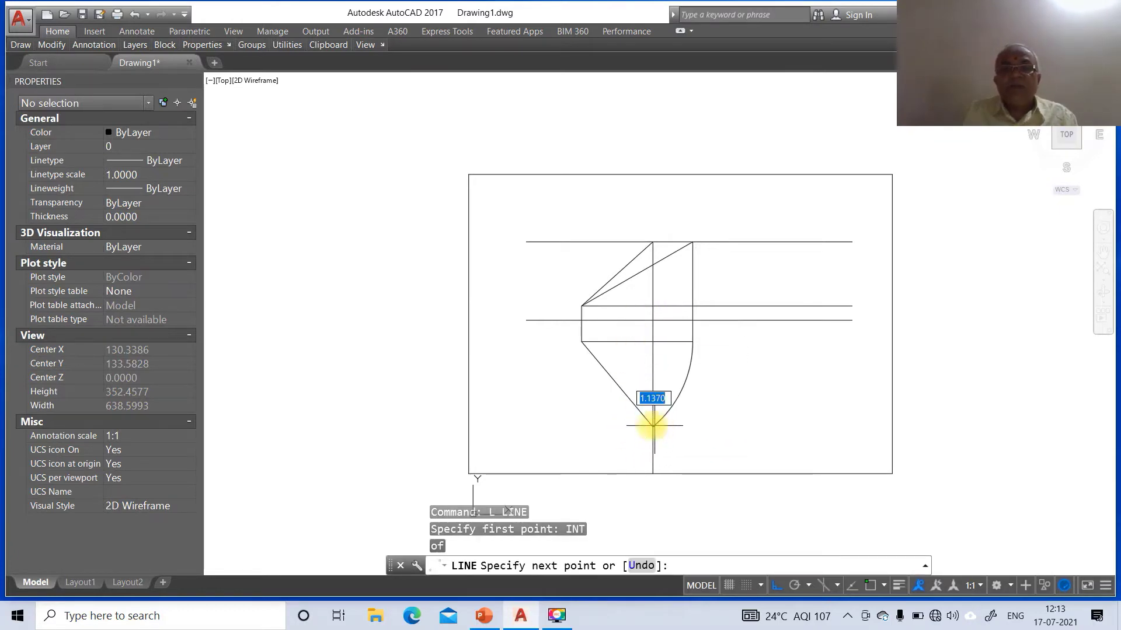
{"action": "left_click", "coordinate": [805, 431]}
{"action": "key", "text": "Return"}
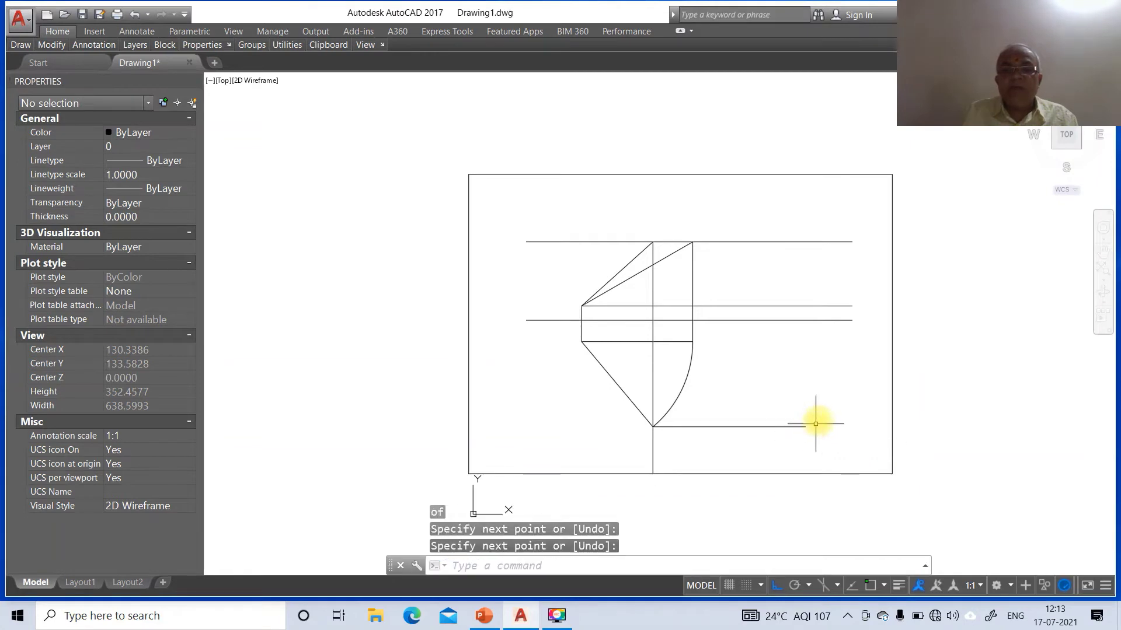
Extend the new horizontal line left to the frame's left edge.
{"action": "type", "text": "ex"}
{"action": "key", "text": "Return"}
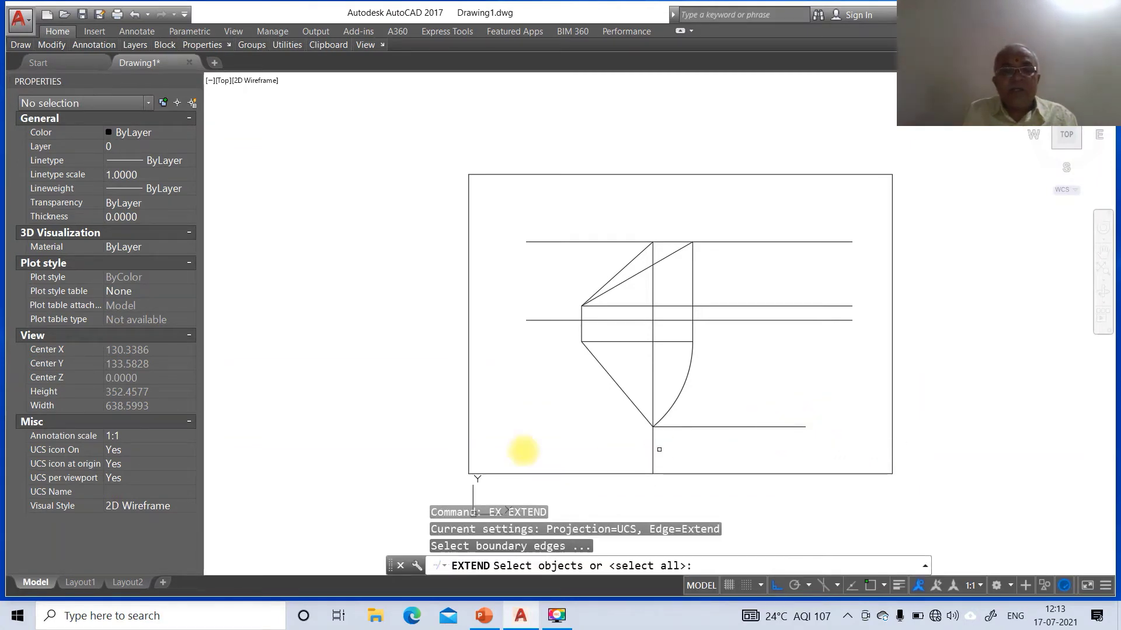
{"action": "left_click", "coordinate": [468, 438]}
{"action": "key", "text": "Return"}
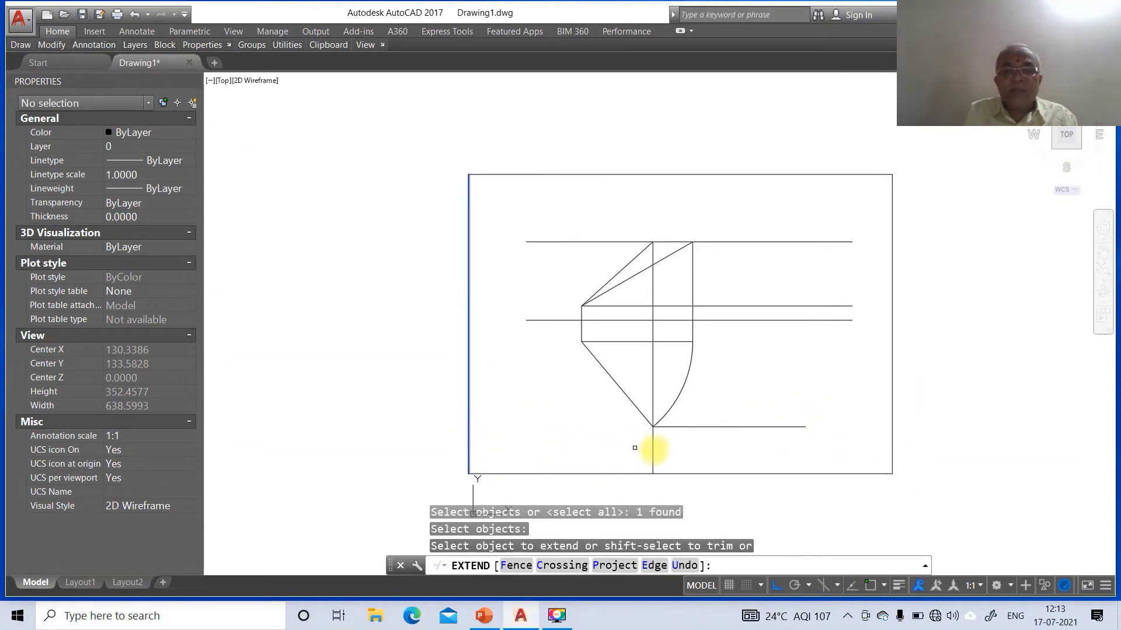
{"action": "left_click", "coordinate": [672, 427]}
{"action": "key", "text": "Return"}
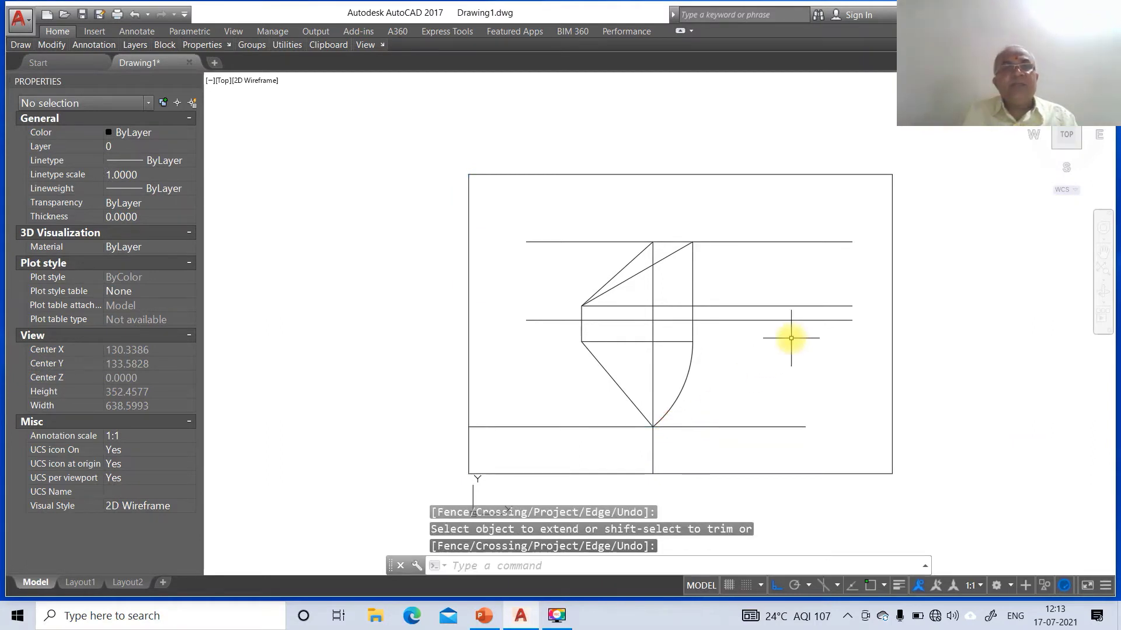
Trim the vertical line below the bottom horizontal line, using that line as the cutting edge.
{"action": "type", "text": "Tr"}
{"action": "key", "text": "Return"}
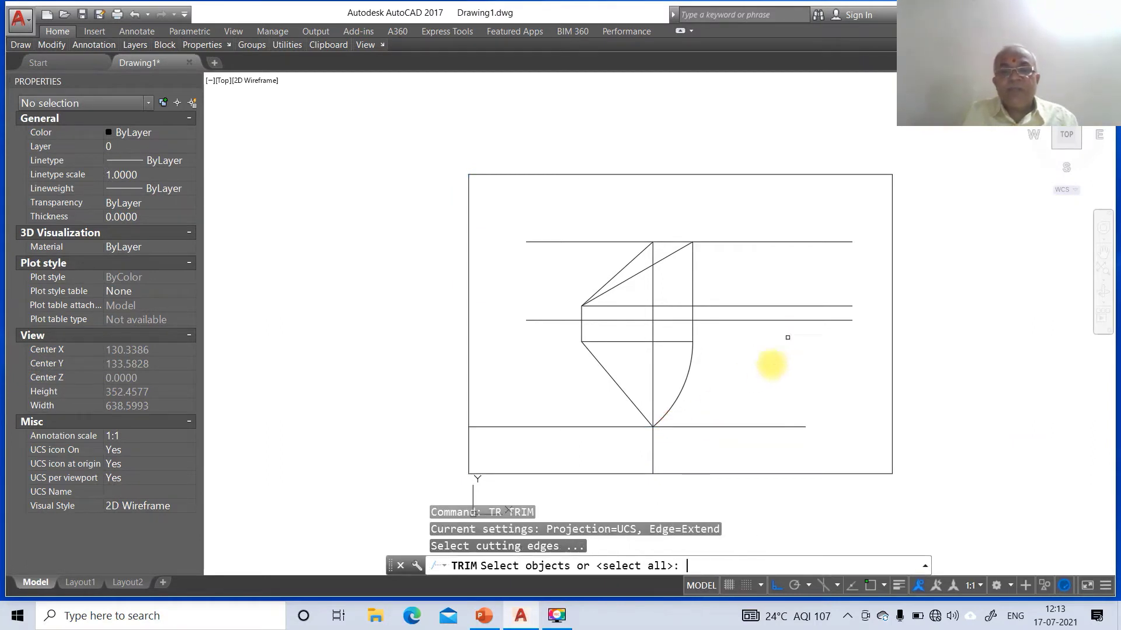
{"action": "left_click", "coordinate": [680, 428]}
{"action": "key", "text": "Return"}
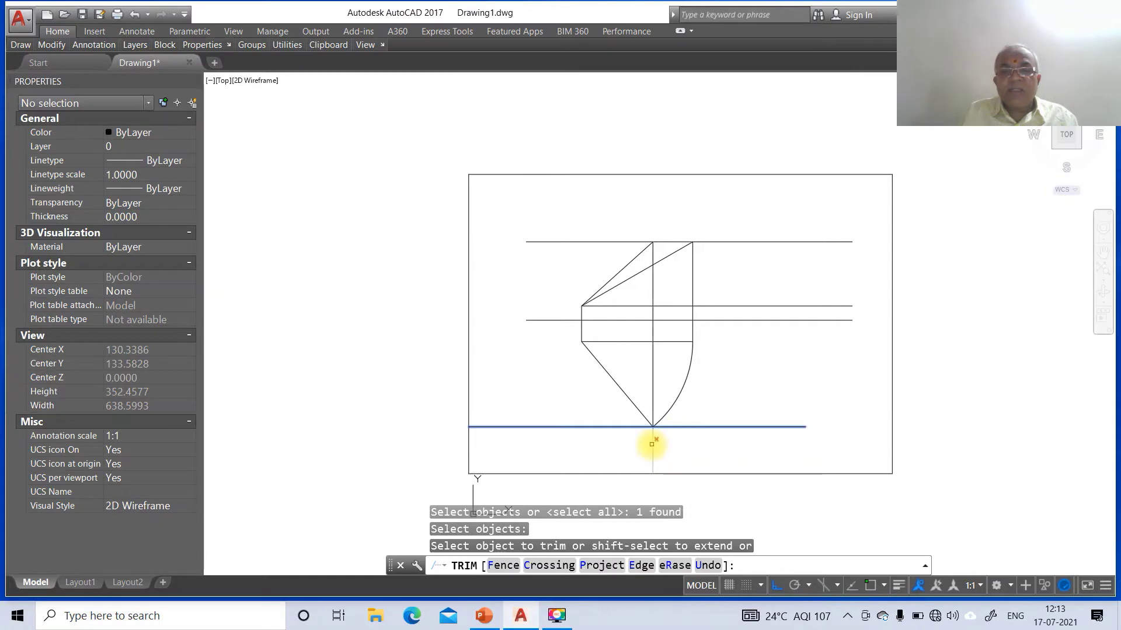
{"action": "left_click", "coordinate": [652, 444]}
{"action": "key", "text": "Return"}
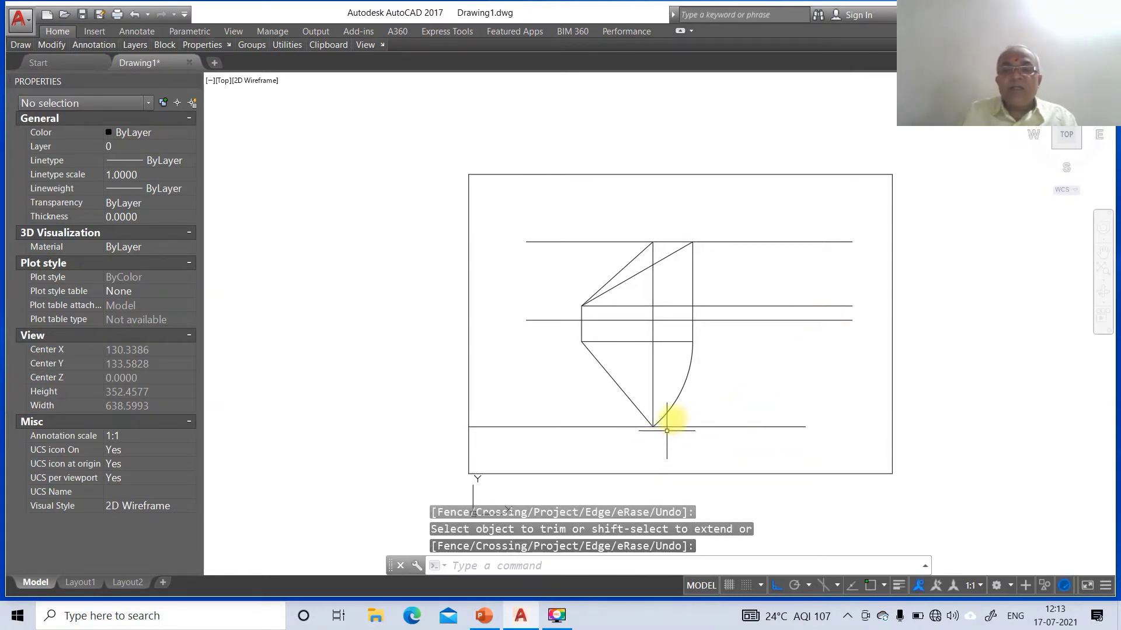
Draw a circle centred on the left intersection through the upper intersection, checking the reference slide.
{"action": "type", "text": "c"}
{"action": "key", "text": "Return"}
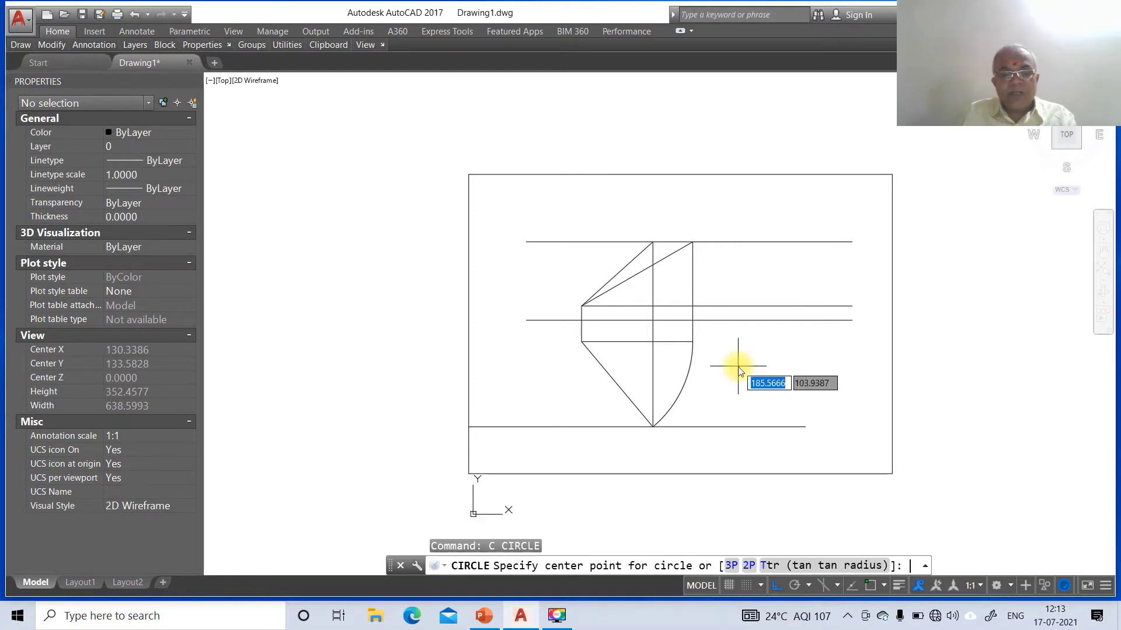
{"action": "type", "text": "INT"}
{"action": "key", "text": "Return"}
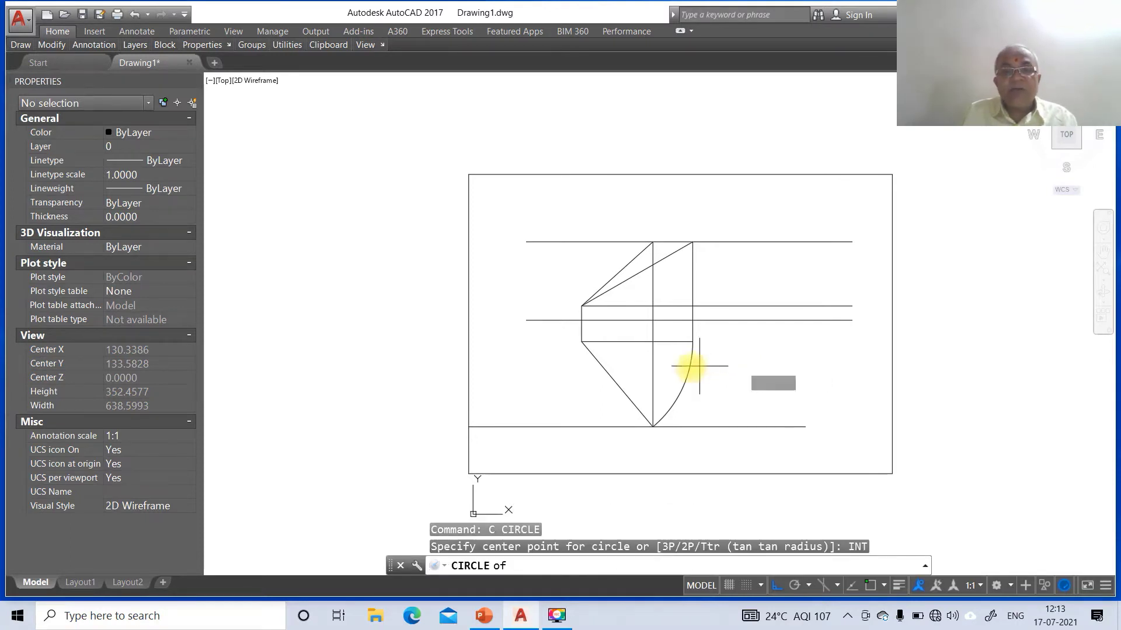
{"action": "left_click", "coordinate": [582, 306]}
{"action": "type", "text": "INT"}
{"action": "key", "text": "Return"}
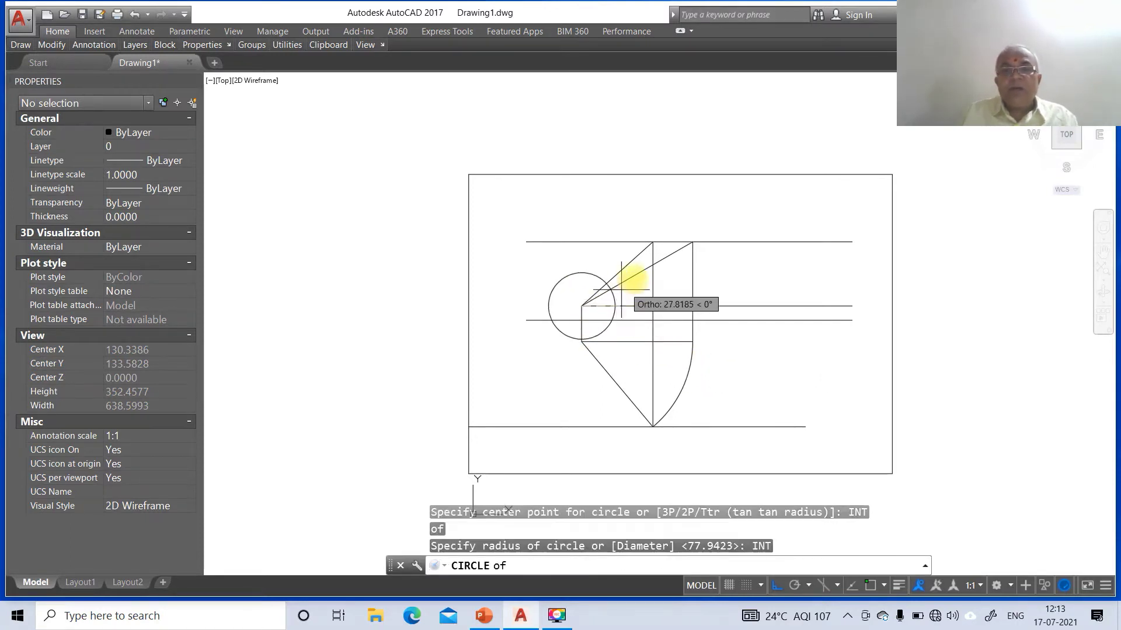
{"action": "left_click", "coordinate": [652, 242]}
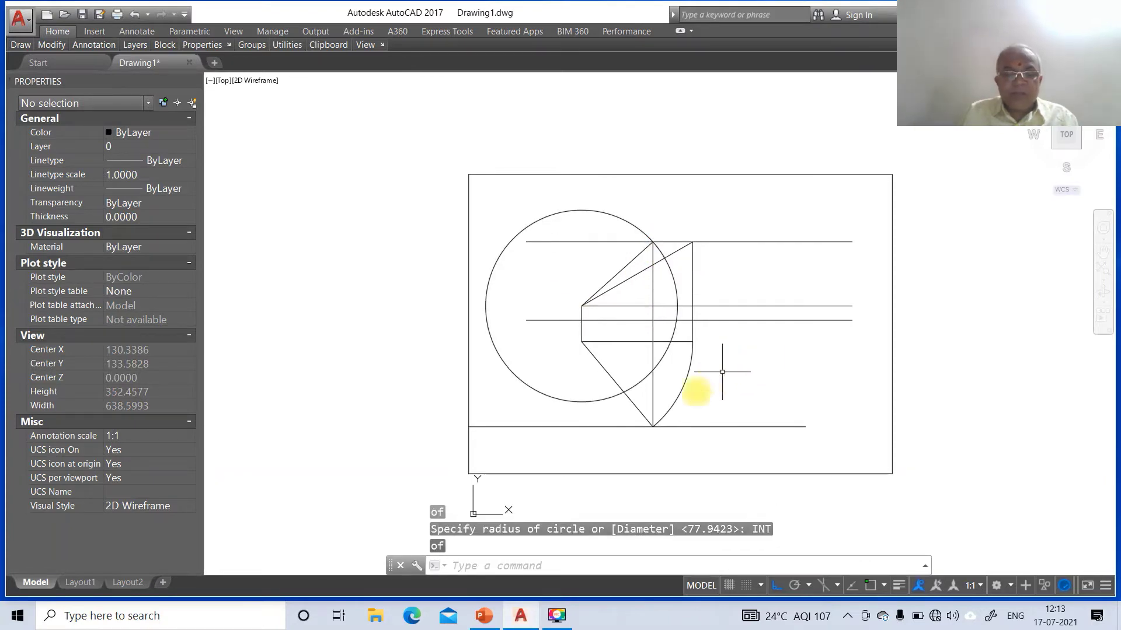
{"action": "left_click", "coordinate": [492, 616]}
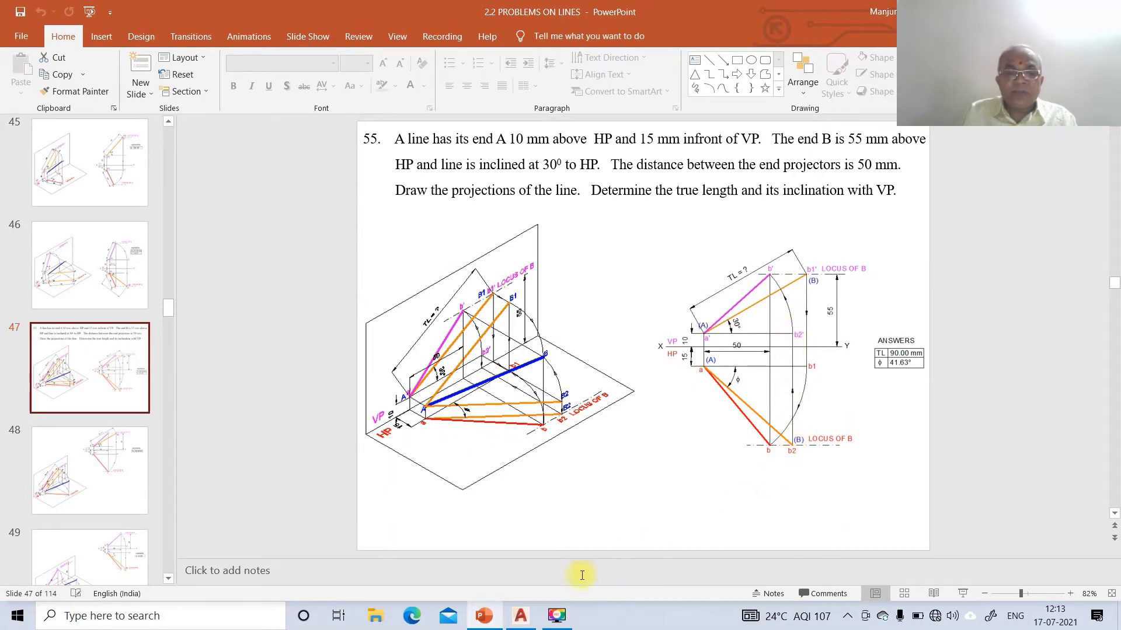
{"action": "left_click", "coordinate": [521, 615]}
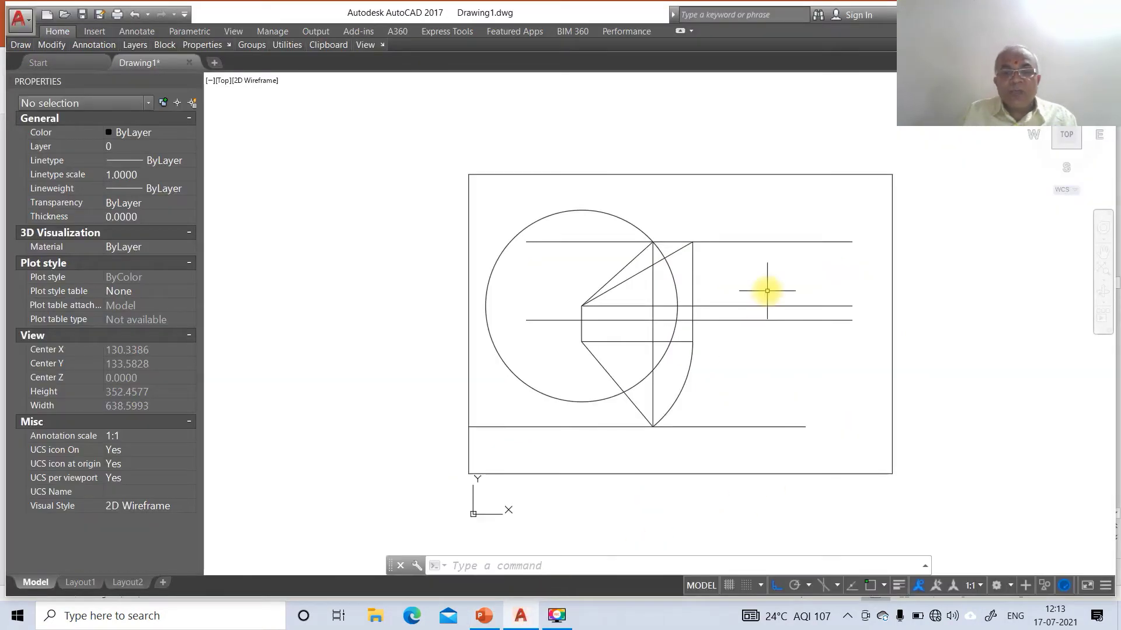
Trim the circle's lower-right part between the upper diagonal and the horizontal line.
{"action": "type", "text": "tr"}
{"action": "key", "text": "Return"}
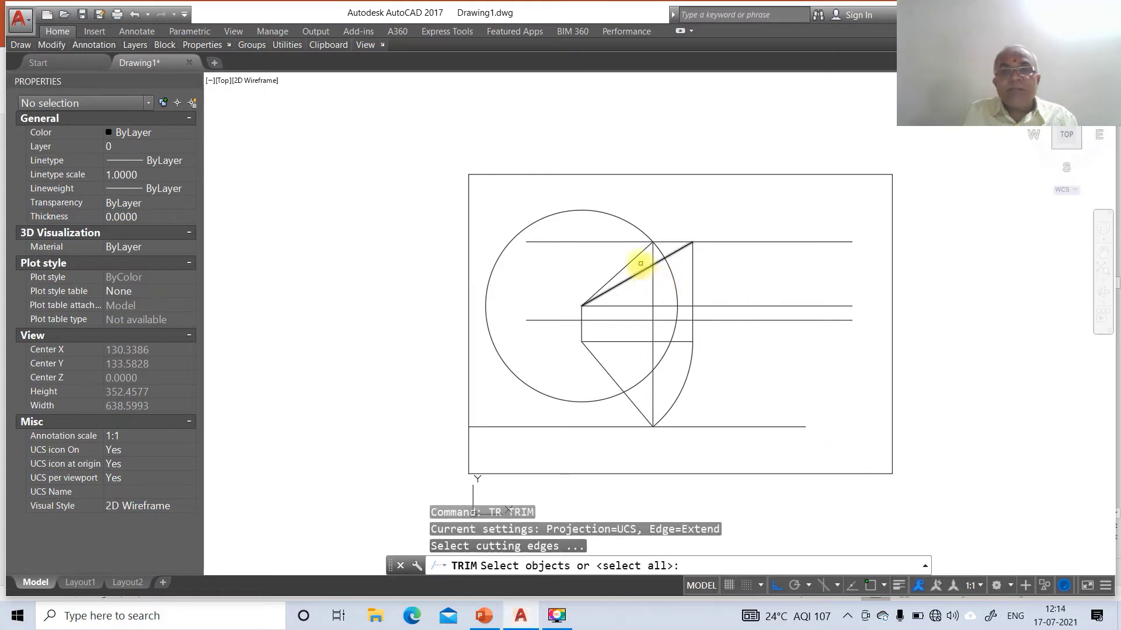
{"action": "left_click", "coordinate": [637, 255]}
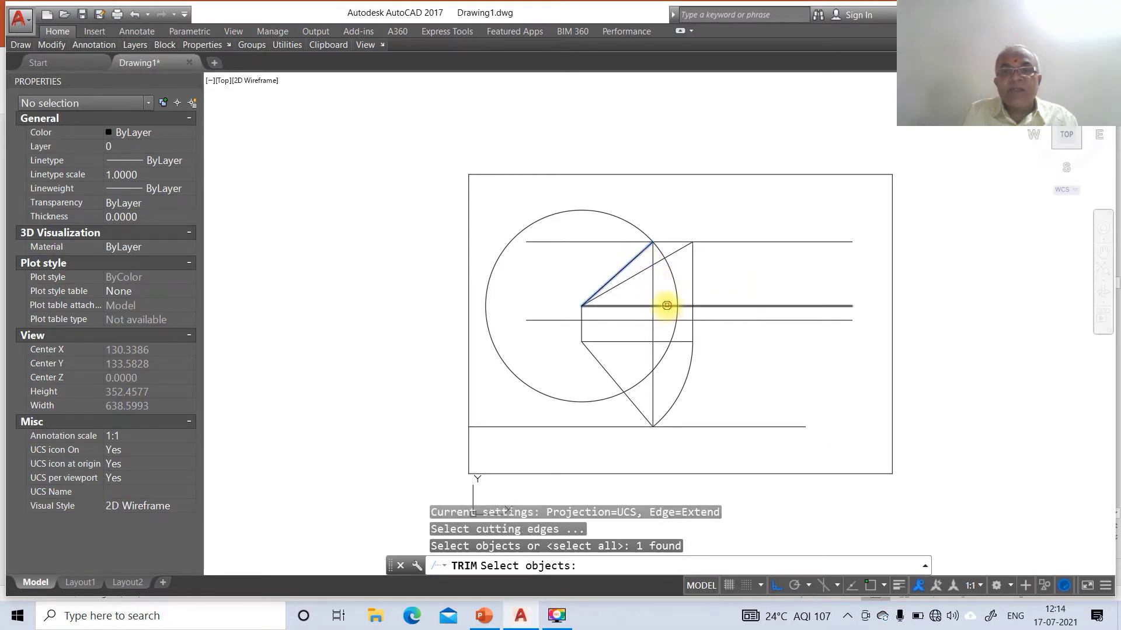
{"action": "left_click", "coordinate": [667, 305]}
{"action": "key", "text": "Return"}
{"action": "left_click", "coordinate": [674, 318]}
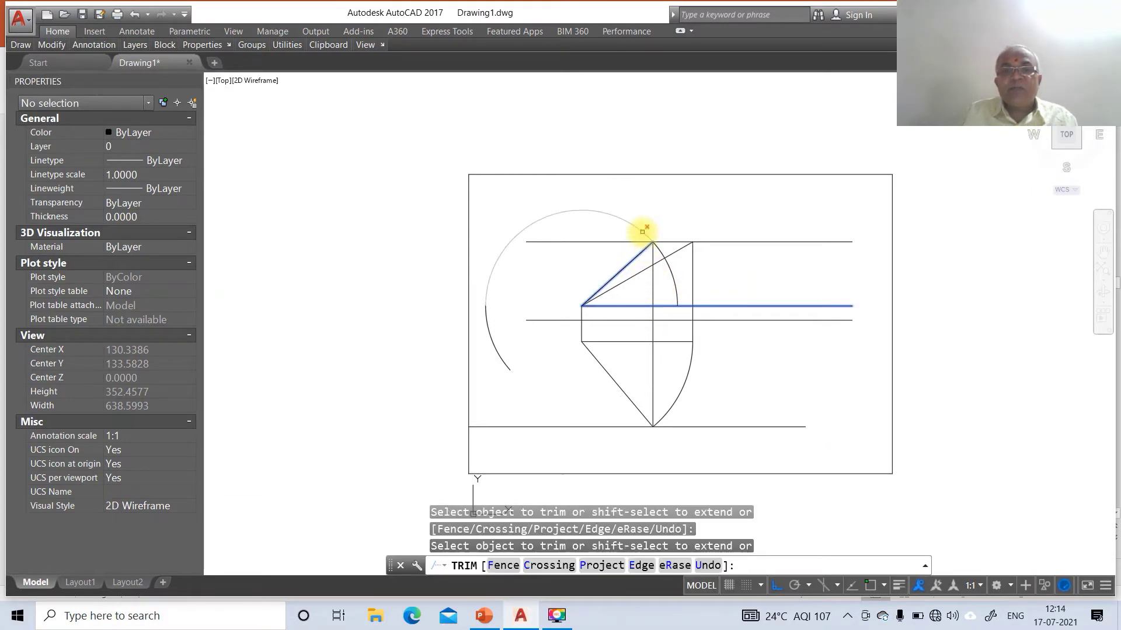
{"action": "key", "text": "Return"}
Erase the leftover left arc and fillet the arc to the horizontal line.
{"action": "type", "text": "e"}
{"action": "key", "text": "Return"}
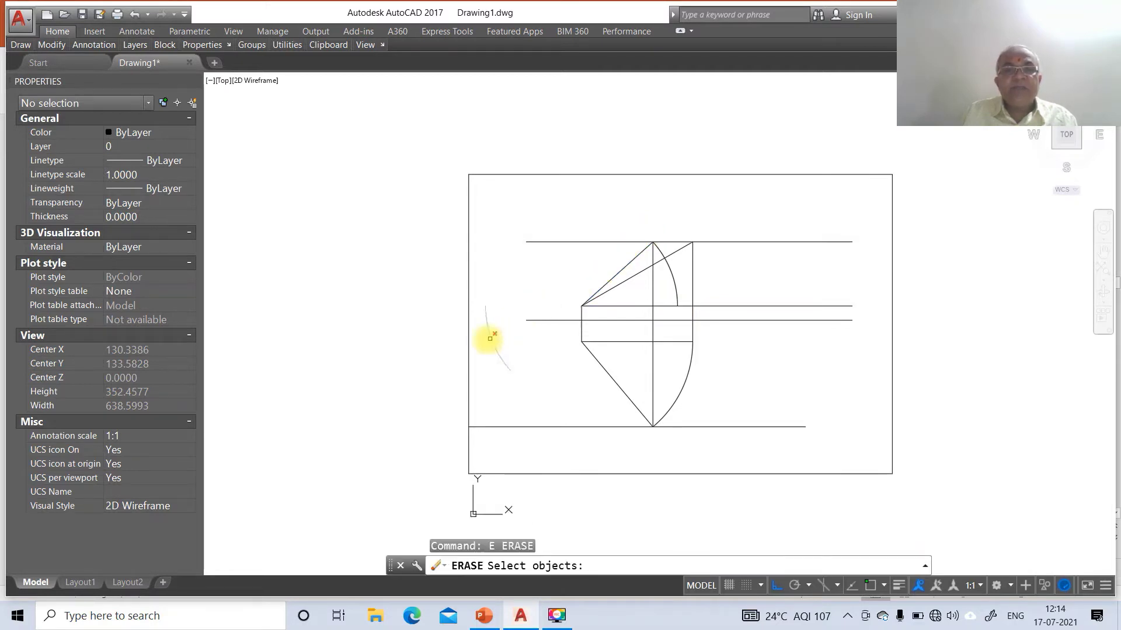
{"action": "left_click", "coordinate": [492, 339]}
{"action": "key", "text": "Return"}
{"action": "type", "text": "f"}
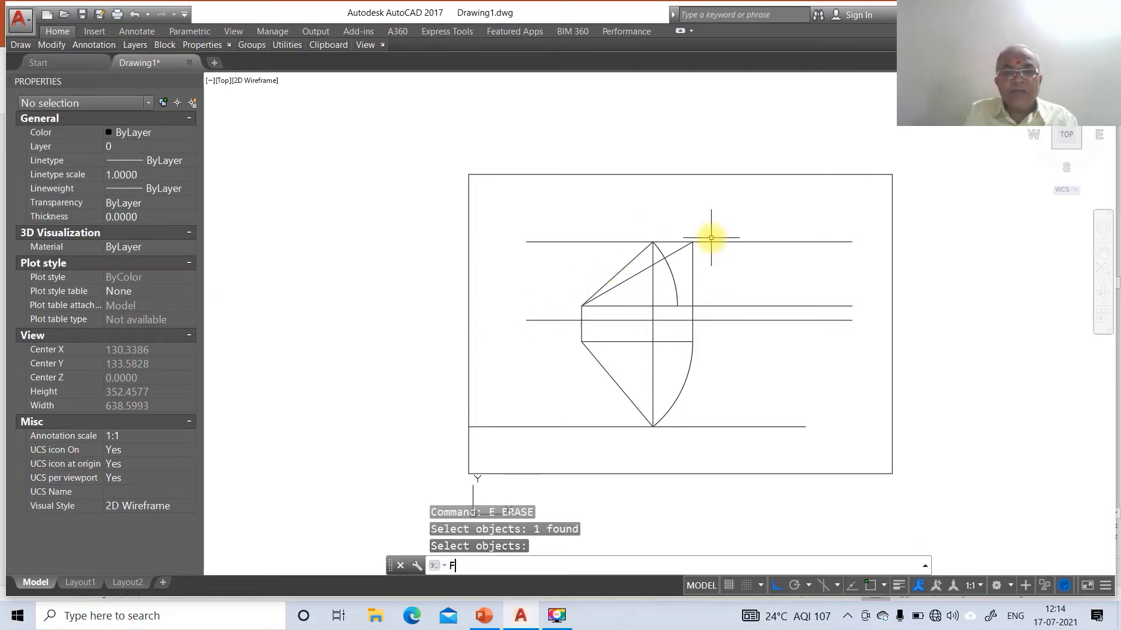
{"action": "key", "text": "Return"}
{"action": "left_click", "coordinate": [663, 306]}
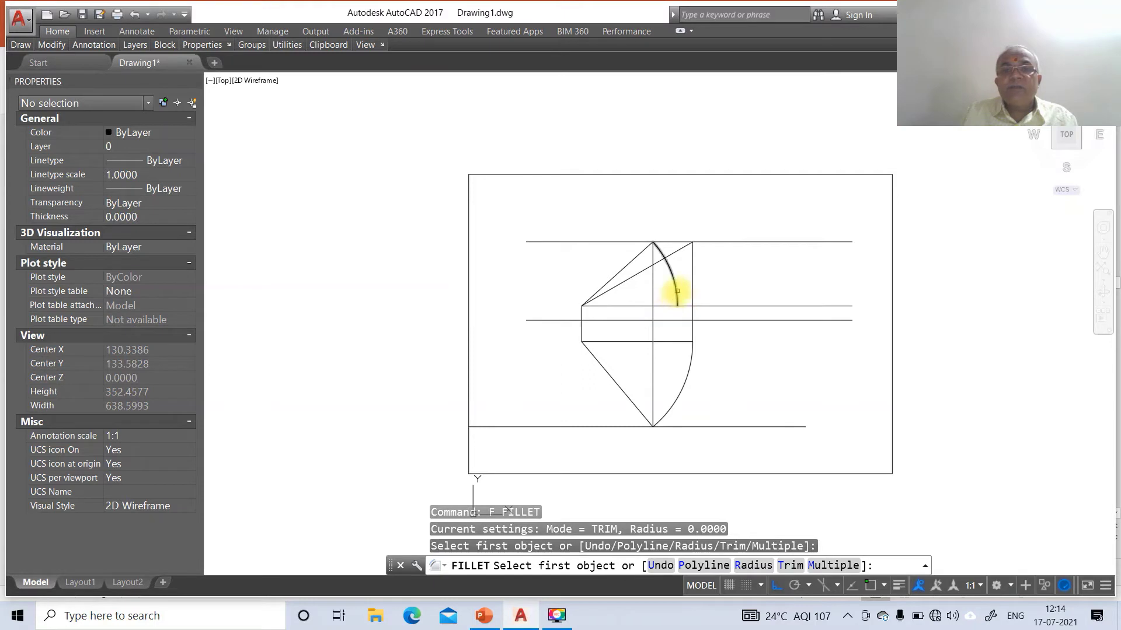
{"action": "left_click", "coordinate": [677, 291]}
{"action": "left_click", "coordinate": [666, 306]}
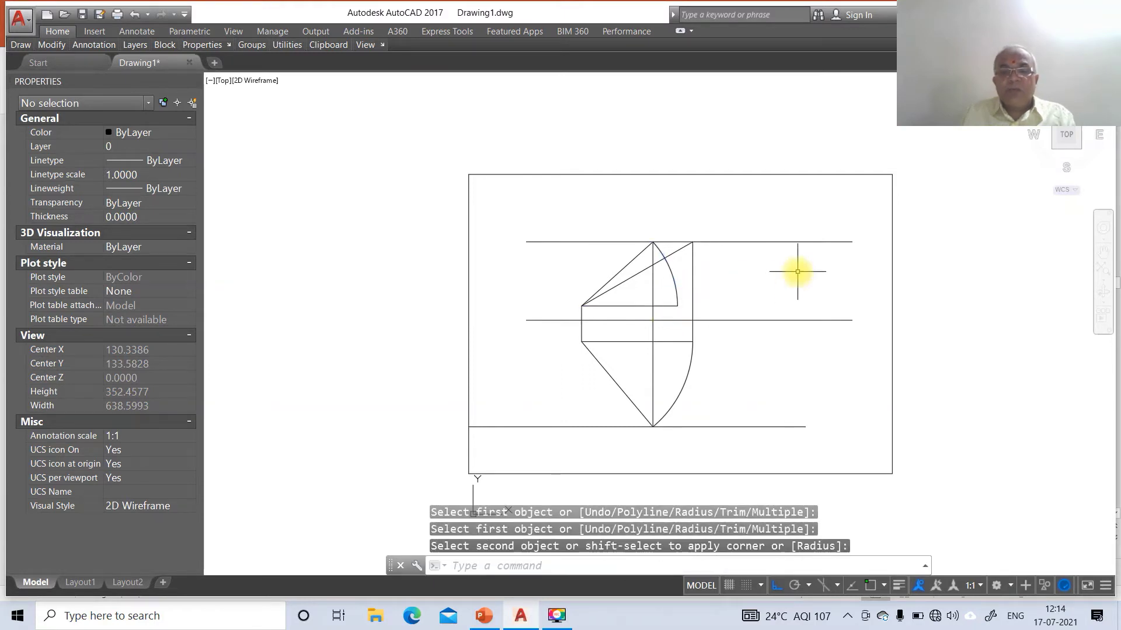
Draw a projector from the arc's lower end perpendicular to the bottom line, then to the lower-left corner.
{"action": "type", "text": "l"}
{"action": "key", "text": "Return"}
{"action": "type", "text": "int"}
{"action": "key", "text": "Return"}
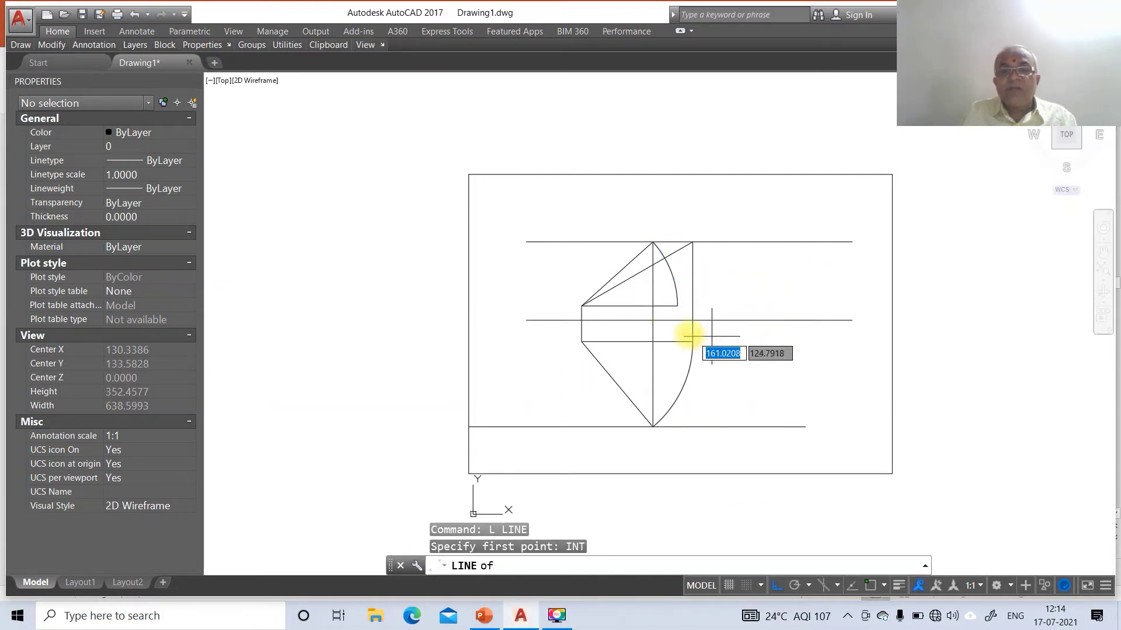
{"action": "left_click", "coordinate": [679, 311]}
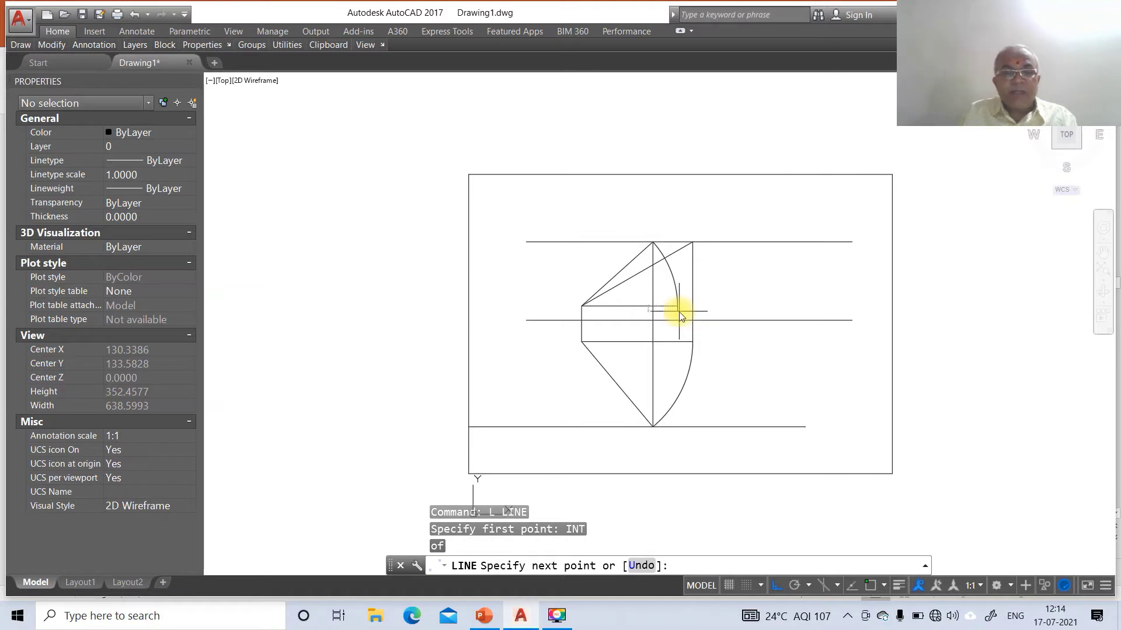
{"action": "type", "text": "per"}
{"action": "key", "text": "Return"}
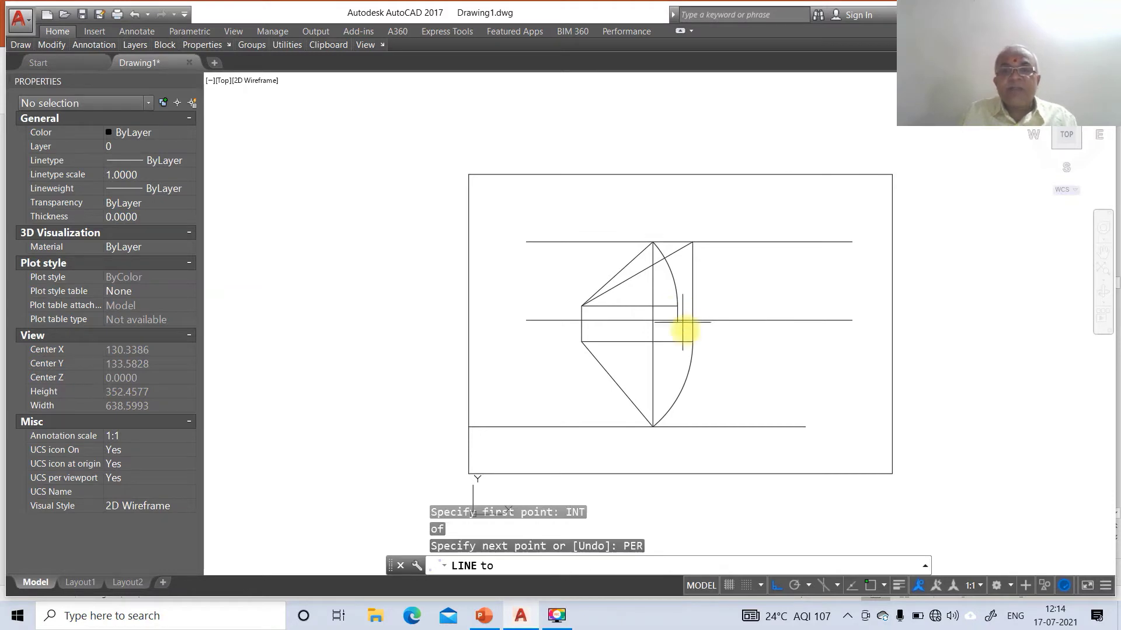
{"action": "left_click", "coordinate": [691, 427]}
{"action": "type", "text": "INT"}
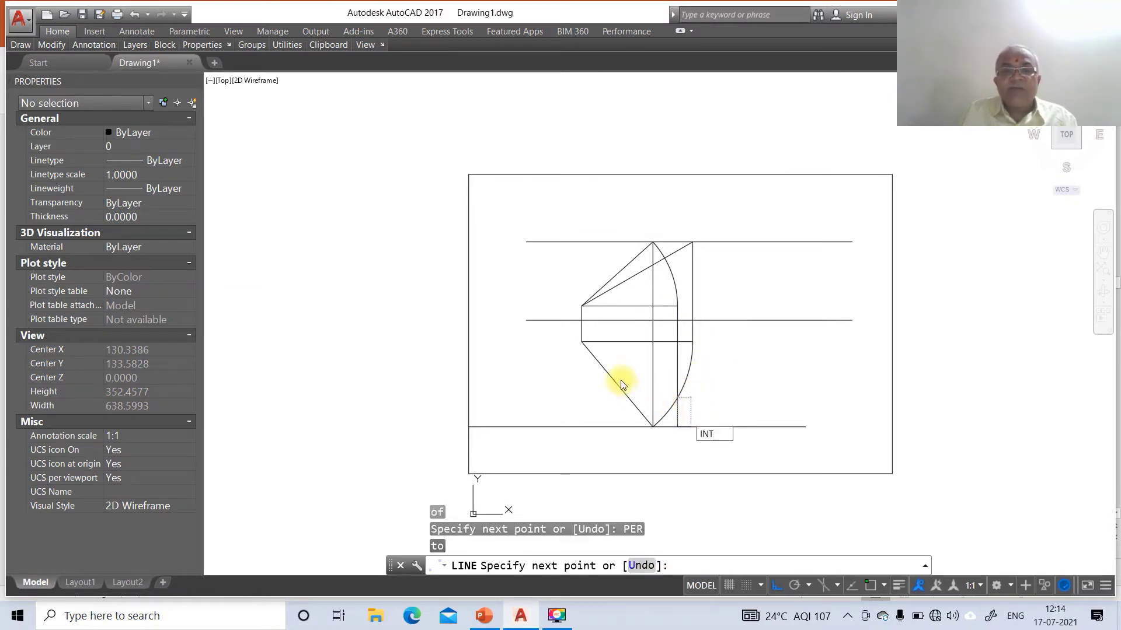
{"action": "key", "text": "Return"}
{"action": "left_click", "coordinate": [583, 341]}
{"action": "key", "text": "Return"}
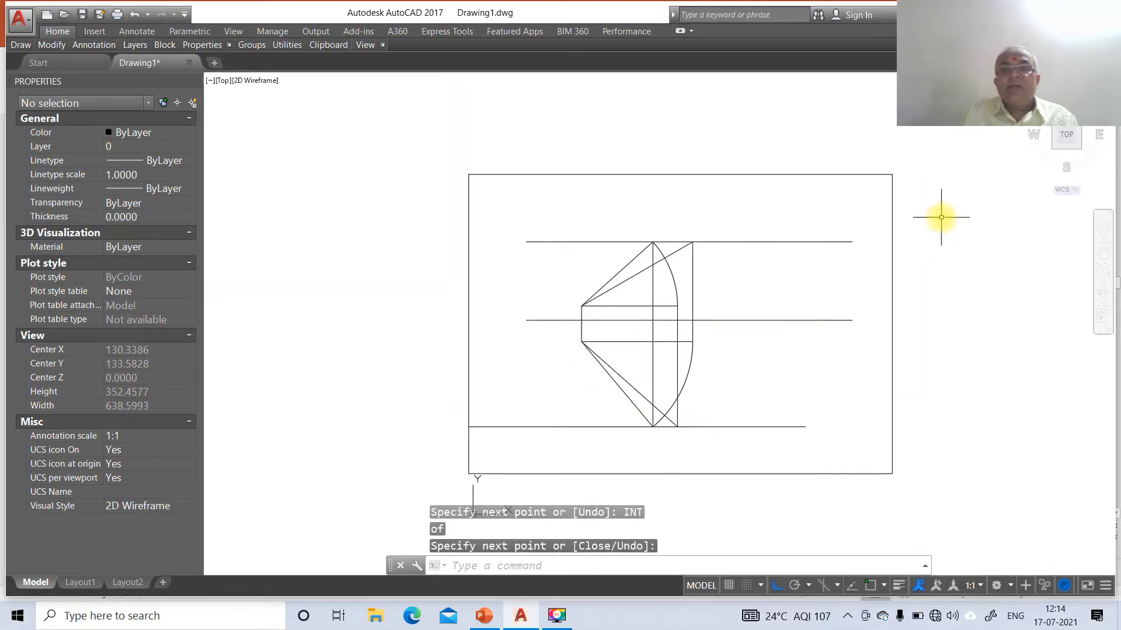
{"action": "type", "text": "BR"}
{"action": "key", "text": "Return"}
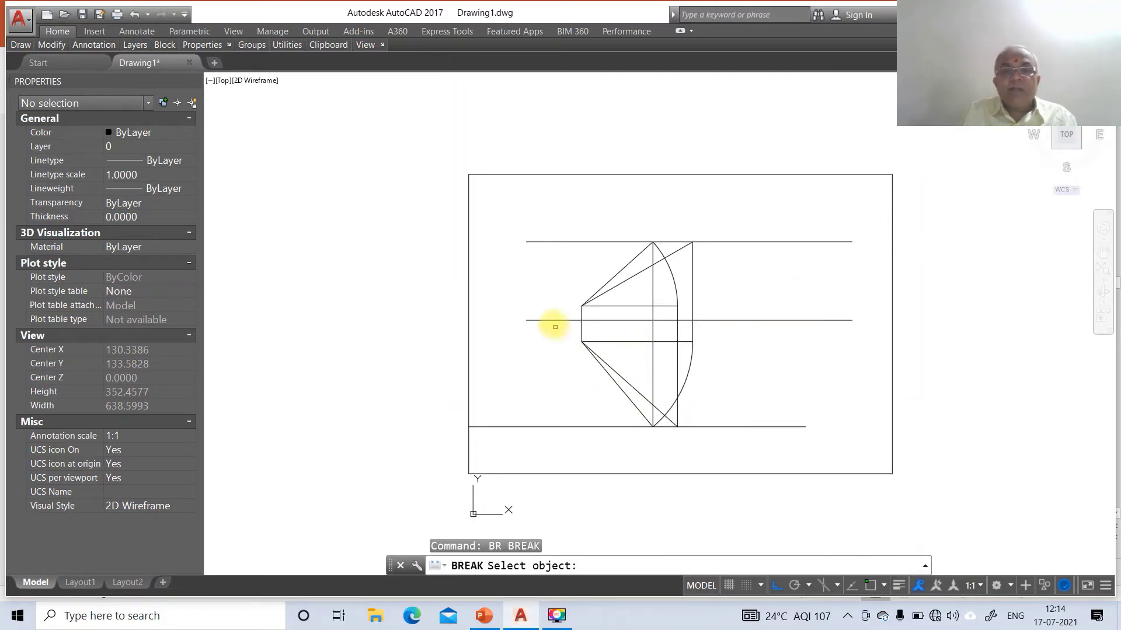
Break off the middle horizontal line's excess on the left and right.
{"action": "left_click", "coordinate": [544, 320]}
{"action": "left_click", "coordinate": [488, 322]}
{"action": "key", "text": "Return"}
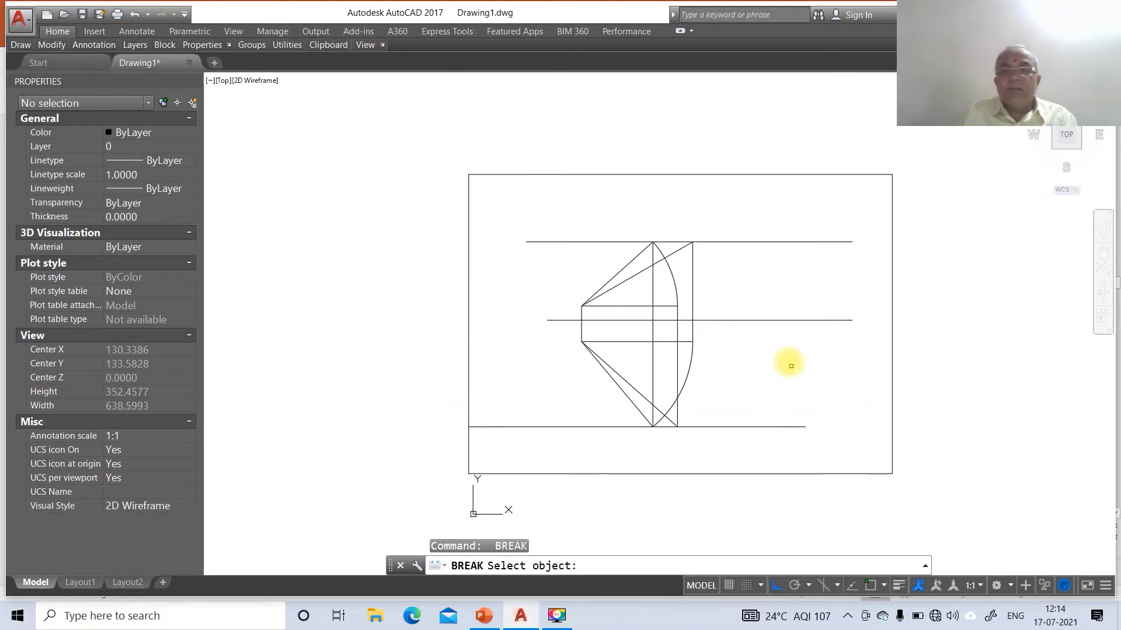
{"action": "left_click", "coordinate": [720, 320]}
{"action": "key", "text": "Return"}
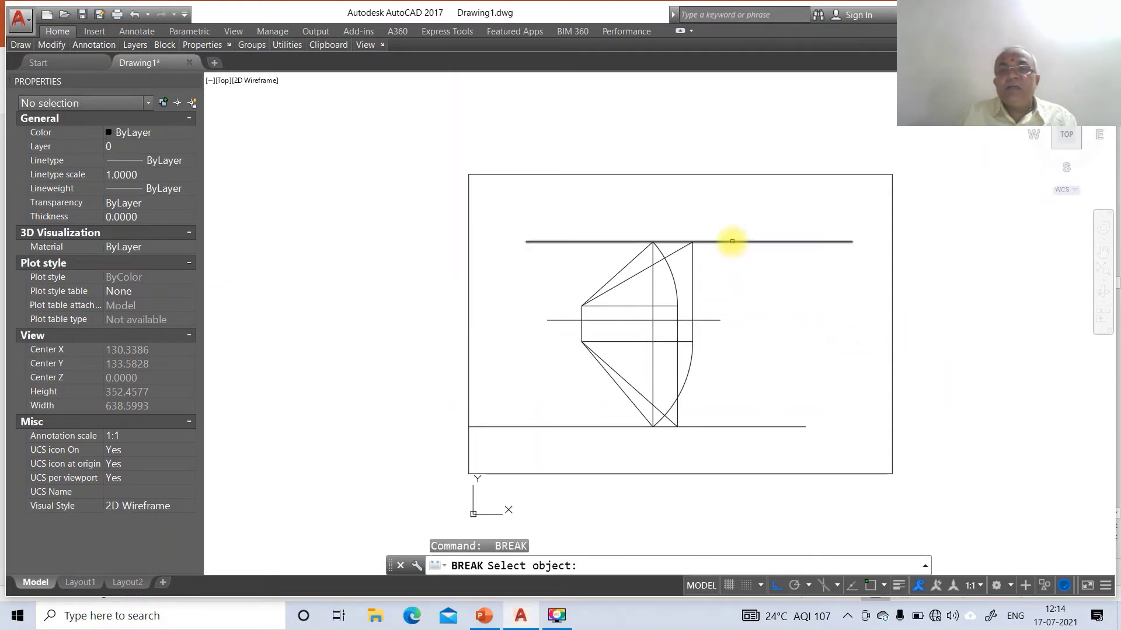
Break off the top line's excess beyond both ends of the construction.
{"action": "left_click", "coordinate": [732, 242]}
{"action": "left_click", "coordinate": [929, 283]}
{"action": "key", "text": "Return"}
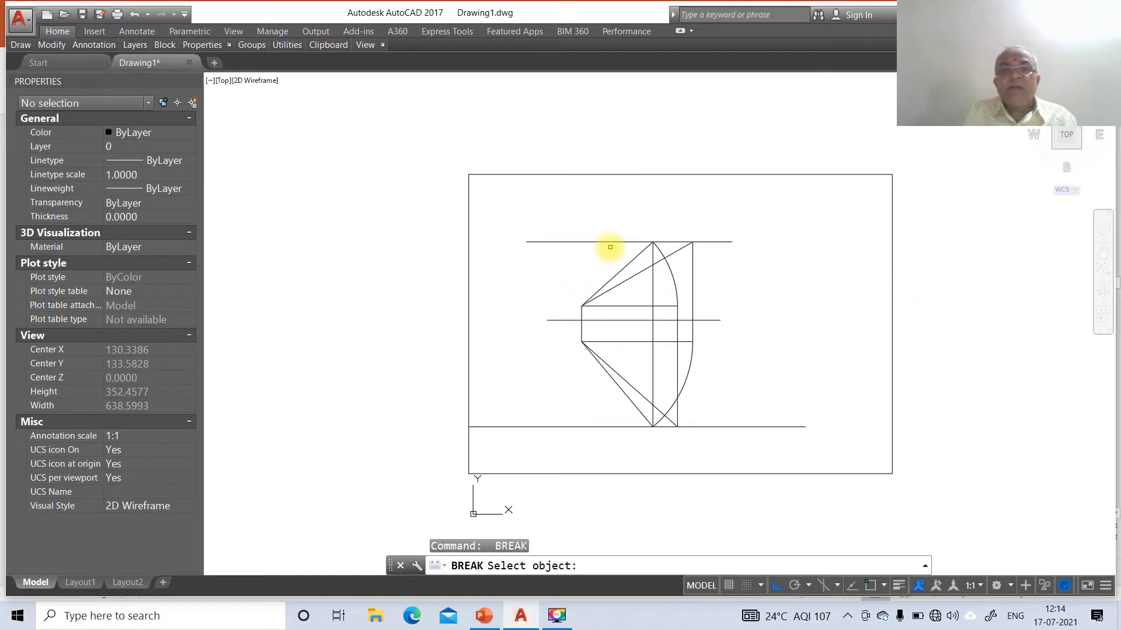
{"action": "left_click", "coordinate": [613, 242]}
{"action": "left_click", "coordinate": [415, 263]}
{"action": "key", "text": "Return"}
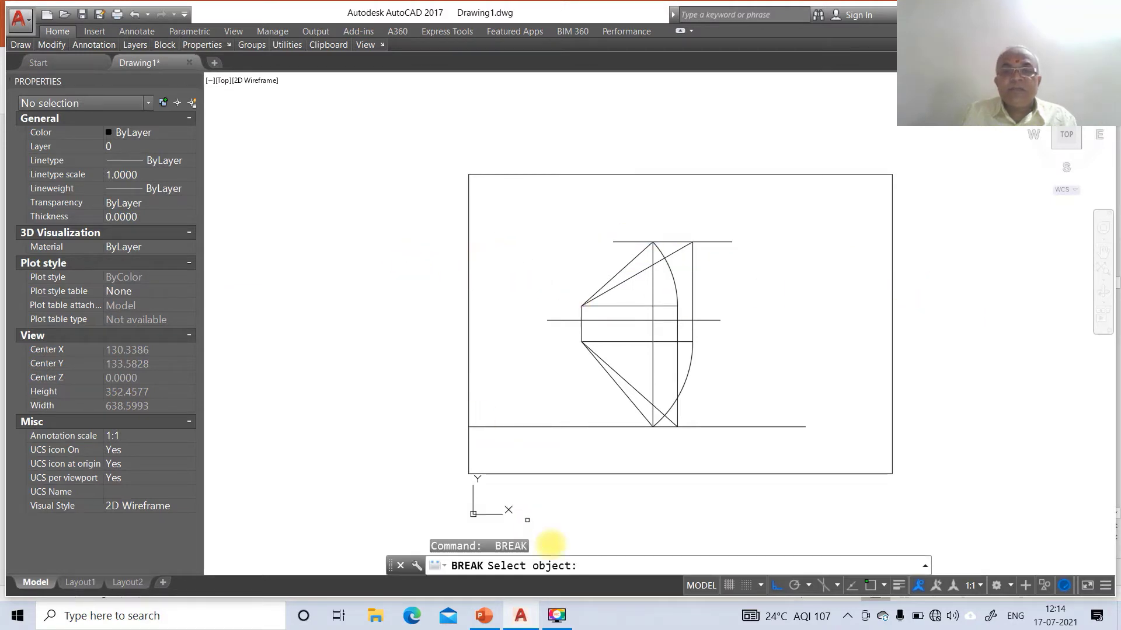
Break off the bottom line's excess on the left and right.
{"action": "left_click", "coordinate": [616, 431]}
{"action": "left_click", "coordinate": [408, 447]}
{"action": "key", "text": "Return"}
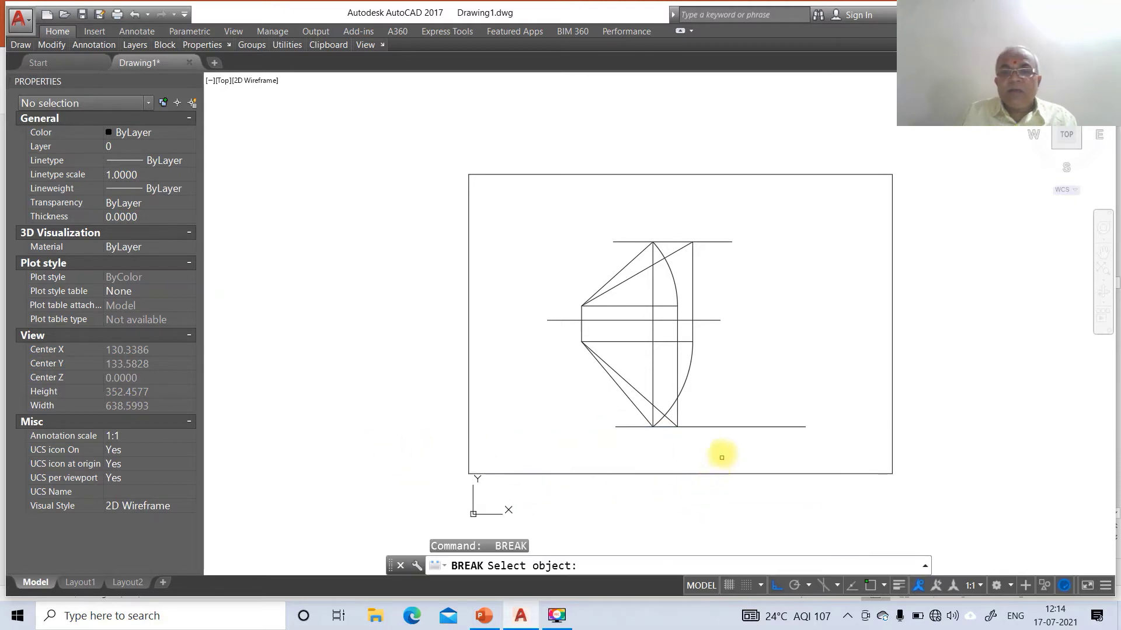
{"action": "left_click", "coordinate": [720, 427]}
{"action": "left_click", "coordinate": [904, 450]}
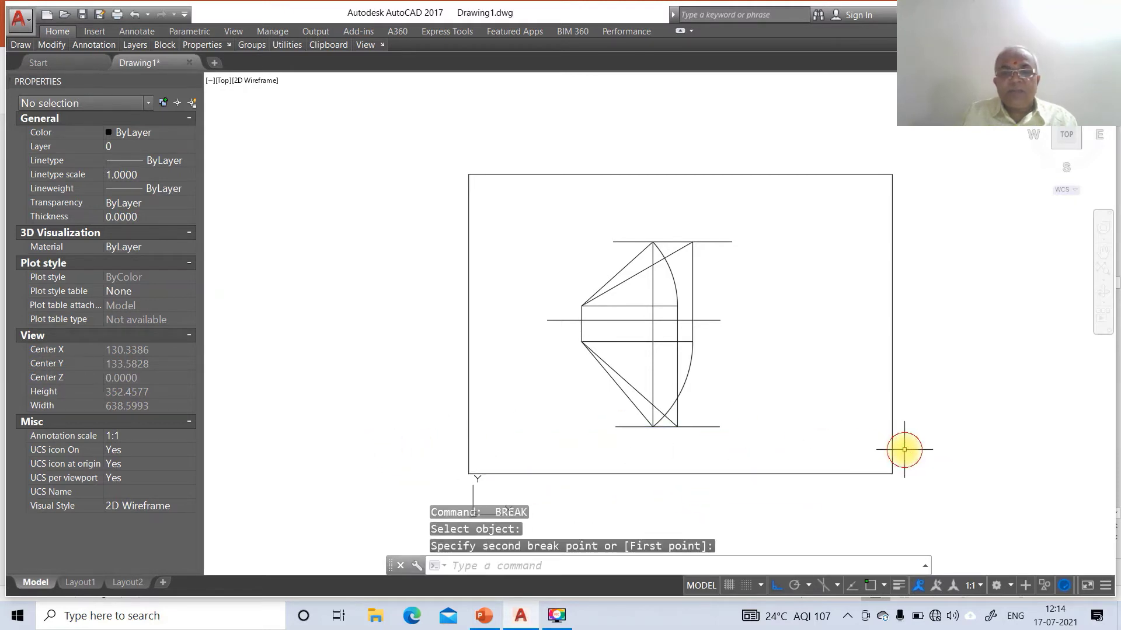
{"action": "type", "text": "z"}
{"action": "key", "text": "Return"}
Zoom in on the drawing and put the middle horizontal line on layer XY.
{"action": "type", "text": "w"}
{"action": "key", "text": "Return"}
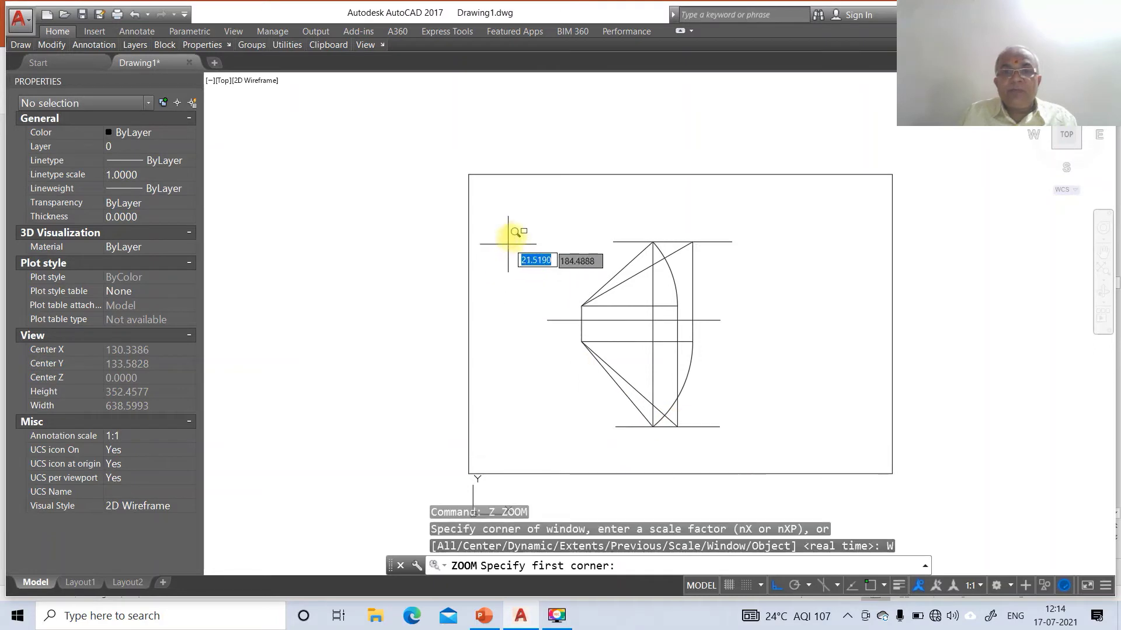
{"action": "left_click", "coordinate": [521, 221]}
{"action": "left_click", "coordinate": [778, 463]}
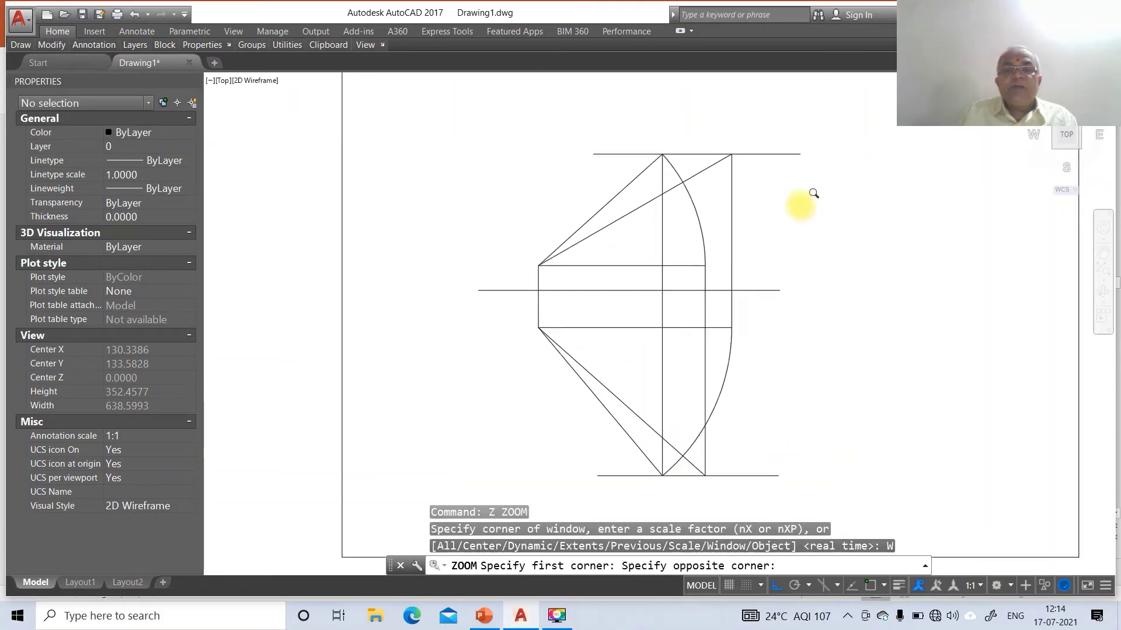
{"action": "left_click", "coordinate": [448, 276]}
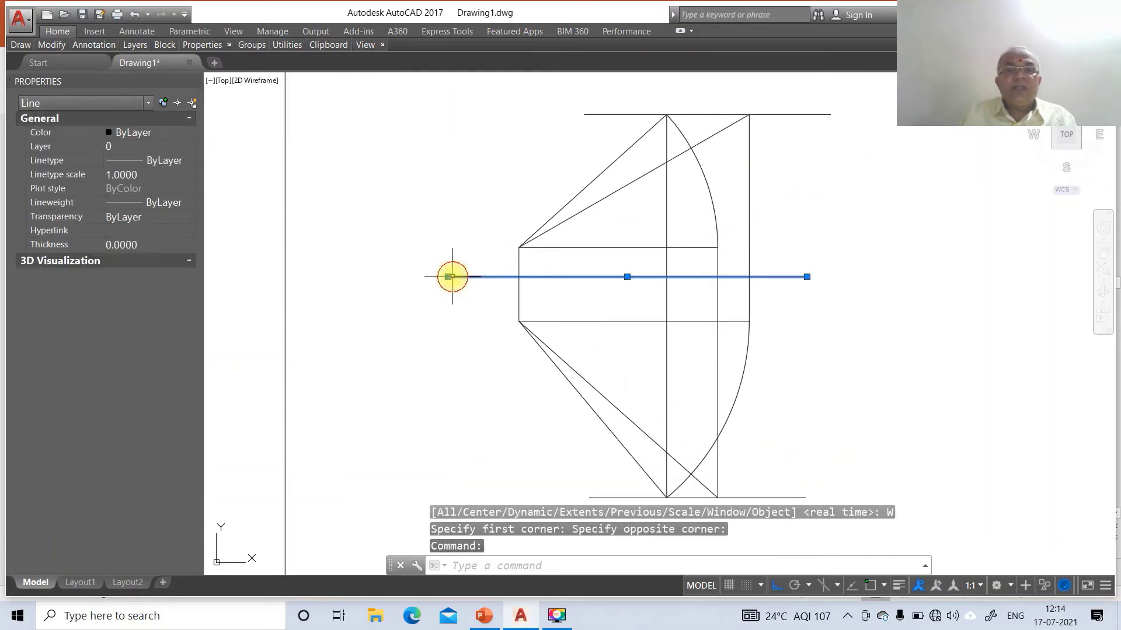
{"action": "left_click", "coordinate": [64, 147]}
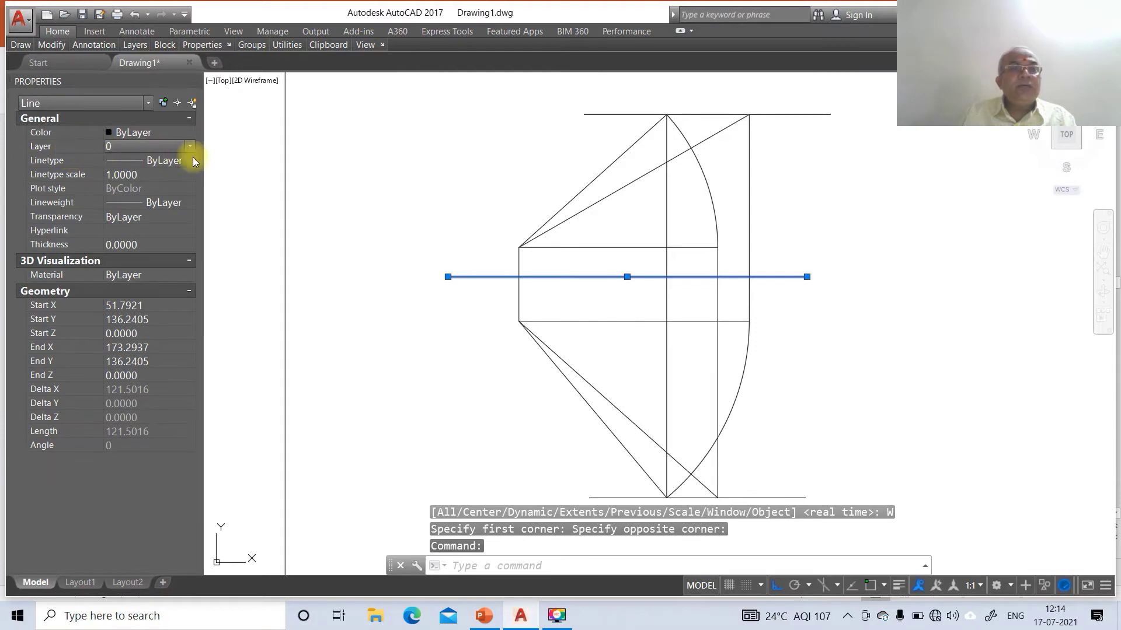
{"action": "left_click", "coordinate": [194, 147]}
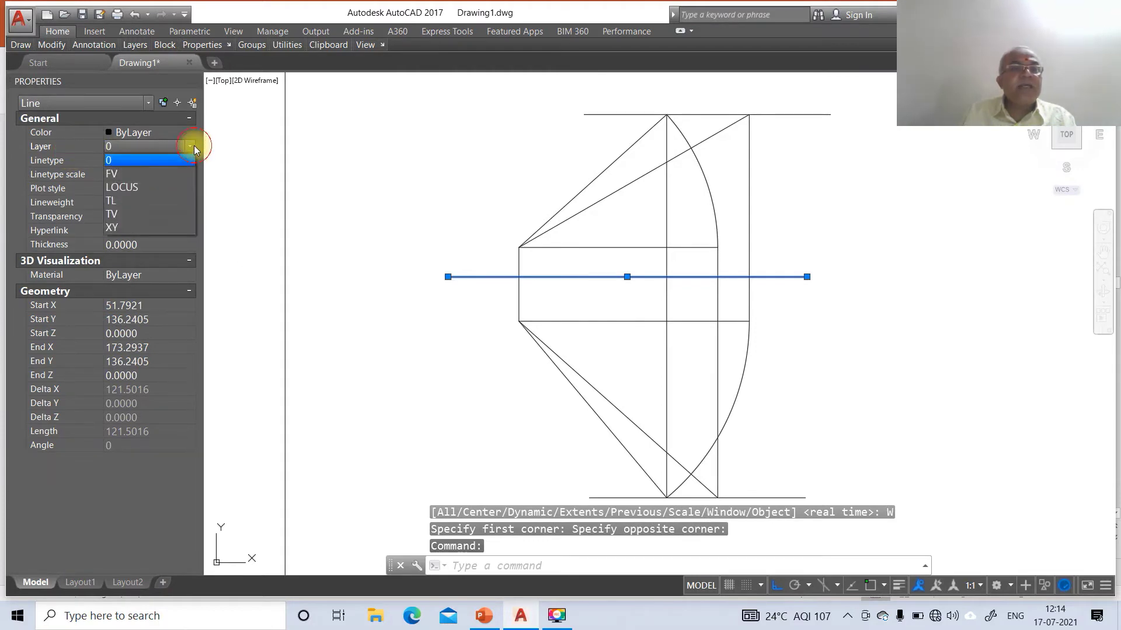
{"action": "left_click", "coordinate": [124, 226]}
{"action": "key", "text": "Escape"}
{"action": "key", "text": "Escape"}
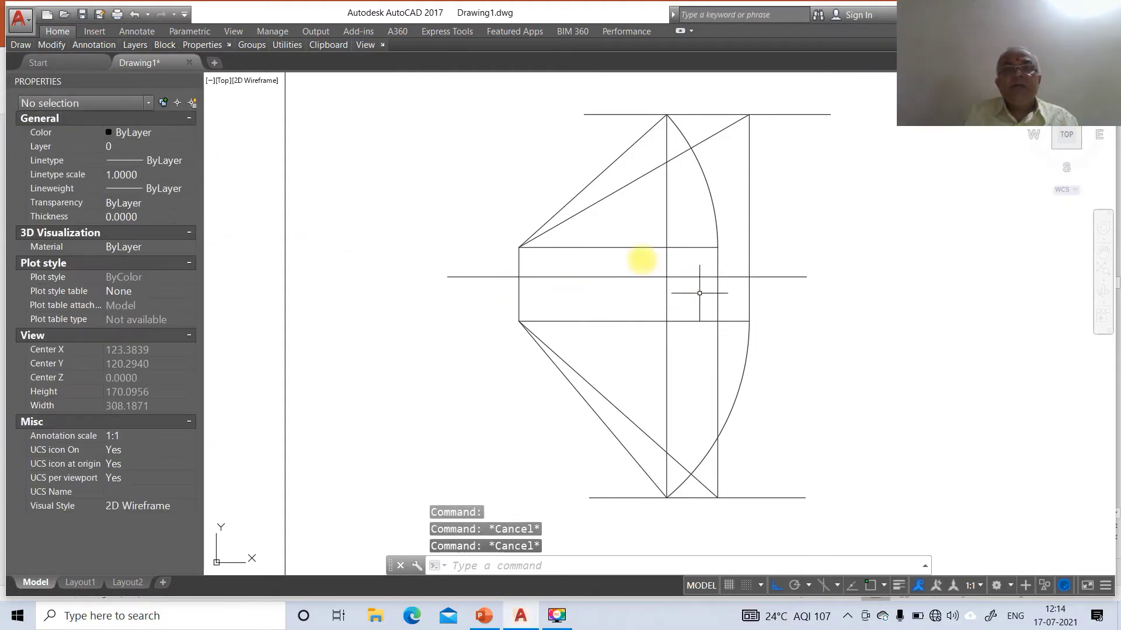
Move both long 30° diagonals onto layer TL and turn on lineweight display.
{"action": "left_click", "coordinate": [601, 200]}
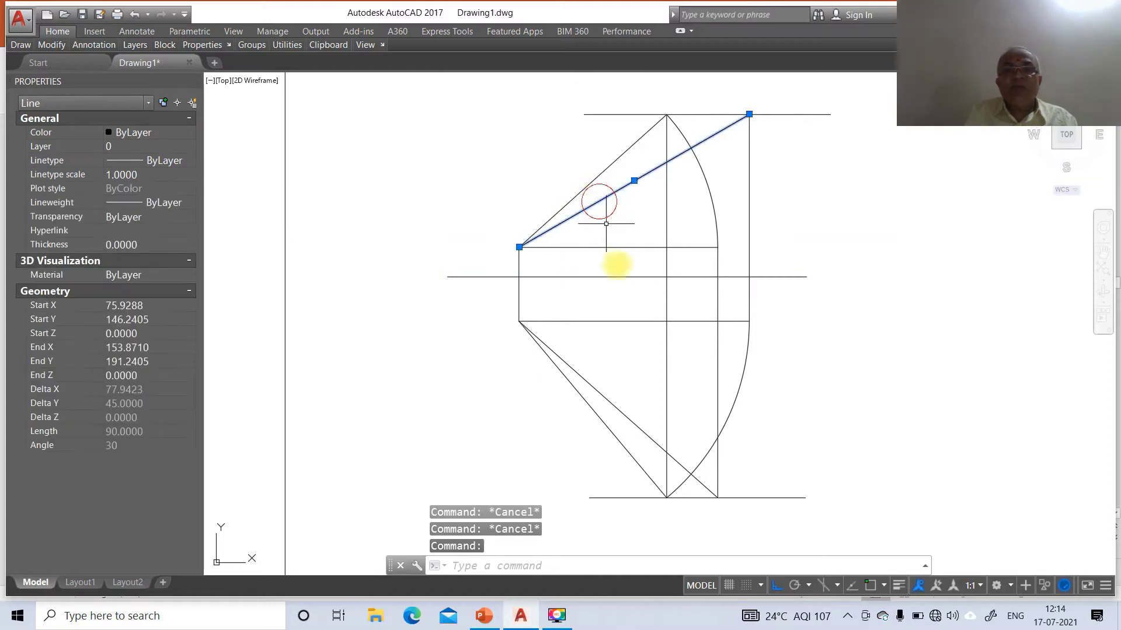
{"action": "left_click", "coordinate": [586, 380]}
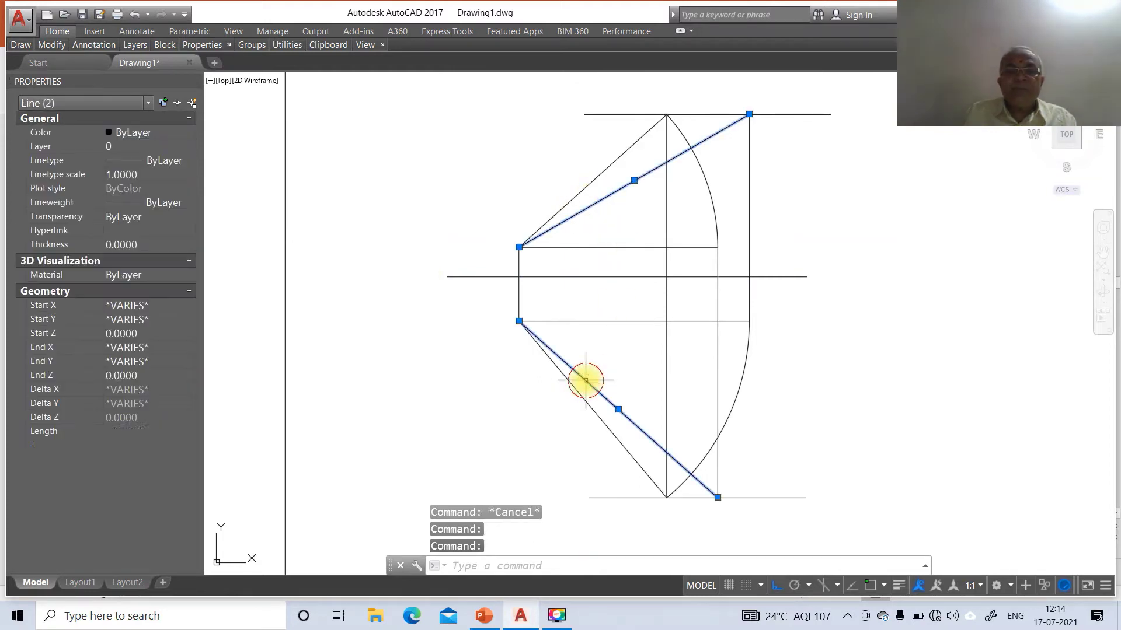
{"action": "left_click", "coordinate": [70, 151]}
{"action": "left_click", "coordinate": [189, 147]}
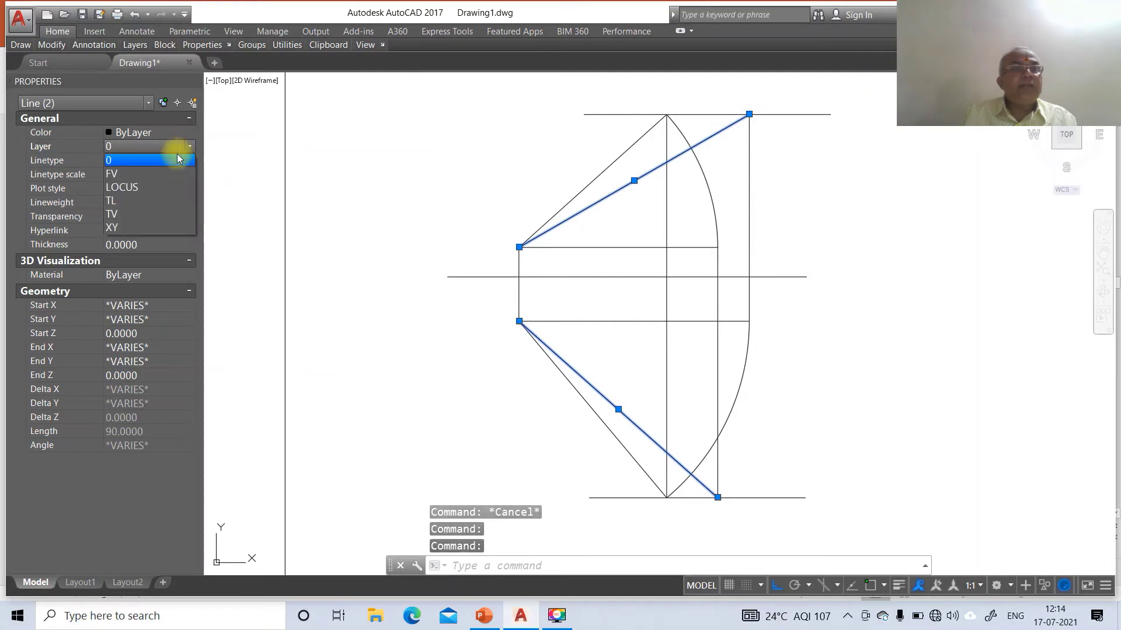
{"action": "left_click", "coordinate": [127, 201]}
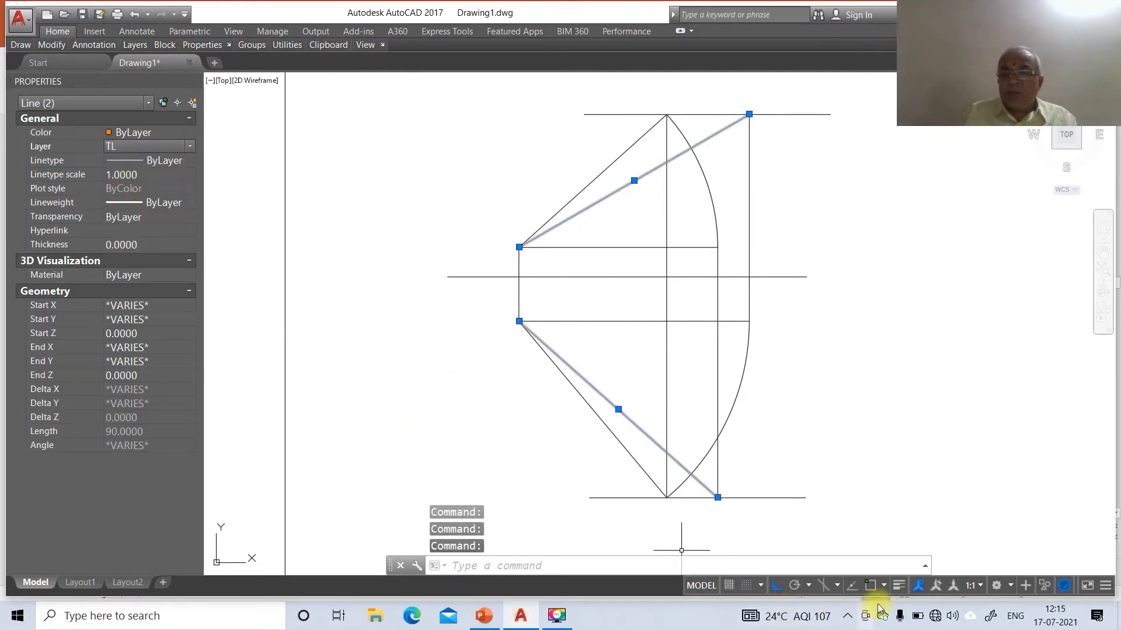
{"action": "left_click", "coordinate": [898, 586]}
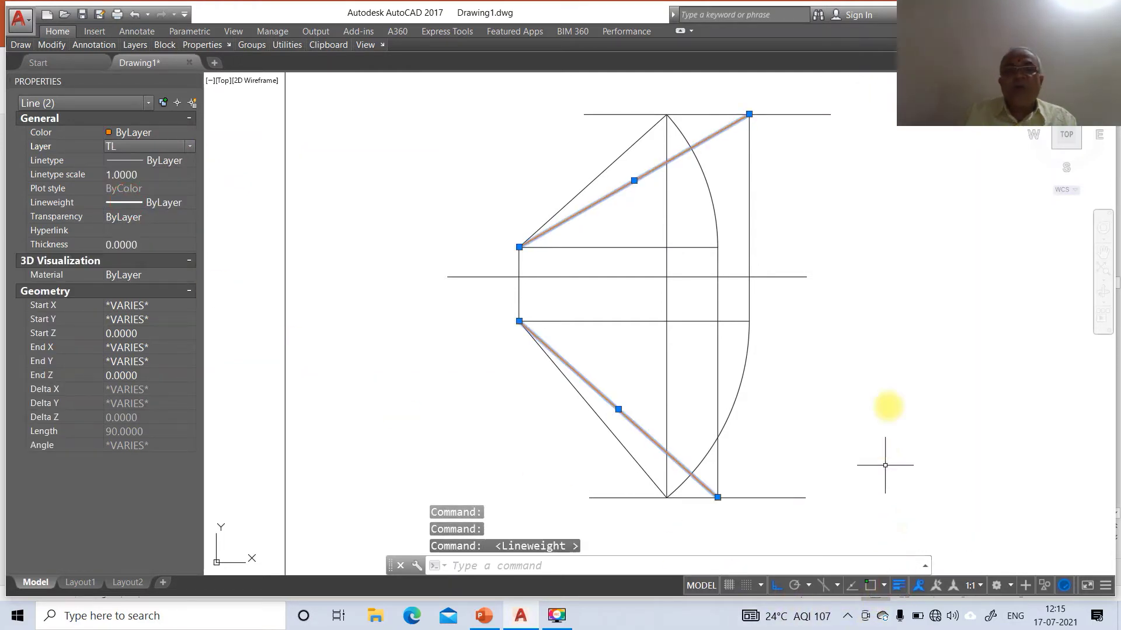
{"action": "key", "text": "Escape"}
{"action": "key", "text": "Escape"}
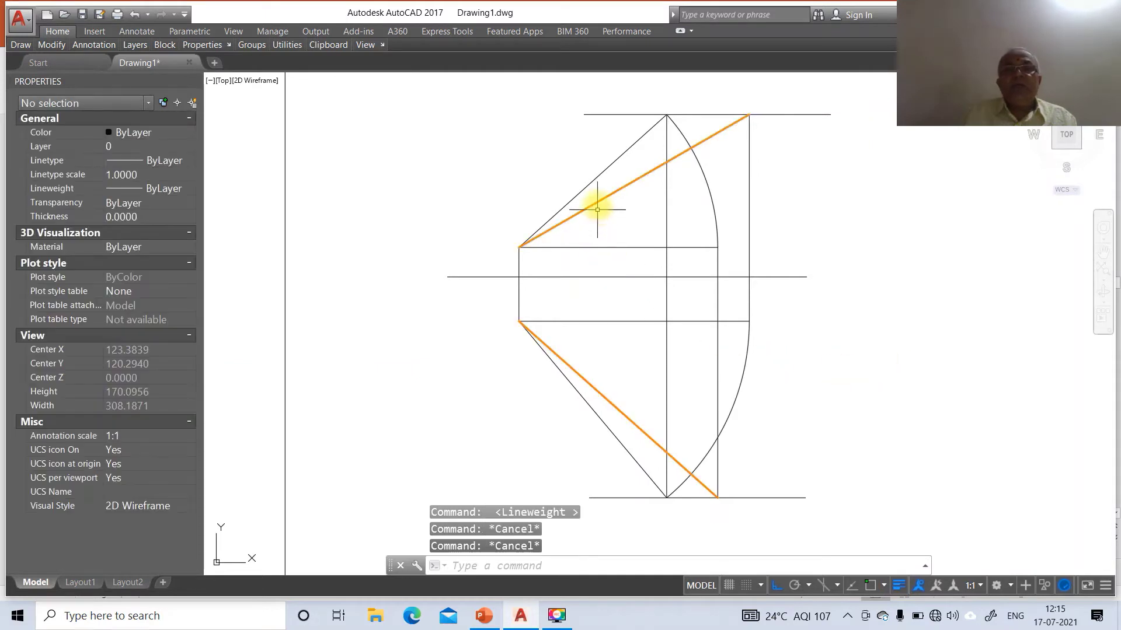
Put the short upper-left line on layer FV.
{"action": "left_click", "coordinate": [592, 182]}
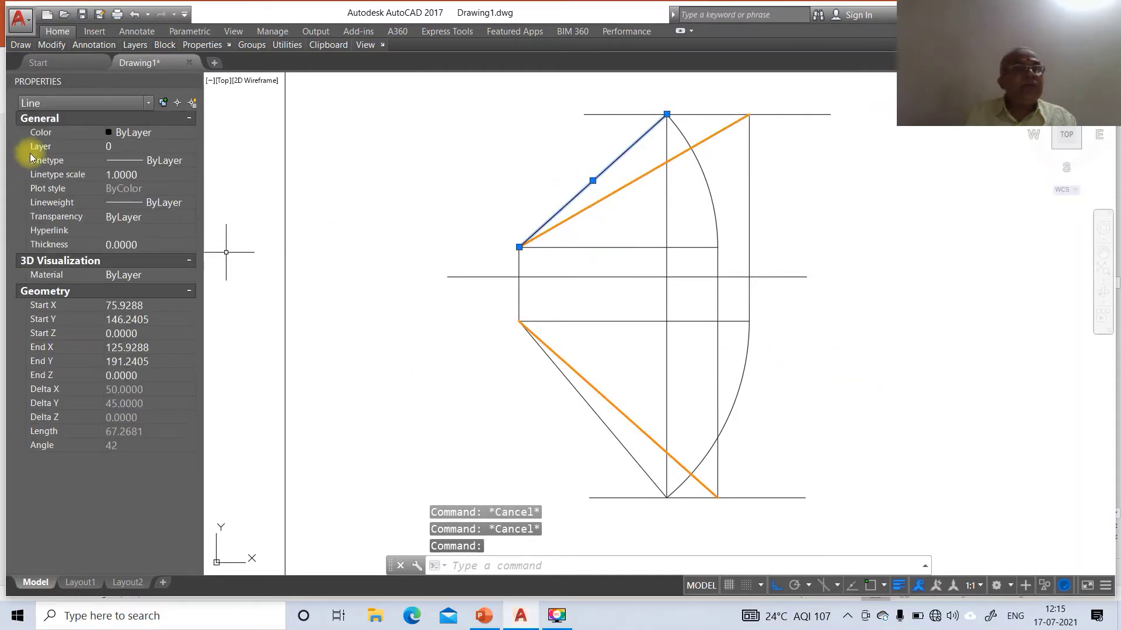
{"action": "left_click", "coordinate": [187, 147]}
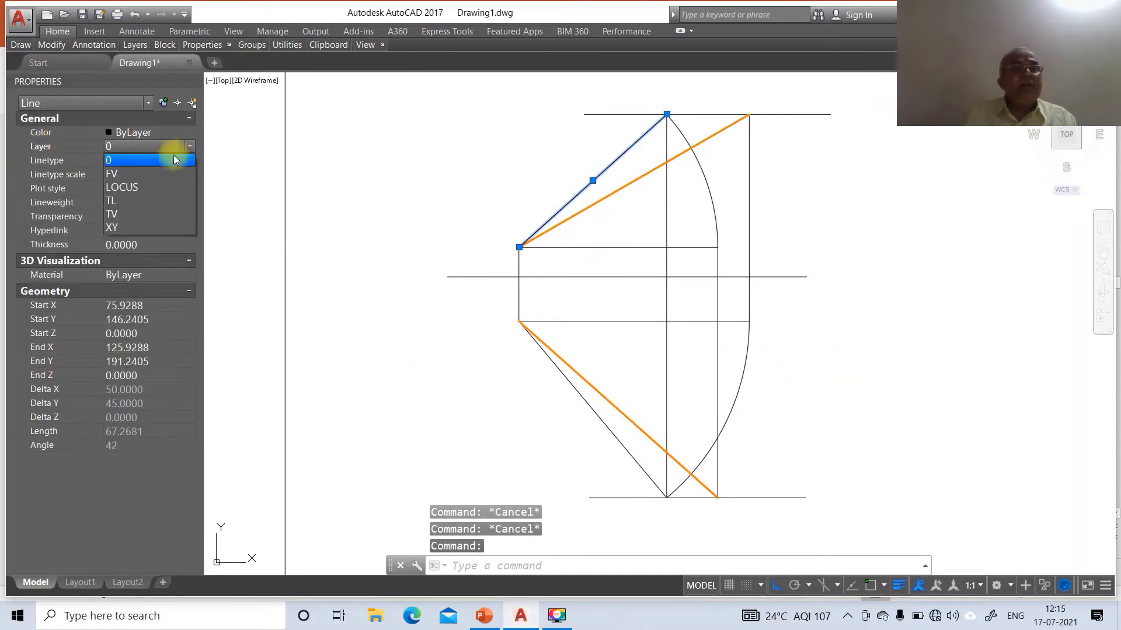
{"action": "left_click", "coordinate": [145, 173]}
{"action": "key", "text": "Escape"}
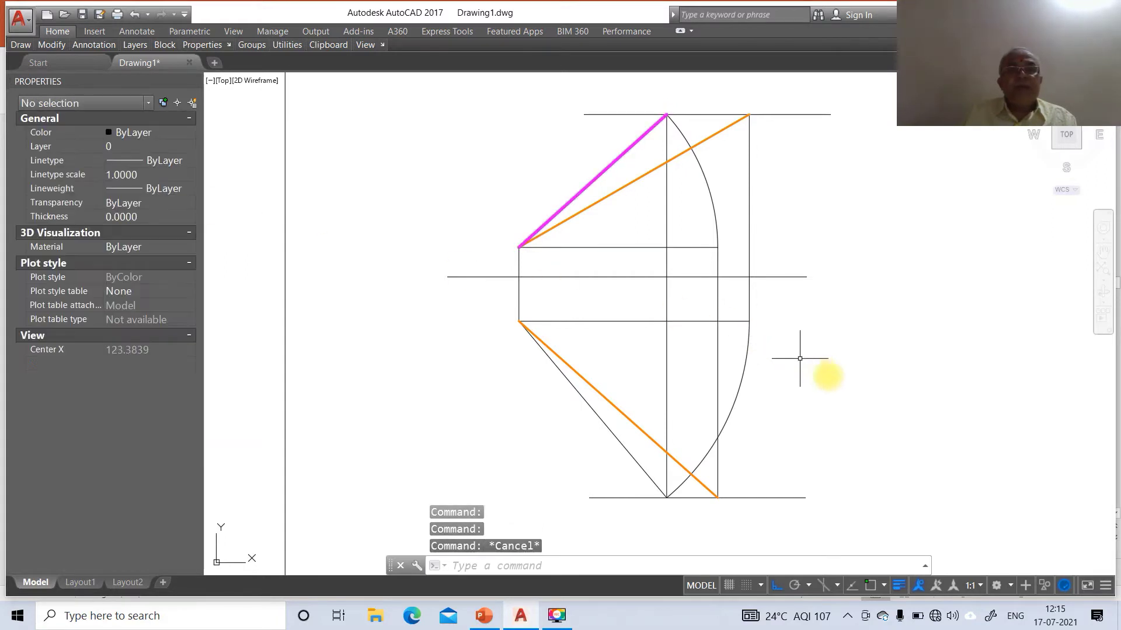
{"action": "key", "text": "Escape"}
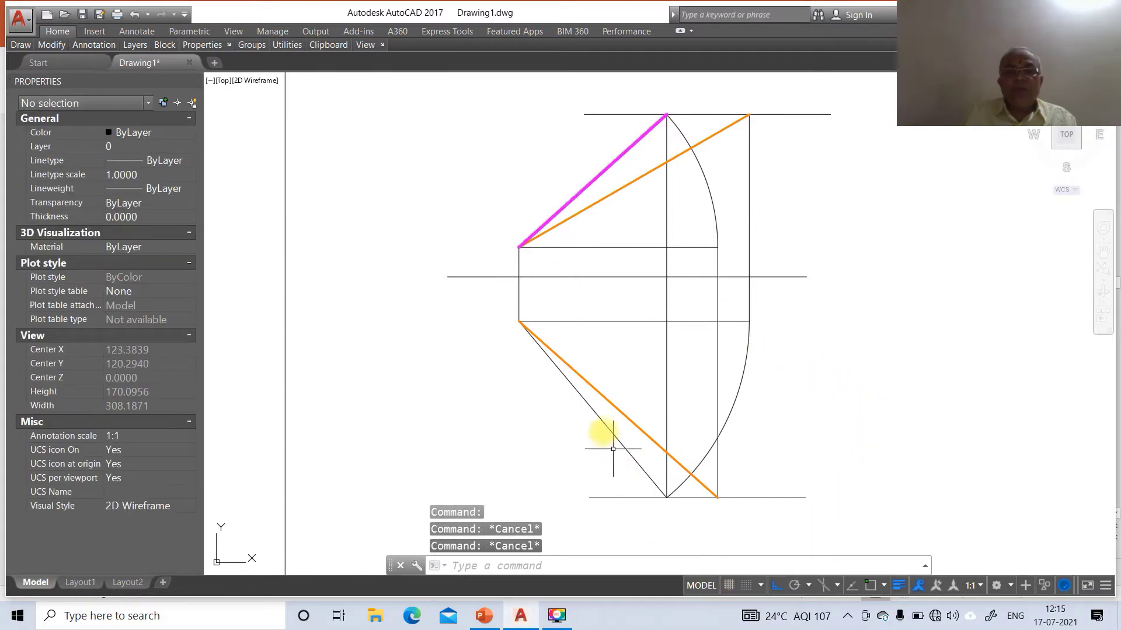
Move the lower-left diagonal onto the red layer.
{"action": "left_click", "coordinate": [606, 419]}
{"action": "left_click", "coordinate": [595, 438]}
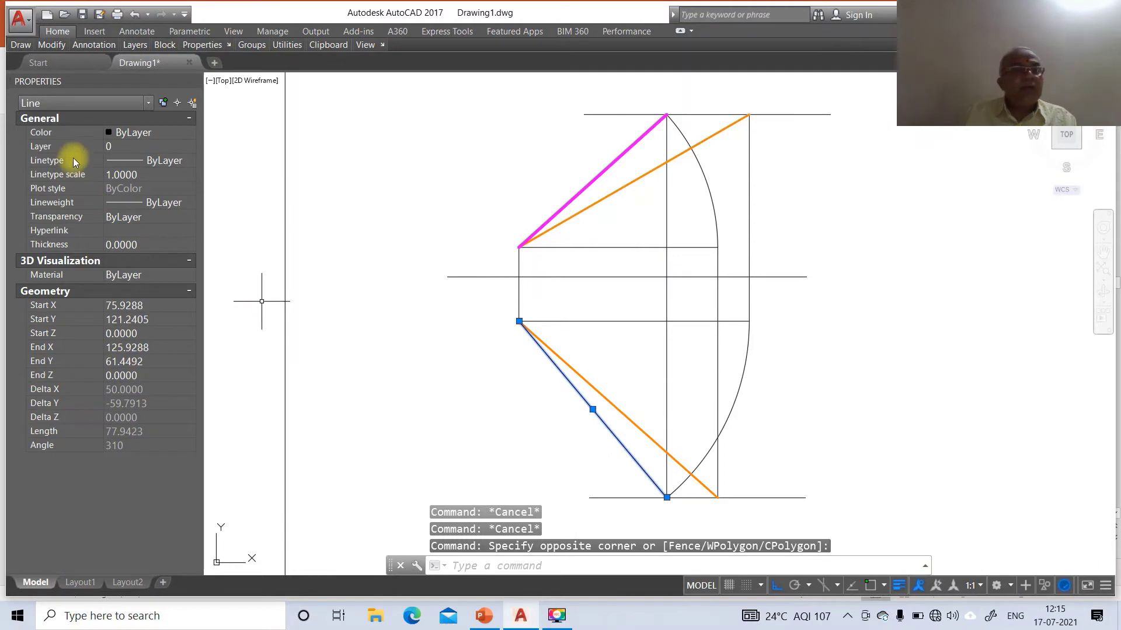
{"action": "left_click", "coordinate": [180, 147]}
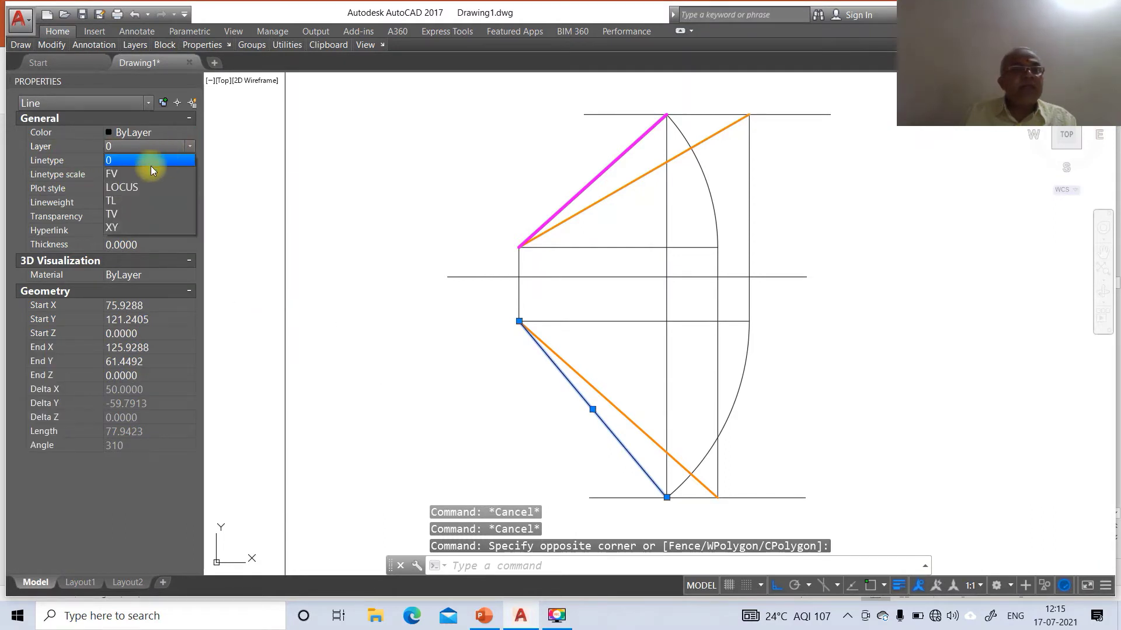
{"action": "left_click", "coordinate": [134, 175]}
{"action": "left_click", "coordinate": [119, 208]}
{"action": "key", "text": "Escape"}
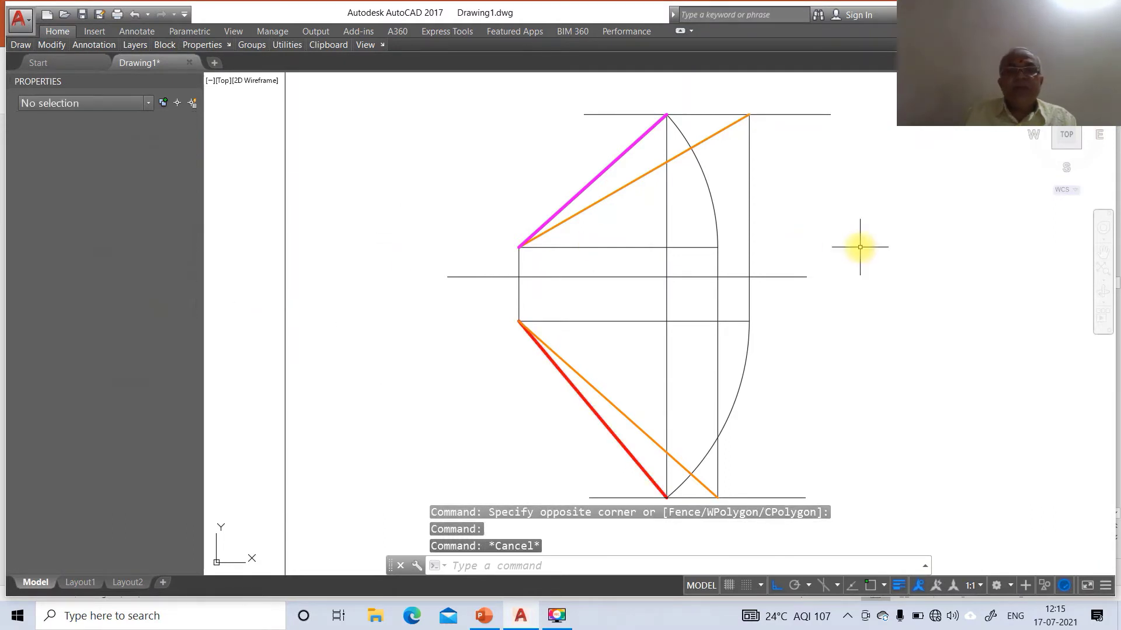
{"action": "key", "text": "Escape"}
Put the top and bottom horizontal lines on layer LOCUS.
{"action": "left_click", "coordinate": [788, 114]}
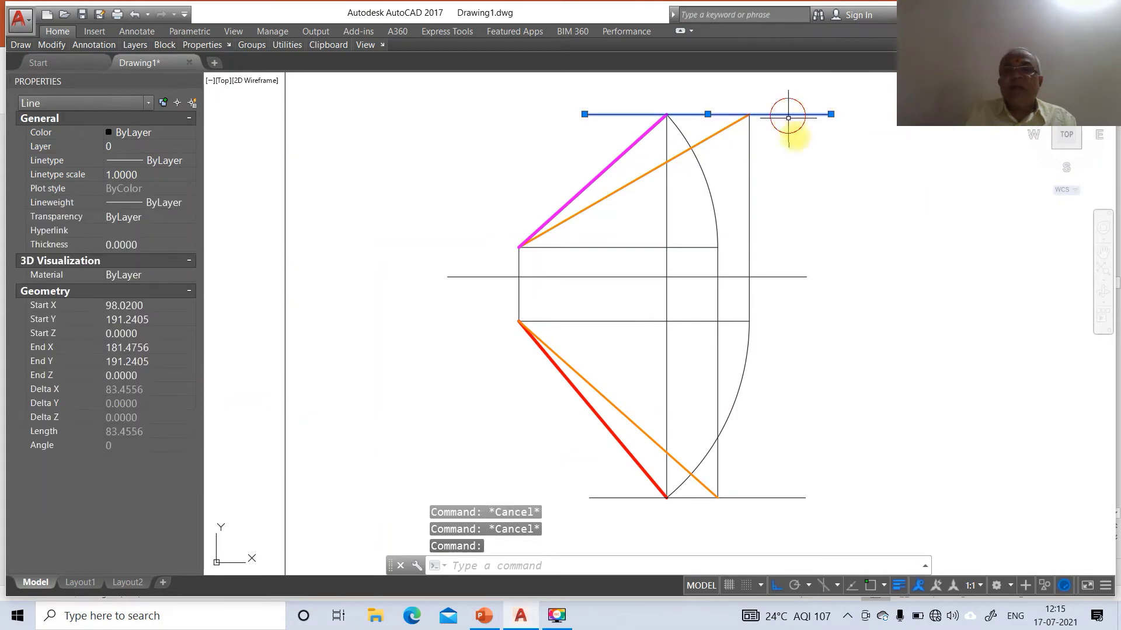
{"action": "left_click", "coordinate": [795, 497]}
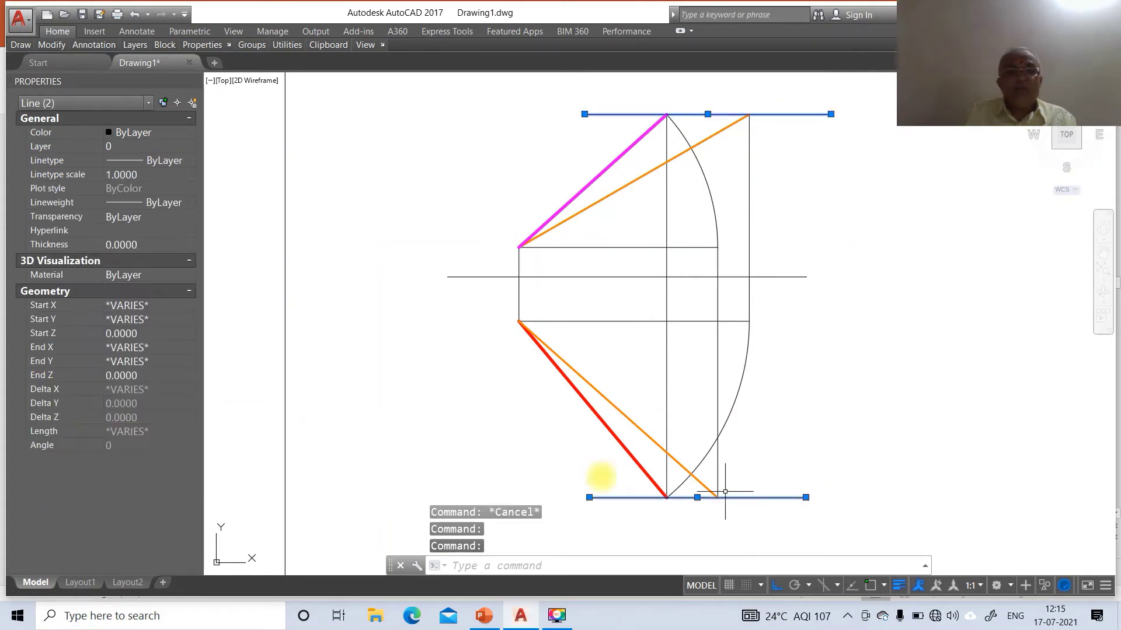
{"action": "left_click", "coordinate": [188, 146]}
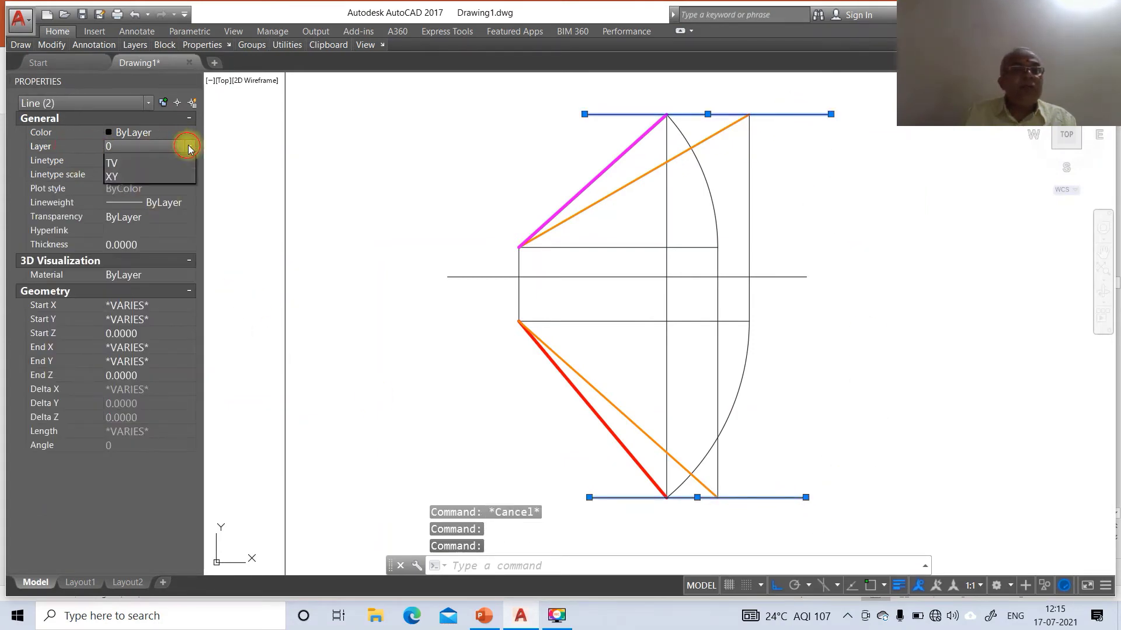
{"action": "left_click", "coordinate": [151, 188]}
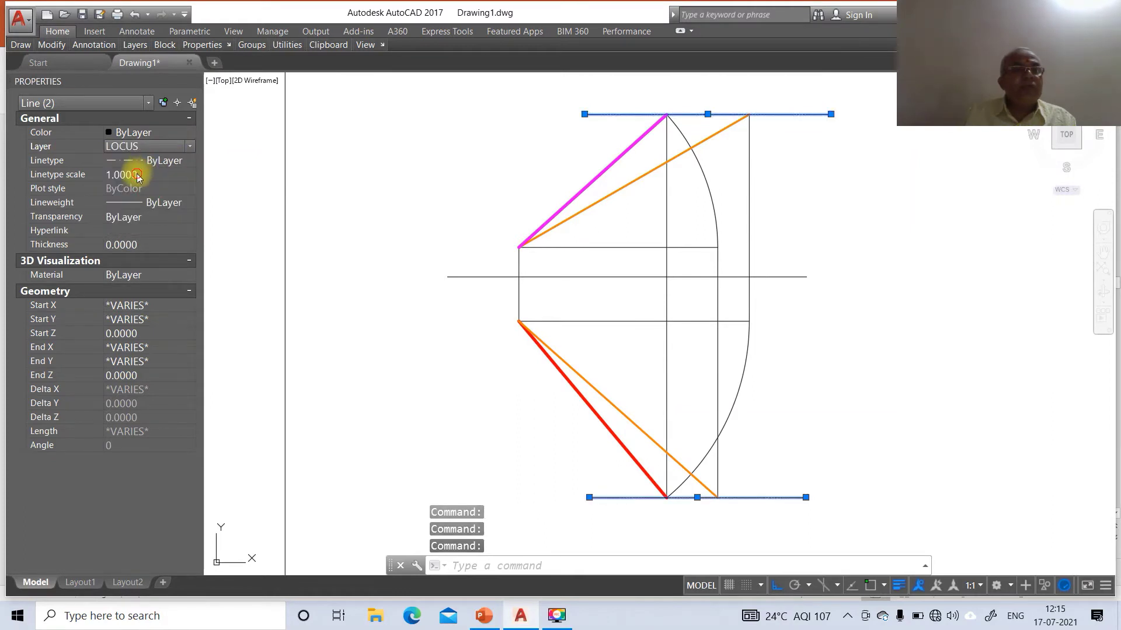
{"action": "left_click", "coordinate": [138, 175]}
Set the linetype scale of both LOCUS horizontals to 10.
{"action": "type", "text": "10"}
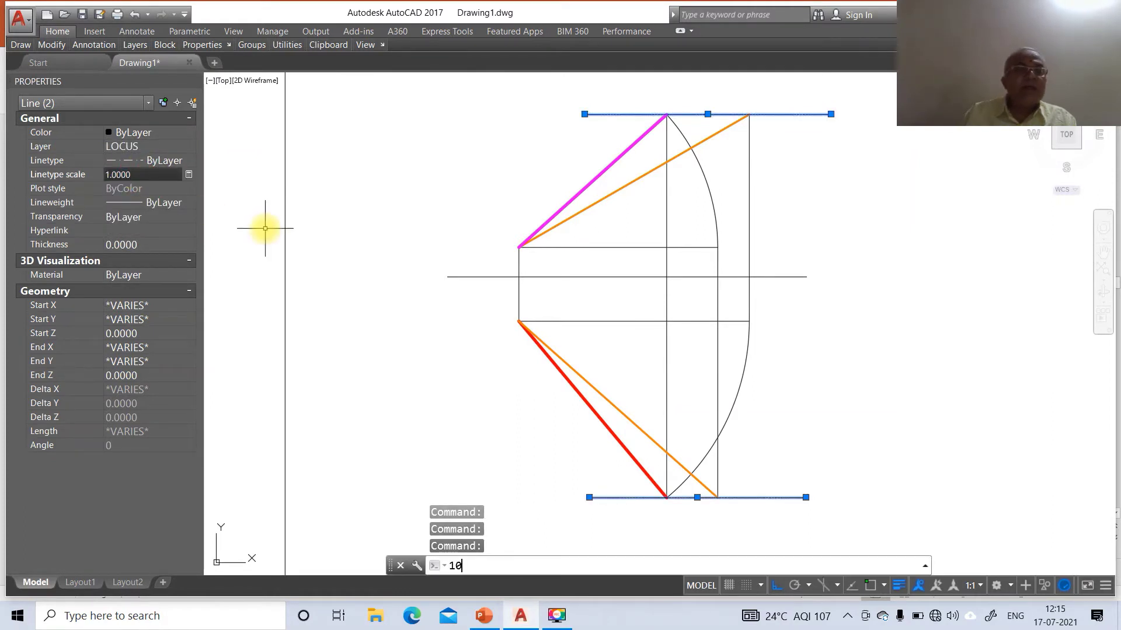
{"action": "left_click", "coordinate": [145, 175]}
{"action": "left_click_drag", "start_coordinate": [145, 175], "coordinate": [76, 174]}
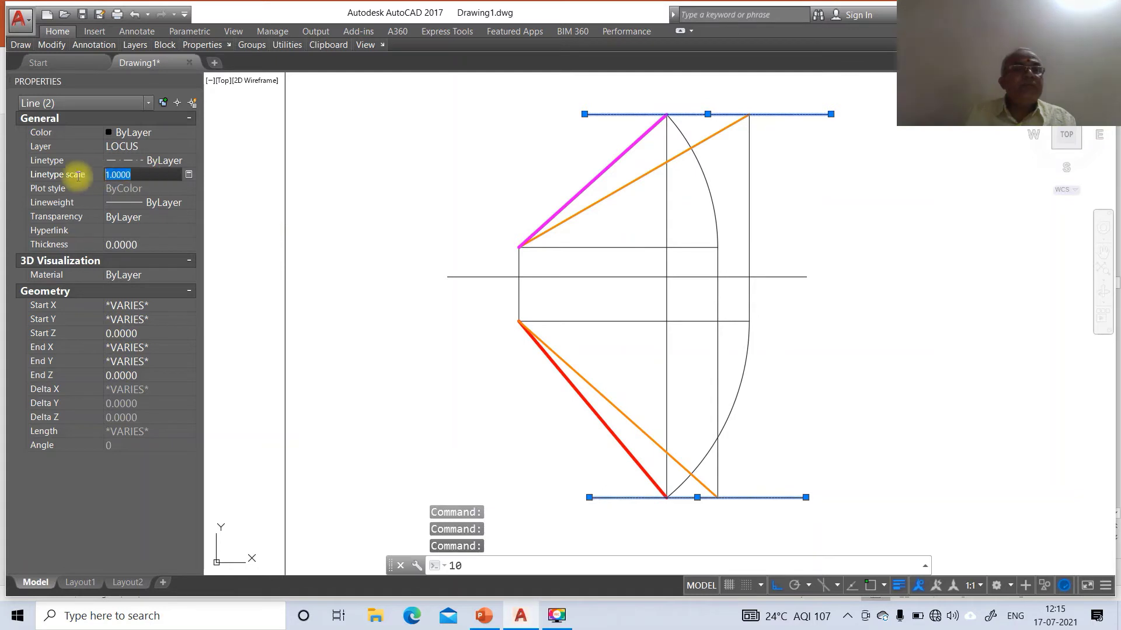
{"action": "type", "text": "10"}
{"action": "key", "text": "Return"}
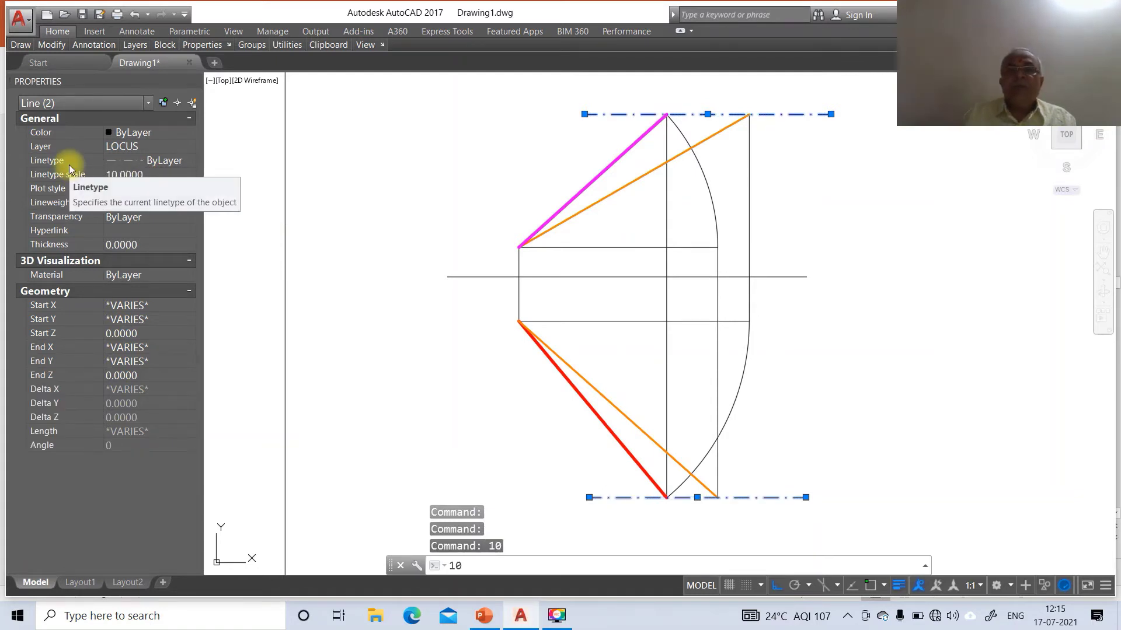
{"action": "key", "text": "Escape"}
{"action": "key", "text": "Escape"}
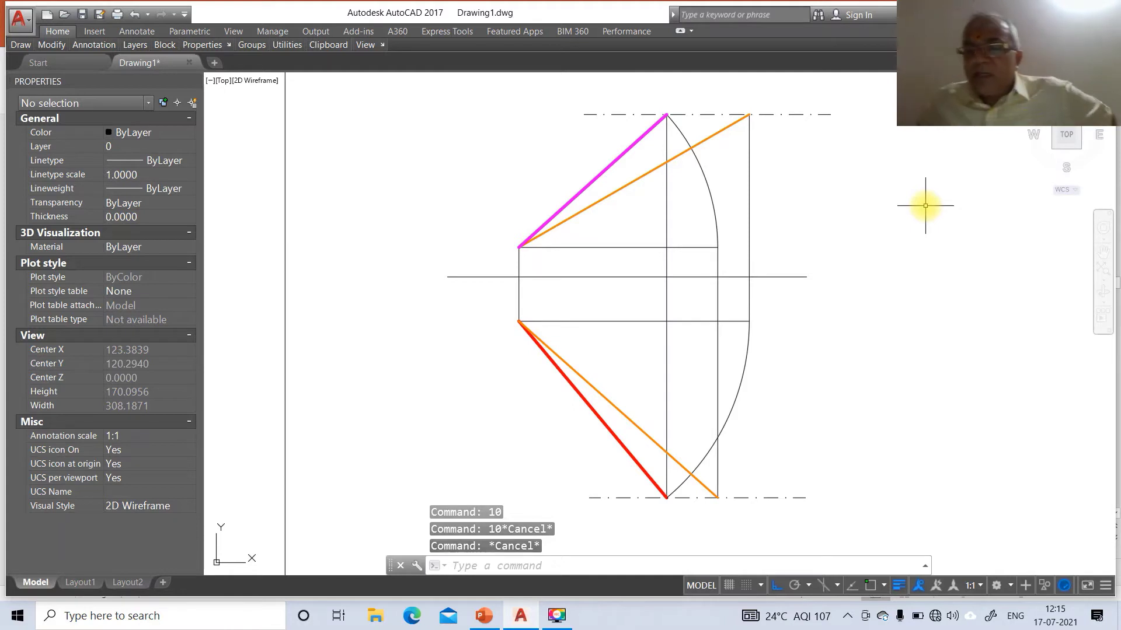
Edit the Standard dimension style, setting linear precision to whole numbers.
{"action": "type", "text": "DDIM"}
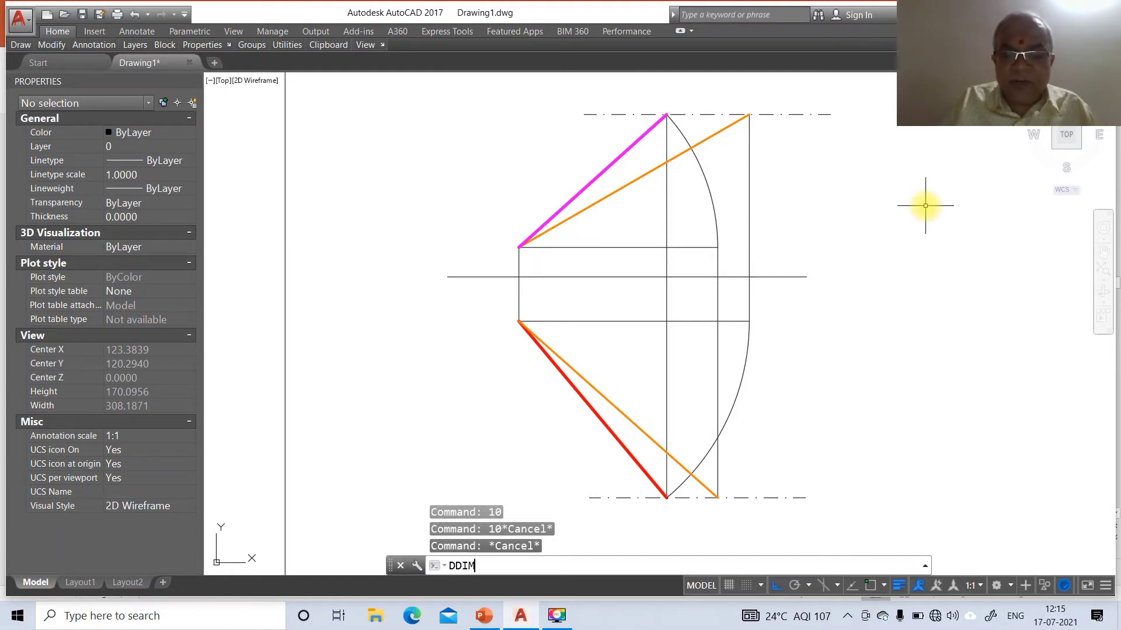
{"action": "key", "text": "Return"}
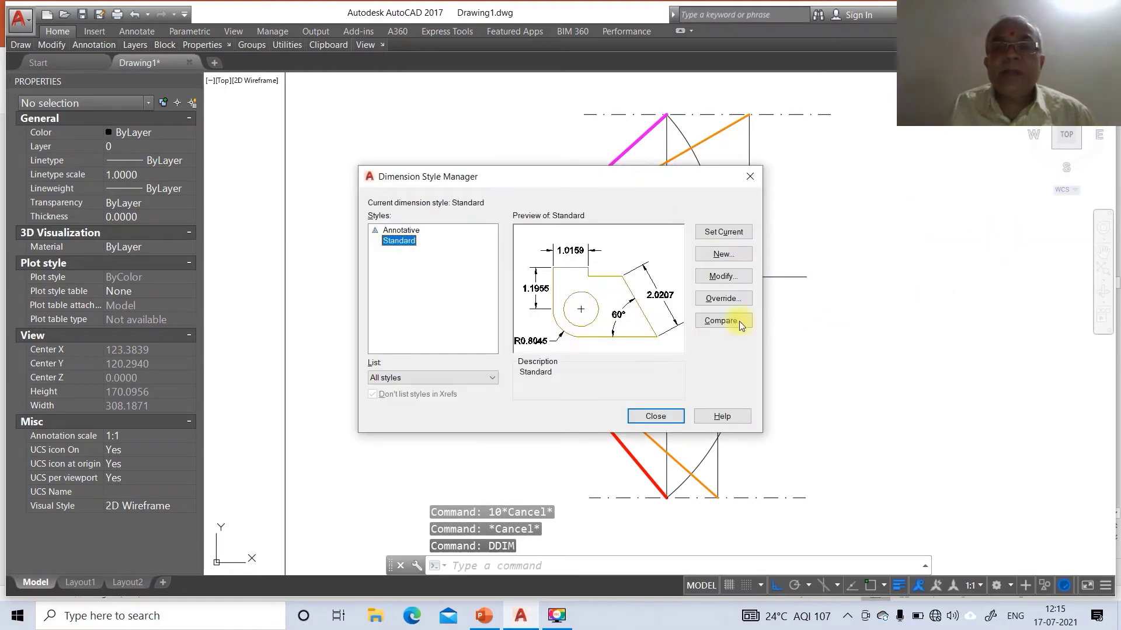
{"action": "left_click", "coordinate": [749, 277]}
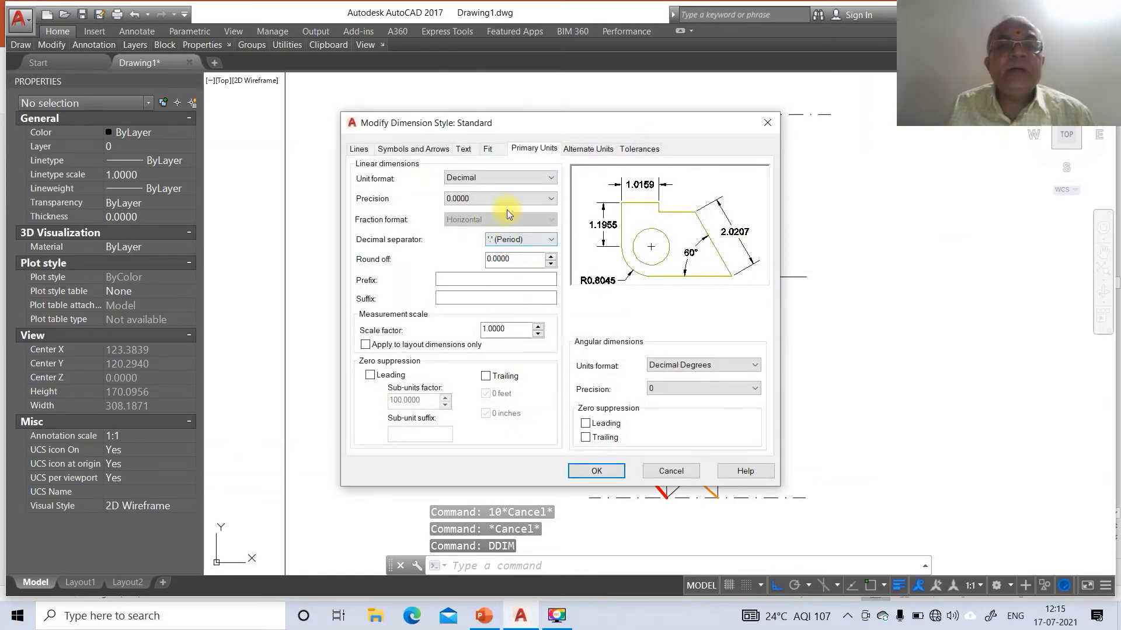
{"action": "left_click", "coordinate": [488, 200]}
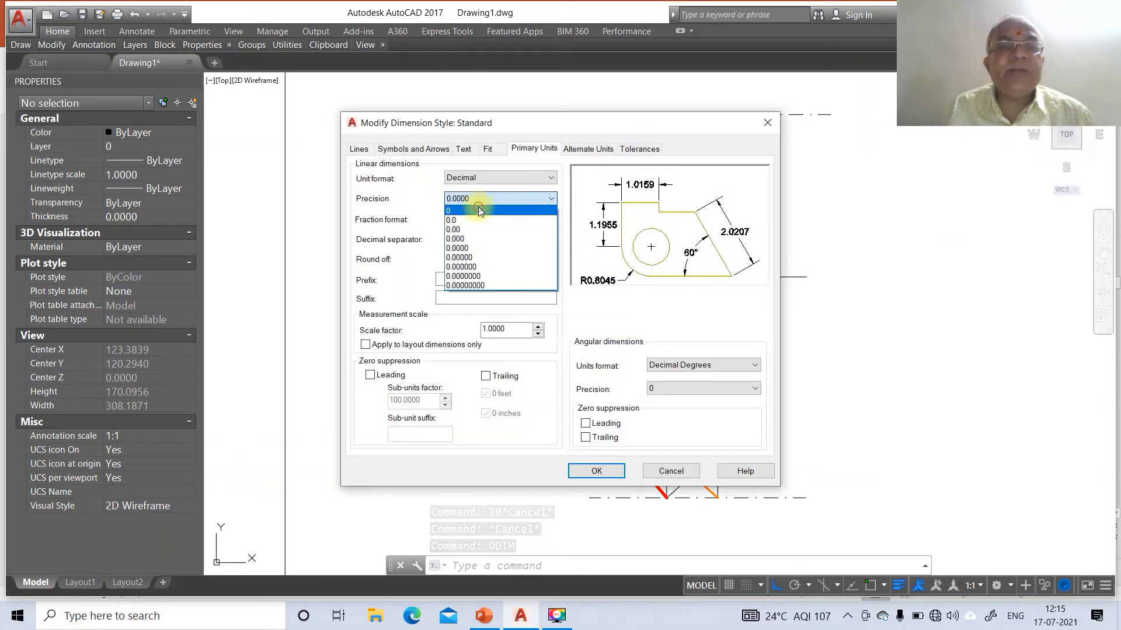
{"action": "left_click", "coordinate": [477, 206]}
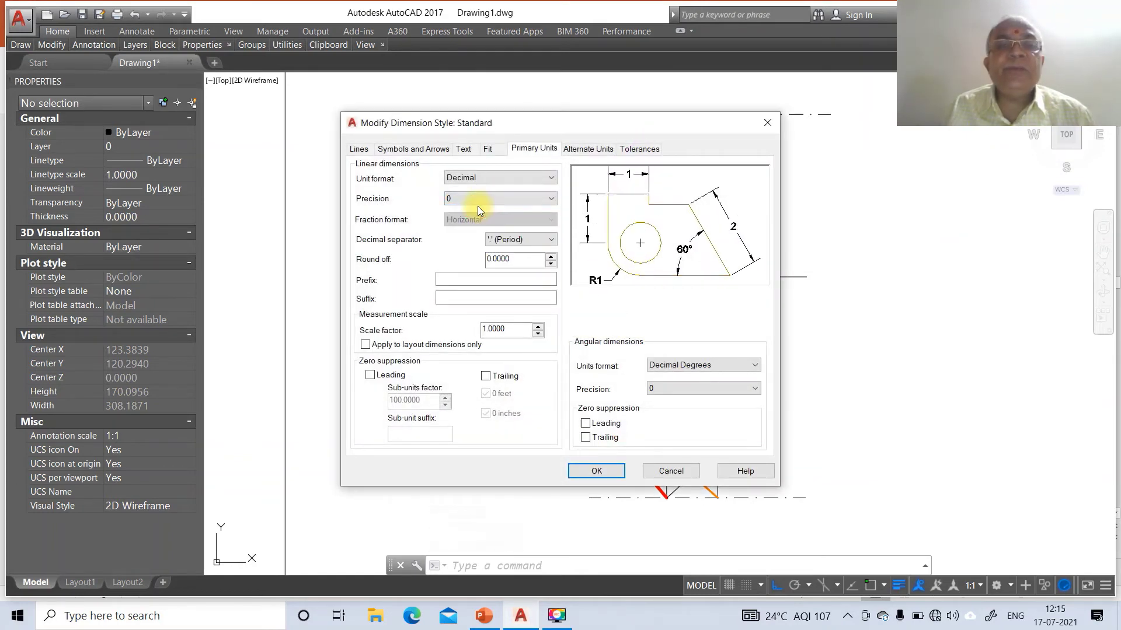
Place dimension text above and aligned with the dimension line, with offset 2.
{"action": "left_click", "coordinate": [467, 150]}
{"action": "left_click_drag", "start_coordinate": [529, 252], "coordinate": [497, 246]}
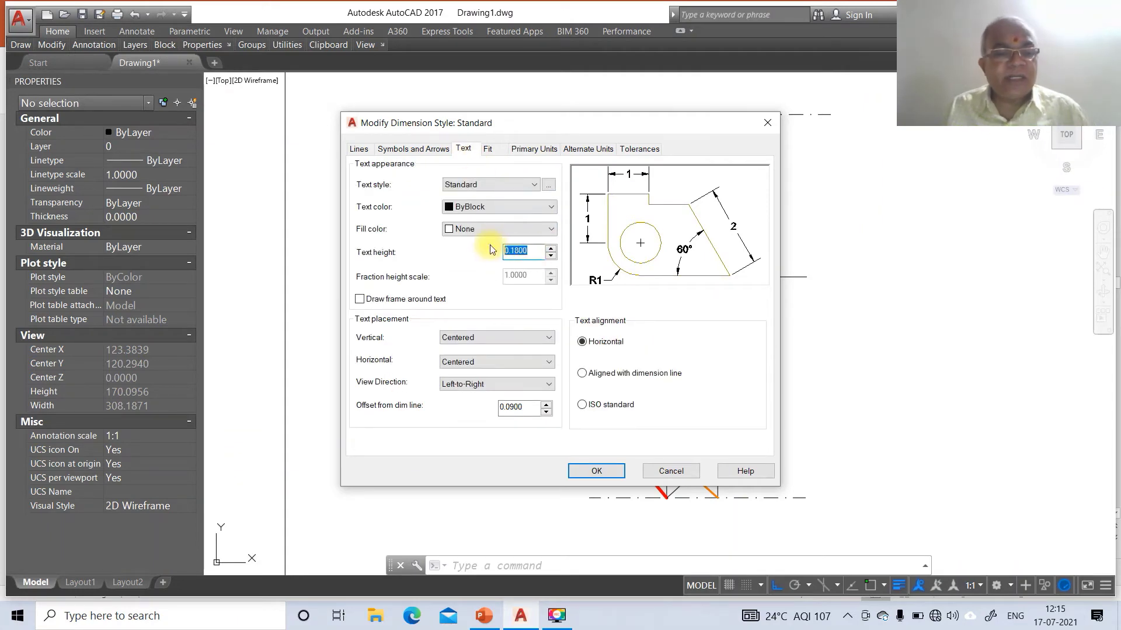
{"action": "left_click", "coordinate": [585, 374]}
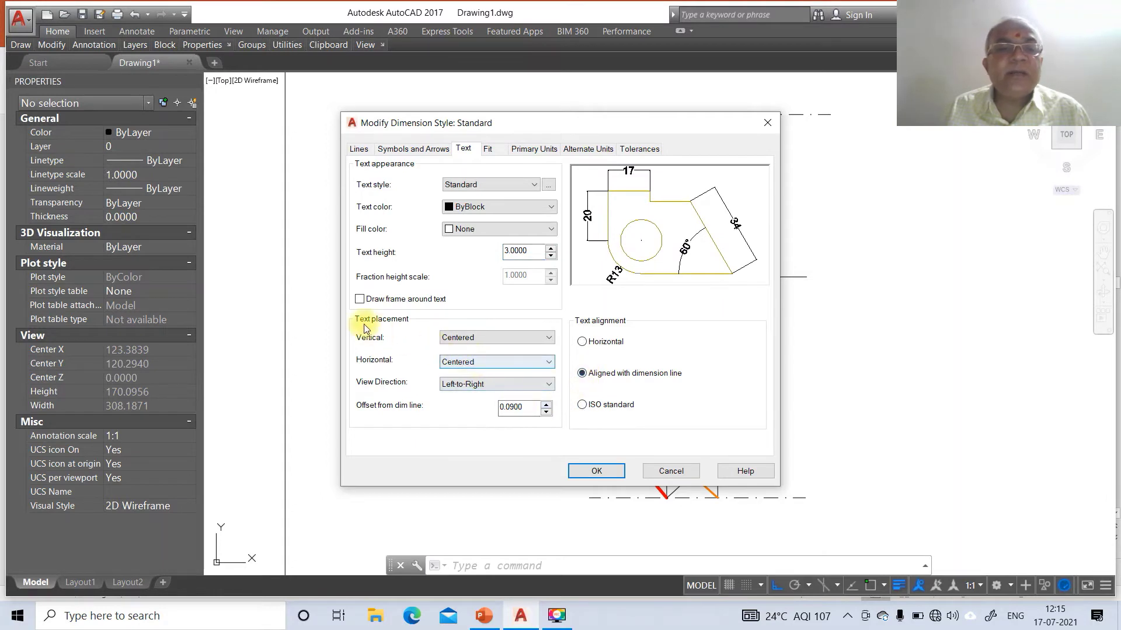
{"action": "left_click", "coordinate": [548, 337]}
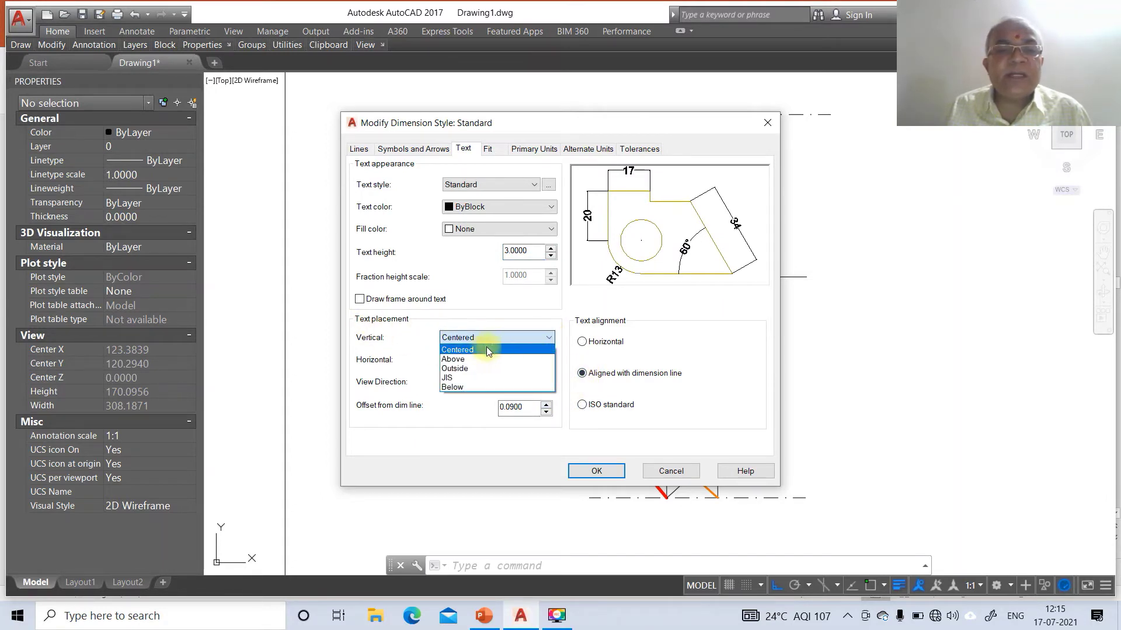
{"action": "left_click", "coordinate": [481, 358]}
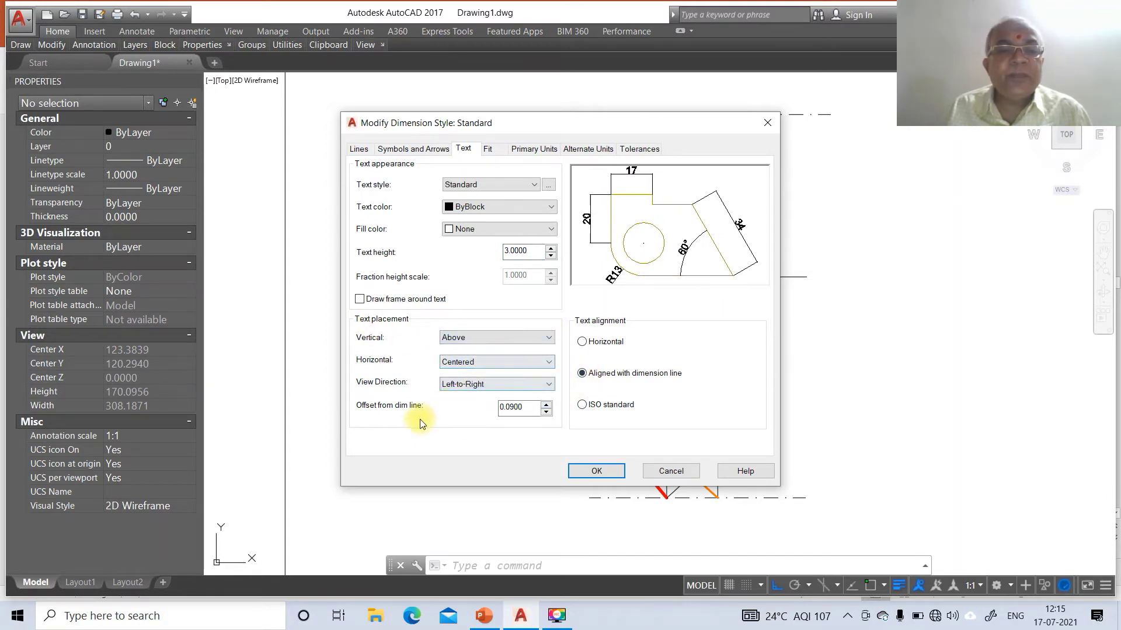
{"action": "left_click_drag", "start_coordinate": [531, 407], "coordinate": [486, 403]}
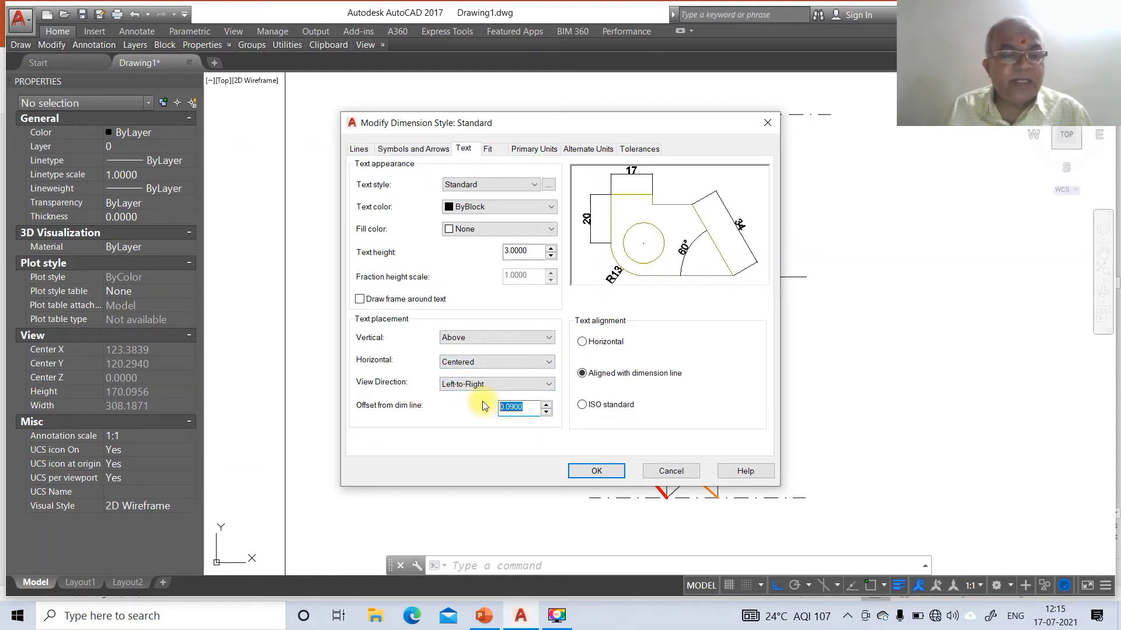
{"action": "type", "text": "2"}
Set arrow size to 3, apply the style changes and close the manager.
{"action": "left_click", "coordinate": [409, 149]}
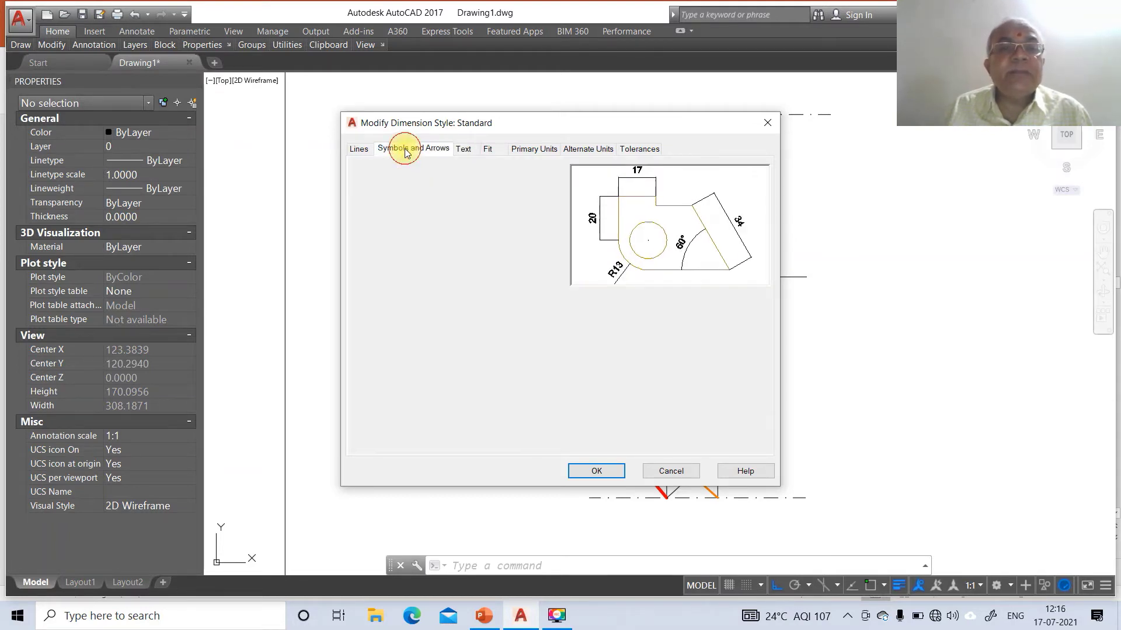
{"action": "left_click_drag", "start_coordinate": [391, 296], "coordinate": [351, 291]}
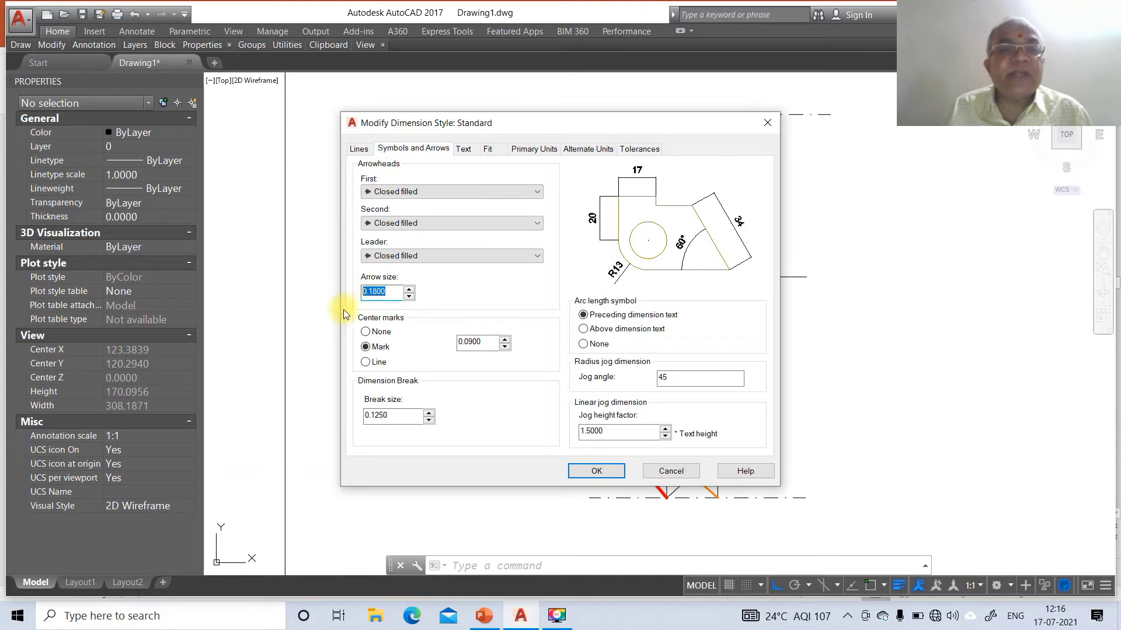
{"action": "type", "text": "3"}
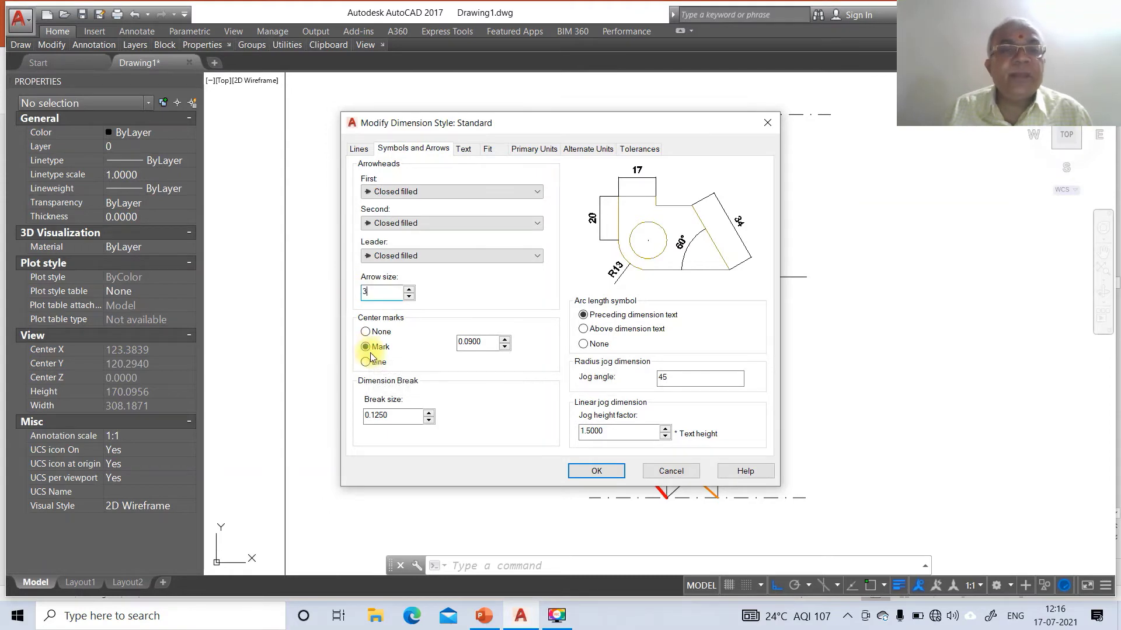
{"action": "left_click", "coordinate": [365, 149]}
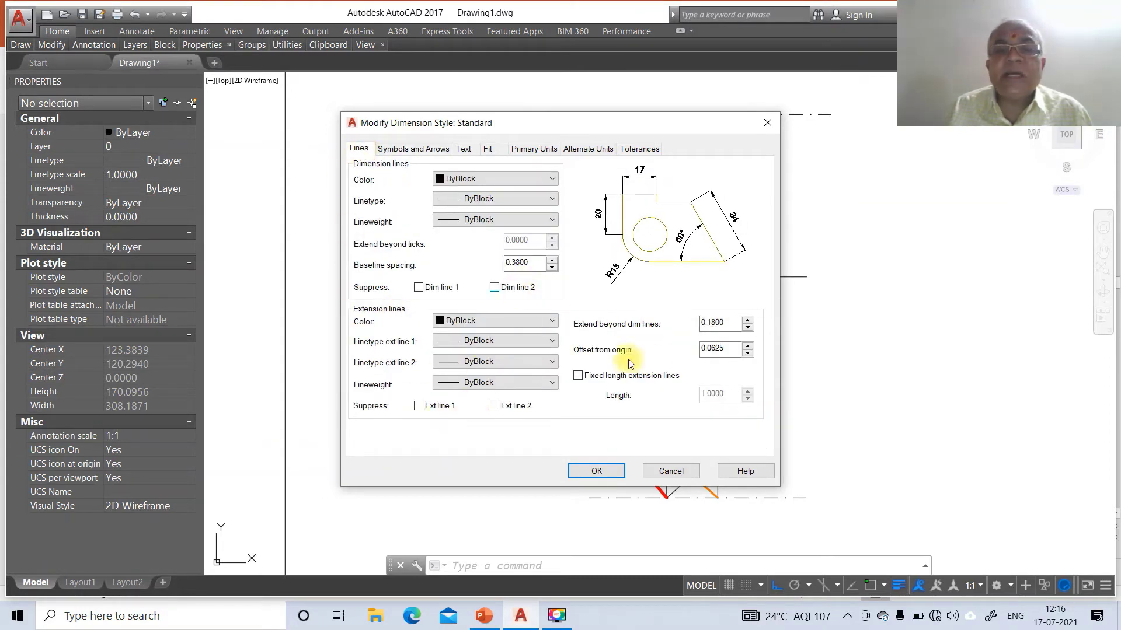
{"action": "left_click_drag", "start_coordinate": [730, 352], "coordinate": [665, 353]}
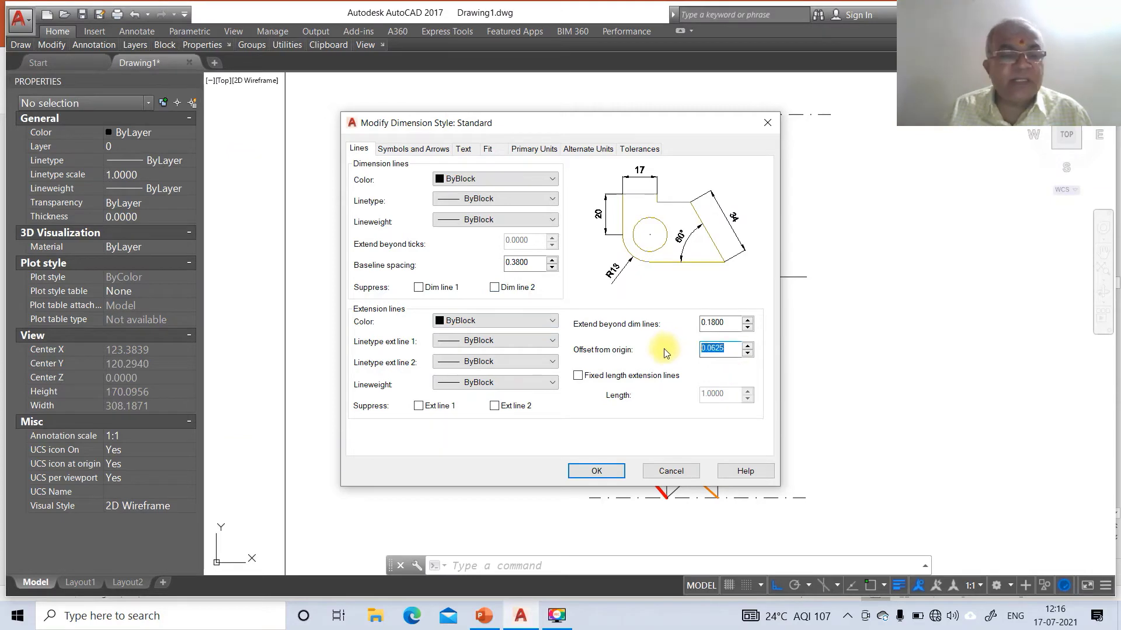
{"action": "left_click", "coordinate": [597, 471]}
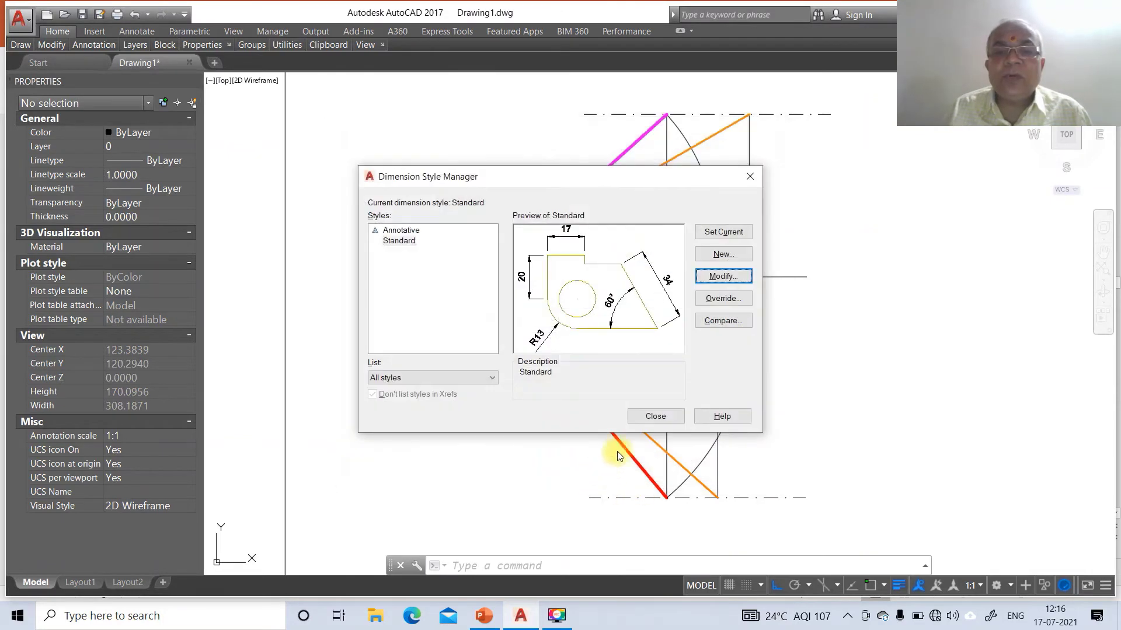
{"action": "left_click", "coordinate": [656, 416]}
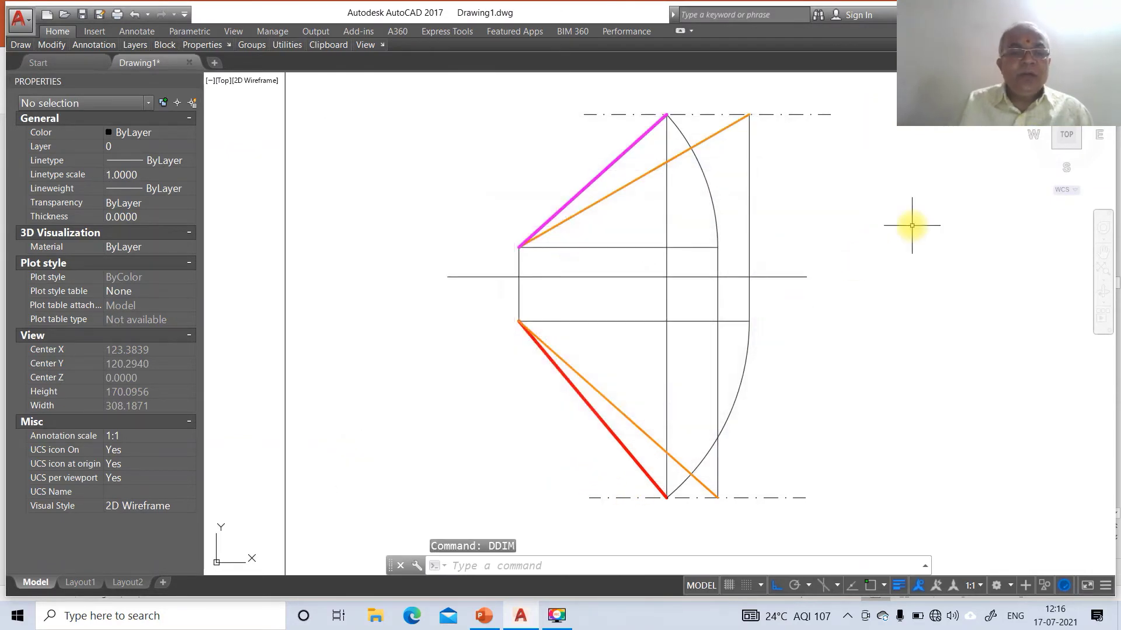
Start a DIM dimension from the upper-left line end, then cancel the faulty attempt.
{"action": "type", "text": "D"}
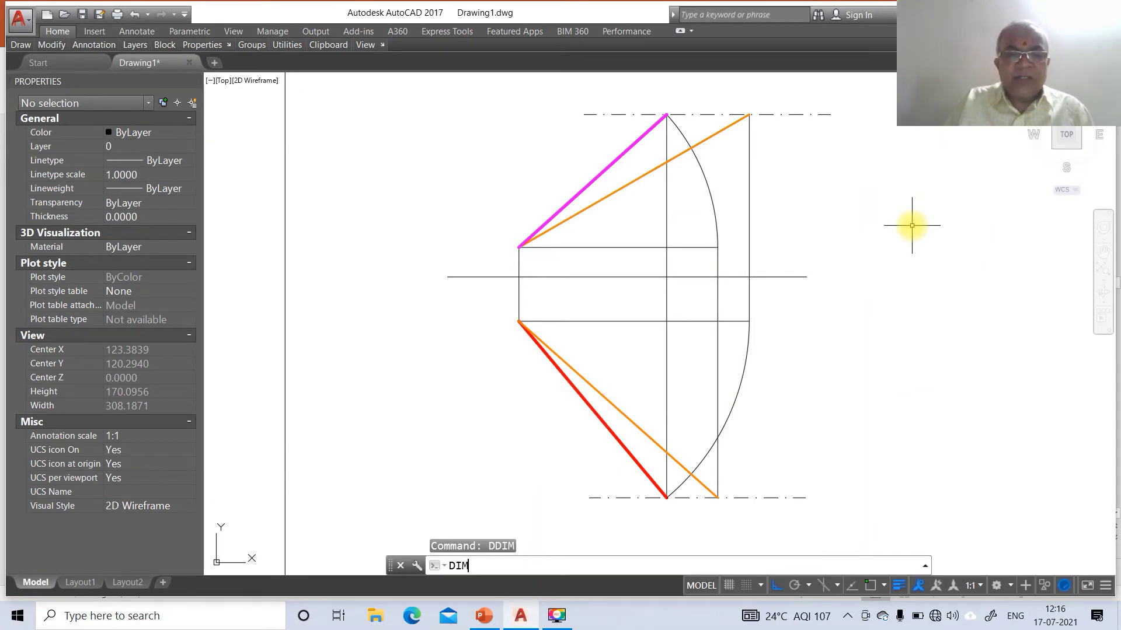
{"action": "type", "text": "IM"}
{"action": "key", "text": "Return"}
{"action": "type", "text": "INT"}
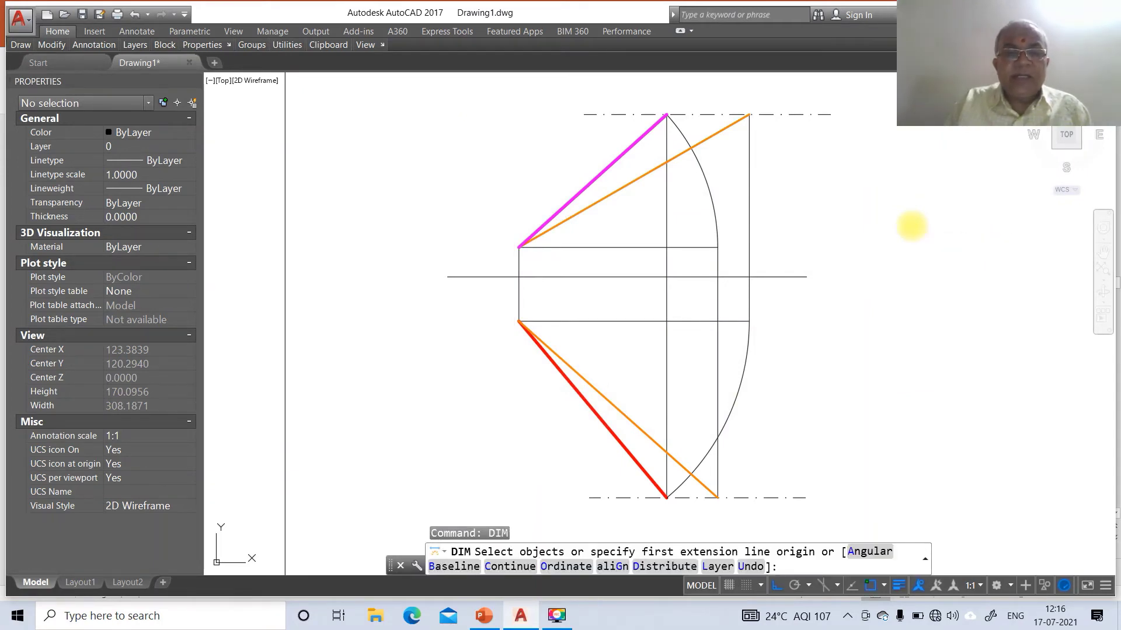
{"action": "key", "text": "Return"}
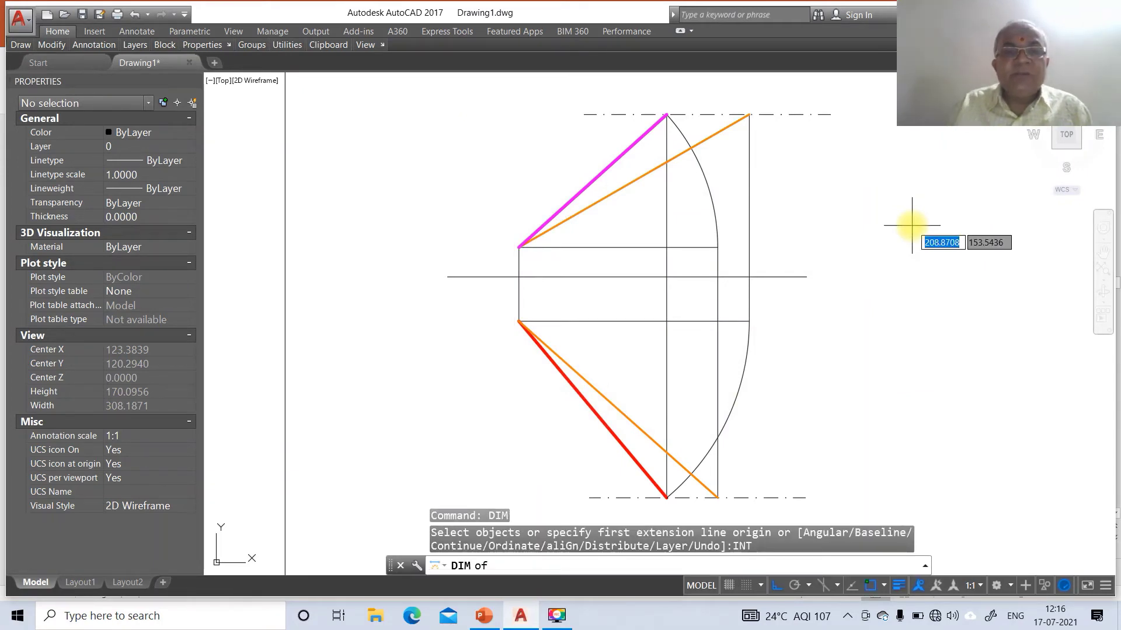
{"action": "left_click", "coordinate": [521, 250]}
{"action": "type", "text": "INT"}
{"action": "key", "text": "Return"}
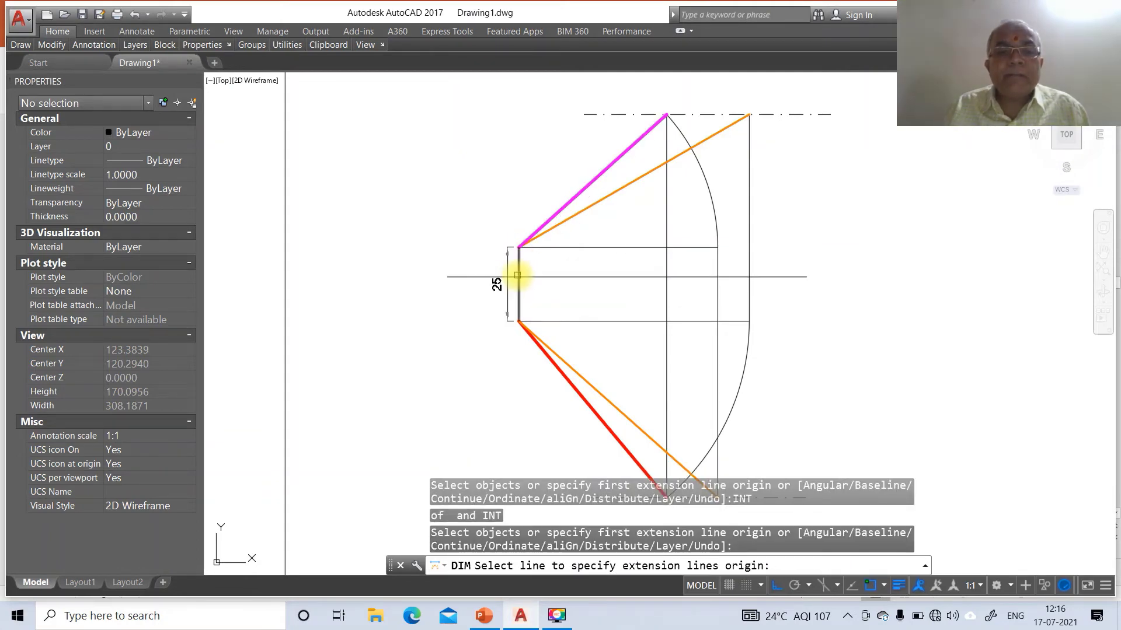
{"action": "key", "text": "Escape"}
{"action": "key", "text": "Escape"}
{"action": "key", "text": "Escape"}
Dimension the upper-left point to the reference line as 10, placed left of the view.
{"action": "key", "text": "Return"}
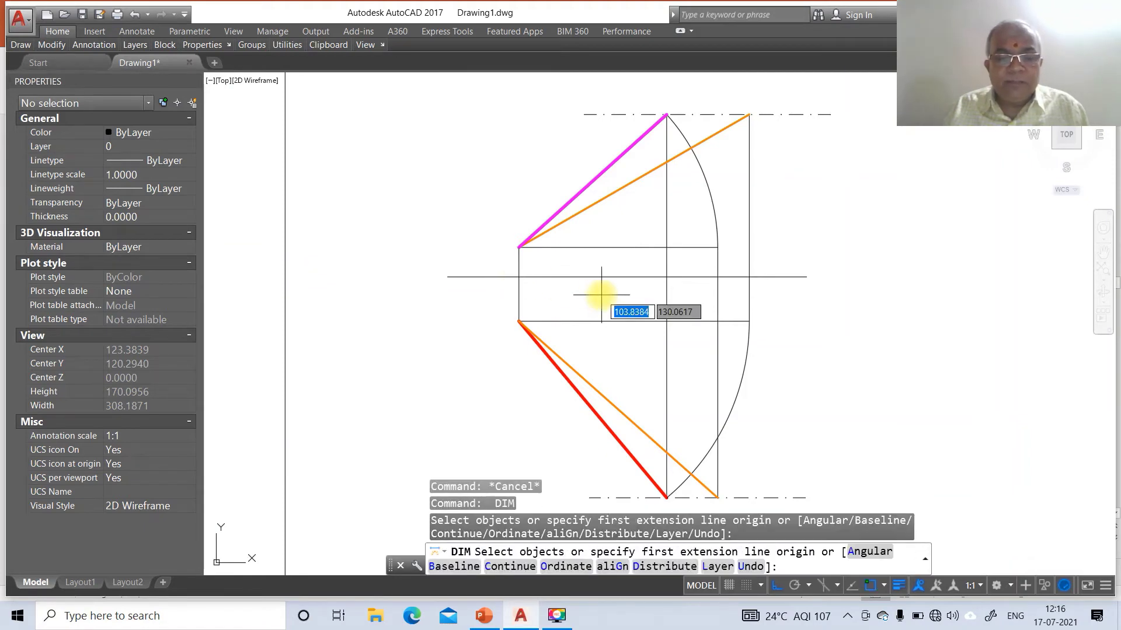
{"action": "type", "text": "IN"}
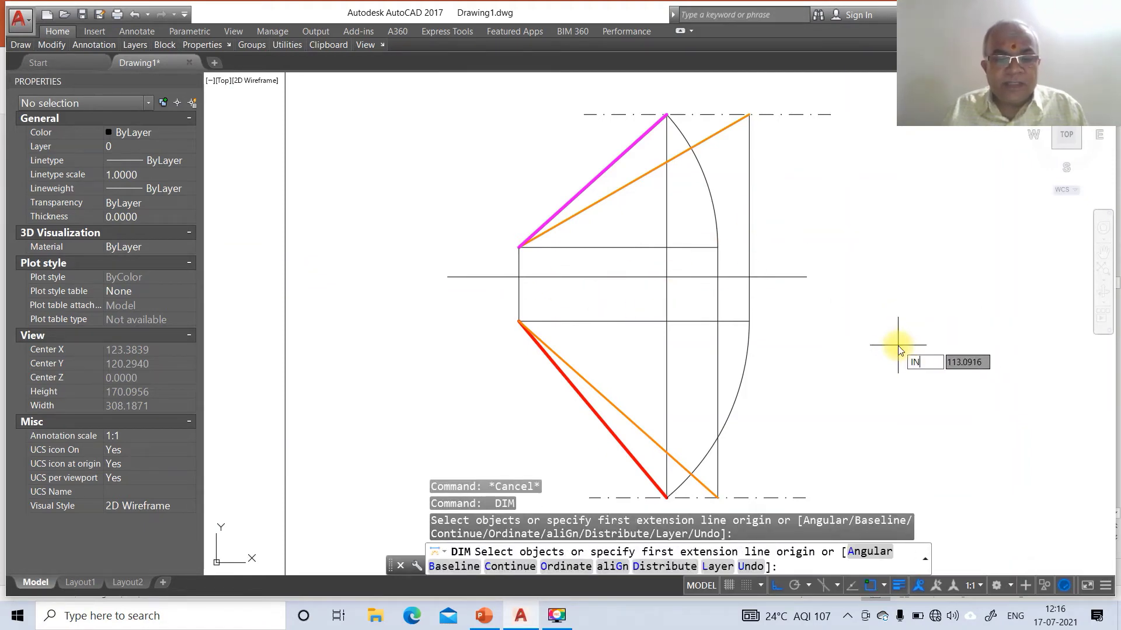
{"action": "type", "text": "T"}
{"action": "key", "text": "Return"}
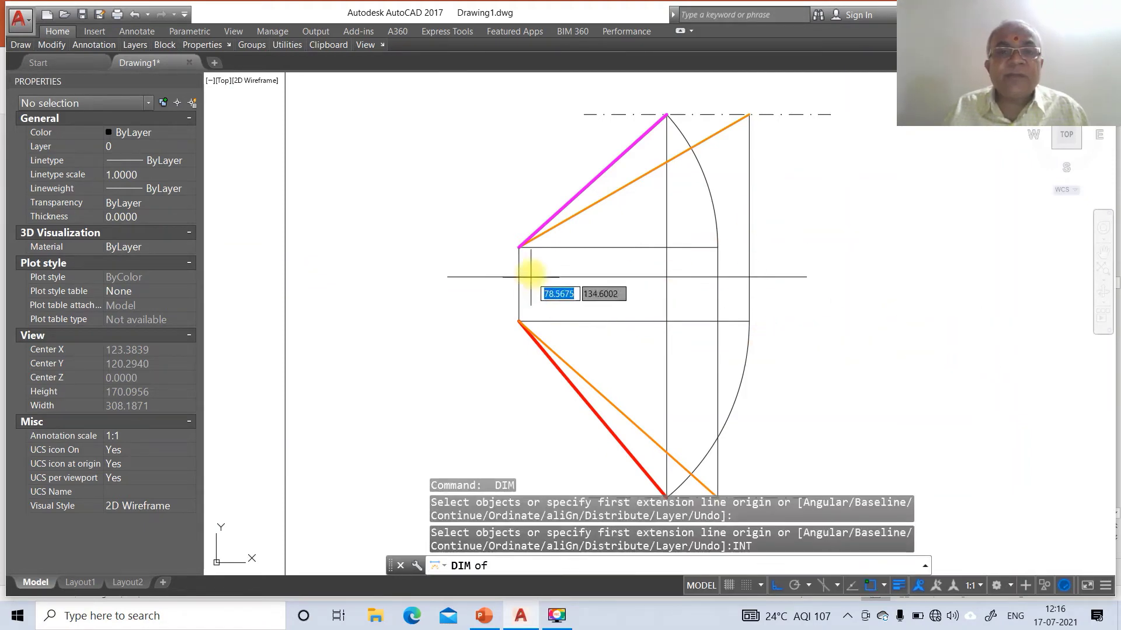
{"action": "left_click", "coordinate": [519, 248]}
{"action": "type", "text": "INT"}
{"action": "key", "text": "Return"}
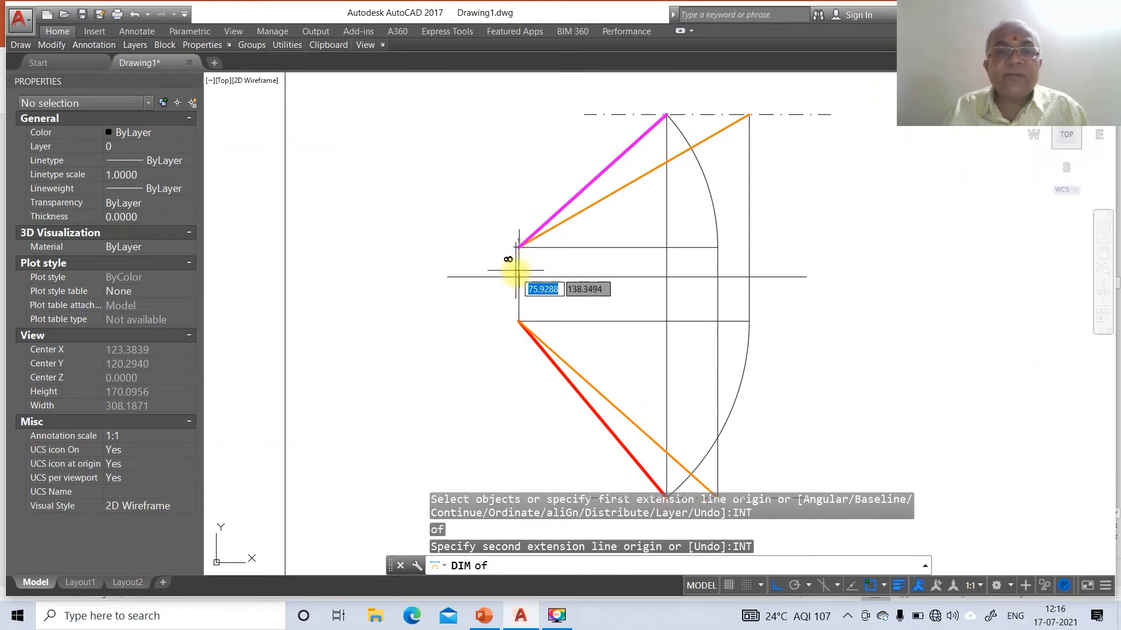
{"action": "left_click", "coordinate": [519, 276]}
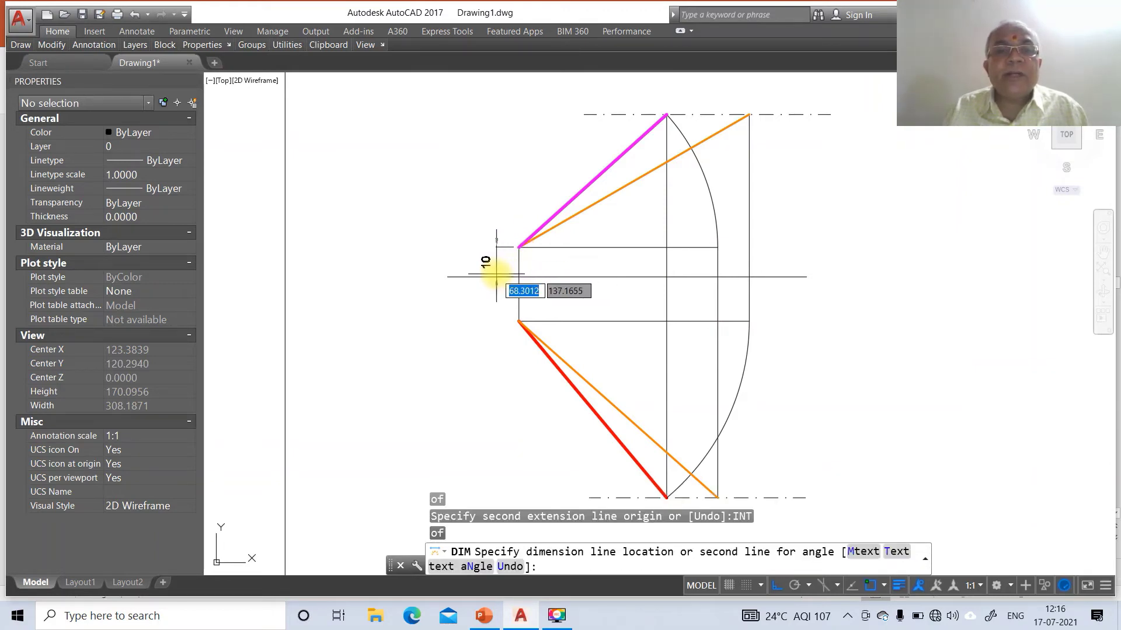
{"action": "left_click", "coordinate": [496, 275]}
{"action": "key", "text": "Return"}
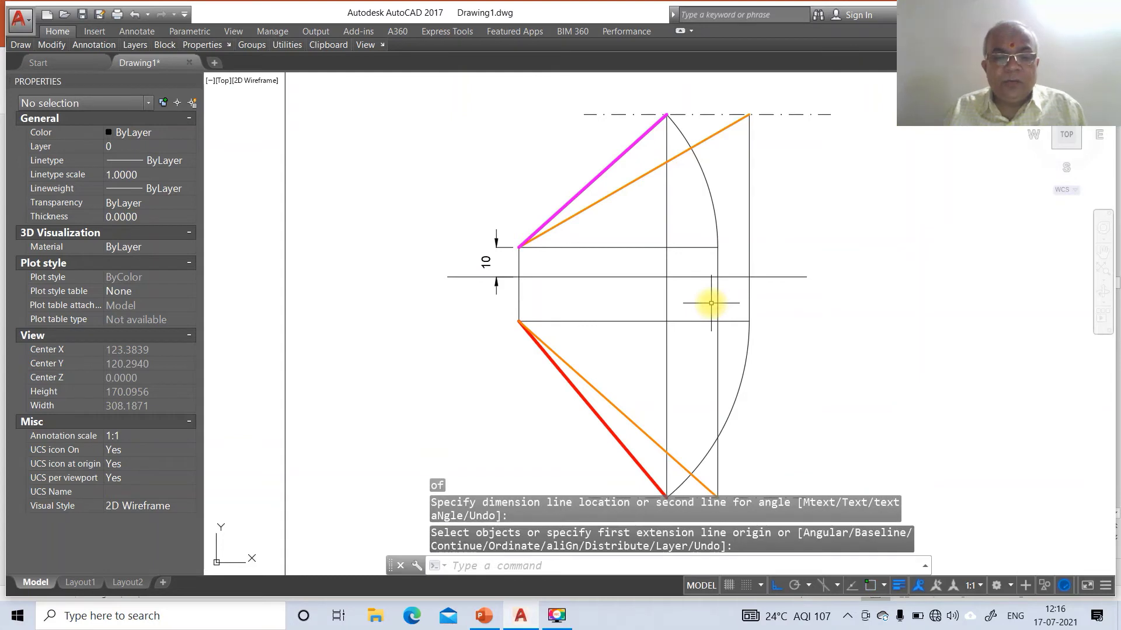
Begin the 15 dimension from the reference line crossing down to the lower-left point.
{"action": "key", "text": "Return"}
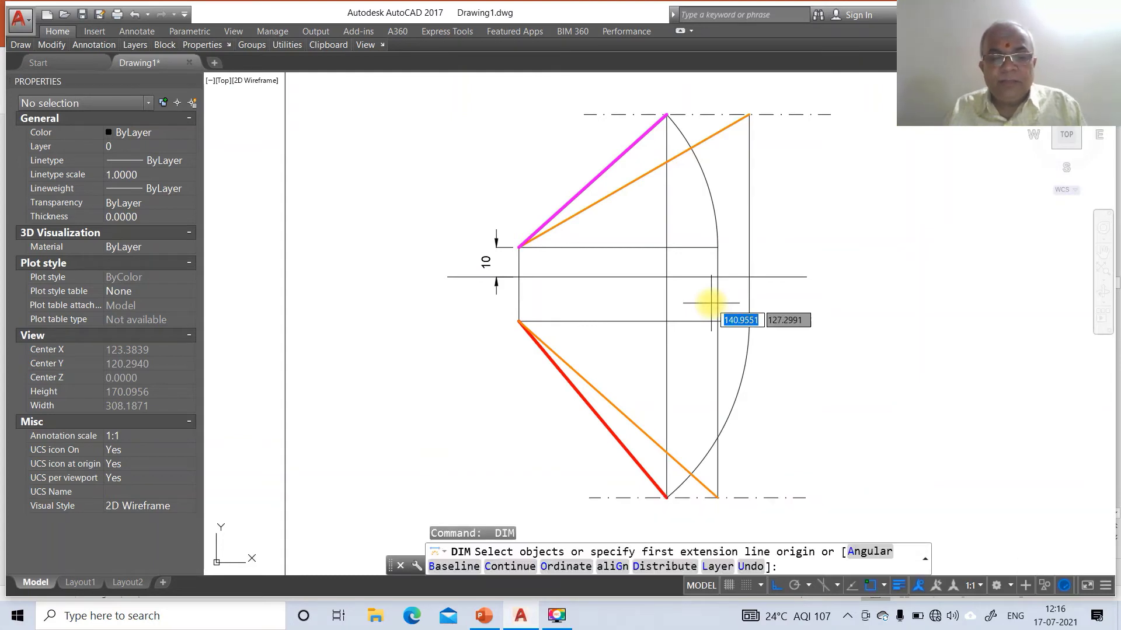
{"action": "type", "text": "INT"}
{"action": "key", "text": "Return"}
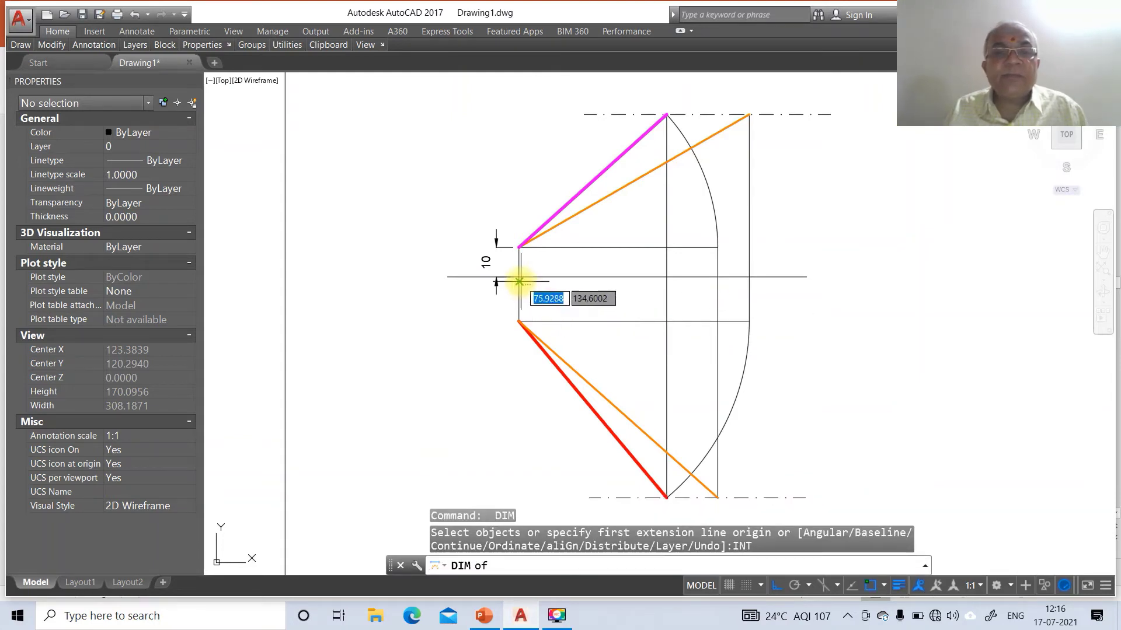
{"action": "left_click", "coordinate": [519, 277]}
{"action": "type", "text": "IN"}
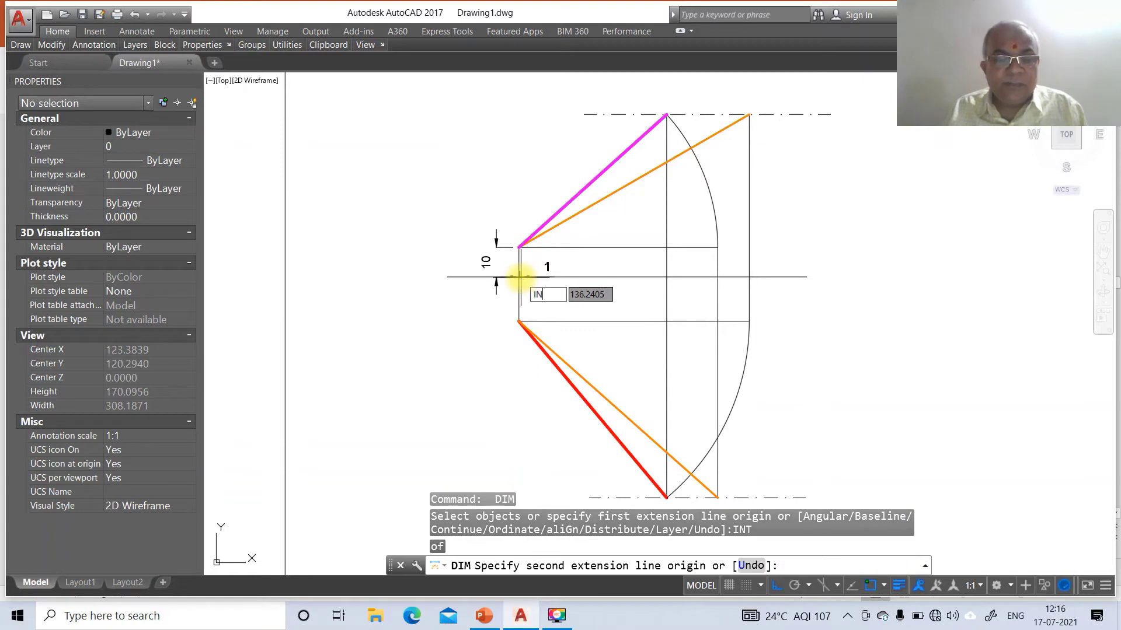
{"action": "type", "text": "T"}
{"action": "key", "text": "Return"}
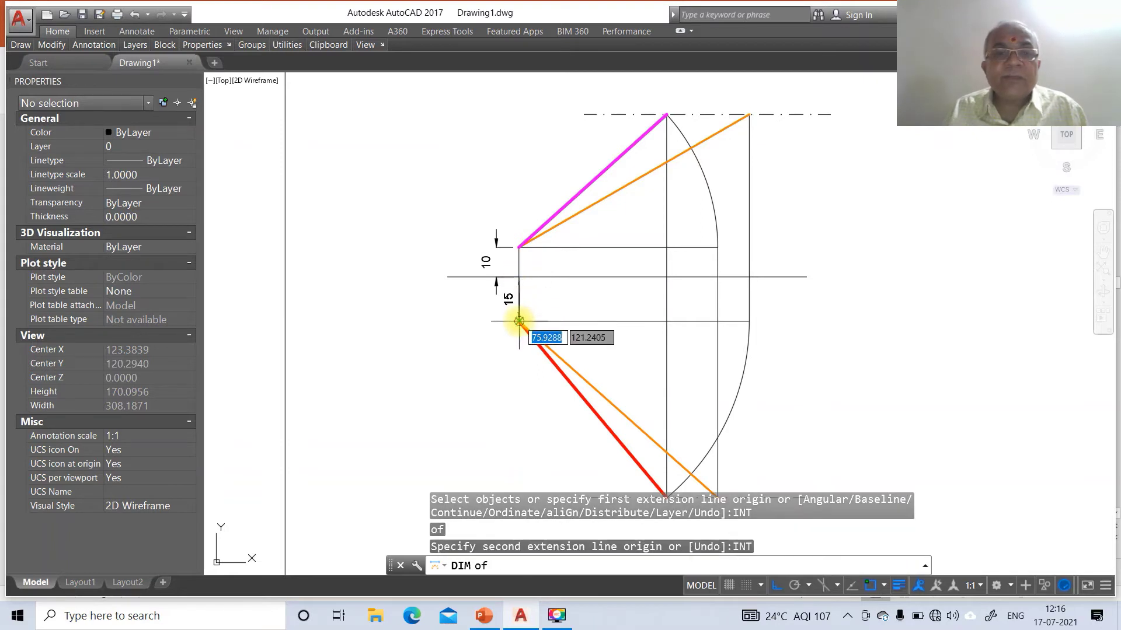
{"action": "left_click", "coordinate": [519, 321]}
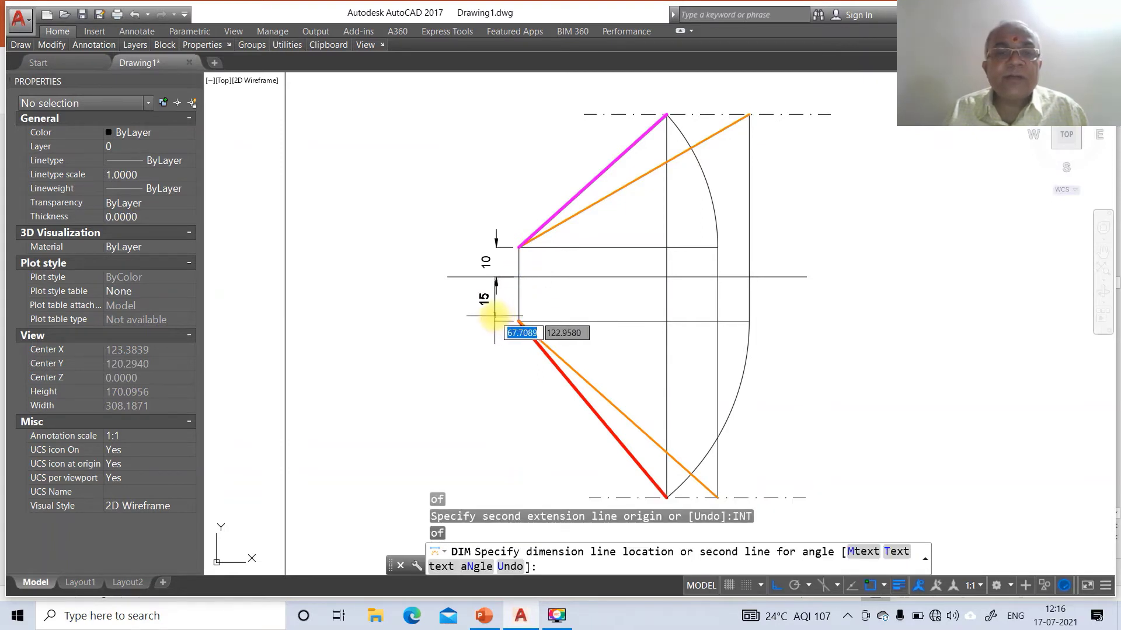
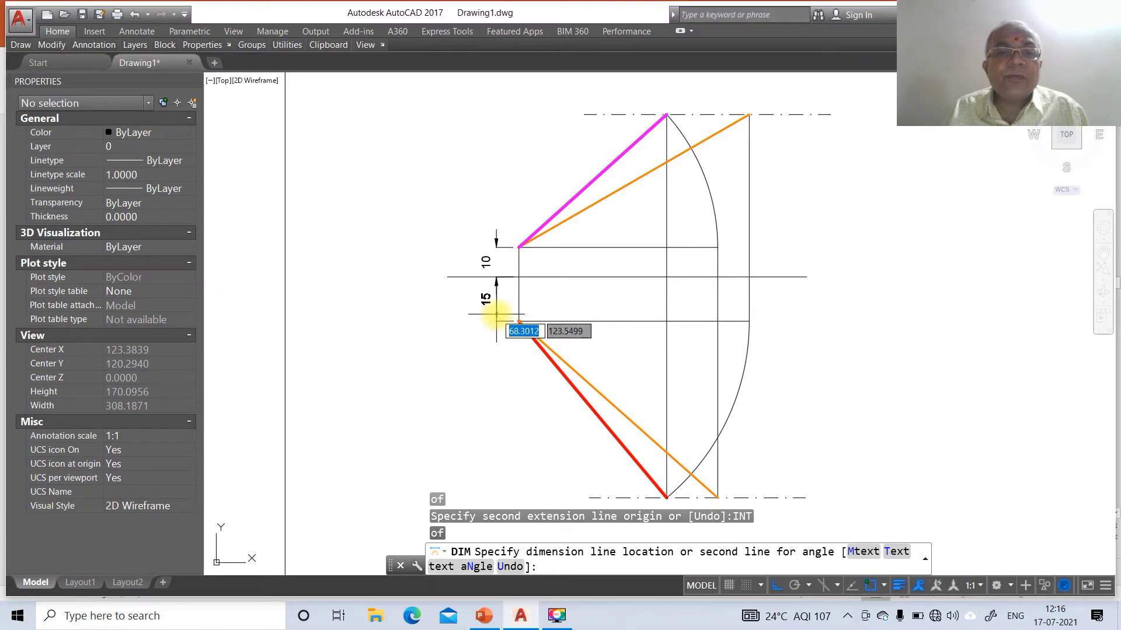
Place the 15 dimension below the reference line, checking it against slide 47 in PowerPoint.
{"action": "left_click", "coordinate": [497, 315]}
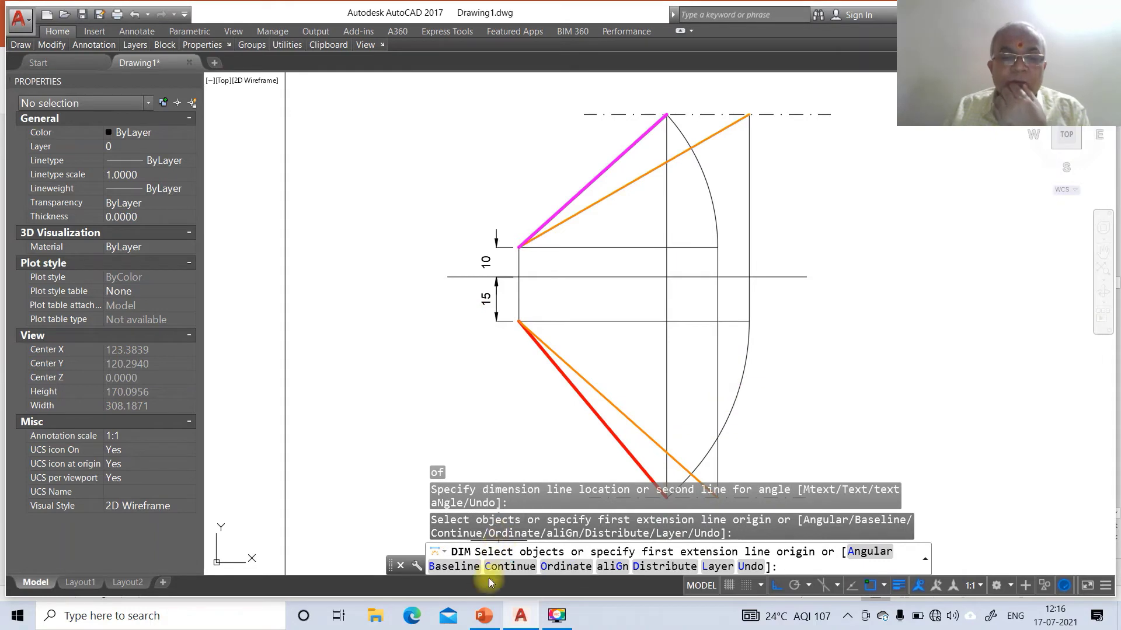
{"action": "left_click", "coordinate": [483, 617]}
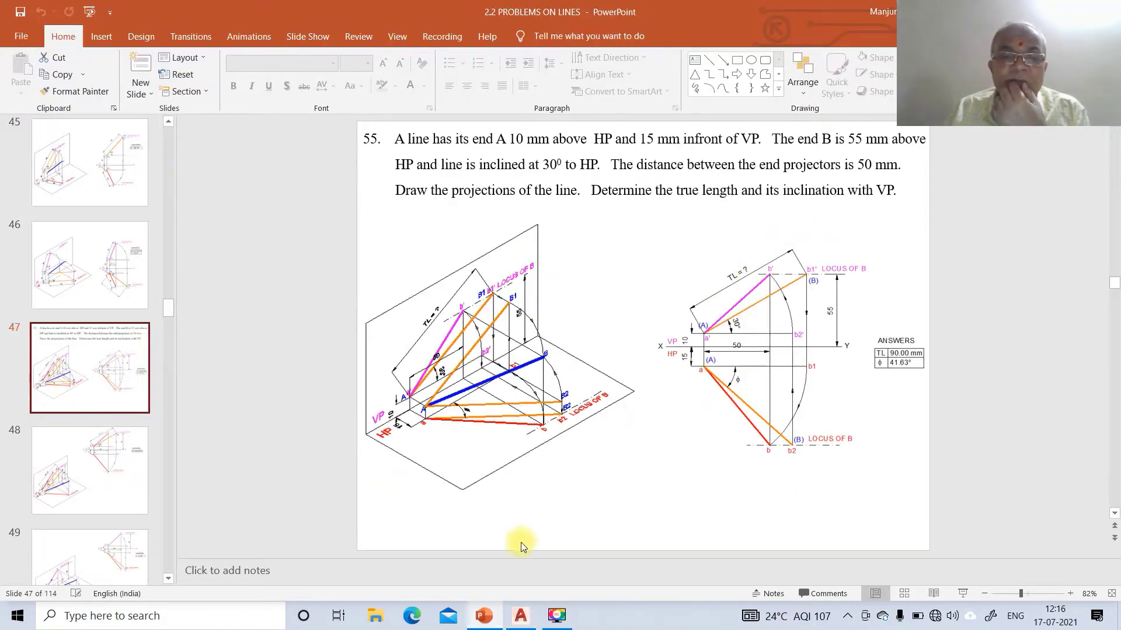
{"action": "left_click", "coordinate": [518, 618]}
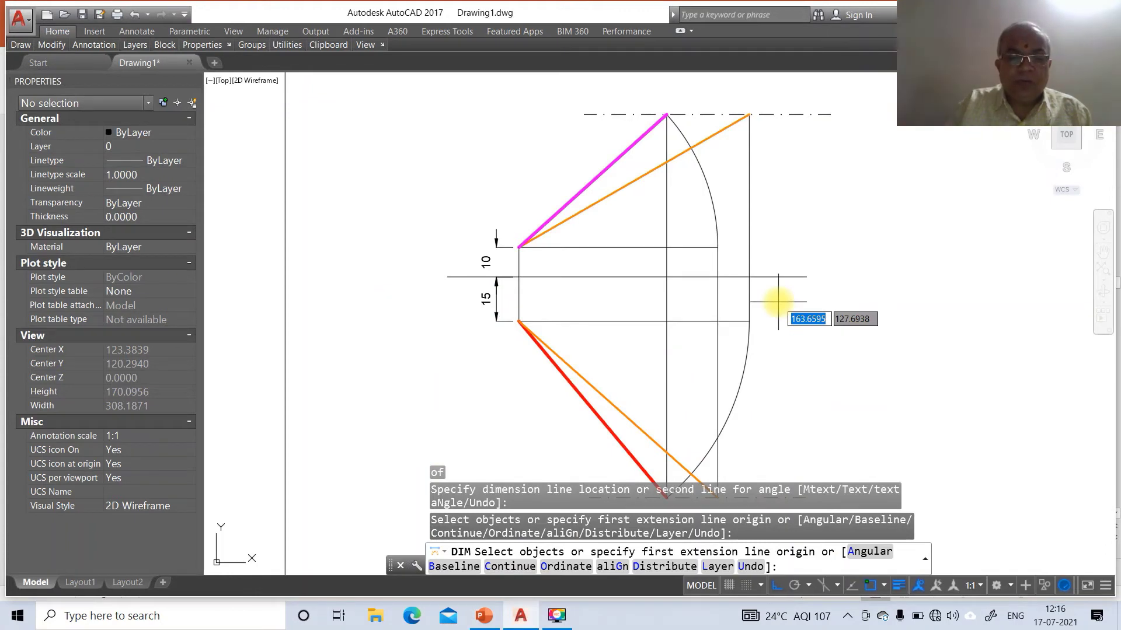
Dimension the 50 mm distance between the end projectors using nearest and perpendicular snaps.
{"action": "type", "text": "NEA"}
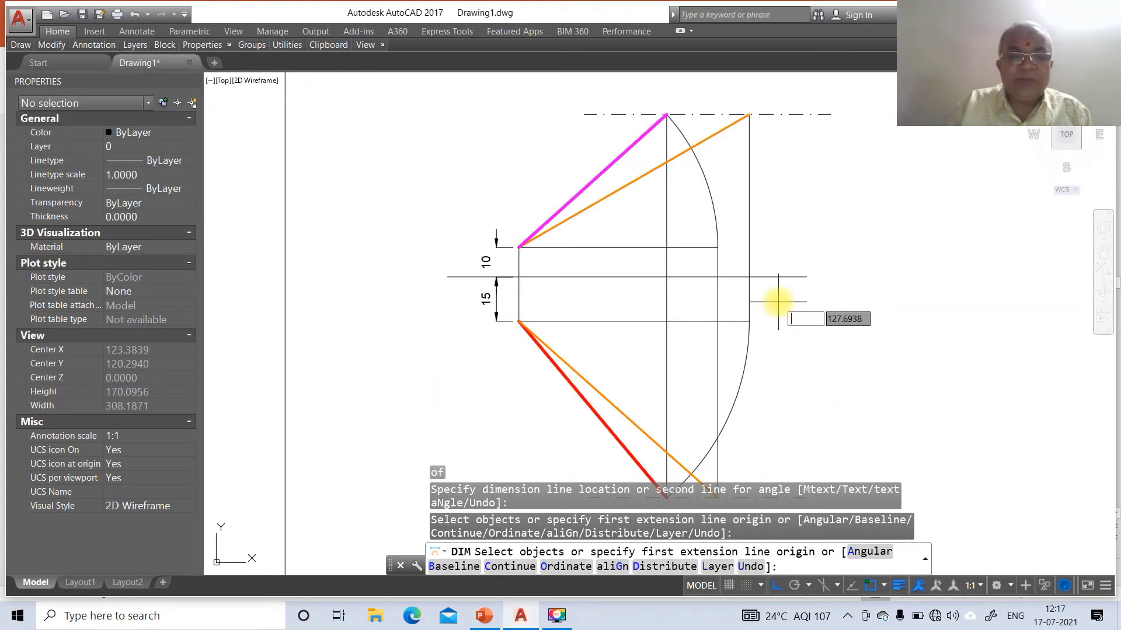
{"action": "key", "text": "Return"}
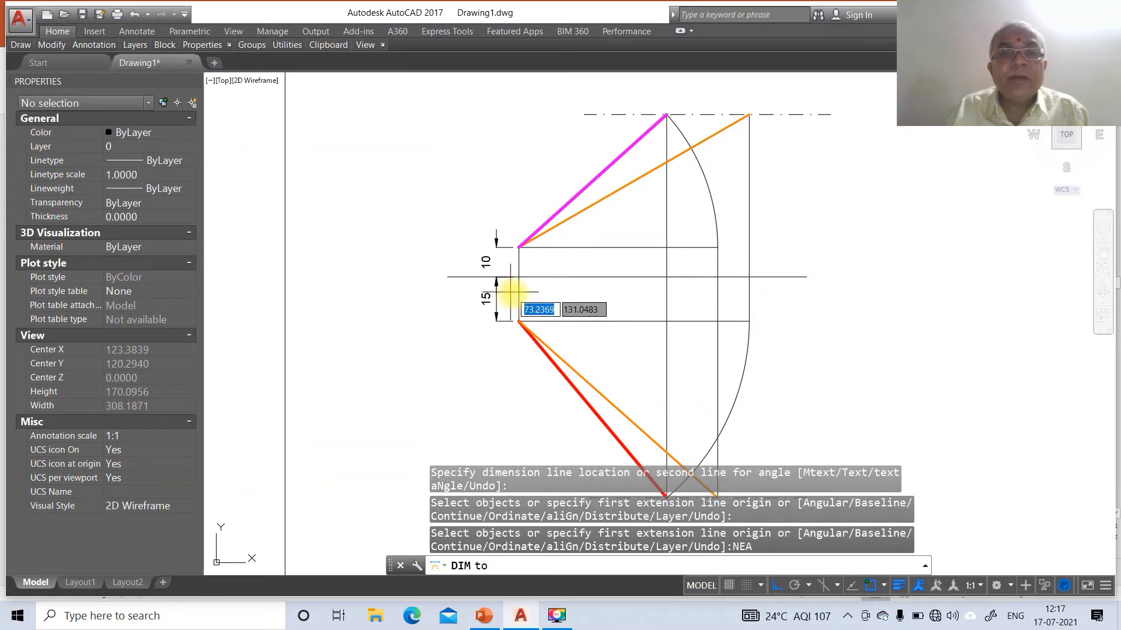
{"action": "left_click", "coordinate": [519, 297]}
{"action": "type", "text": "PER"}
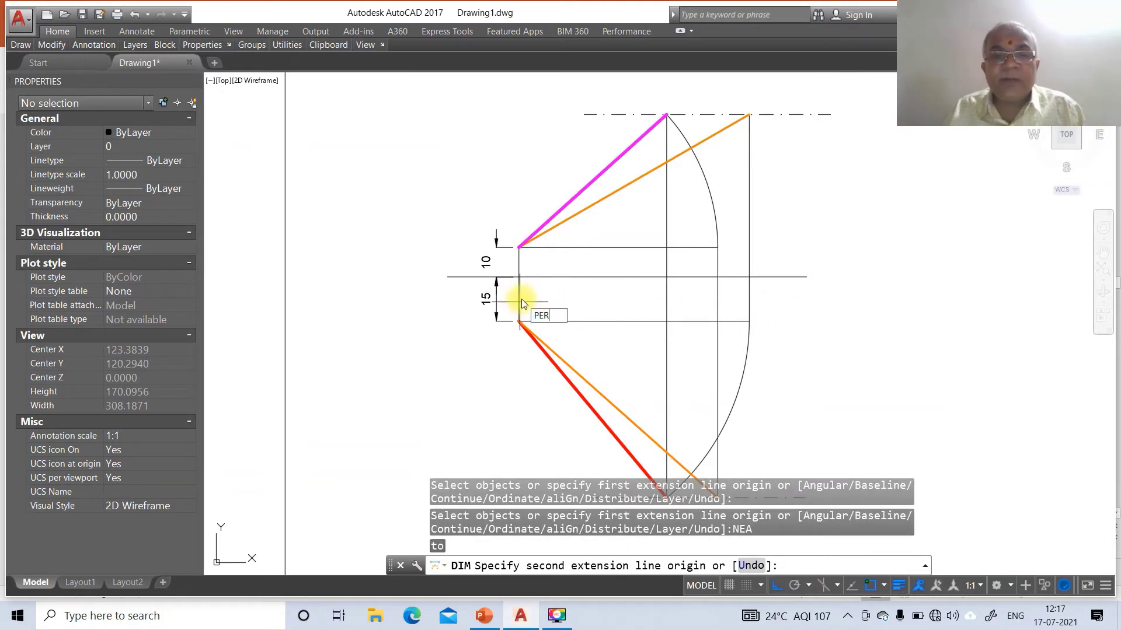
{"action": "key", "text": "Return"}
{"action": "left_click", "coordinate": [665, 298]}
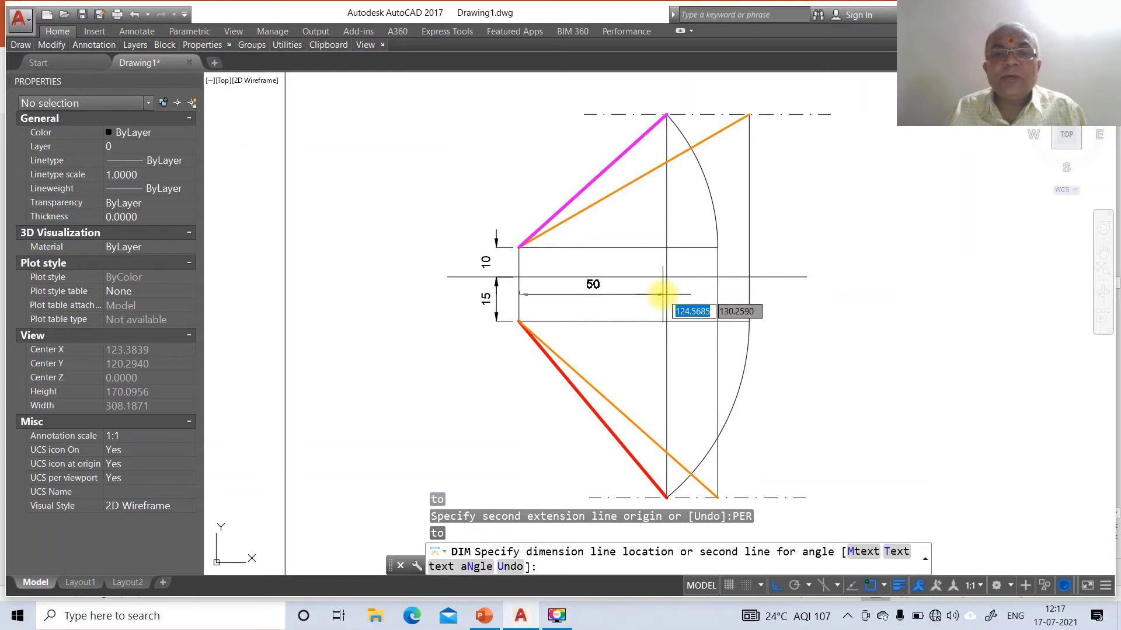
{"action": "left_click", "coordinate": [664, 294]}
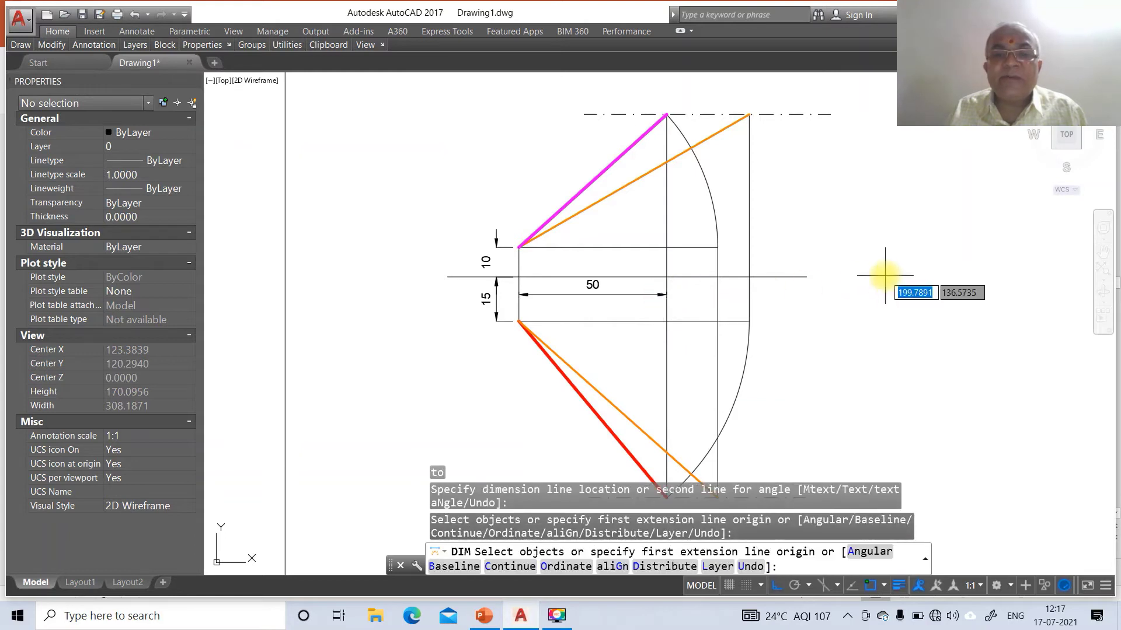
With Ortho off, add an aligned dimension along the magenta line with the text 'TL = ?'.
{"action": "left_click", "coordinate": [776, 591]}
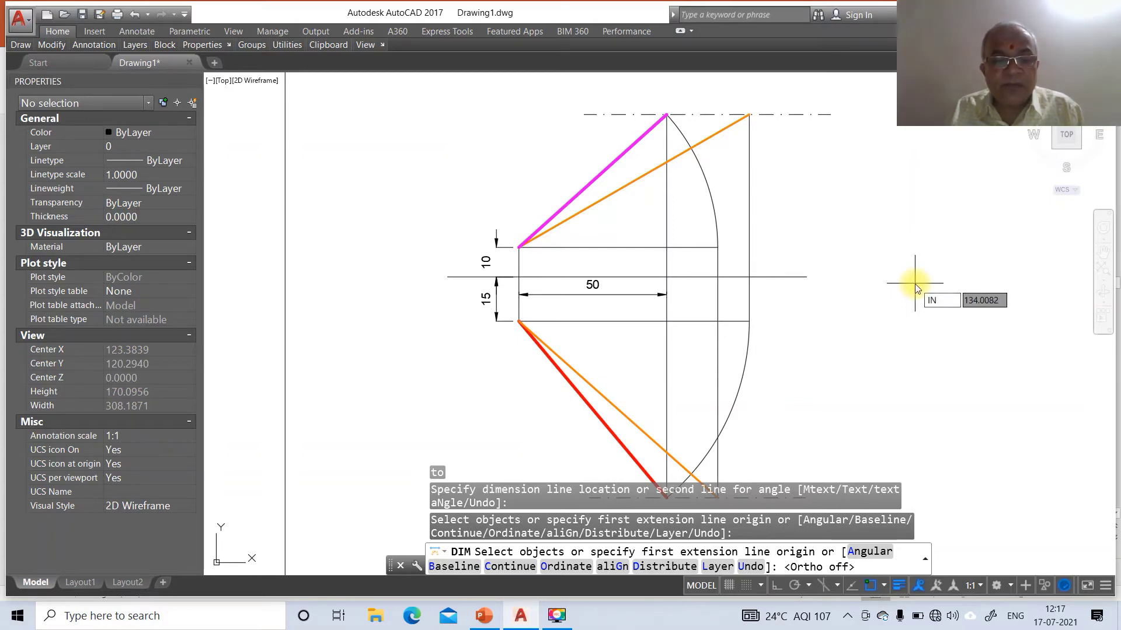
{"action": "type", "text": "T"}
{"action": "key", "text": "Return"}
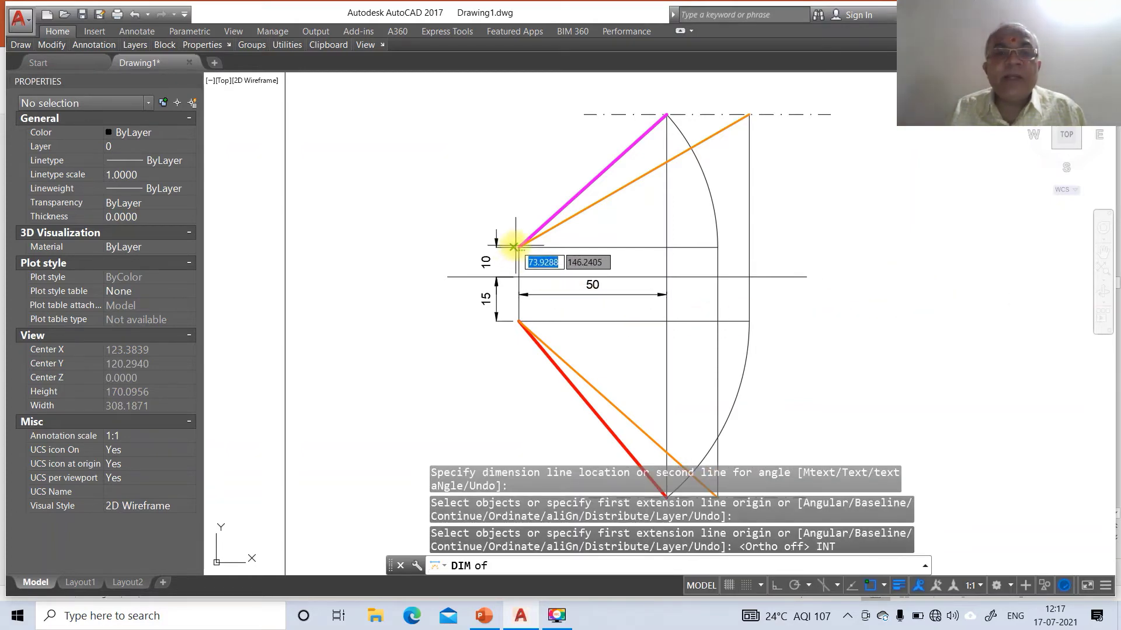
{"action": "left_click", "coordinate": [514, 247]}
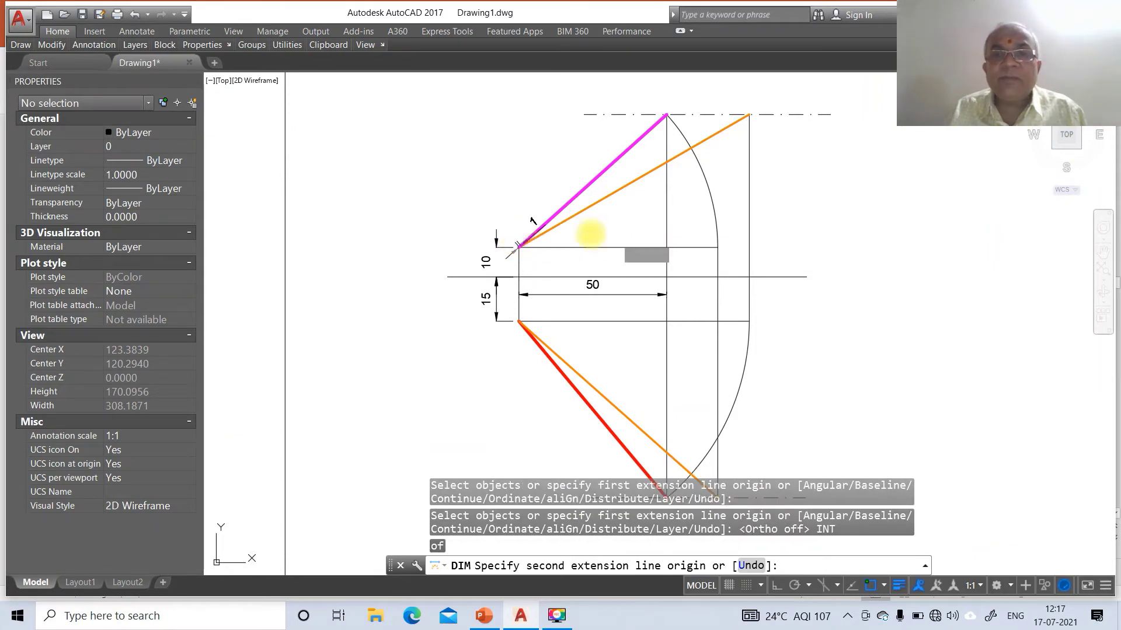
{"action": "type", "text": "INT"}
{"action": "key", "text": "Return"}
{"action": "left_click", "coordinate": [747, 114]}
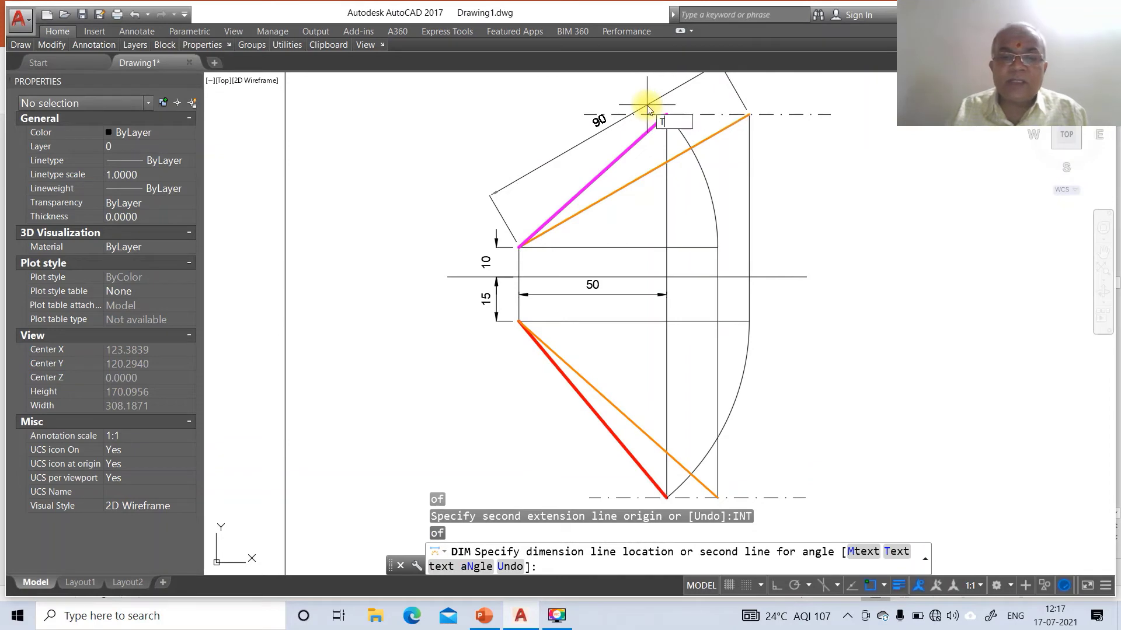
{"action": "type", "text": "T"}
{"action": "key", "text": "Return"}
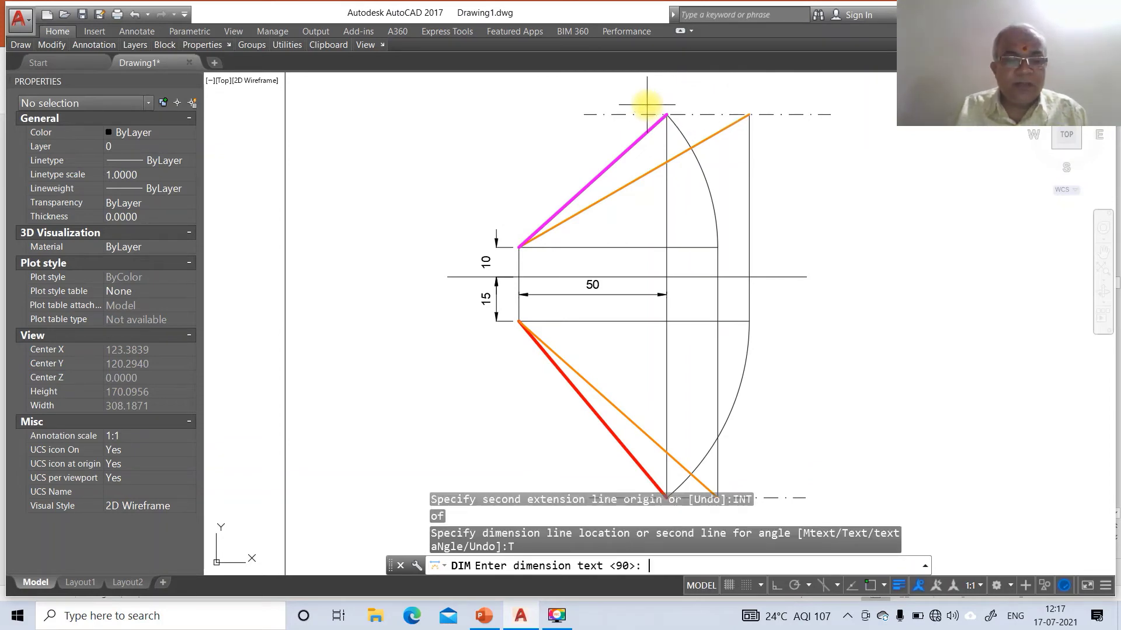
{"action": "type", "text": "tl"}
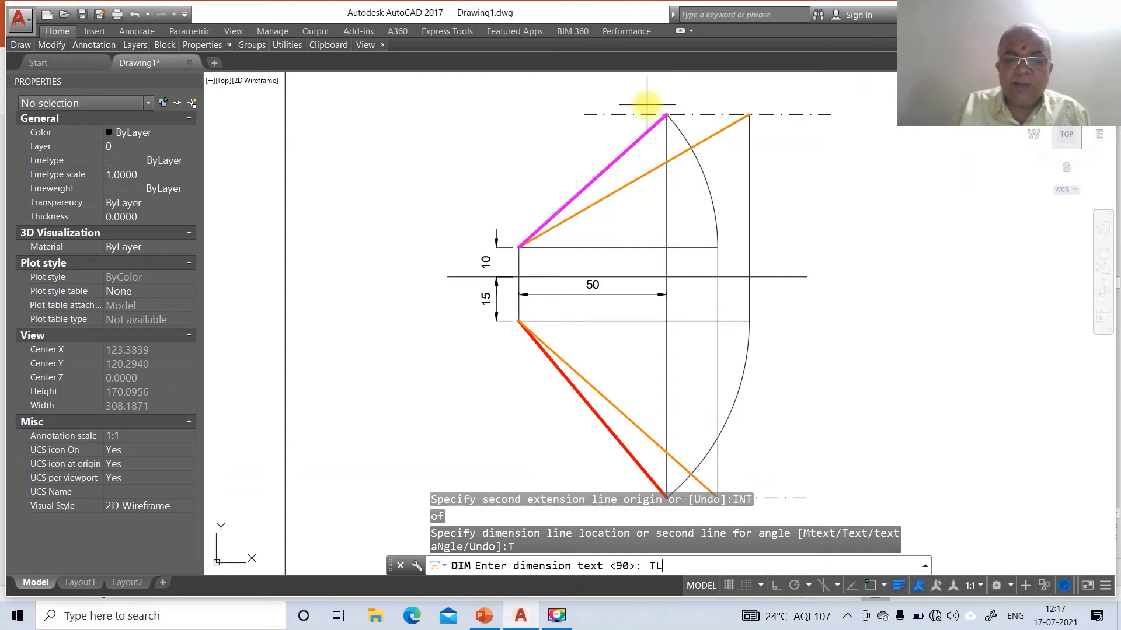
{"action": "type", "text": " = ?"}
{"action": "key", "text": "Return"}
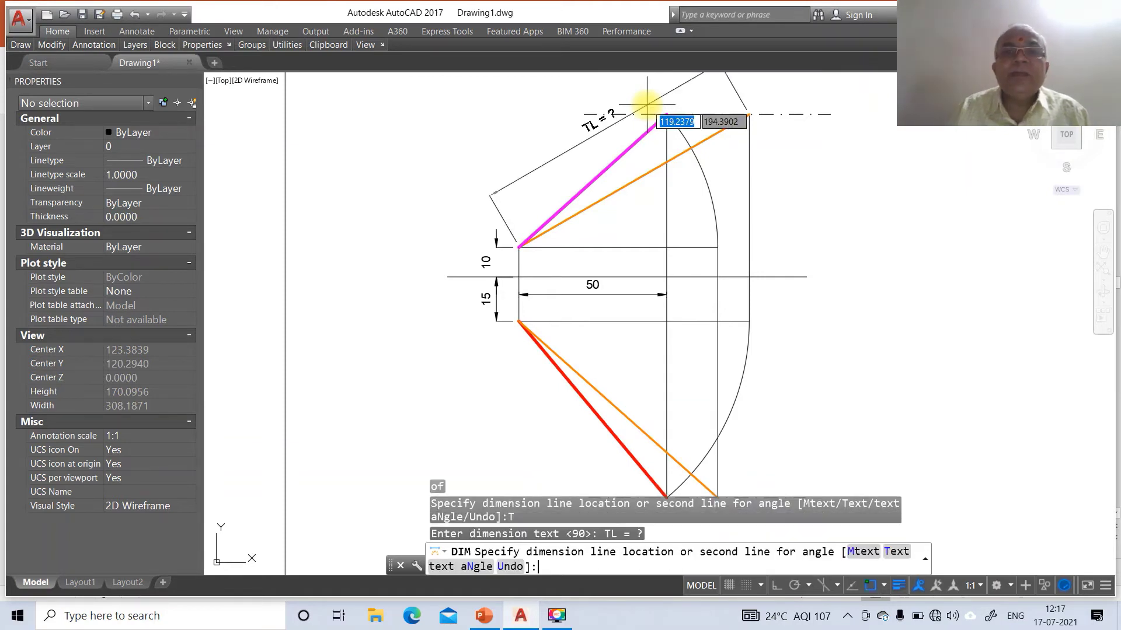
Place the TL = ? dimension, then break off the top locus line's stub left of the magenta end.
{"action": "left_click", "coordinate": [611, 109]}
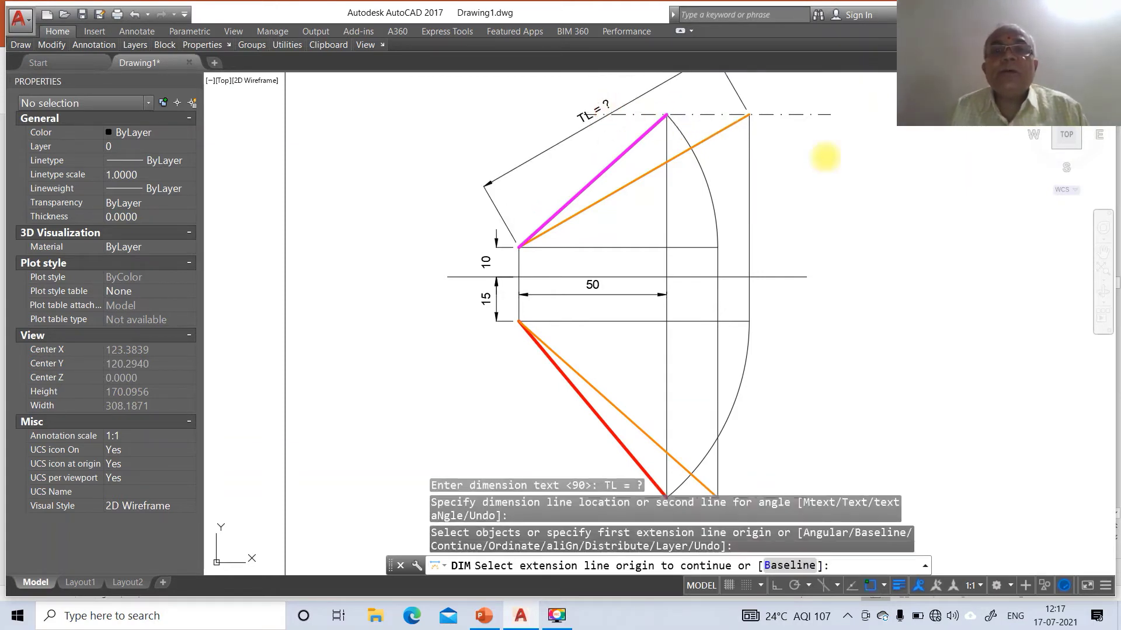
{"action": "key", "text": "Escape"}
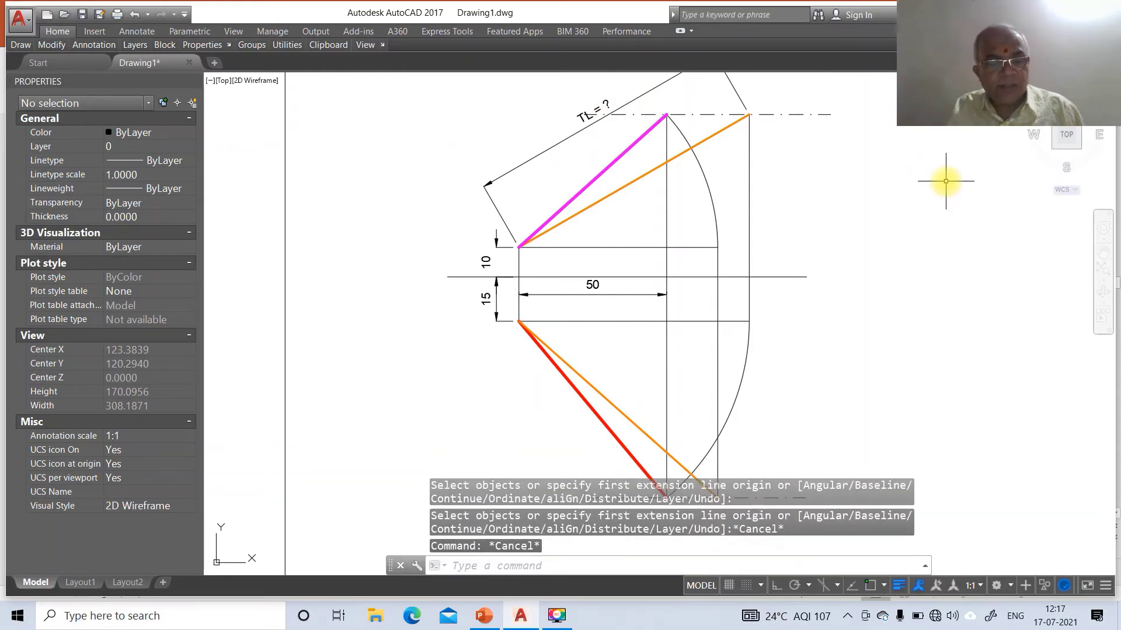
{"action": "type", "text": "br"}
{"action": "key", "text": "Return"}
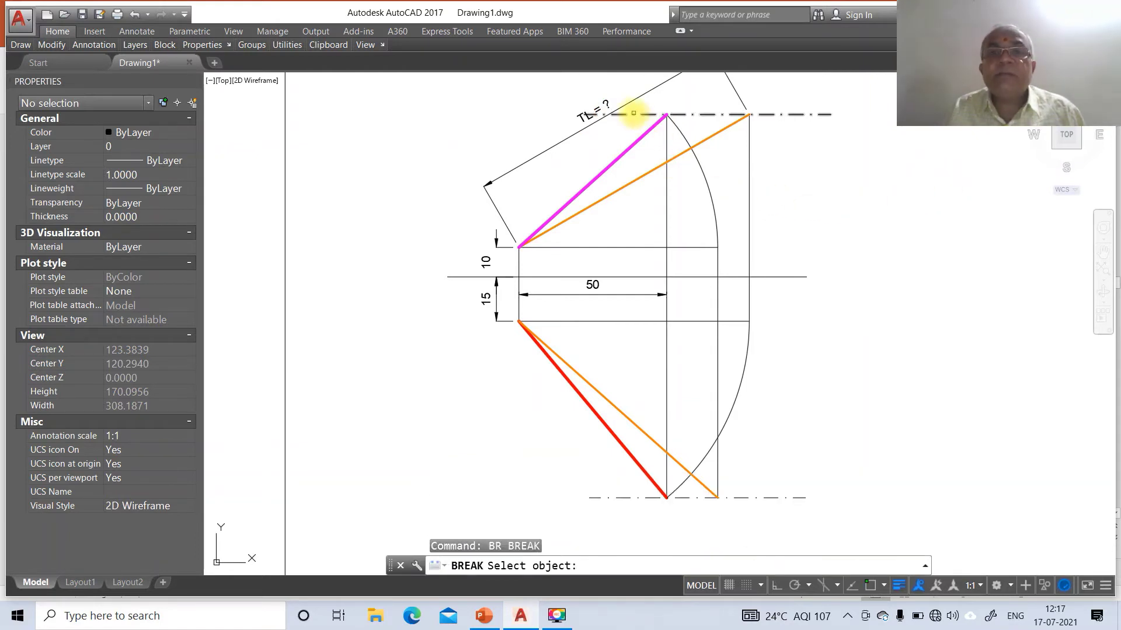
{"action": "left_click", "coordinate": [639, 115]}
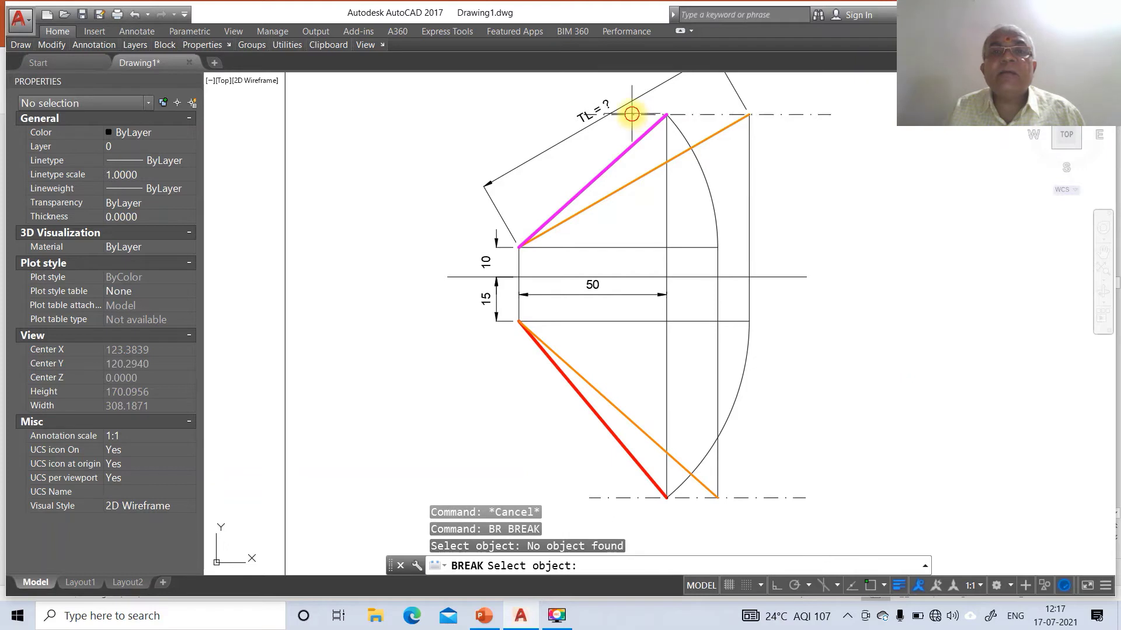
{"action": "left_click", "coordinate": [631, 115]}
{"action": "left_click", "coordinate": [450, 117]}
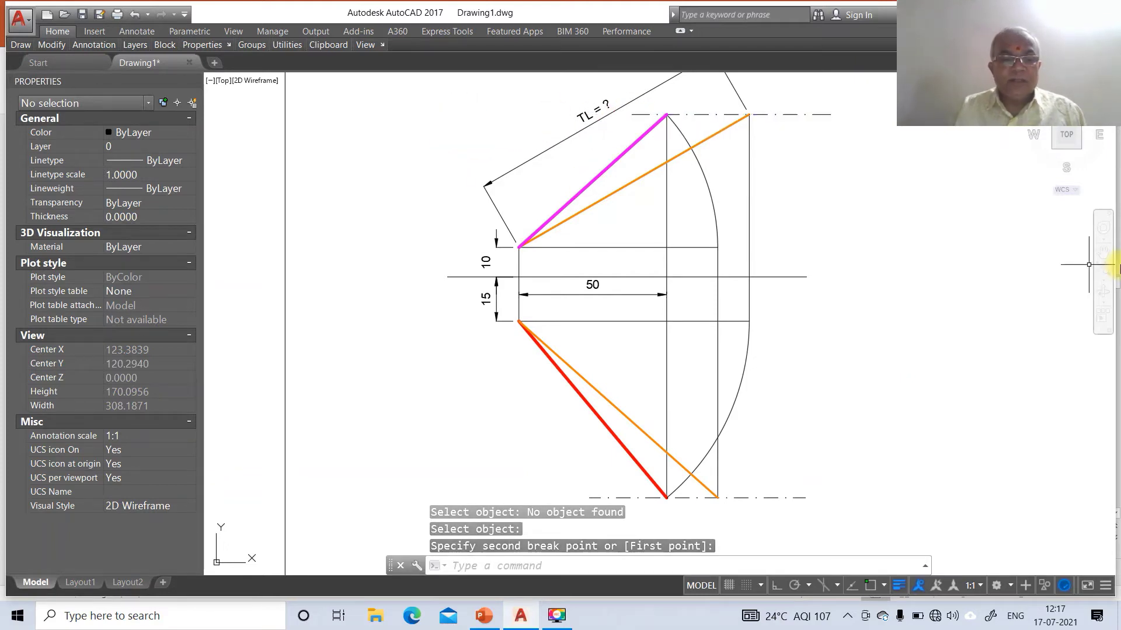
Add the vertical 55 dimension from the reference line up to the top locus line.
{"action": "type", "text": "DIM"}
{"action": "key", "text": "Return"}
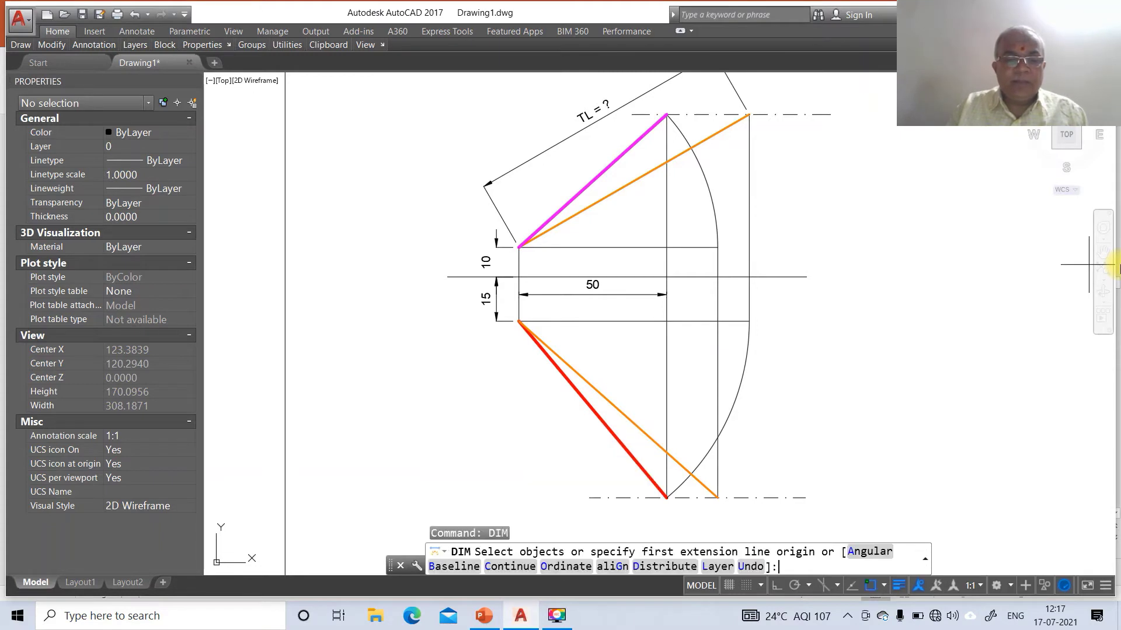
{"action": "type", "text": "NEA"}
{"action": "key", "text": "Return"}
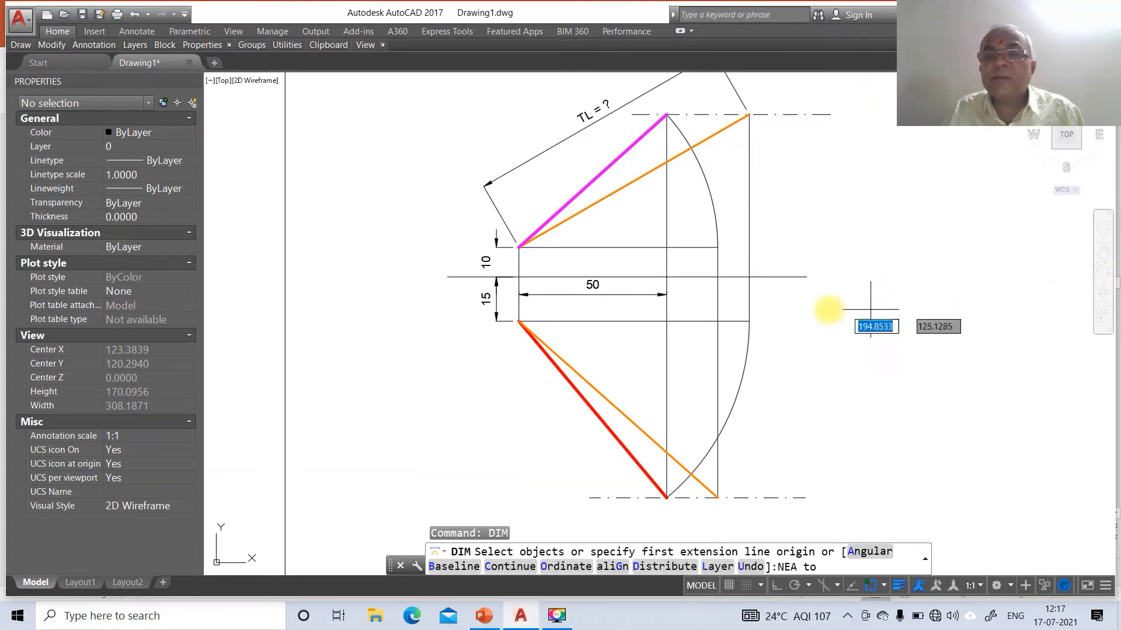
{"action": "left_click", "coordinate": [782, 278]}
{"action": "type", "text": "PER"}
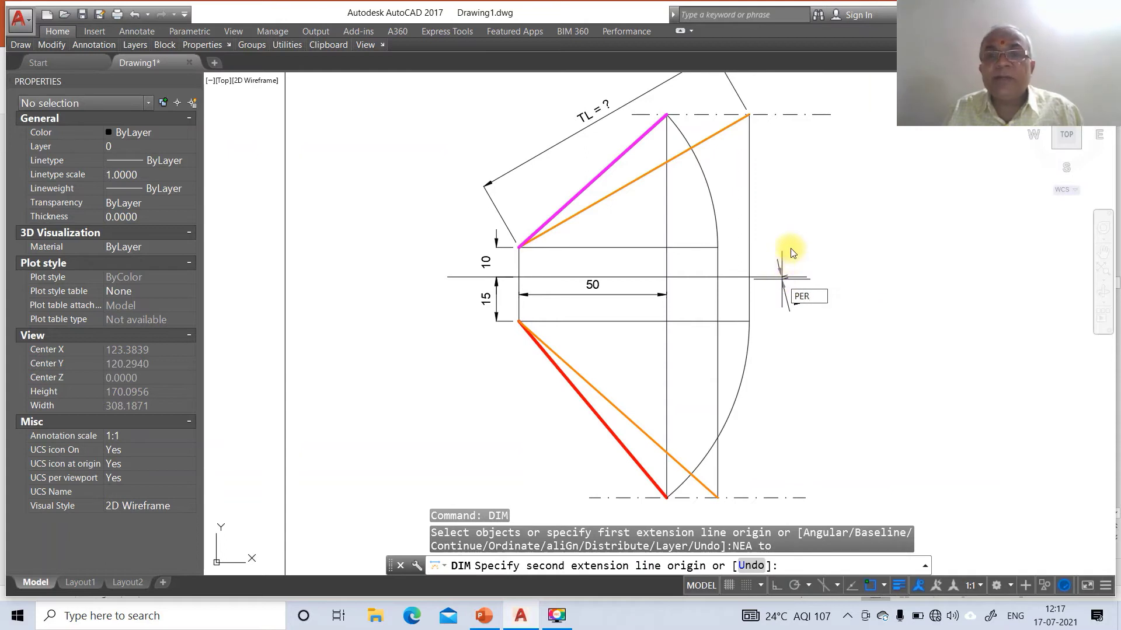
{"action": "key", "text": "Return"}
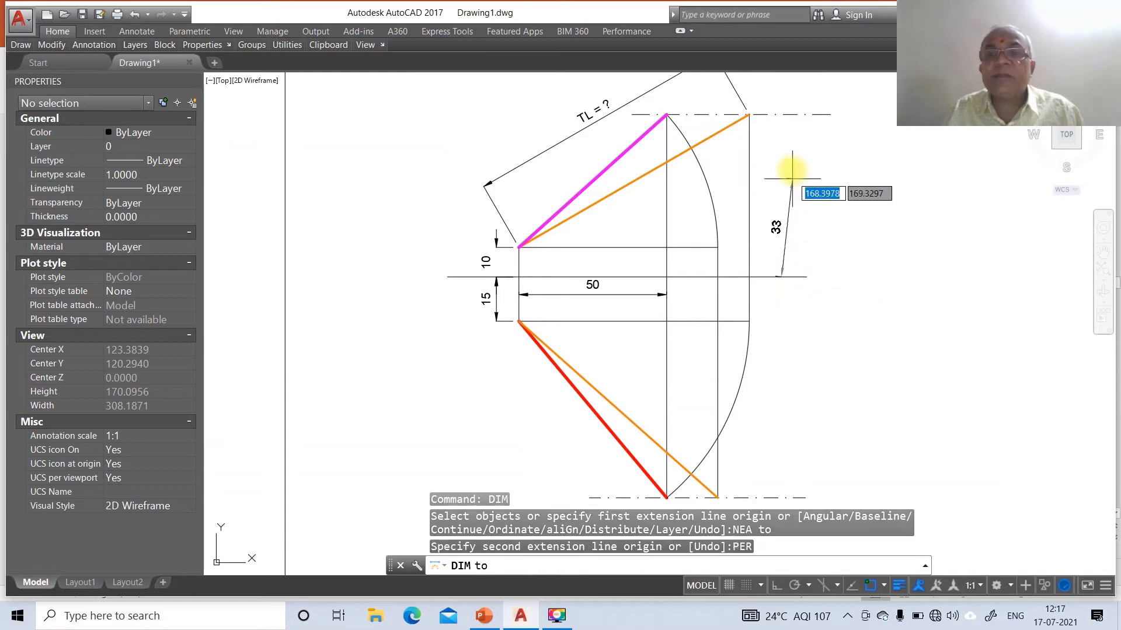
{"action": "left_click", "coordinate": [788, 115]}
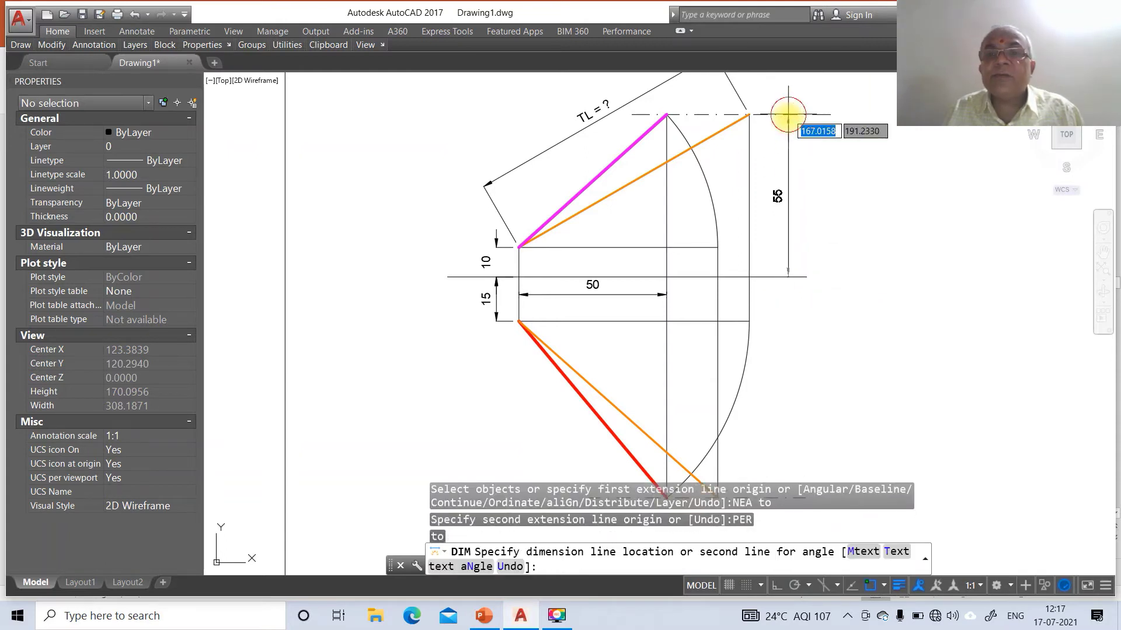
{"action": "left_click", "coordinate": [781, 146]}
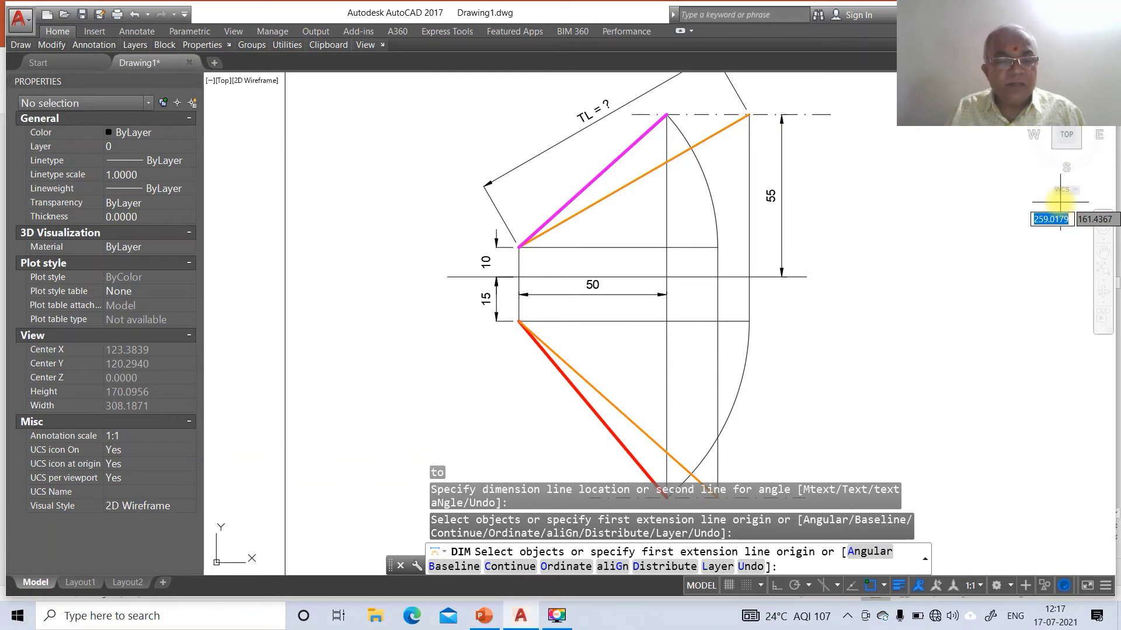
Dimension the 30° angle between the orange line and the horizontal line, then exit the command.
{"action": "type", "text": "A"}
{"action": "key", "text": "Return"}
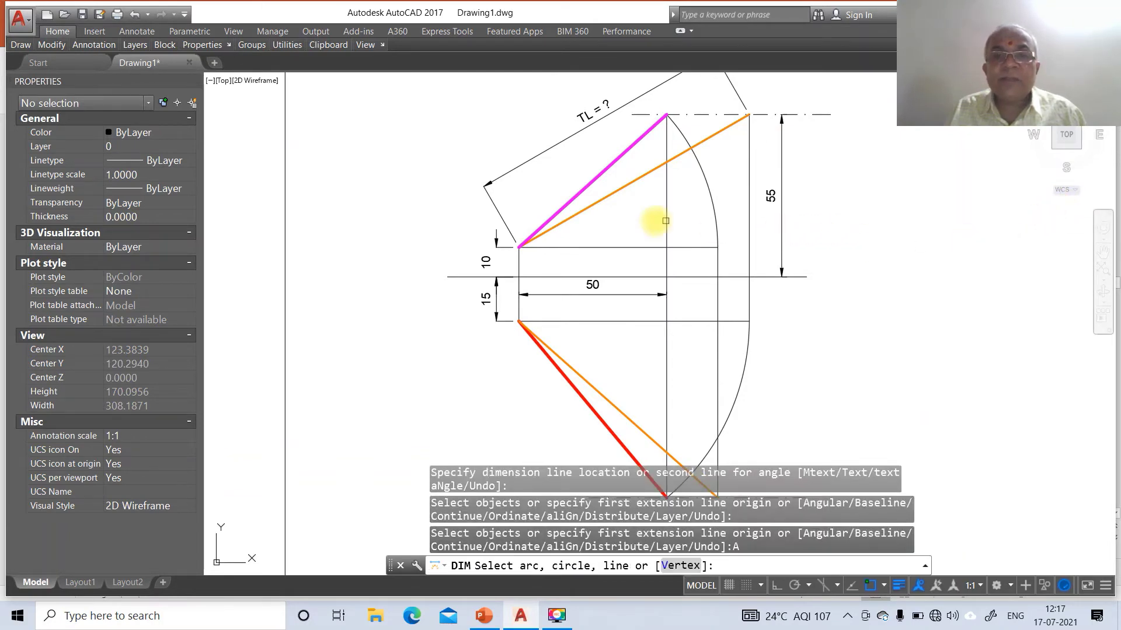
{"action": "left_click", "coordinate": [611, 198]}
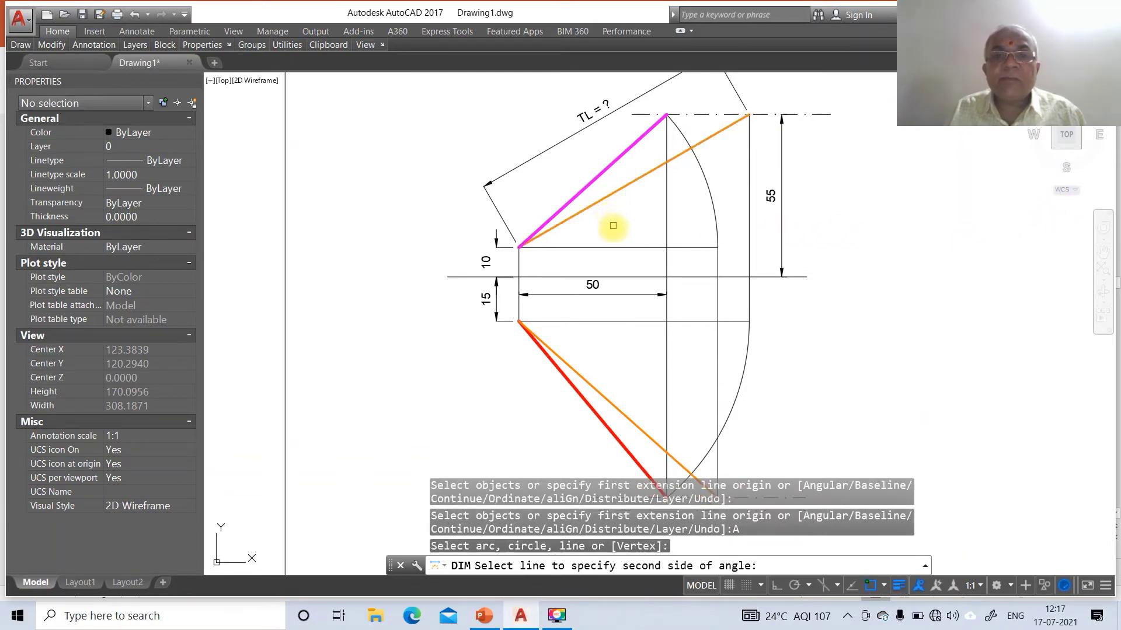
{"action": "left_click", "coordinate": [611, 247]}
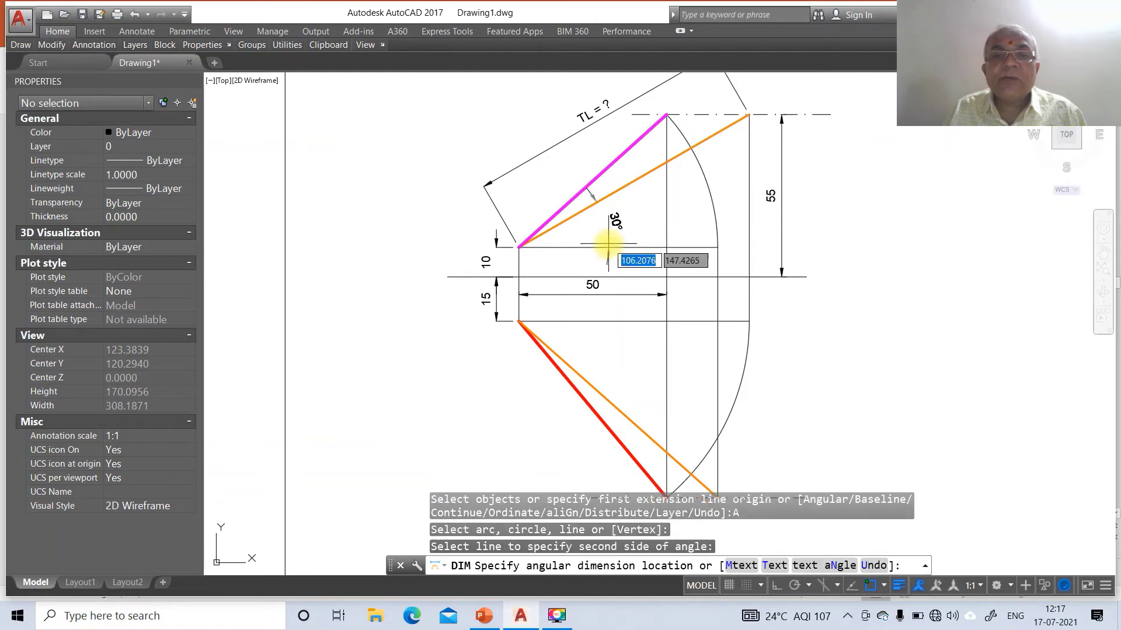
{"action": "left_click", "coordinate": [568, 247]}
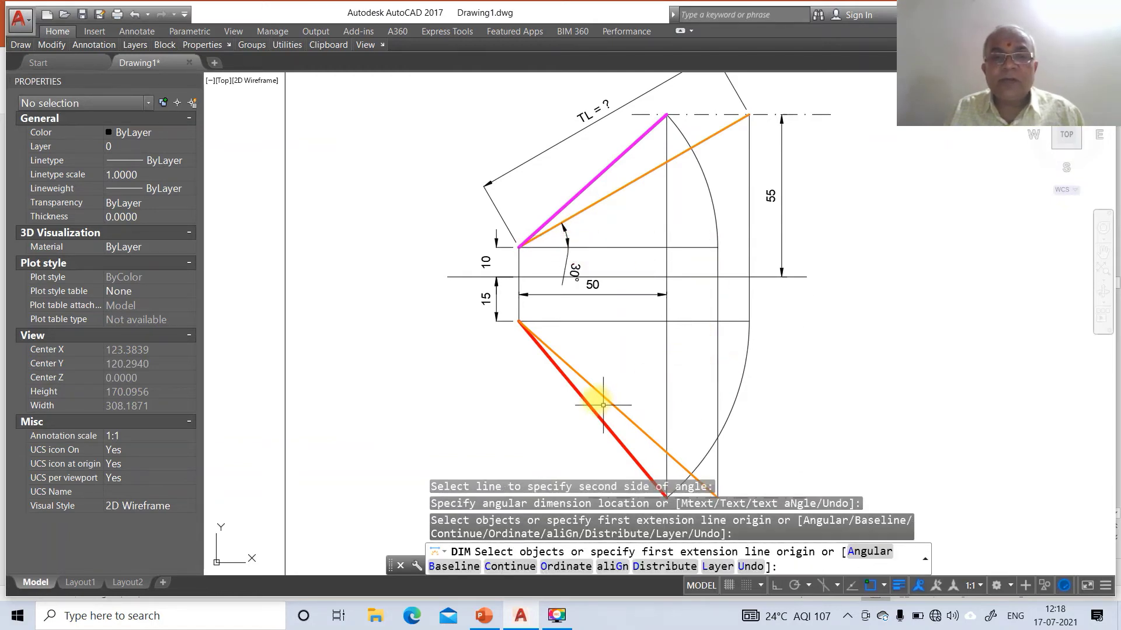
{"action": "key", "text": "Return"}
{"action": "key", "text": "Escape"}
{"action": "key", "text": "Return"}
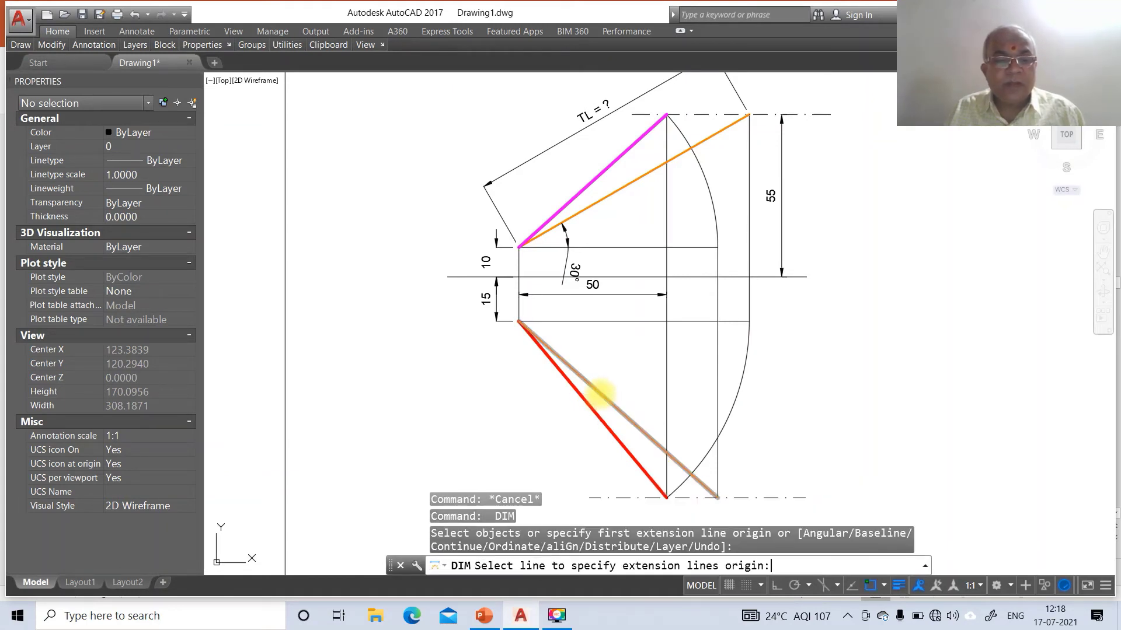
{"action": "key", "text": "Escape"}
{"action": "key", "text": "Escape"}
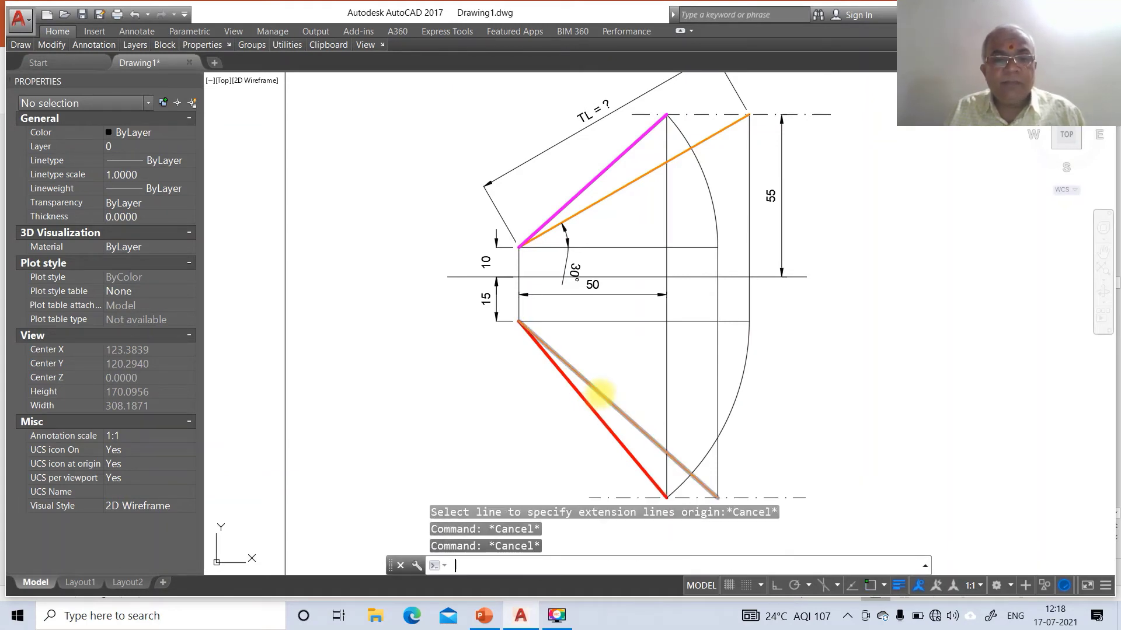
{"action": "key", "text": "Return"}
{"action": "key", "text": "Escape"}
{"action": "key", "text": "Escape"}
{"action": "key", "text": "Escape"}
{"action": "key", "text": "Escape"}
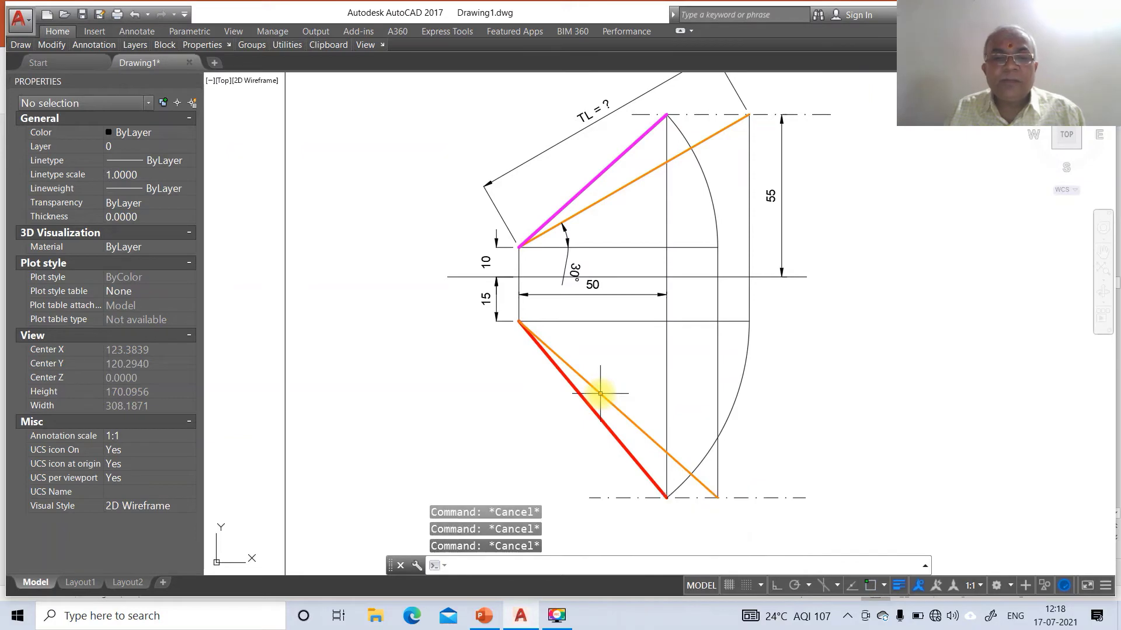
{"action": "type", "text": "DIM"}
{"action": "key", "text": "Return"}
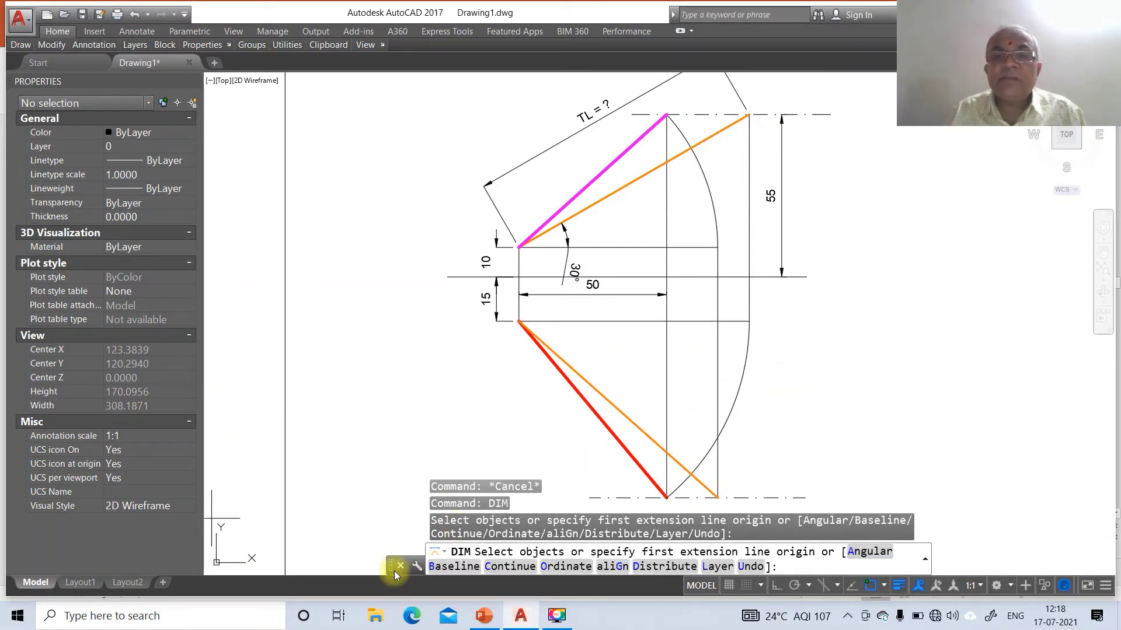
{"action": "key", "text": "Escape"}
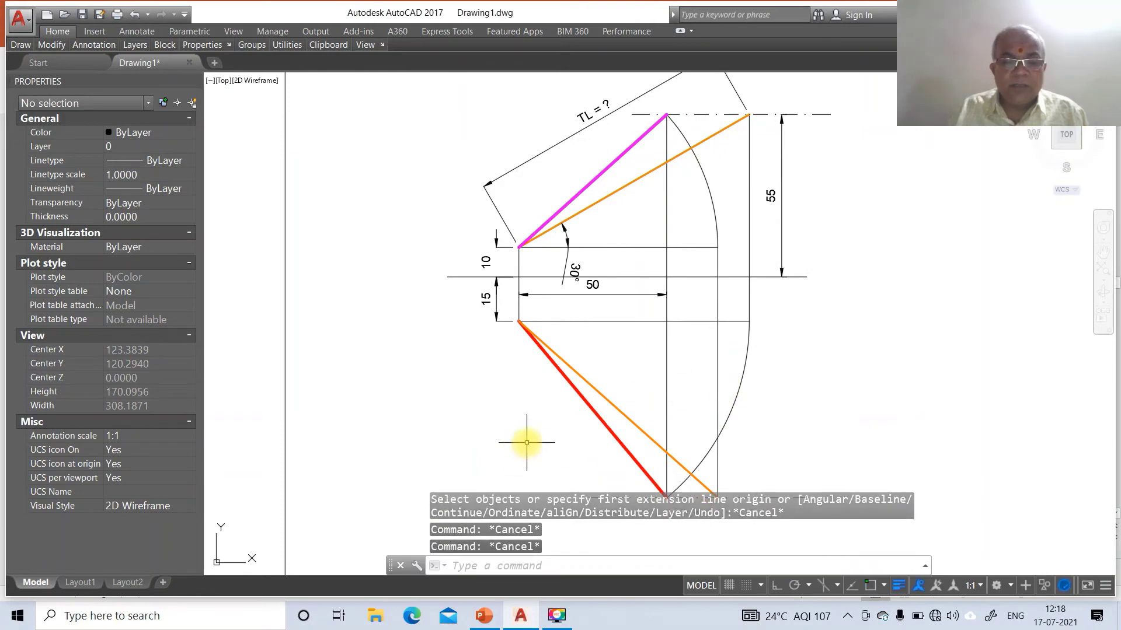
Add an angular dimension arc between the lower orange line and the horizontal, then compare it with the slide.
{"action": "type", "text": "DIM"}
{"action": "key", "text": "Return"}
{"action": "type", "text": "A"}
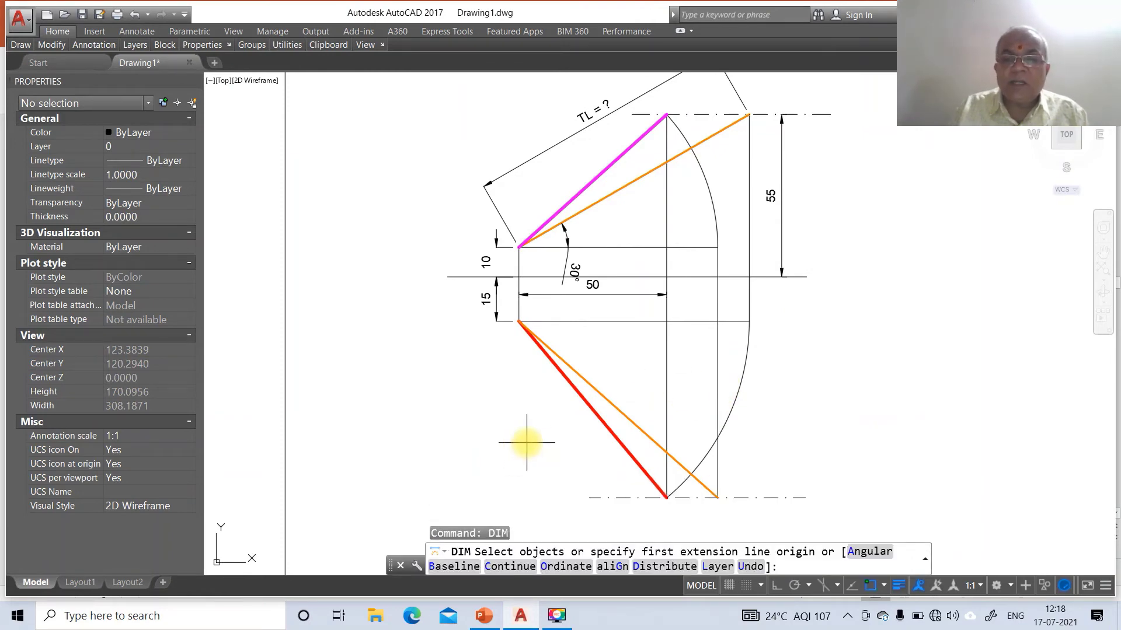
{"action": "key", "text": "Return"}
{"action": "left_click", "coordinate": [581, 377]}
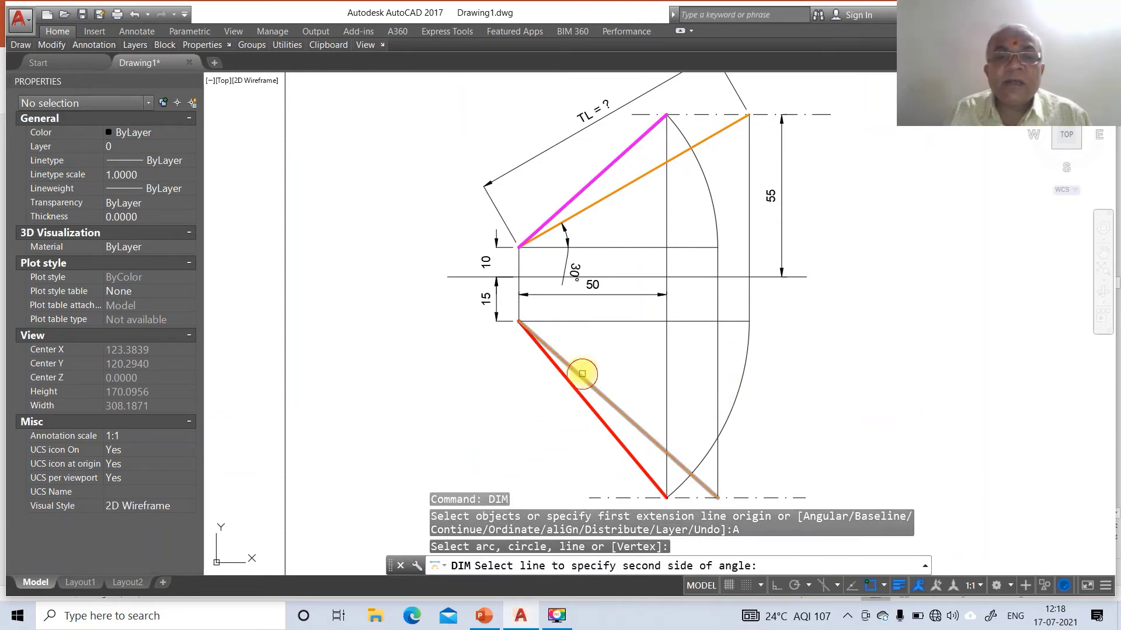
{"action": "left_click", "coordinate": [578, 321]}
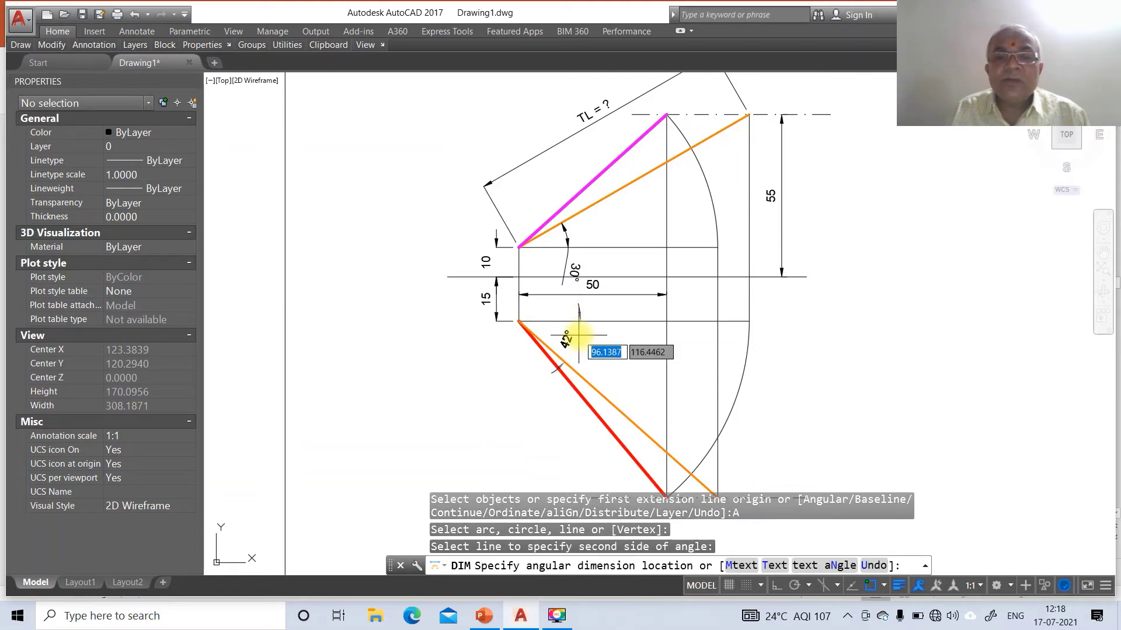
{"action": "type", "text": "T"}
{"action": "key", "text": "Return"}
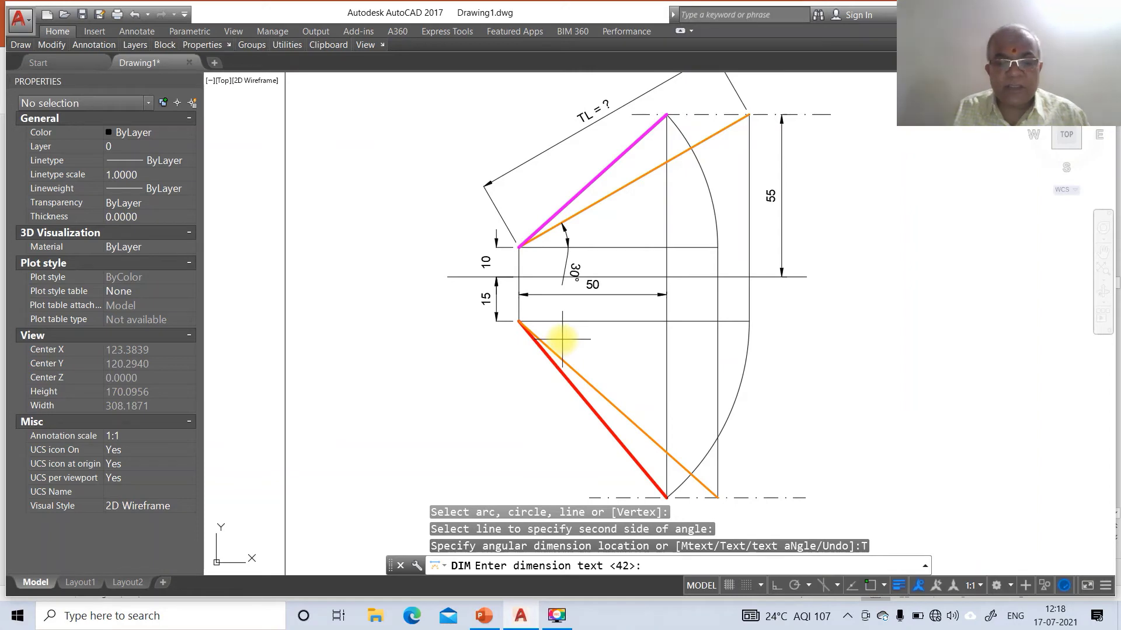
{"action": "key", "text": "Return"}
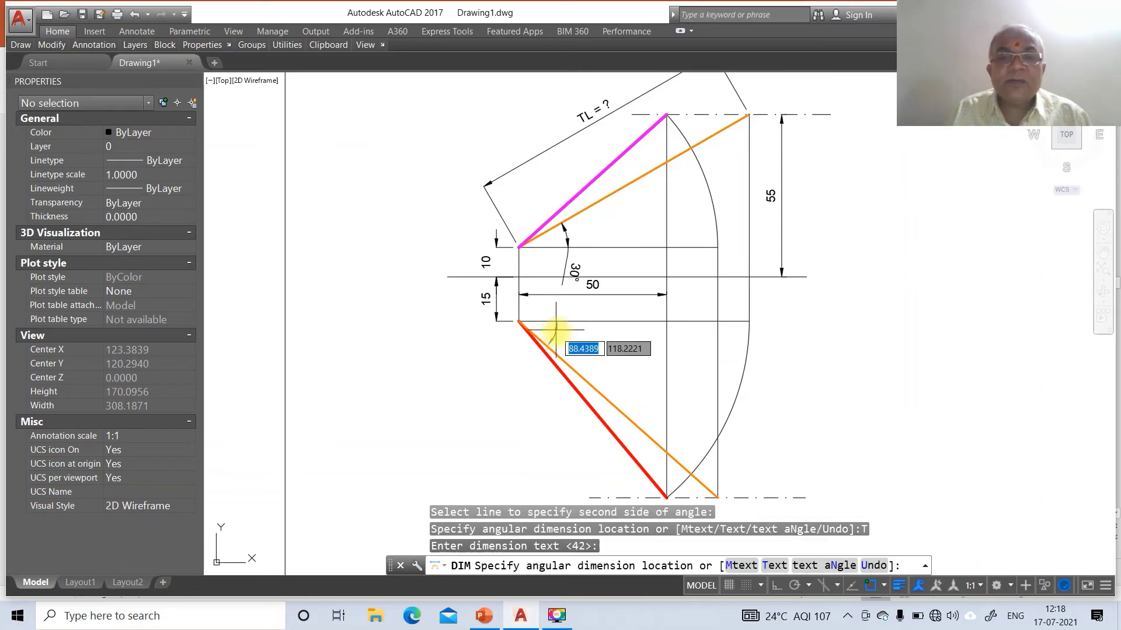
{"action": "left_click", "coordinate": [560, 336]}
{"action": "left_click", "coordinate": [492, 612]}
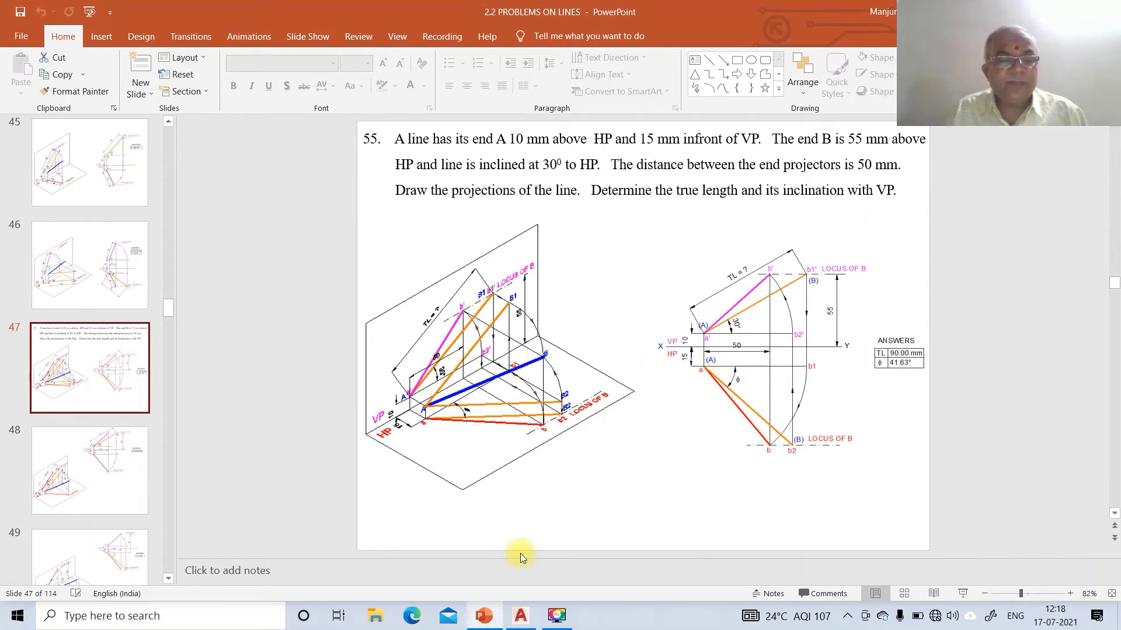
{"action": "left_click", "coordinate": [520, 615]}
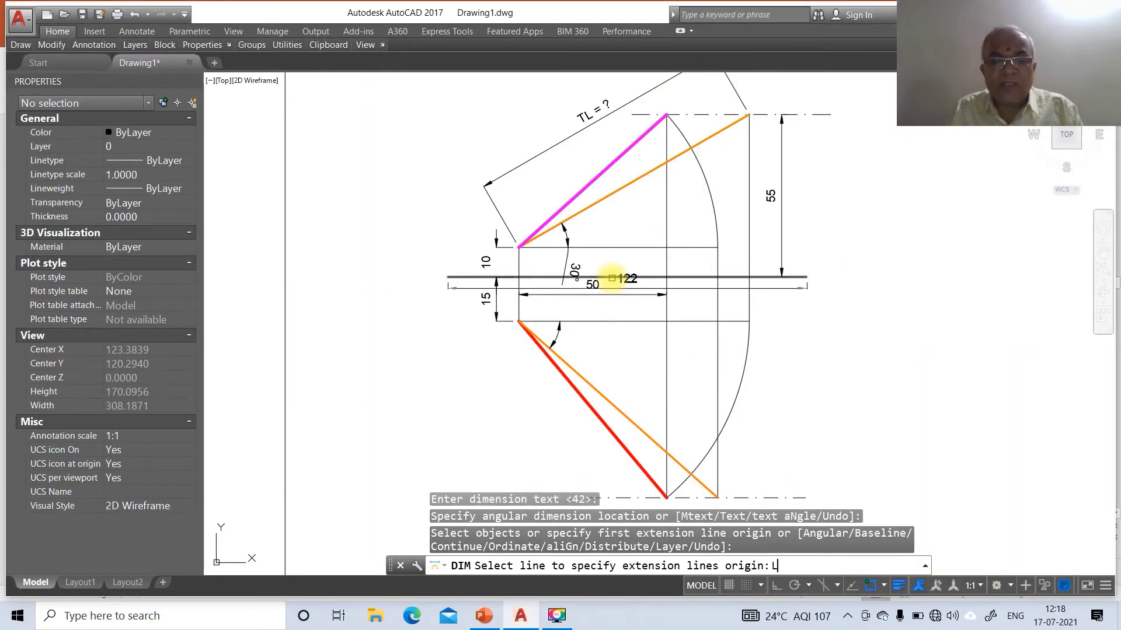
List the lower orange line's properties to confirm its length of 90.
{"action": "key", "text": "Return"}
{"action": "key", "text": "Escape"}
{"action": "key", "text": "Escape"}
{"action": "key", "text": "Escape"}
{"action": "key", "text": "Escape"}
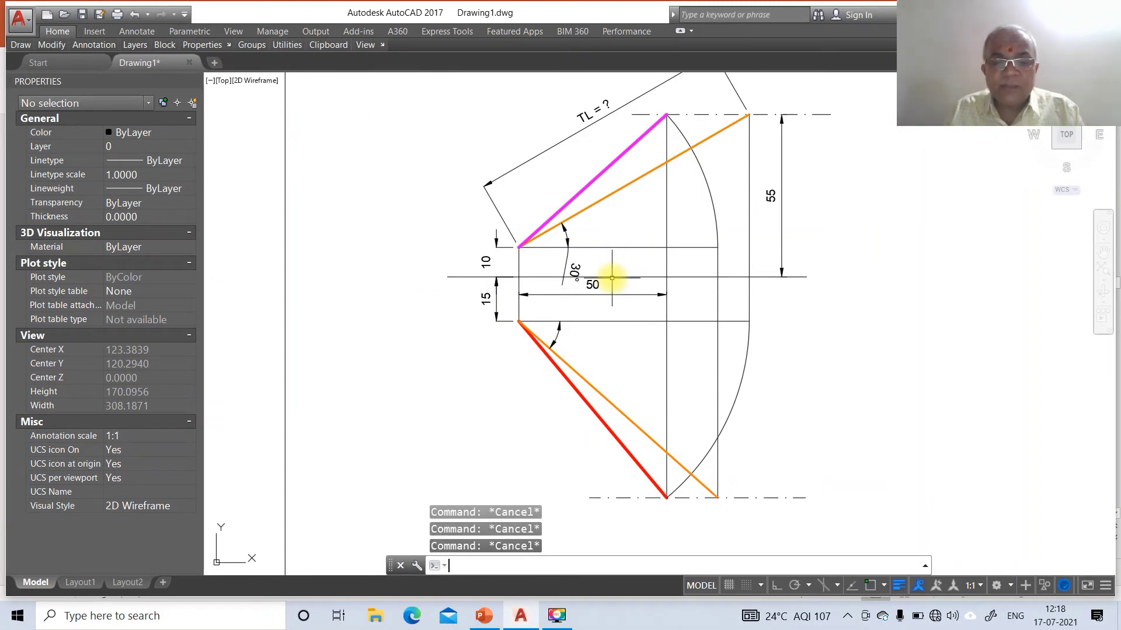
{"action": "type", "text": "LI"}
{"action": "key", "text": "Return"}
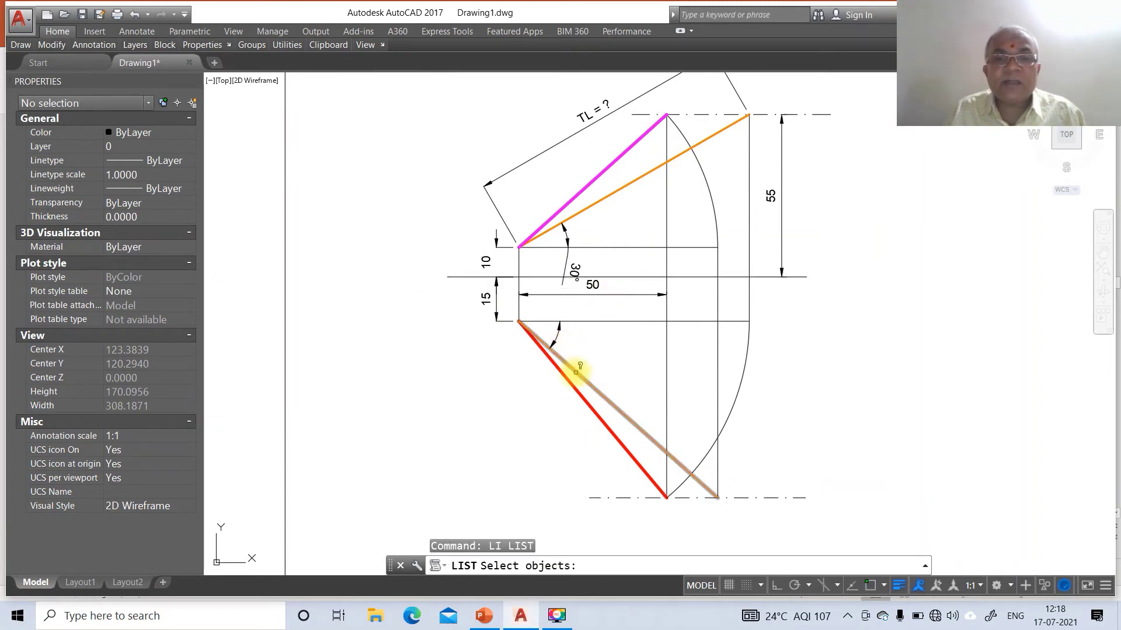
{"action": "left_click", "coordinate": [577, 370]}
{"action": "key", "text": "Return"}
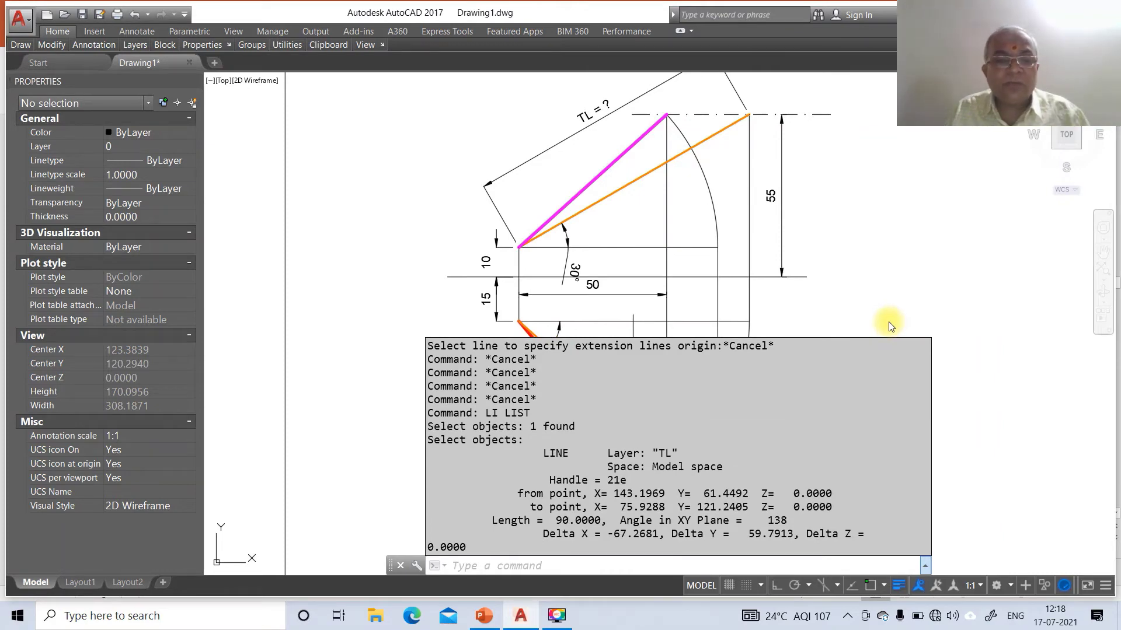
{"action": "key", "text": "Escape"}
{"action": "key", "text": "Escape"}
{"action": "key", "text": "Escape"}
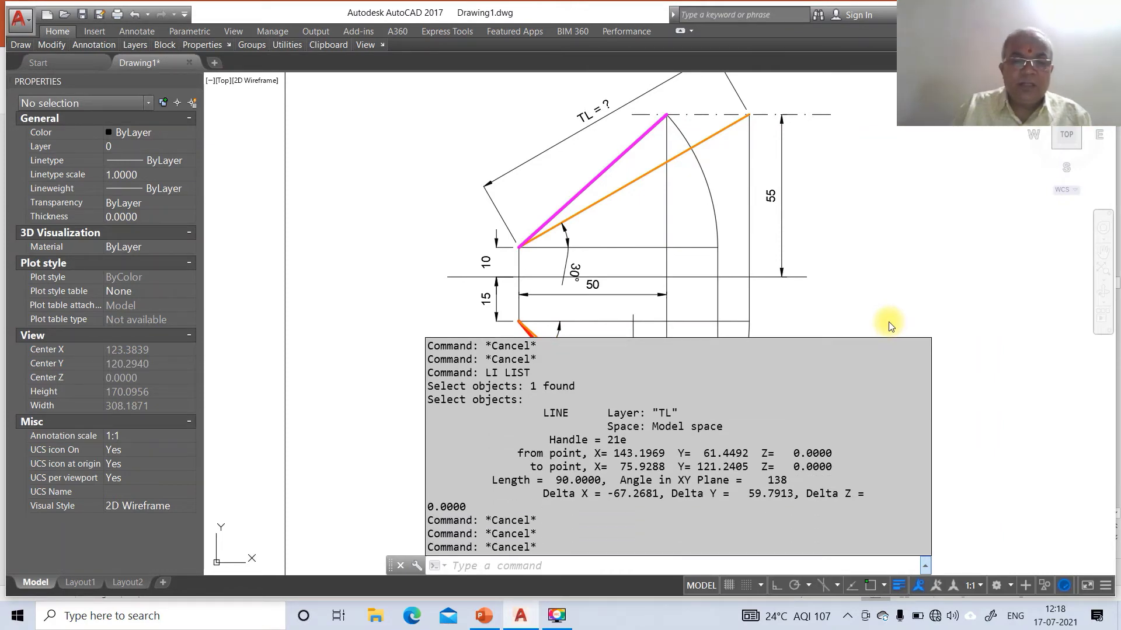
Set the Standard dimension style's angular precision to 0.00 via DDIM.
{"action": "type", "text": "DDIM"}
{"action": "key", "text": "Return"}
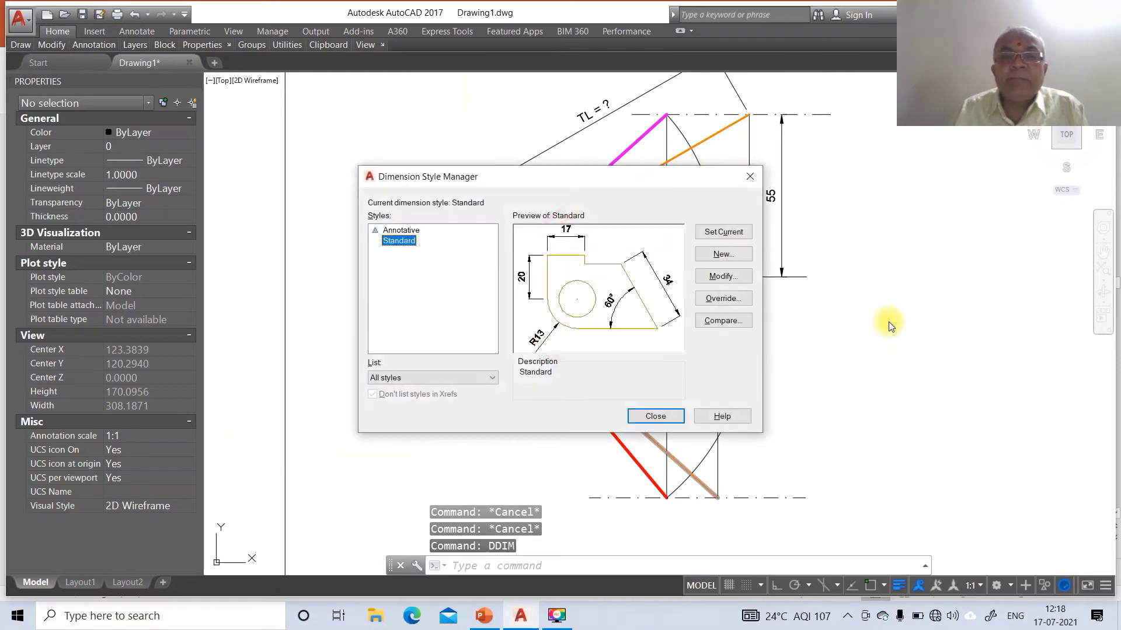
{"action": "left_click", "coordinate": [723, 278]}
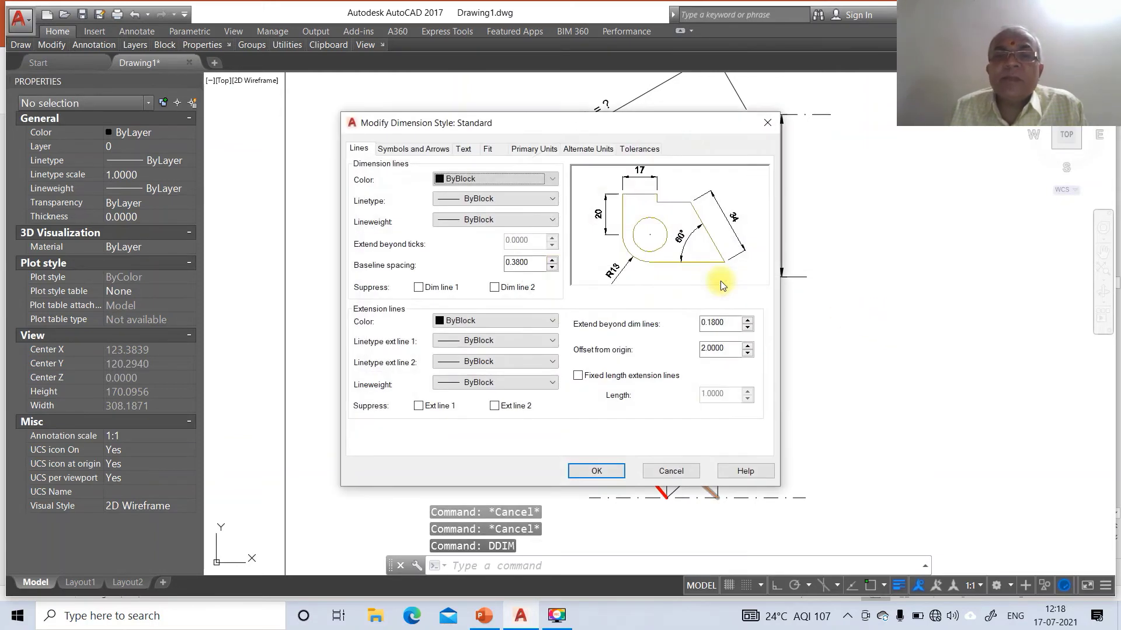
{"action": "left_click", "coordinate": [533, 149]}
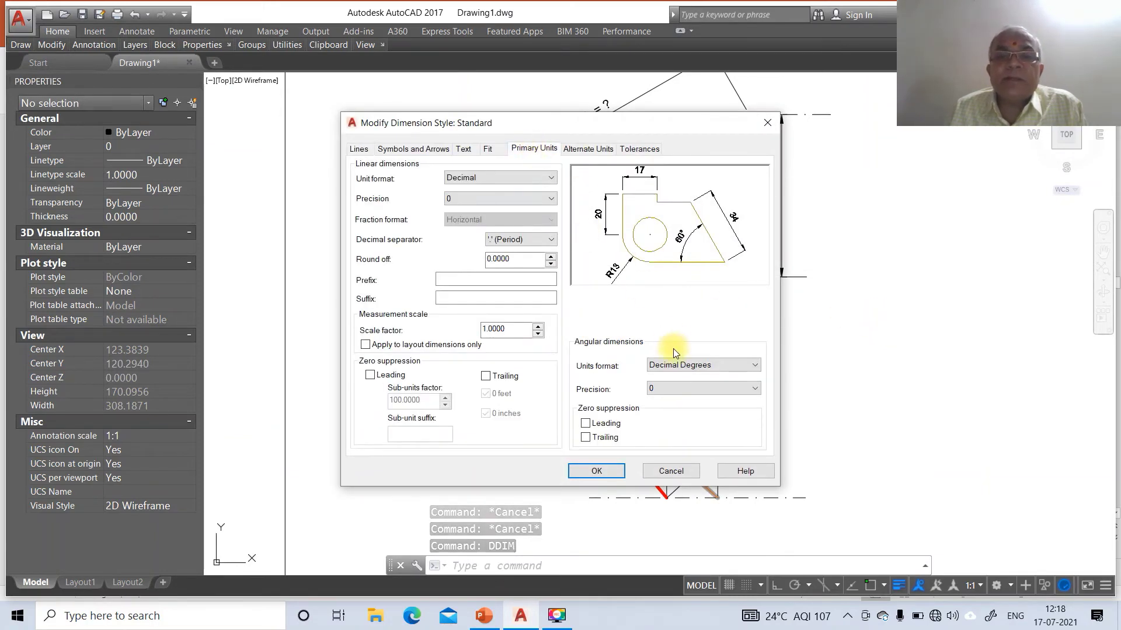
{"action": "left_click", "coordinate": [664, 390]}
{"action": "left_click", "coordinate": [671, 423]}
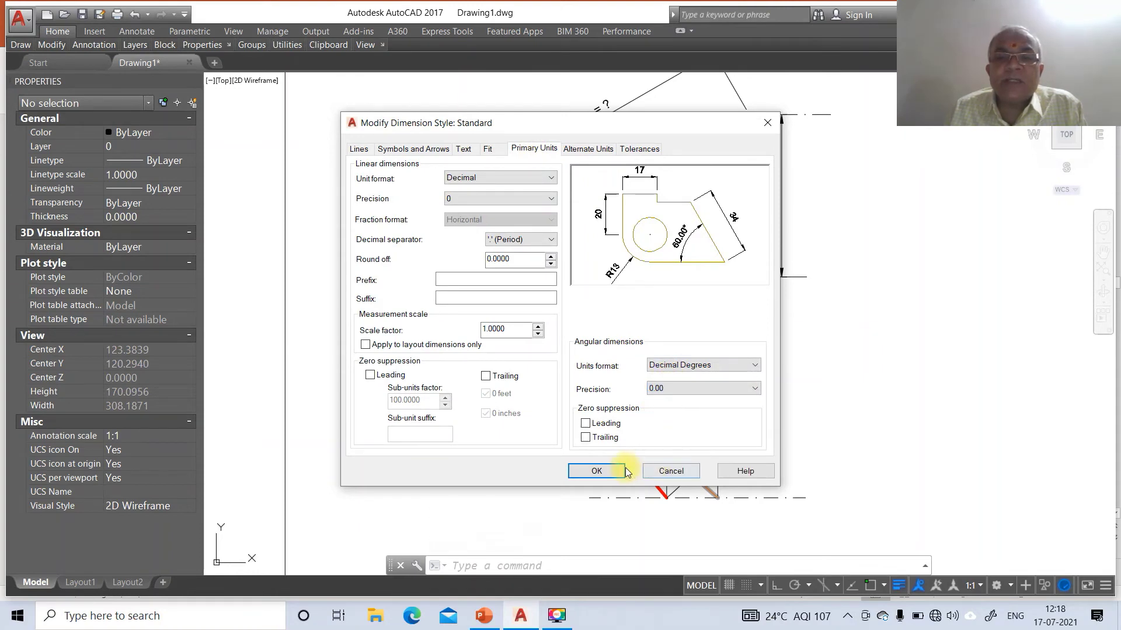
{"action": "left_click", "coordinate": [622, 470]}
{"action": "left_click", "coordinate": [652, 415]}
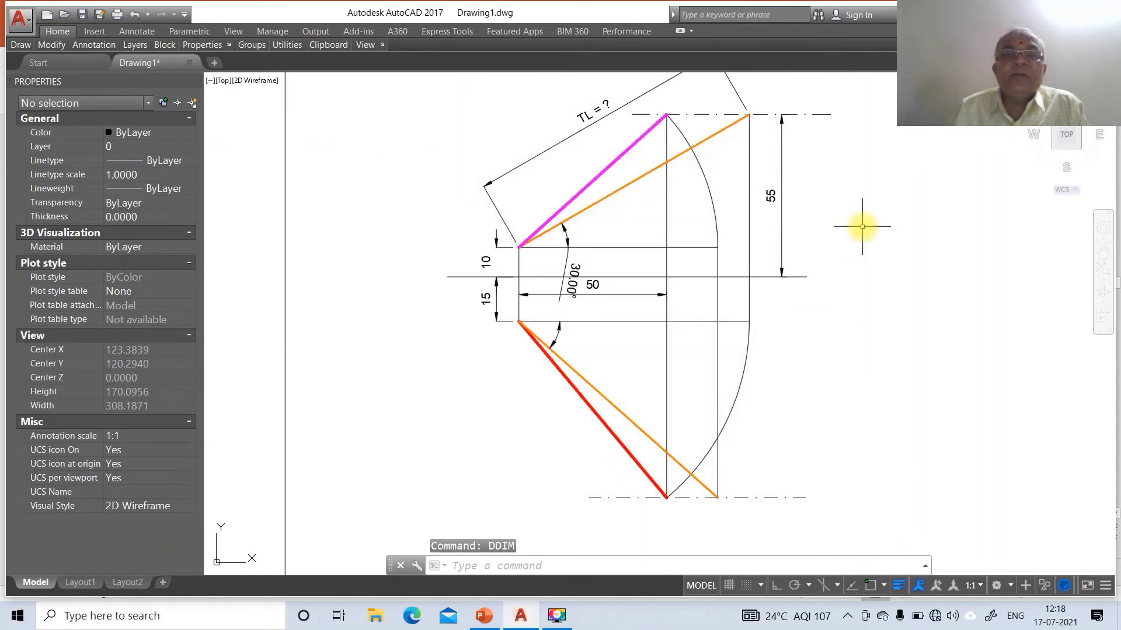
Trial an angular dimension on the lower orange line reading 41.63°, compare with the slide, then cancel.
{"action": "type", "text": "DI"}
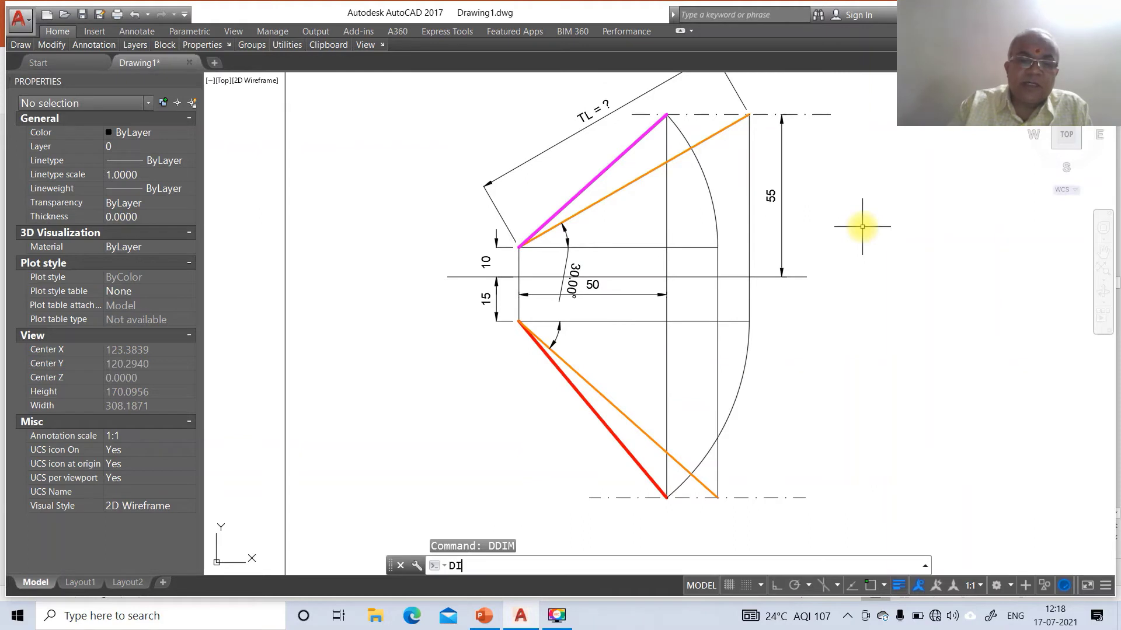
{"action": "type", "text": "M"}
{"action": "key", "text": "Return"}
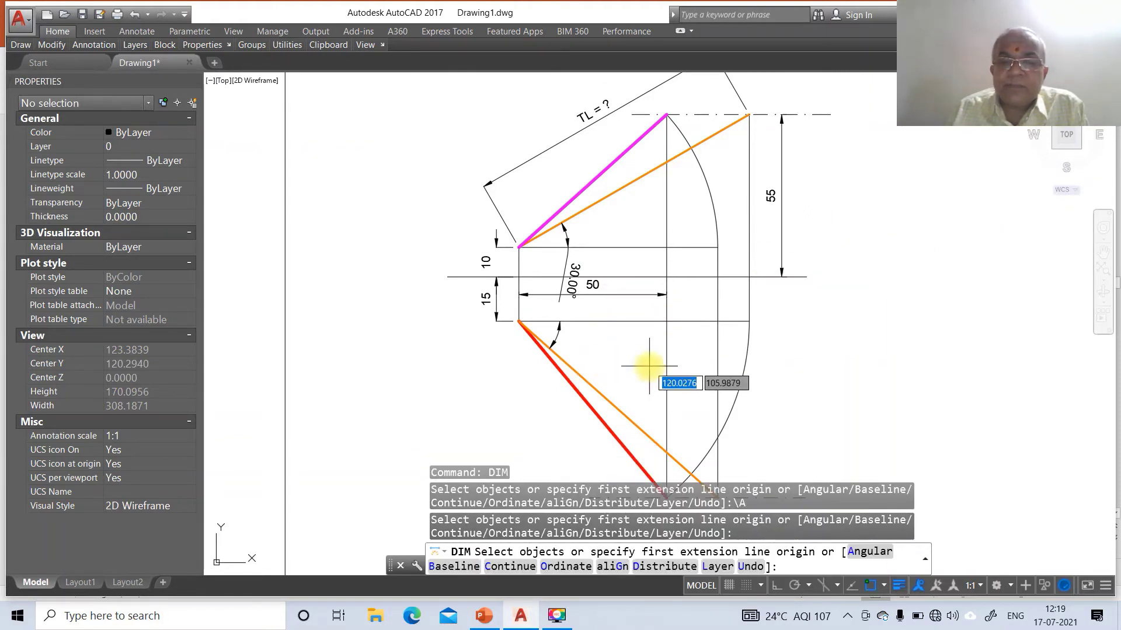
{"action": "type", "text": "A"}
{"action": "key", "text": "Return"}
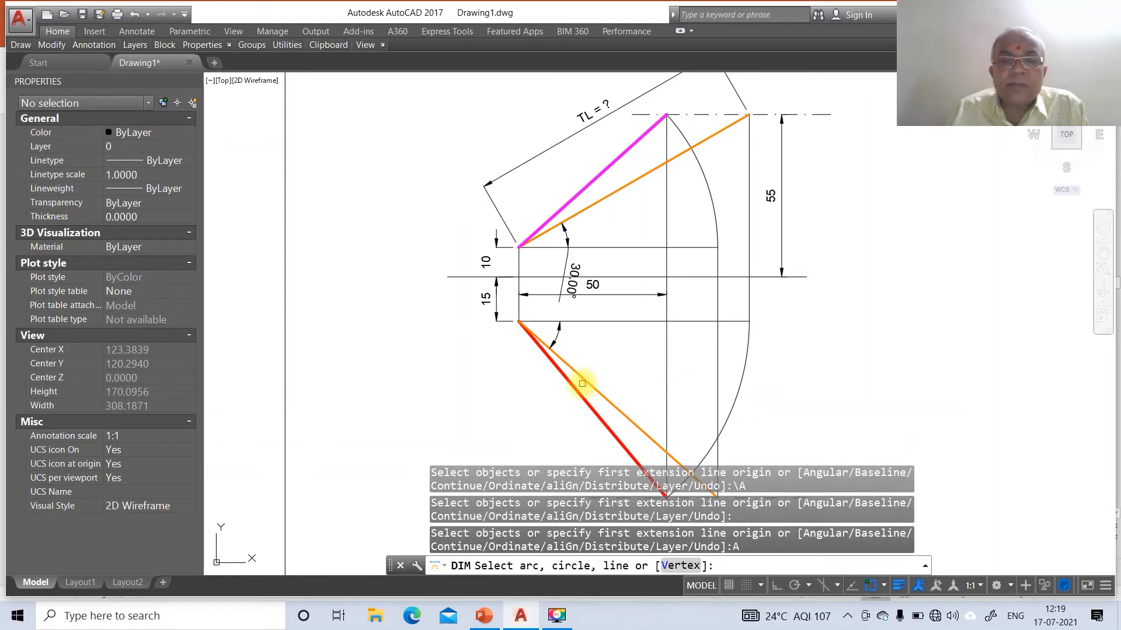
{"action": "left_click", "coordinate": [582, 379]}
{"action": "left_click", "coordinate": [596, 321]}
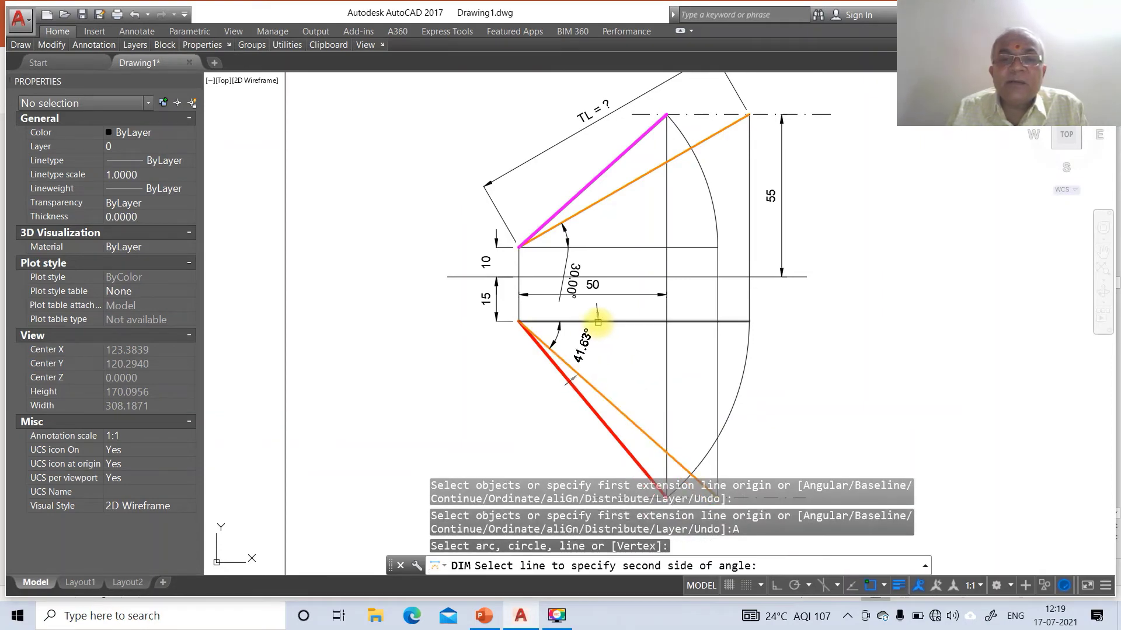
{"action": "left_click", "coordinate": [484, 616]}
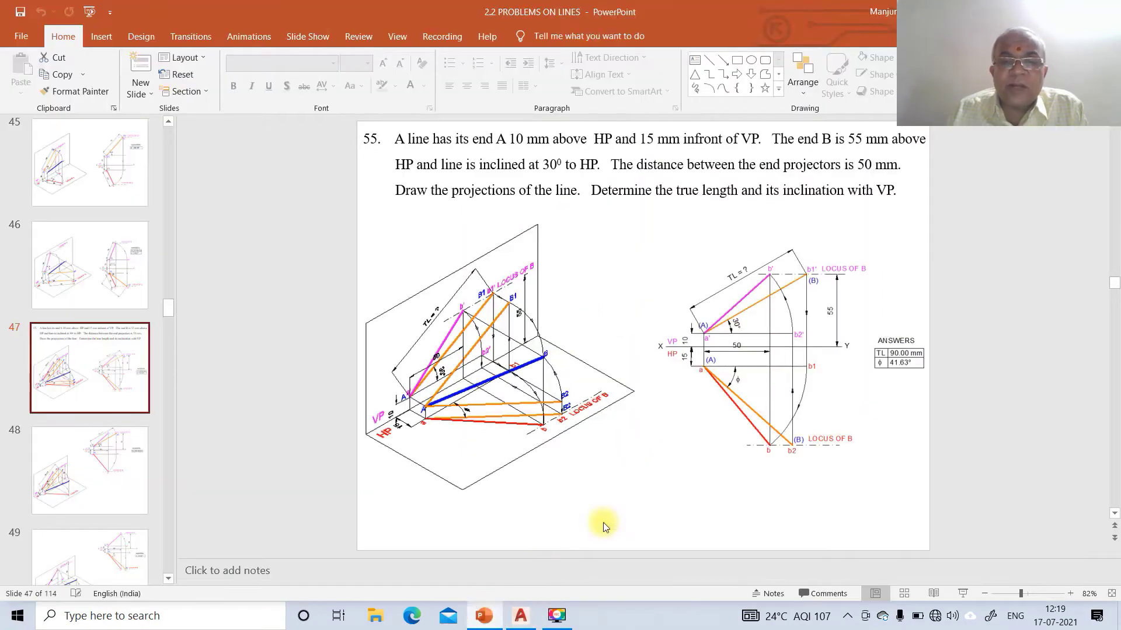
{"action": "left_click", "coordinate": [520, 616]}
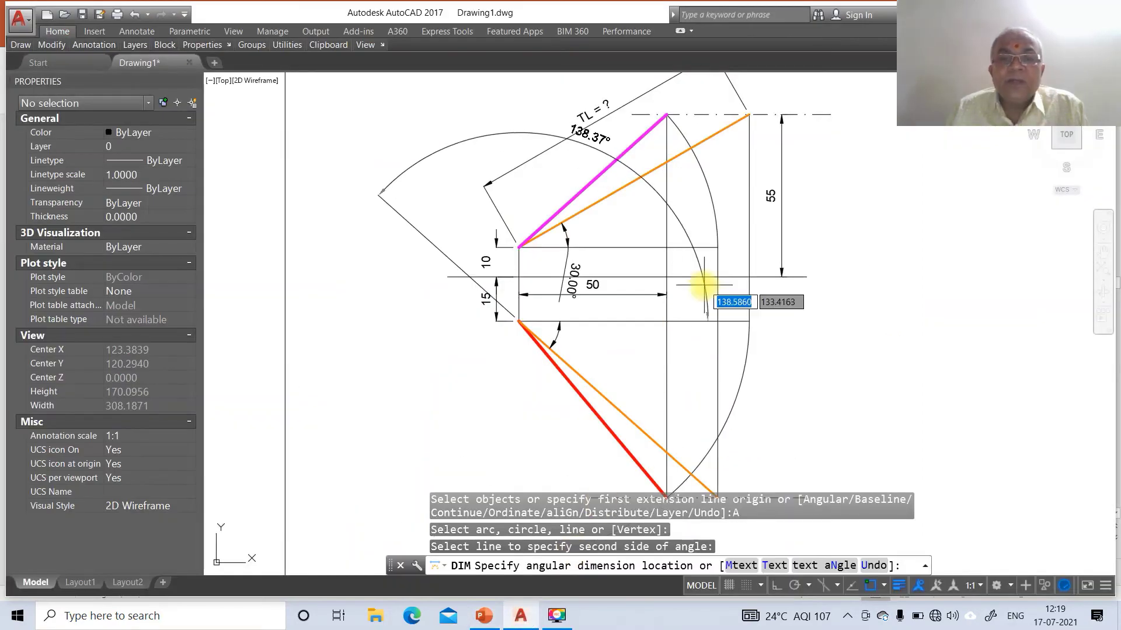
{"action": "key", "text": "Escape"}
{"action": "key", "text": "Escape"}
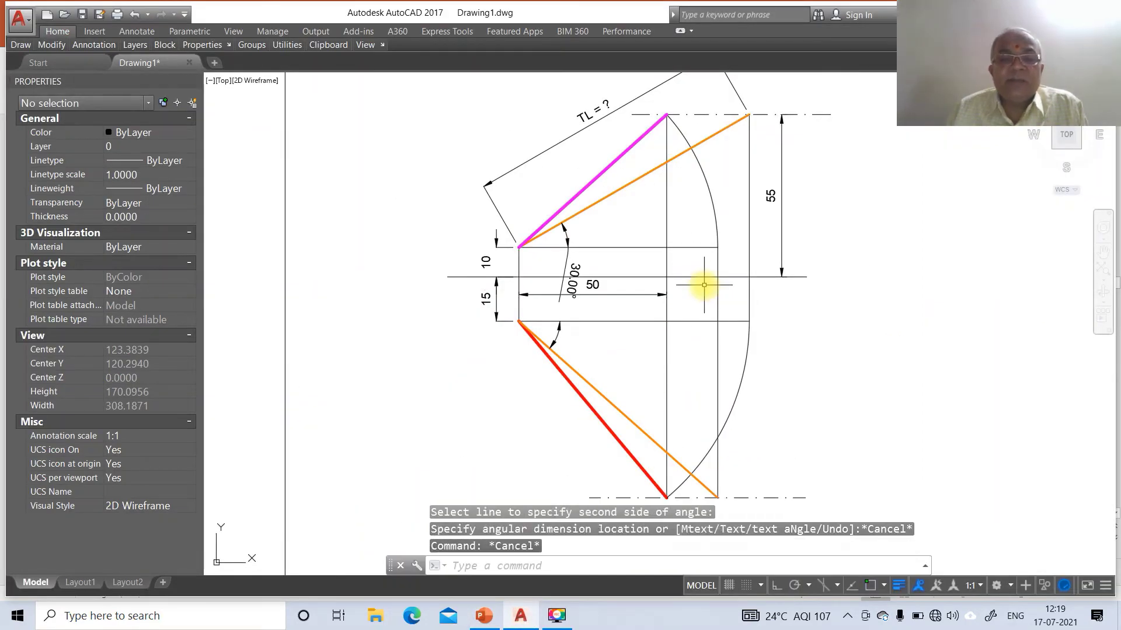
{"action": "type", "text": "DDIM"}
{"action": "key", "text": "Return"}
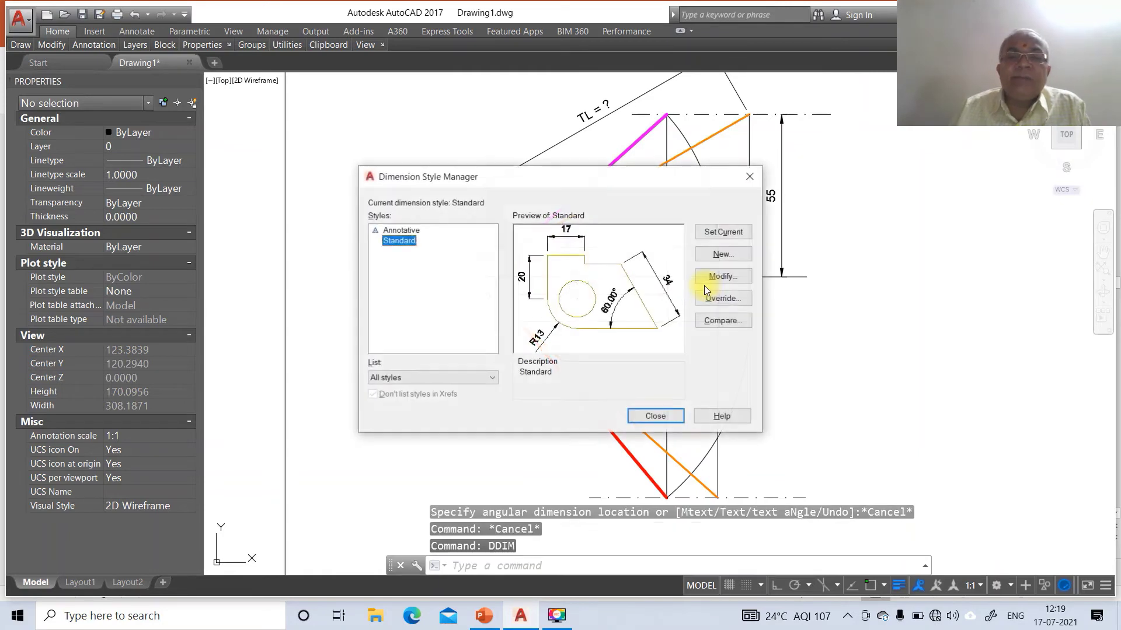
{"action": "left_click", "coordinate": [709, 279]}
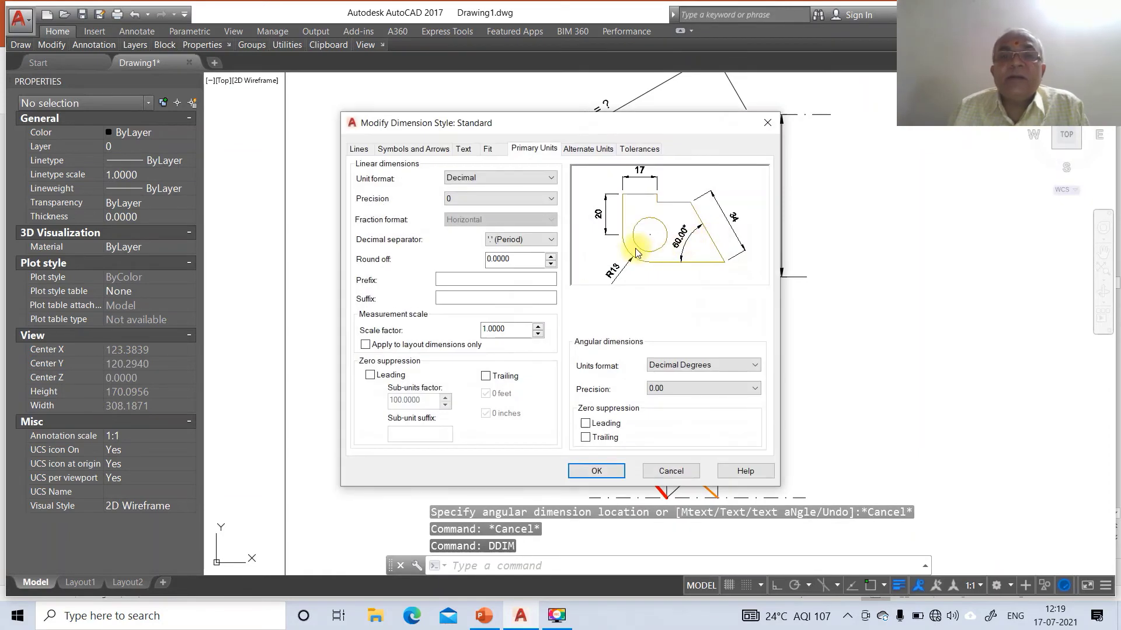
{"action": "left_click", "coordinate": [657, 389]}
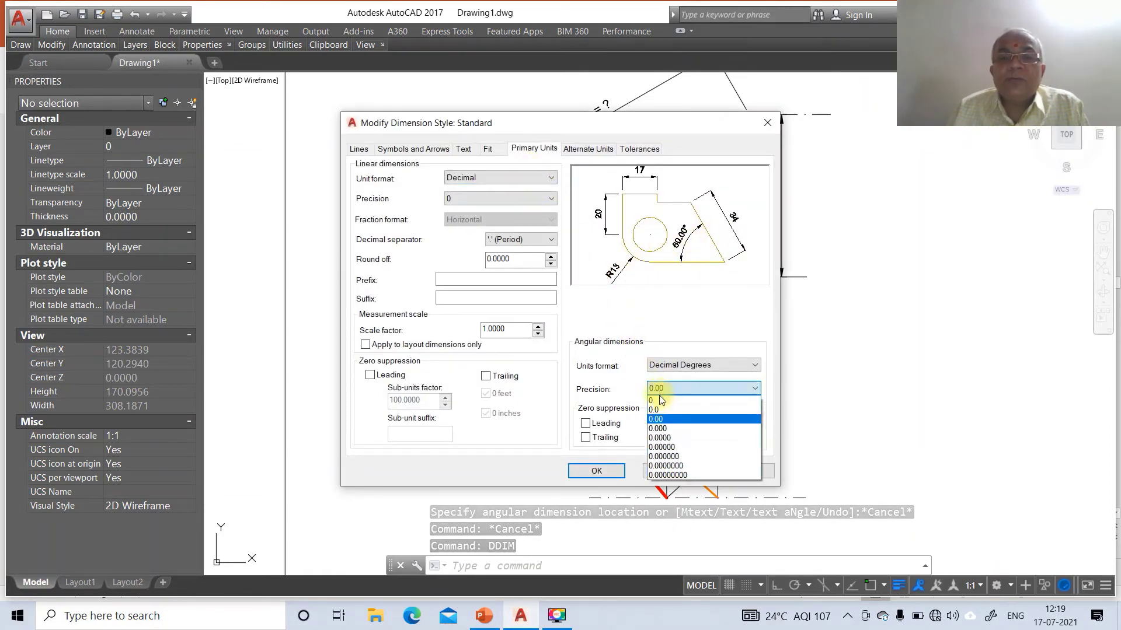
{"action": "left_click", "coordinate": [657, 403]}
{"action": "left_click", "coordinate": [601, 470]}
{"action": "left_click", "coordinate": [651, 416]}
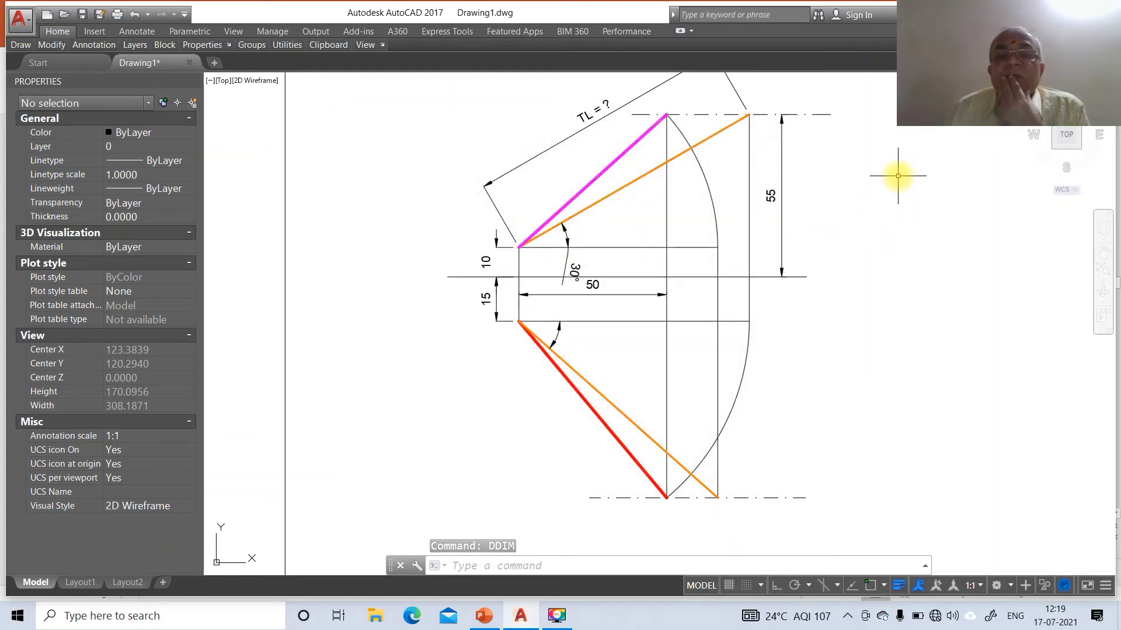
{"action": "left_click", "coordinate": [482, 610]}
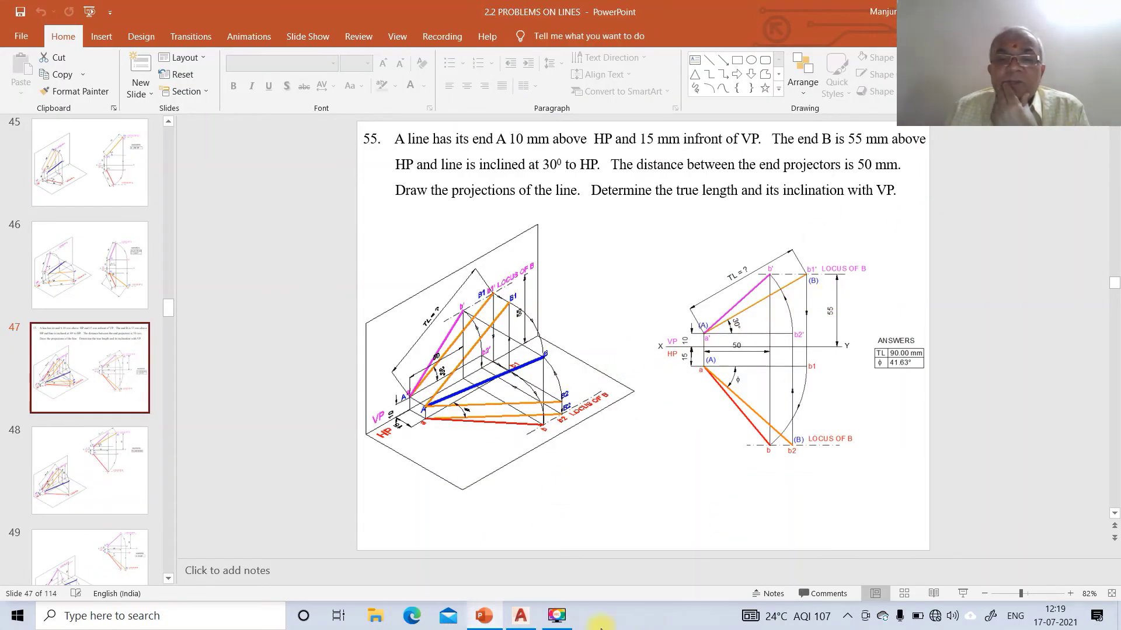
{"action": "left_click", "coordinate": [520, 615]}
Start single-line text at height 3 and label the reference line ends X and Y.
{"action": "type", "text": "D"}
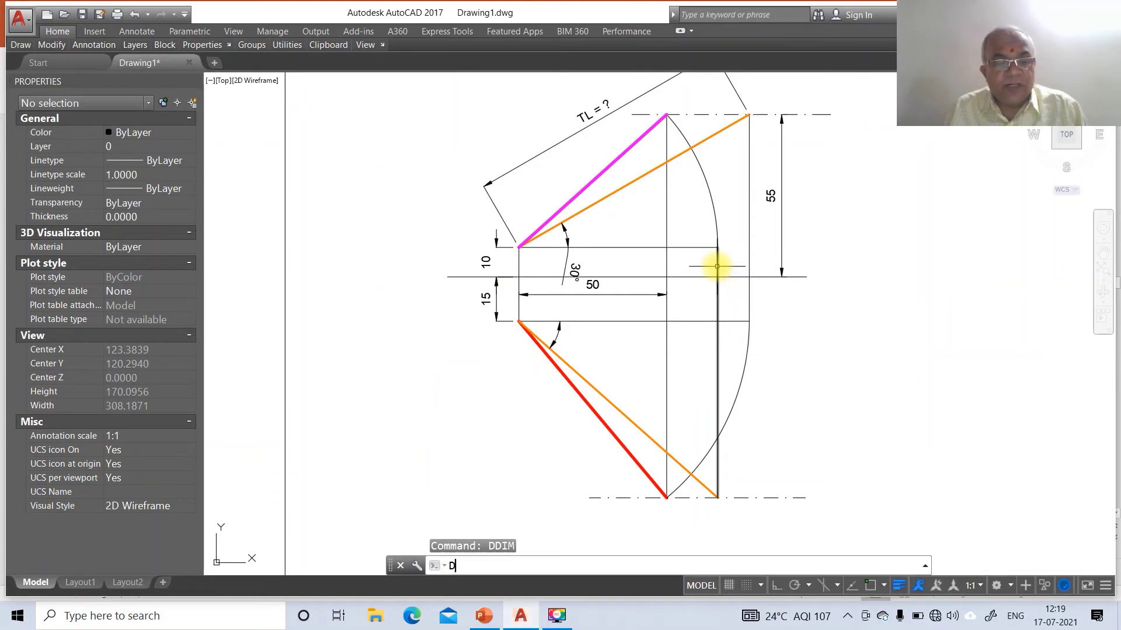
{"action": "type", "text": "T"}
{"action": "key", "text": "Return"}
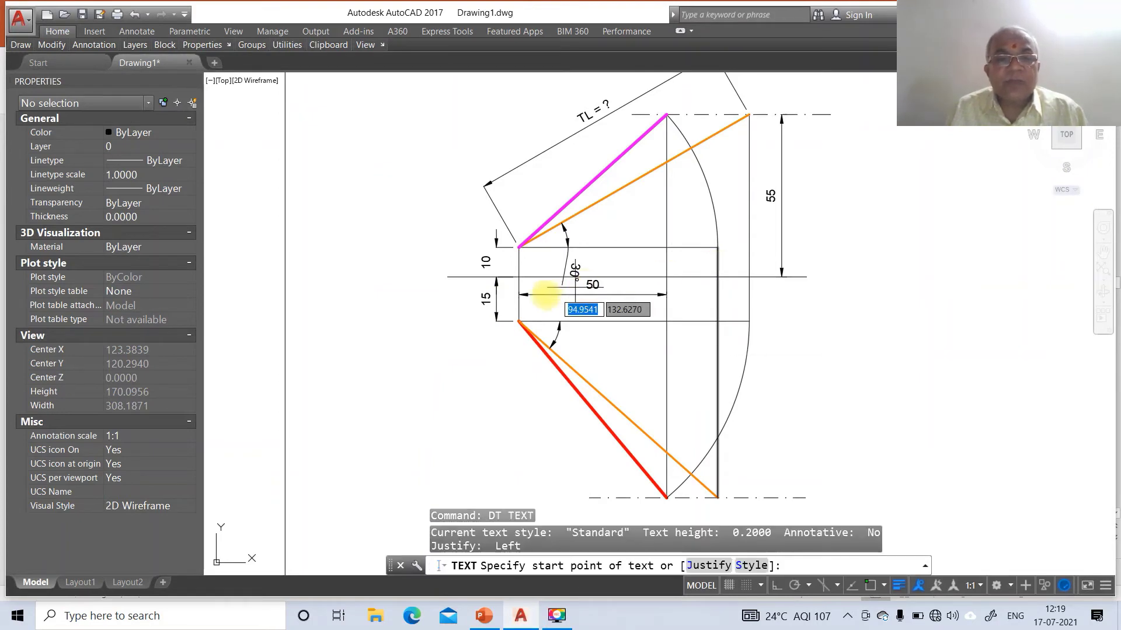
{"action": "left_click", "coordinate": [431, 279]}
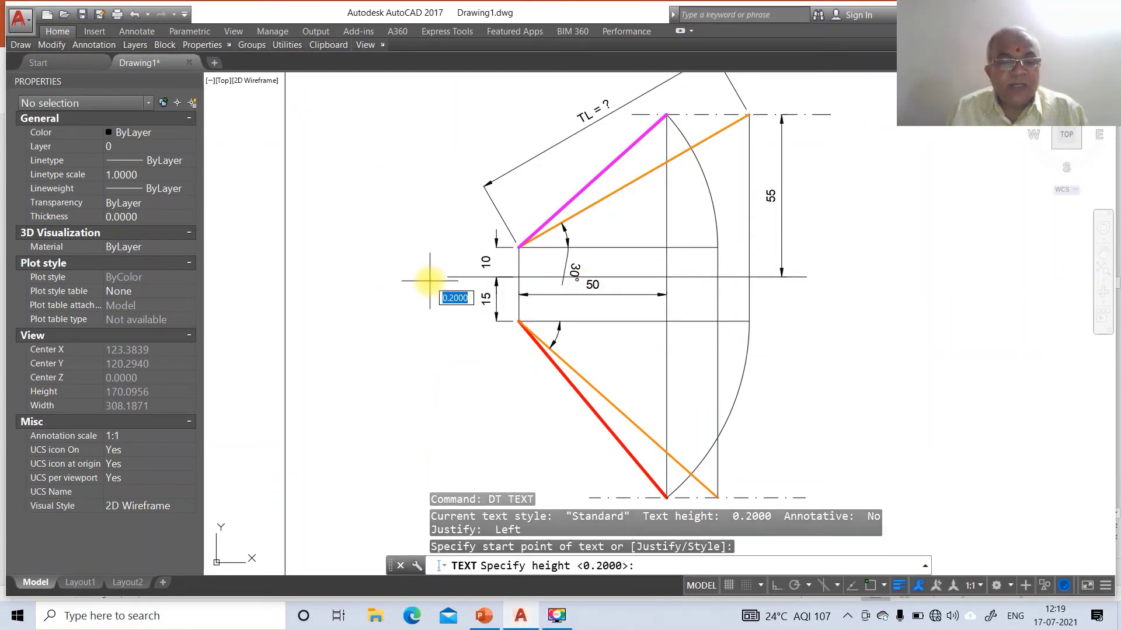
{"action": "type", "text": "3"}
{"action": "key", "text": "Return"}
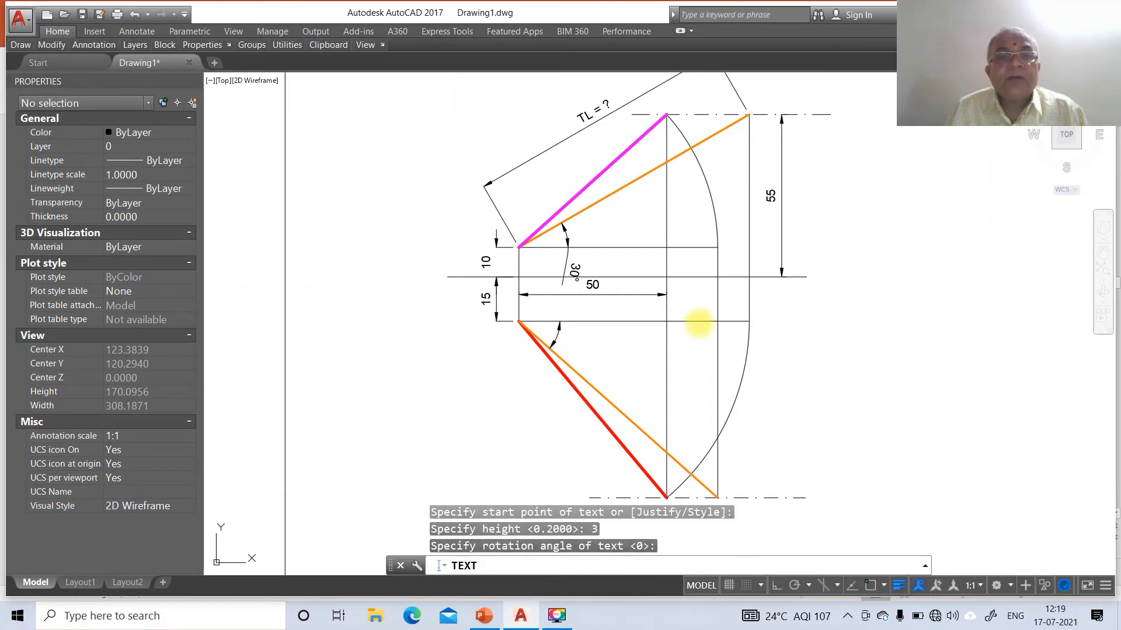
{"action": "key", "text": "Return"}
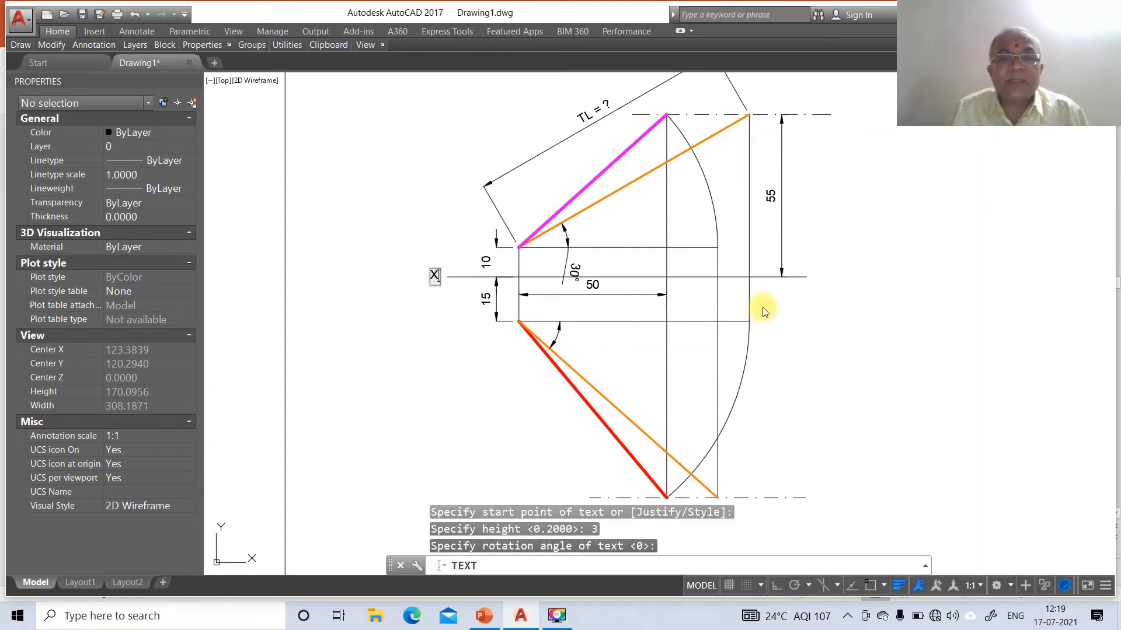
{"action": "type", "text": "X"}
{"action": "left_click", "coordinate": [811, 281]}
{"action": "type", "text": "Y"}
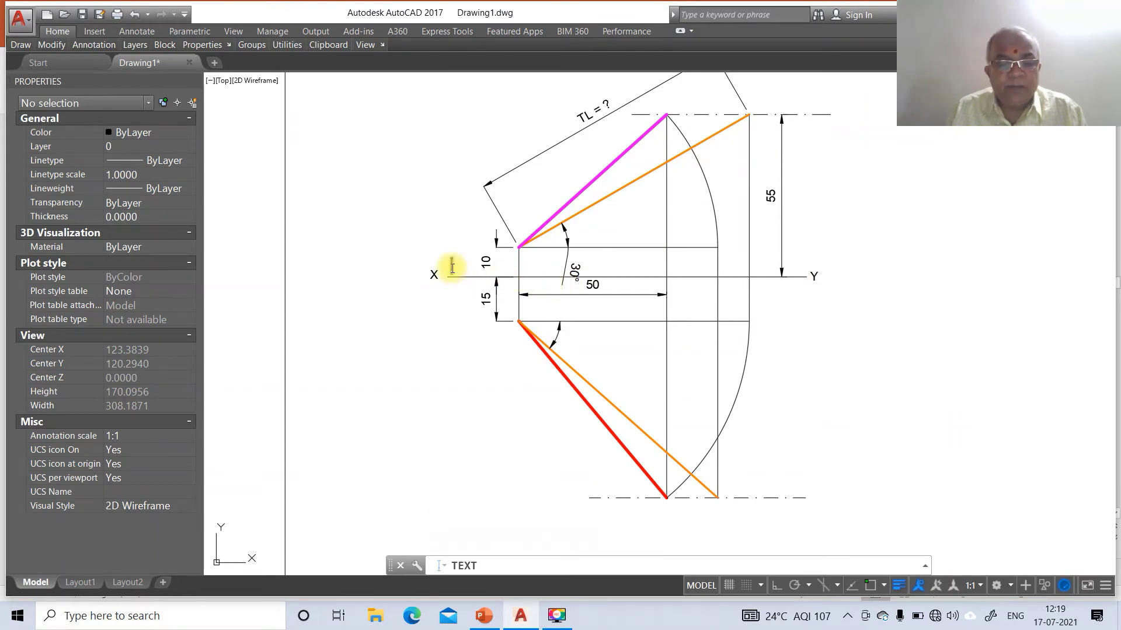
Add the HP label below the reference line and an A label at the red line's upper end.
{"action": "left_click", "coordinate": [451, 300]}
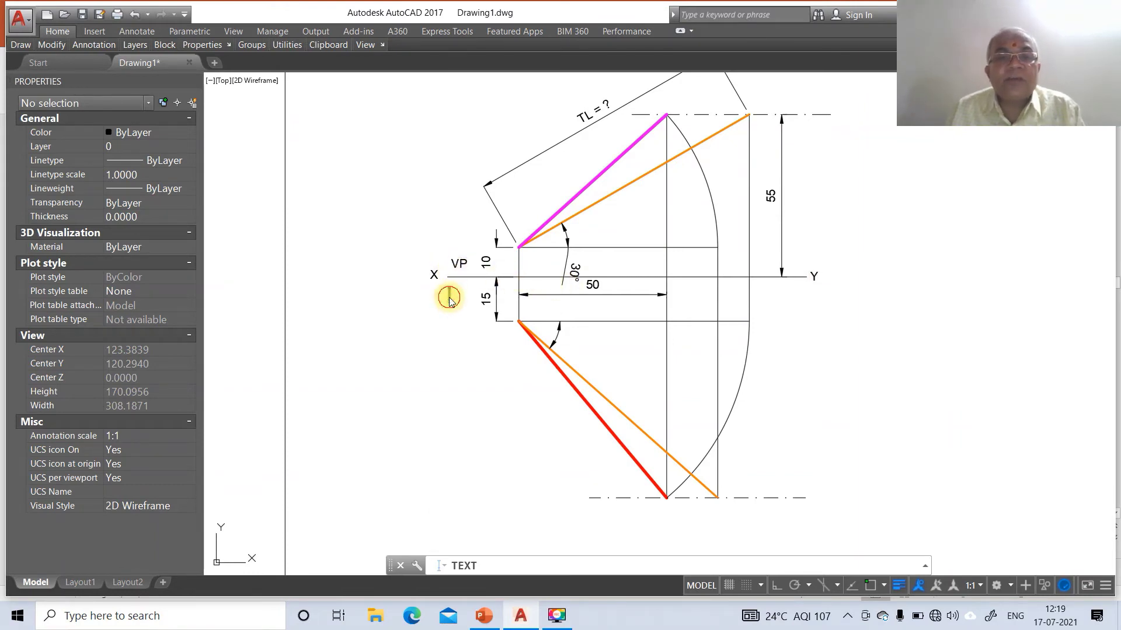
{"action": "type", "text": "HP"}
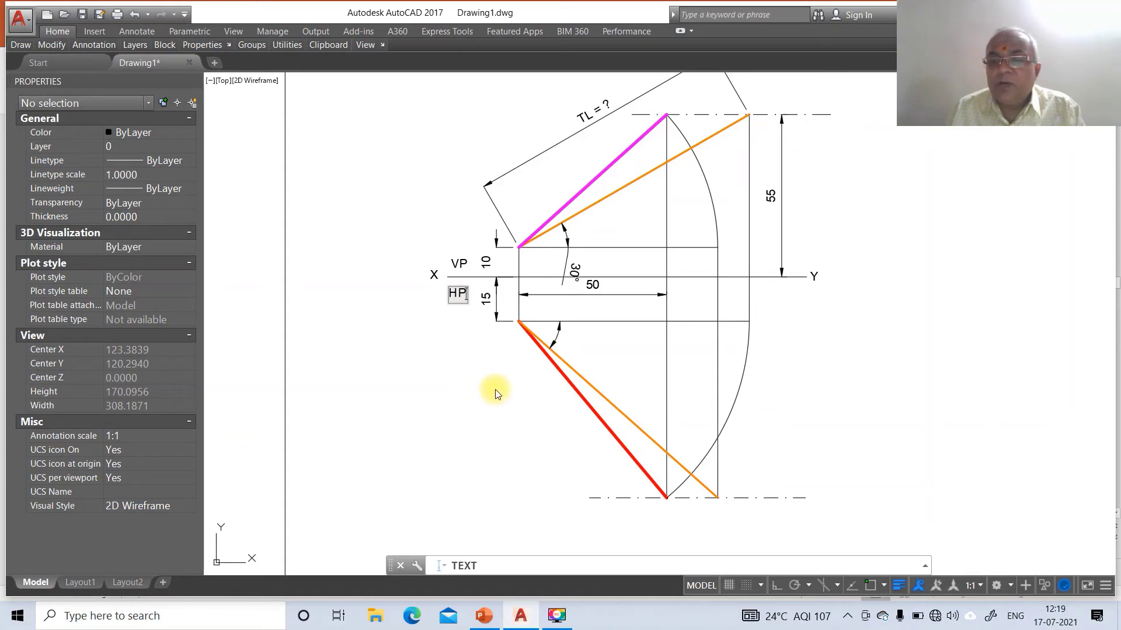
{"action": "left_click", "coordinate": [510, 345]}
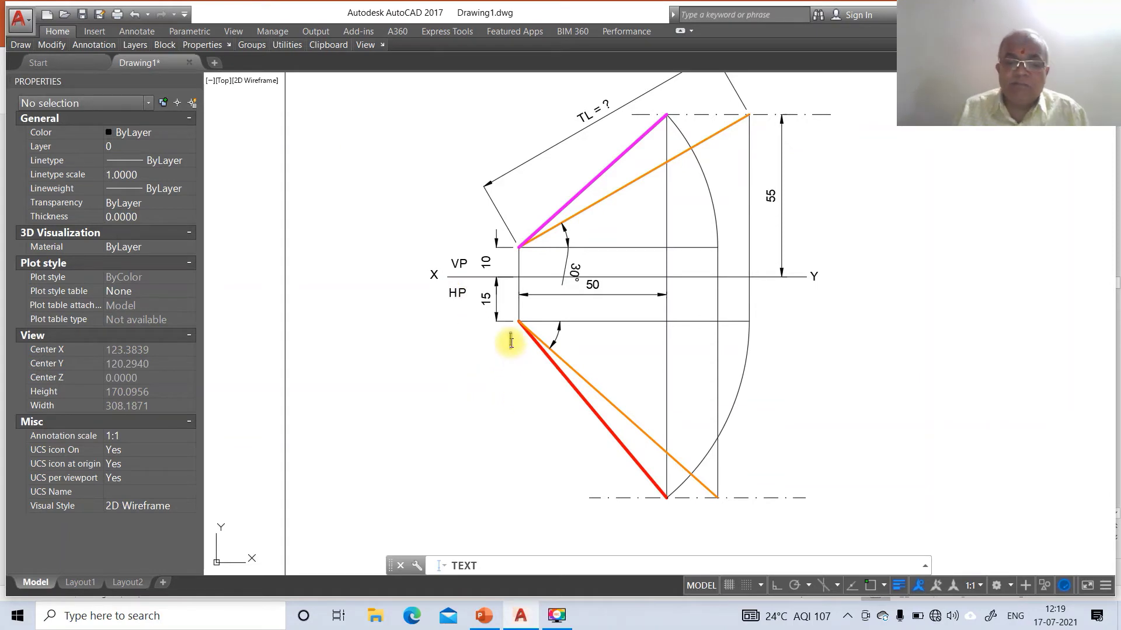
{"action": "type", "text": "A"}
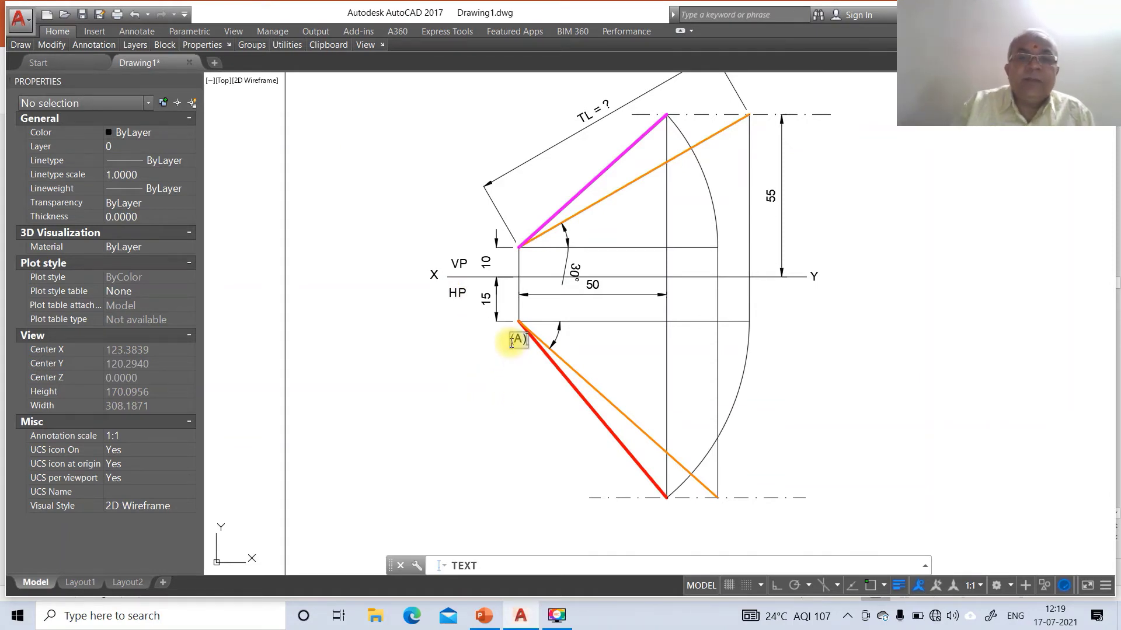
{"action": "left_click", "coordinate": [518, 230]}
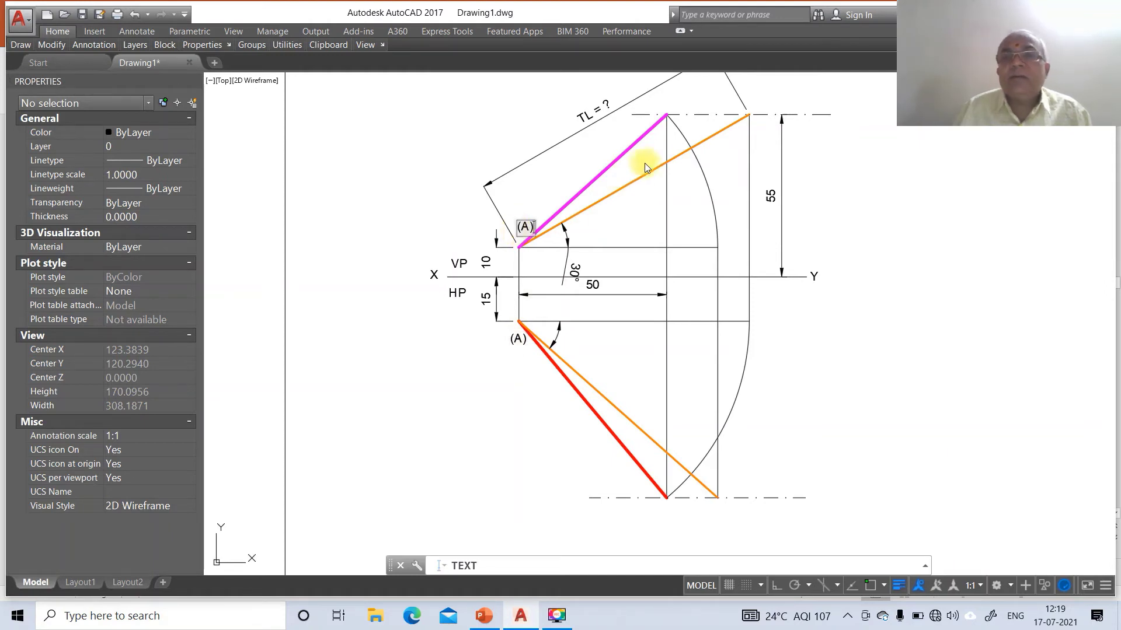
{"action": "left_click", "coordinate": [749, 108]}
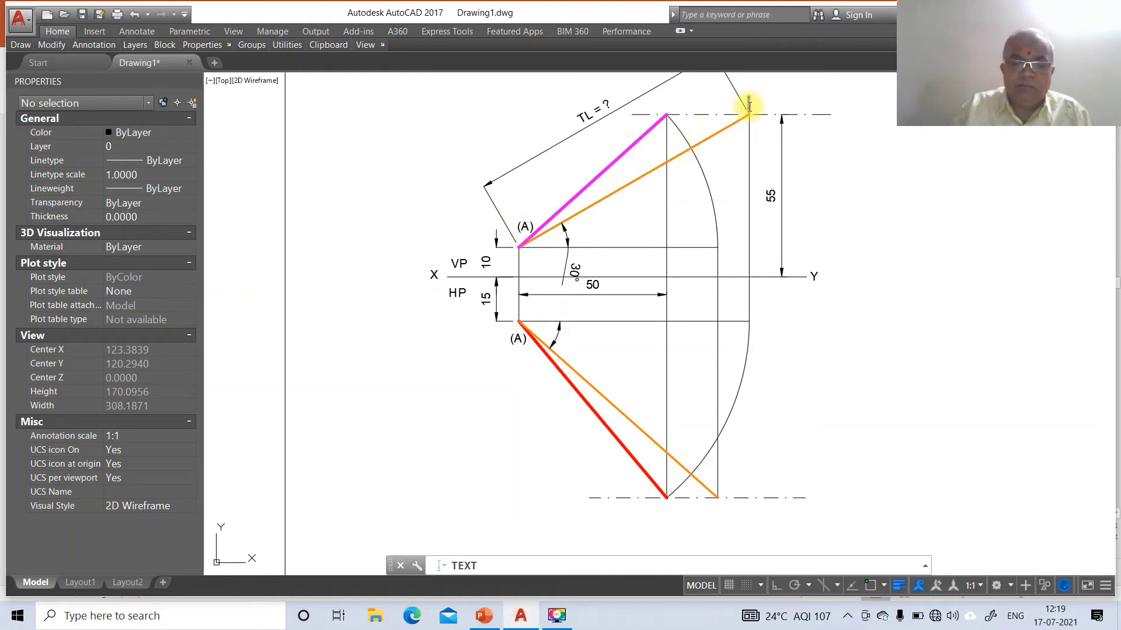
{"action": "left_click", "coordinate": [791, 102]}
{"action": "type", "text": "OCU"}
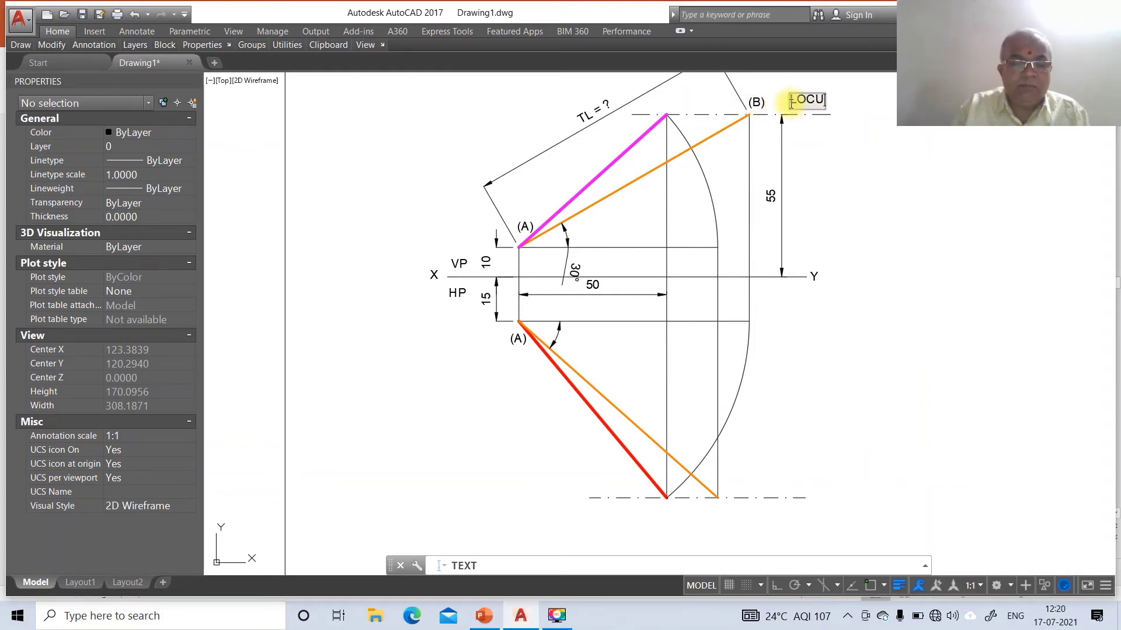
{"action": "type", "text": "S OF B"}
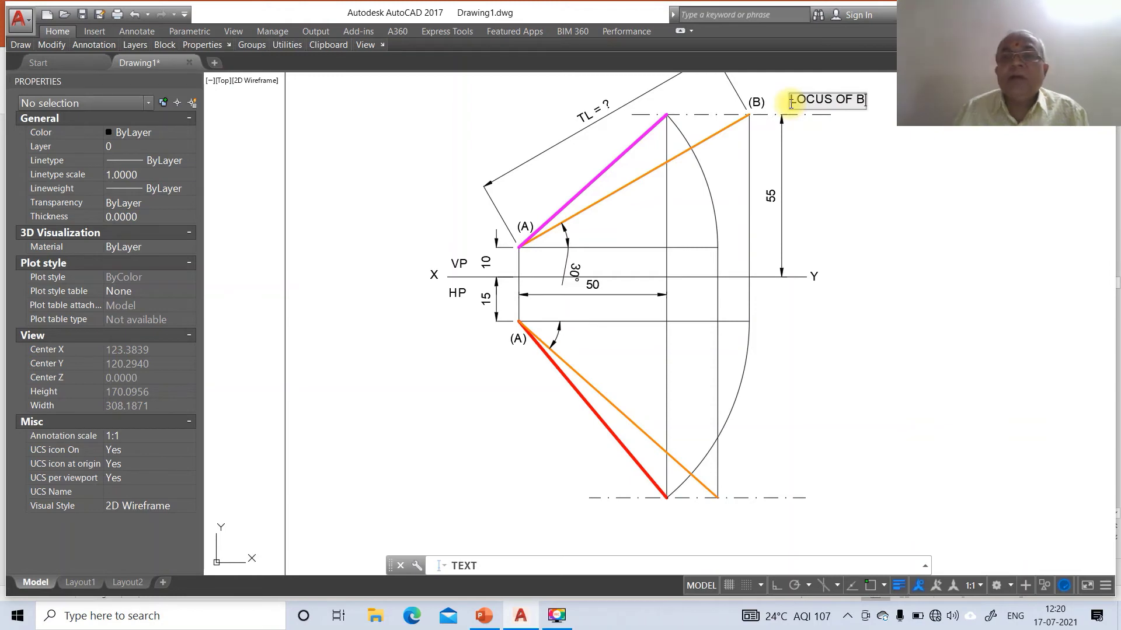
{"action": "left_click", "coordinate": [734, 492]}
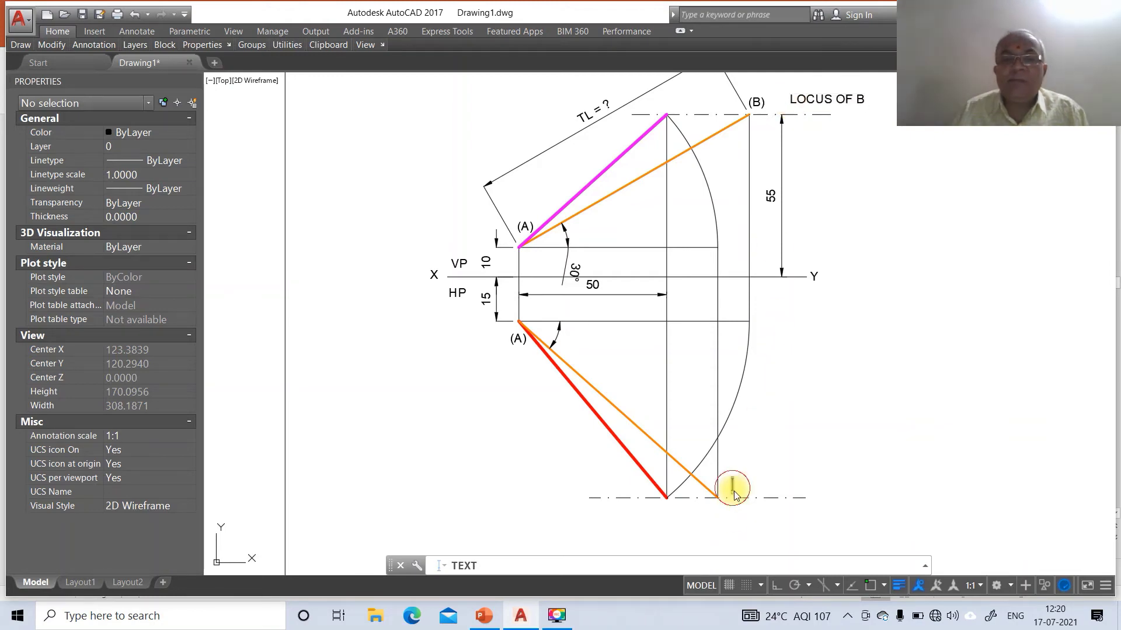
{"action": "type", "text": "LOCUS"}
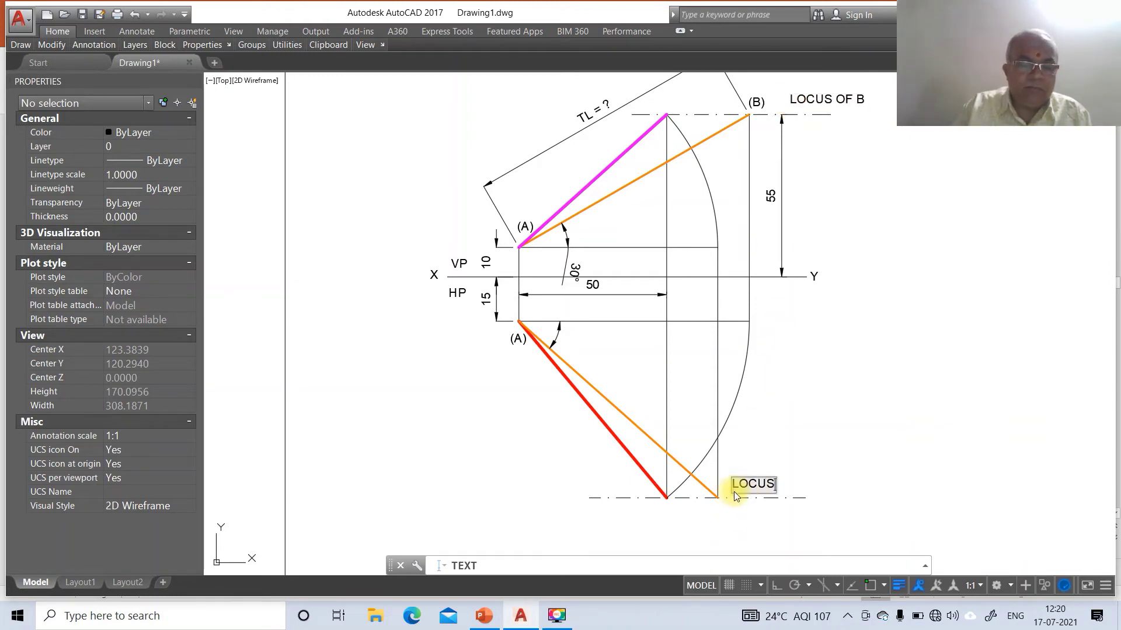
{"action": "type", "text": " OF B"}
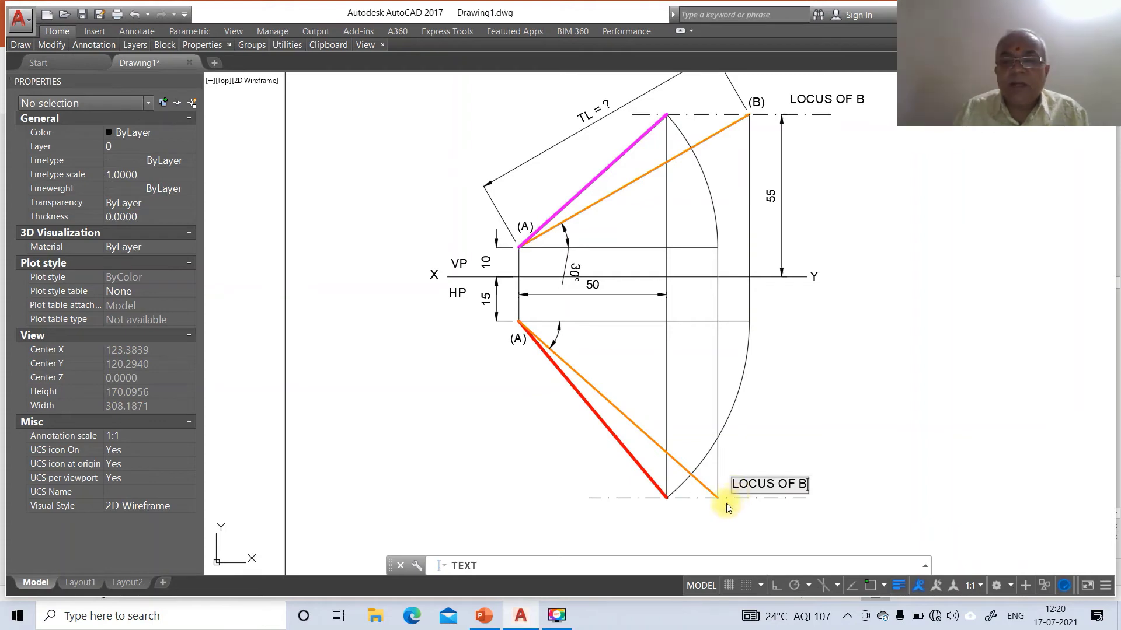
{"action": "left_click", "coordinate": [711, 521]}
{"action": "type", "text": "(B"}
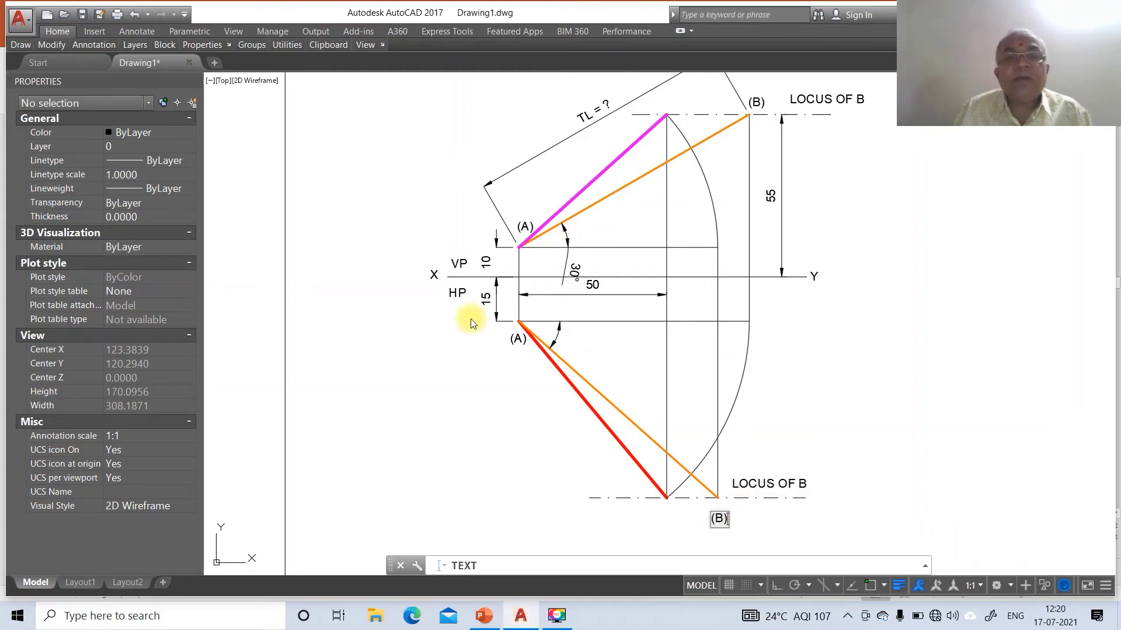
{"action": "left_click", "coordinate": [508, 261]}
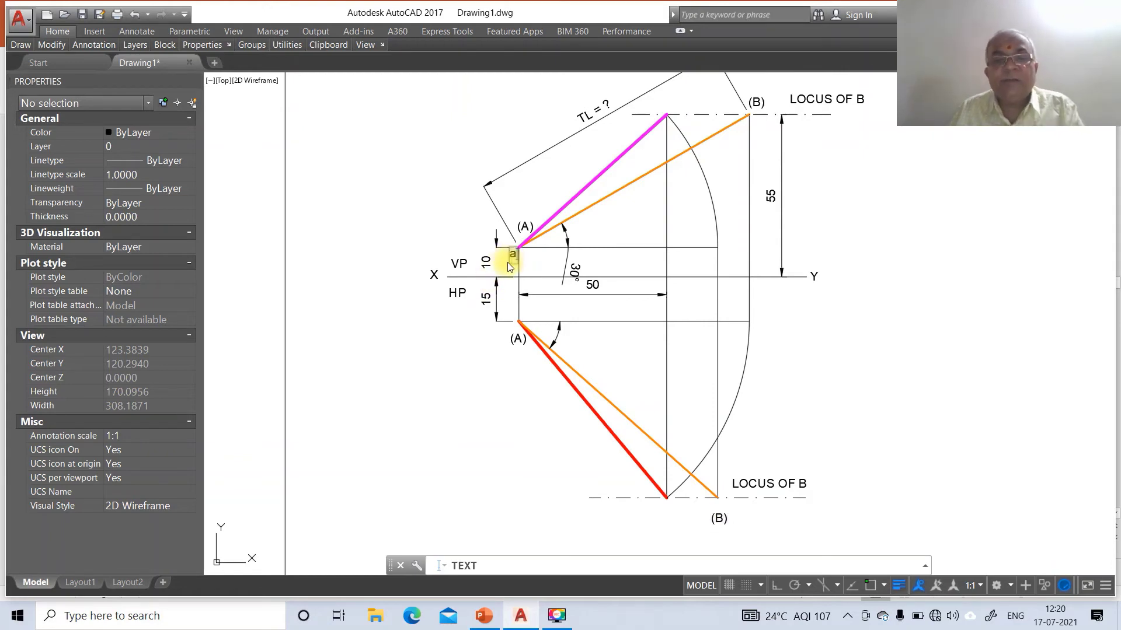
{"action": "left_click", "coordinate": [509, 314]}
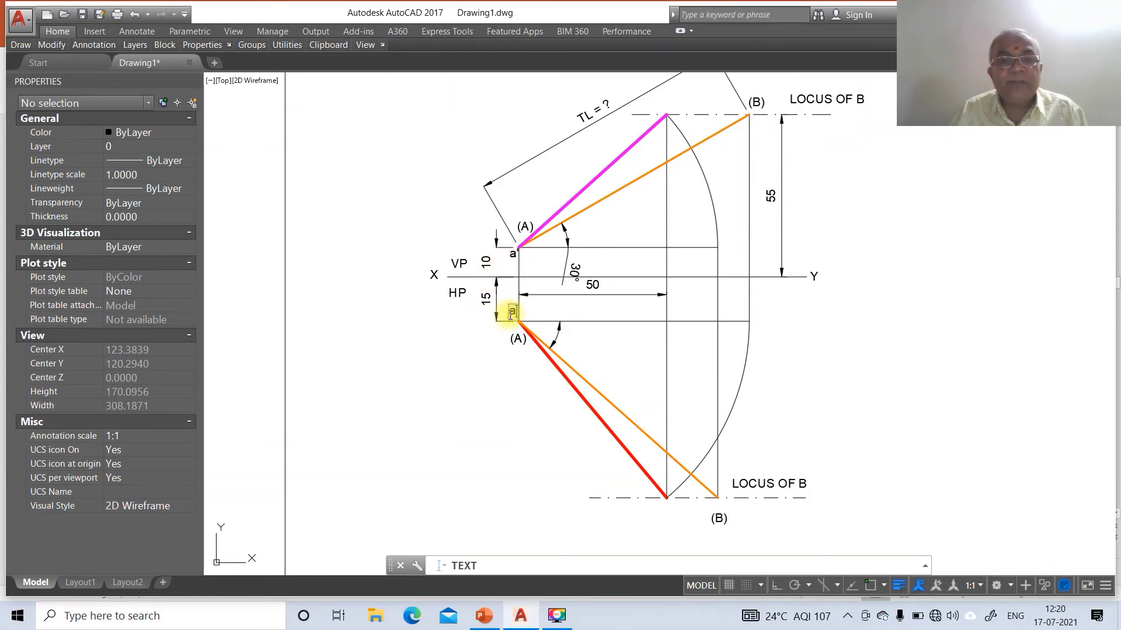
{"action": "left_click", "coordinate": [662, 517]}
{"action": "type", "text": "b"}
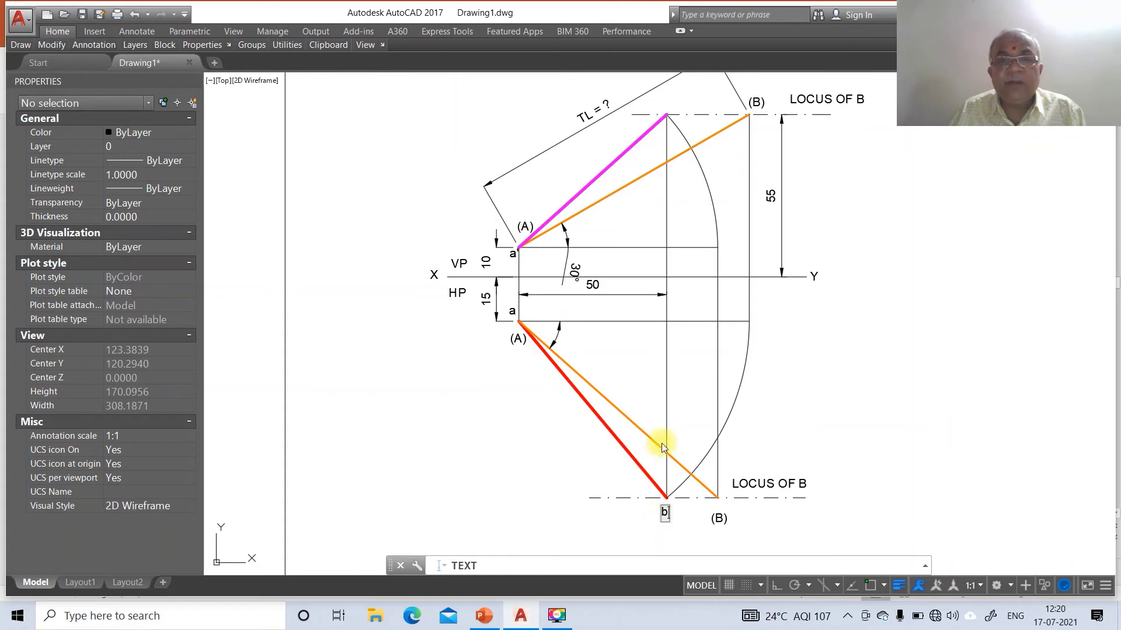
{"action": "left_click", "coordinate": [665, 104]}
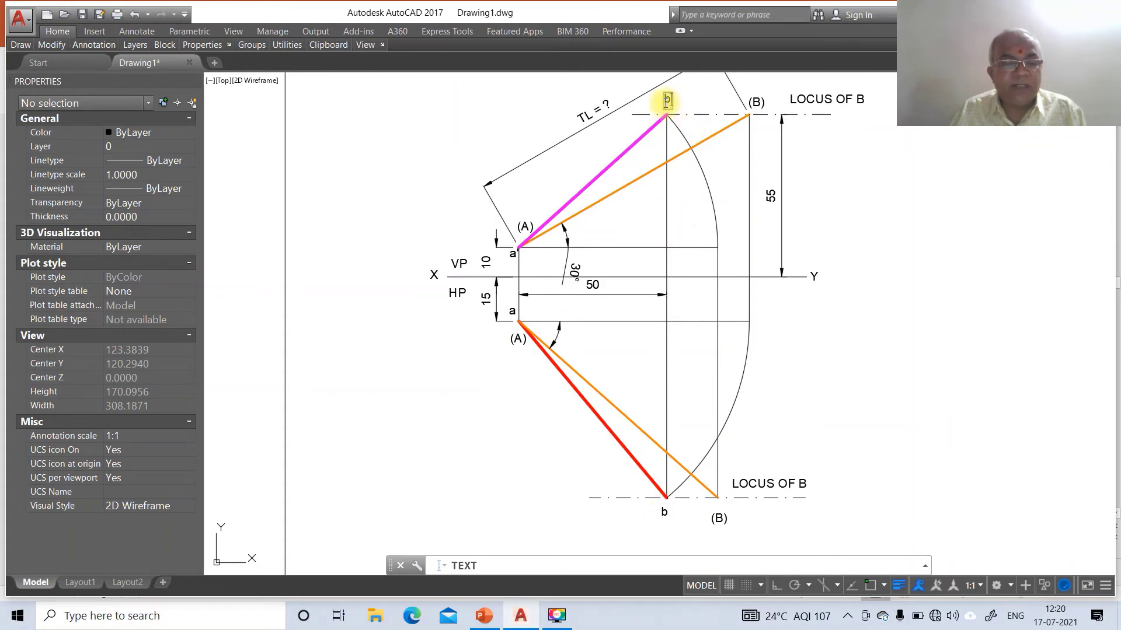
{"action": "type", "text": "b'"}
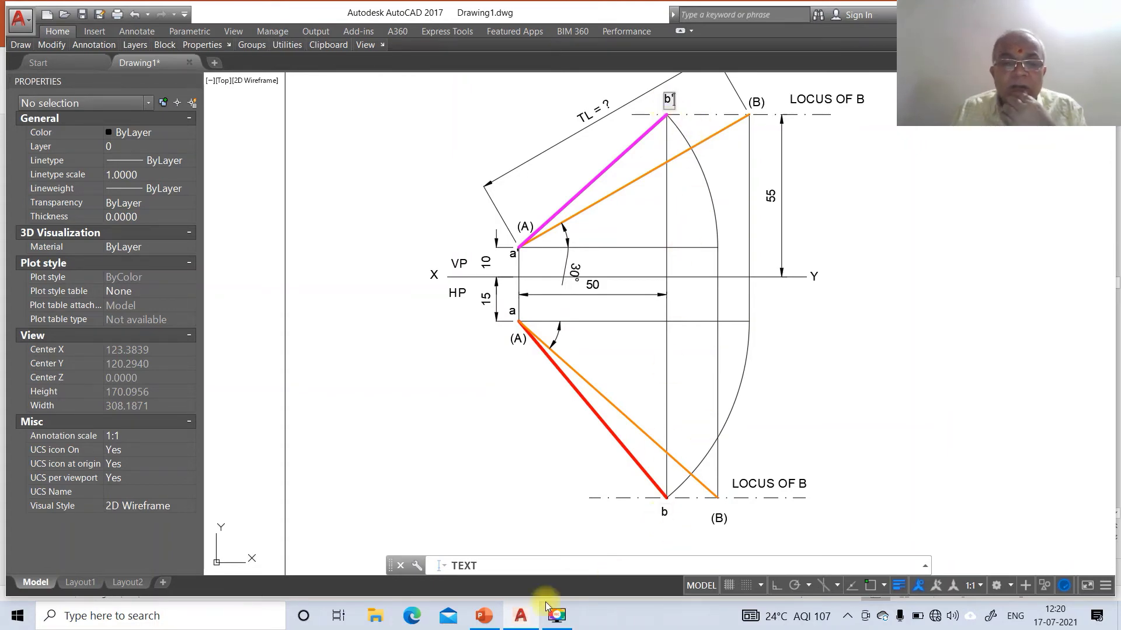
{"action": "left_click", "coordinate": [484, 616]}
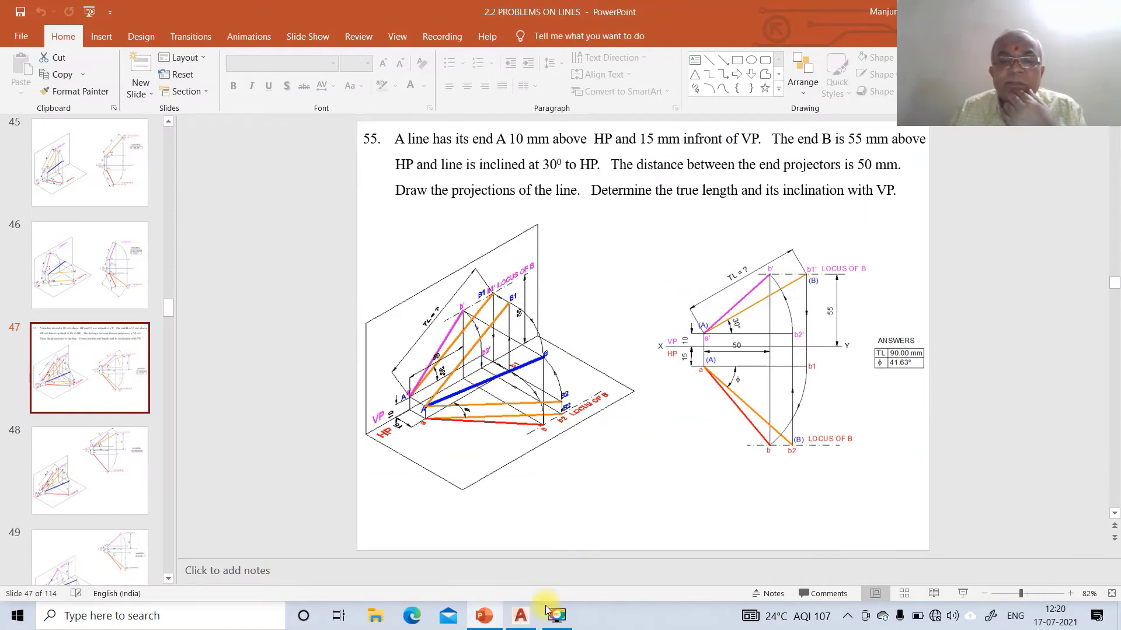
{"action": "left_click", "coordinate": [520, 616]}
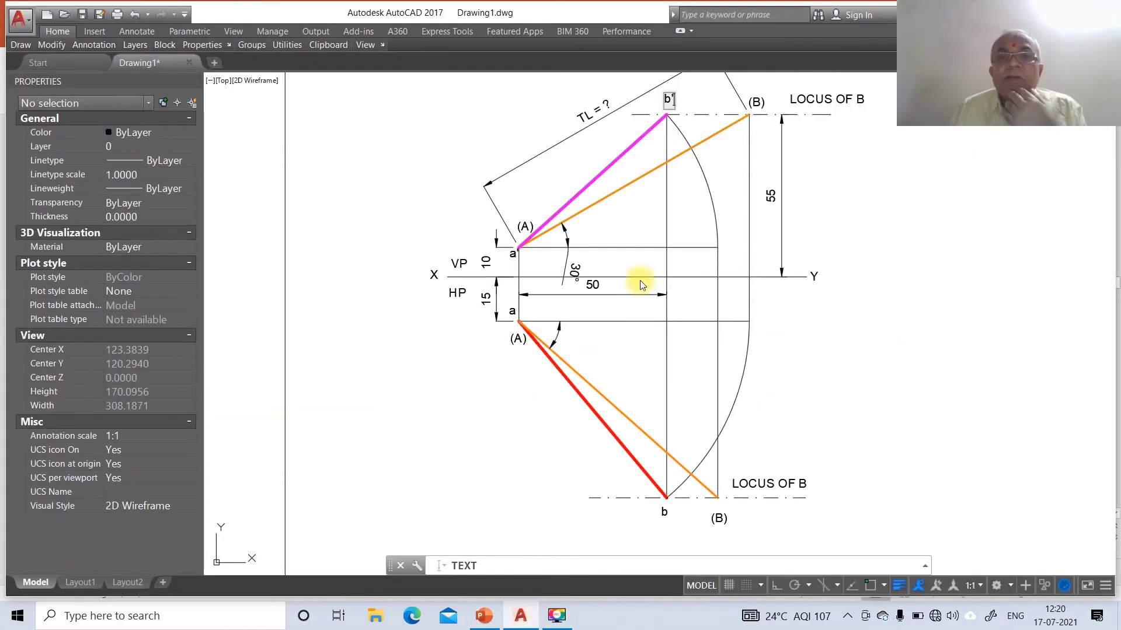
{"action": "left_click", "coordinate": [754, 137]}
{"action": "type", "text": "b1"}
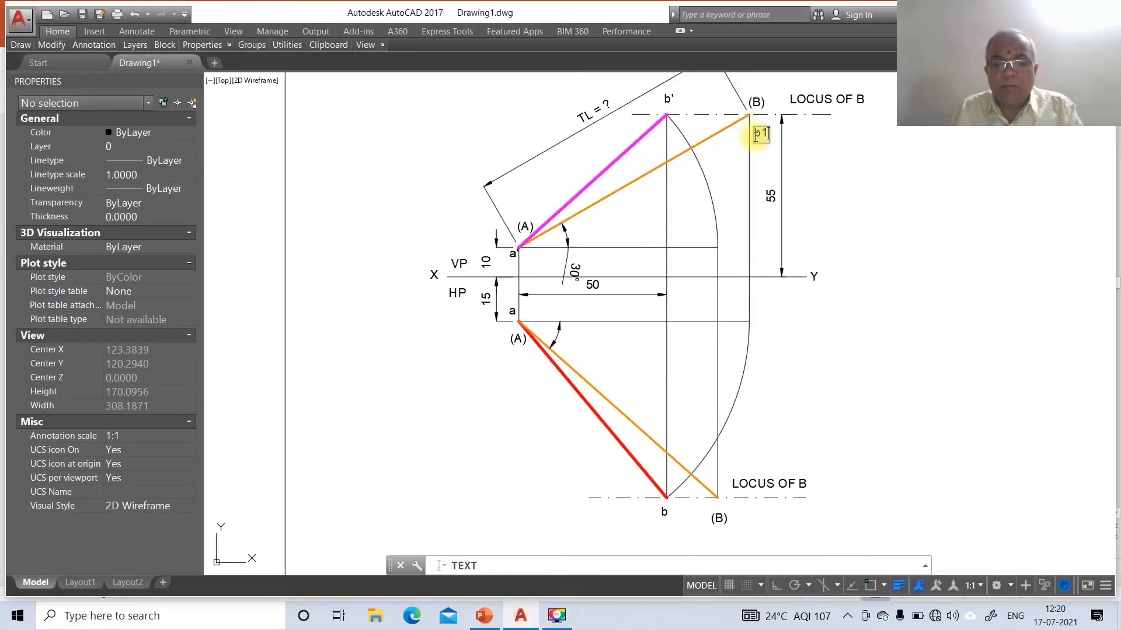
{"action": "type", "text": "'"}
{"action": "left_click", "coordinate": [754, 333]}
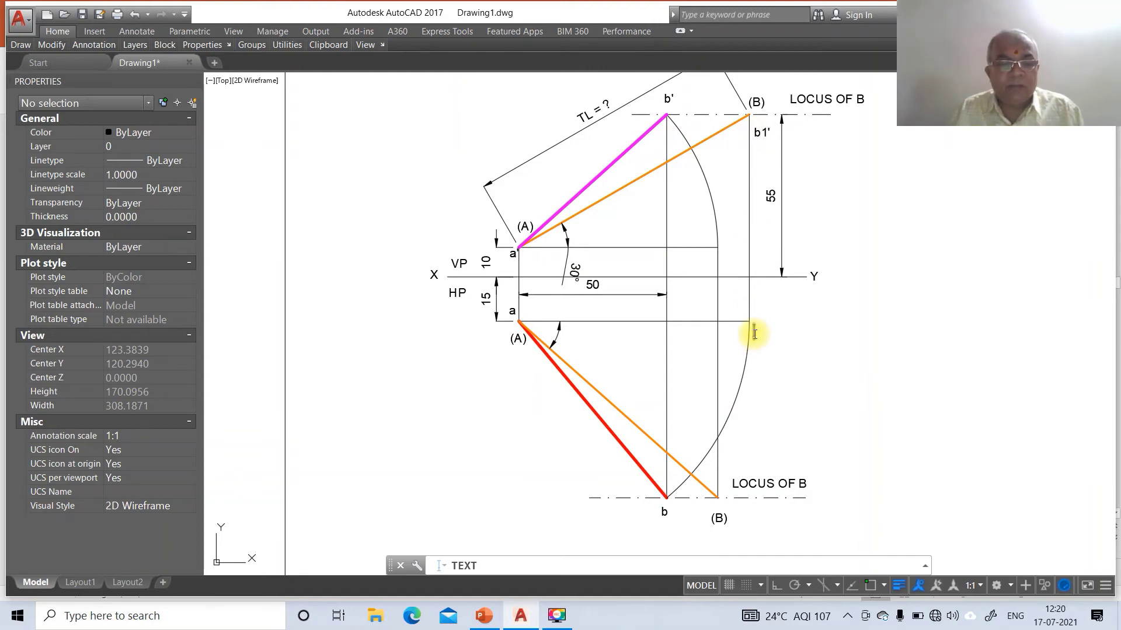
{"action": "type", "text": "b1"}
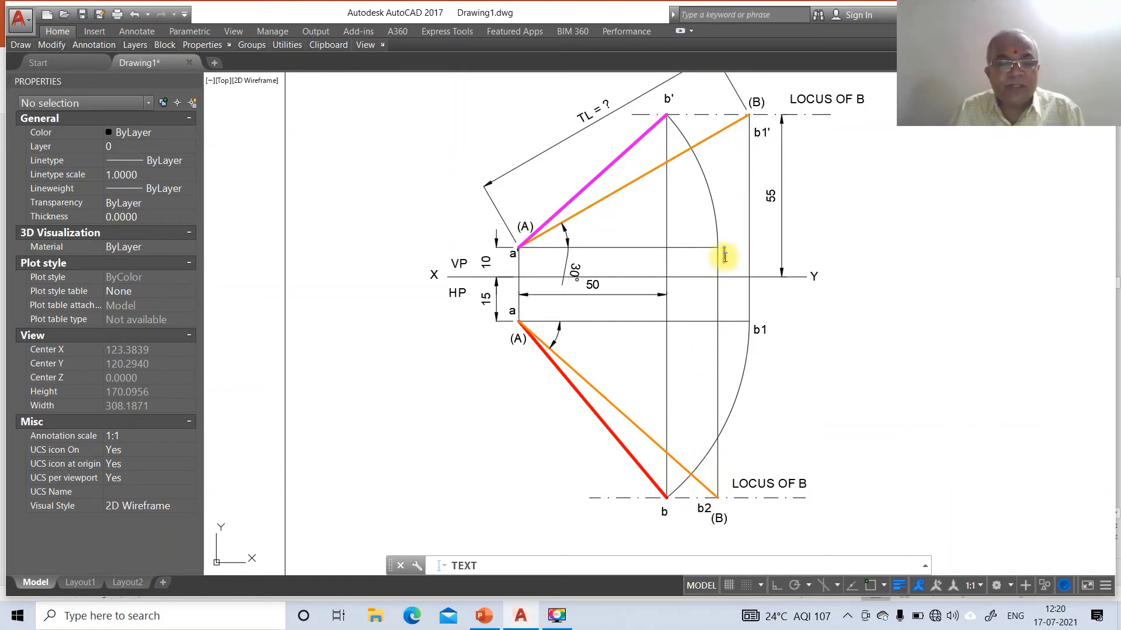
{"action": "key", "text": "Return"}
{"action": "key", "text": "Return"}
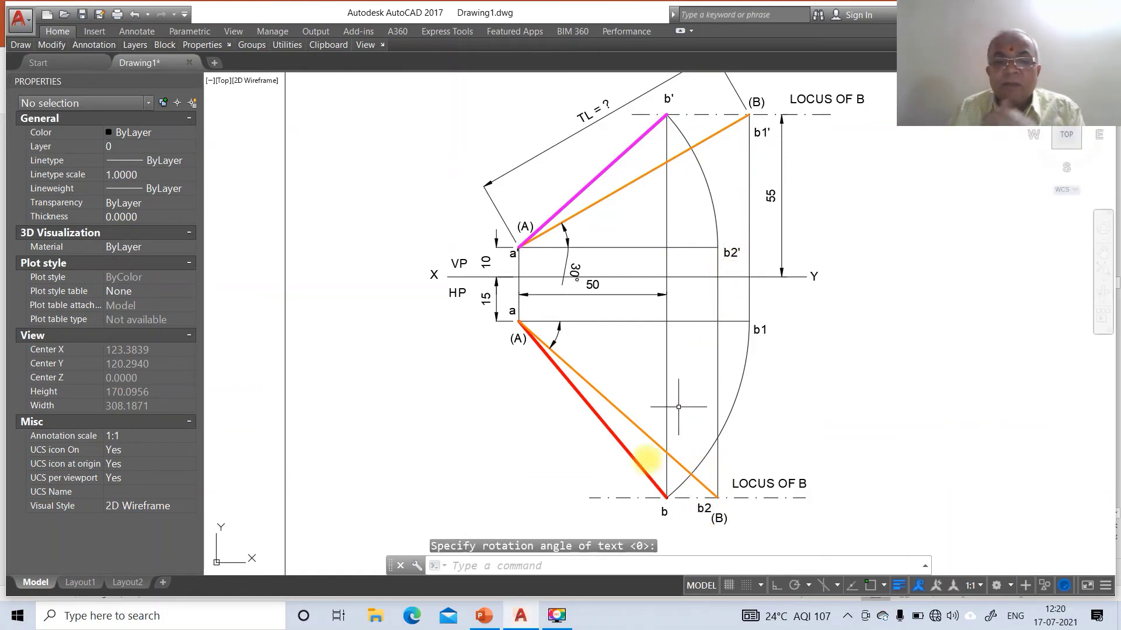
{"action": "key", "text": "alt+Tab"}
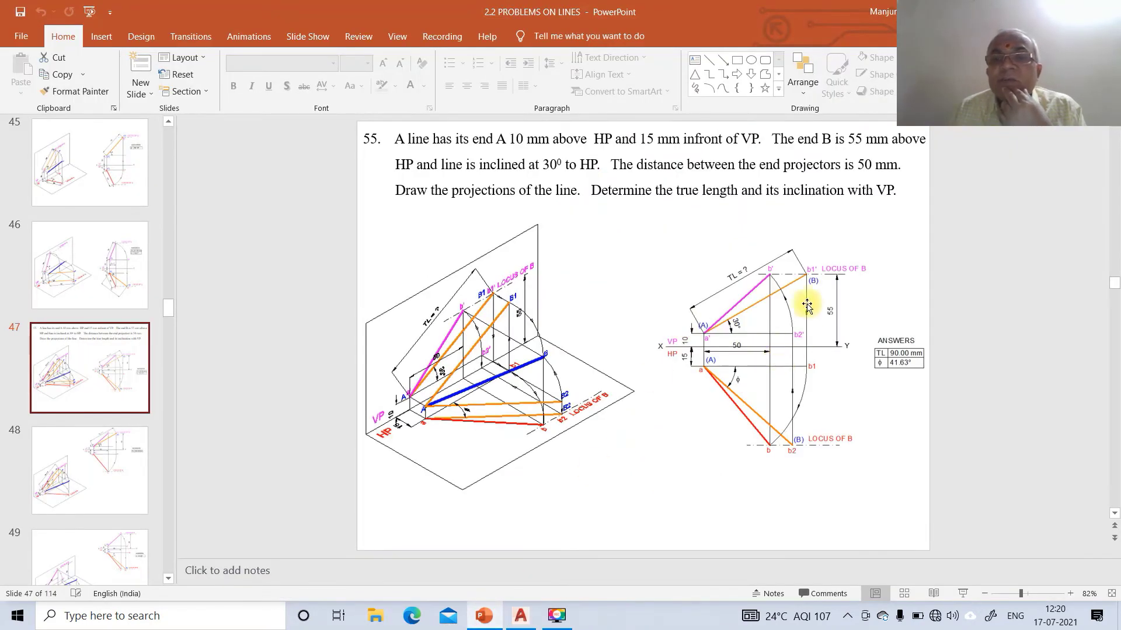
{"action": "left_click", "coordinate": [520, 616]}
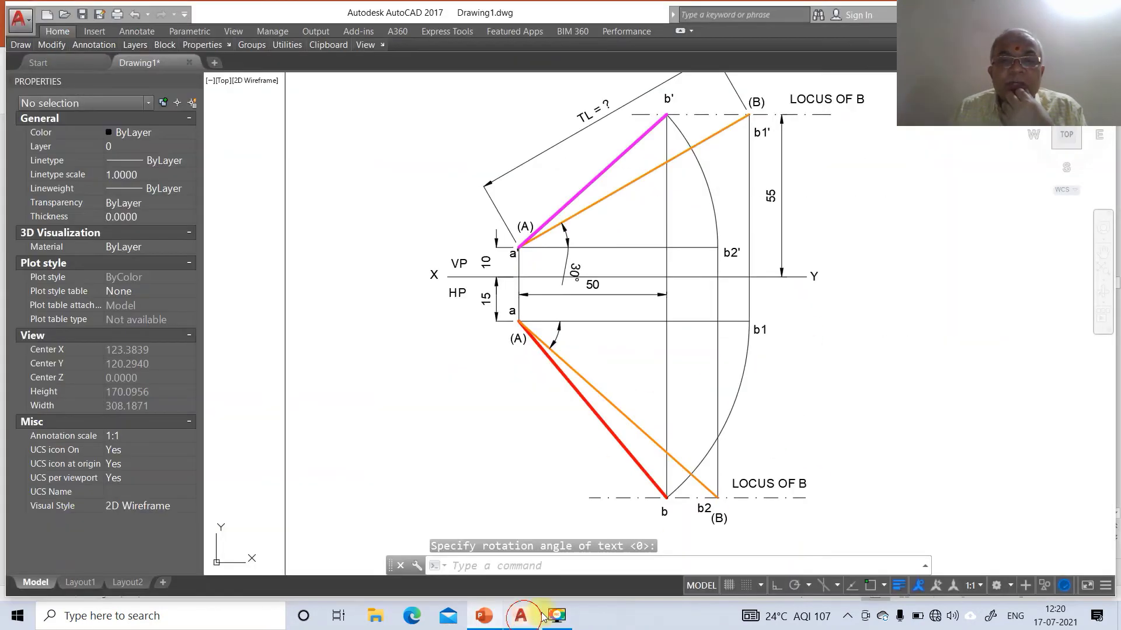
Draw a leader arrow from the lower arc toward b1 with no annotation, using nearest snap.
{"action": "type", "text": "1e"}
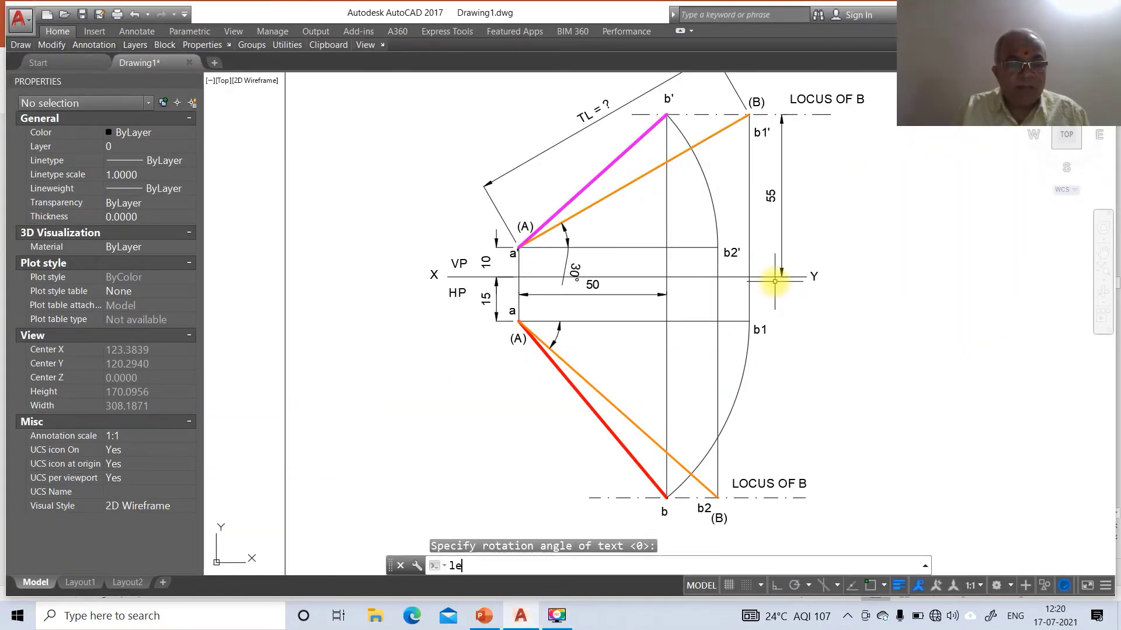
{"action": "type", "text": "a"}
{"action": "key", "text": "Return"}
{"action": "type", "text": "nea"}
{"action": "key", "text": "Return"}
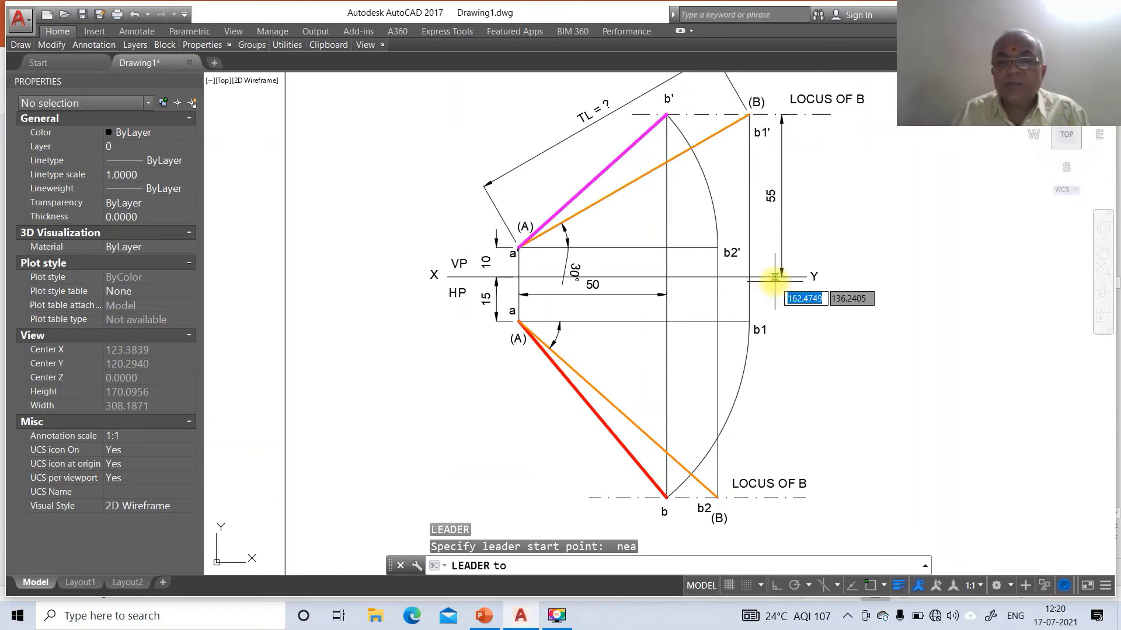
{"action": "left_click", "coordinate": [726, 420]}
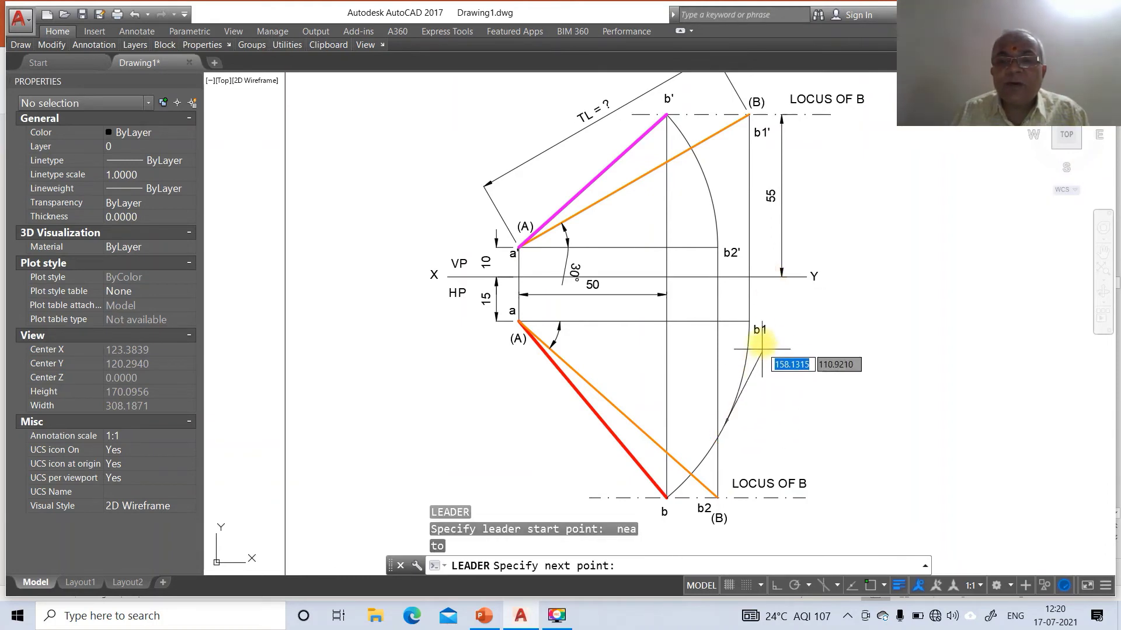
{"action": "left_click", "coordinate": [769, 327]}
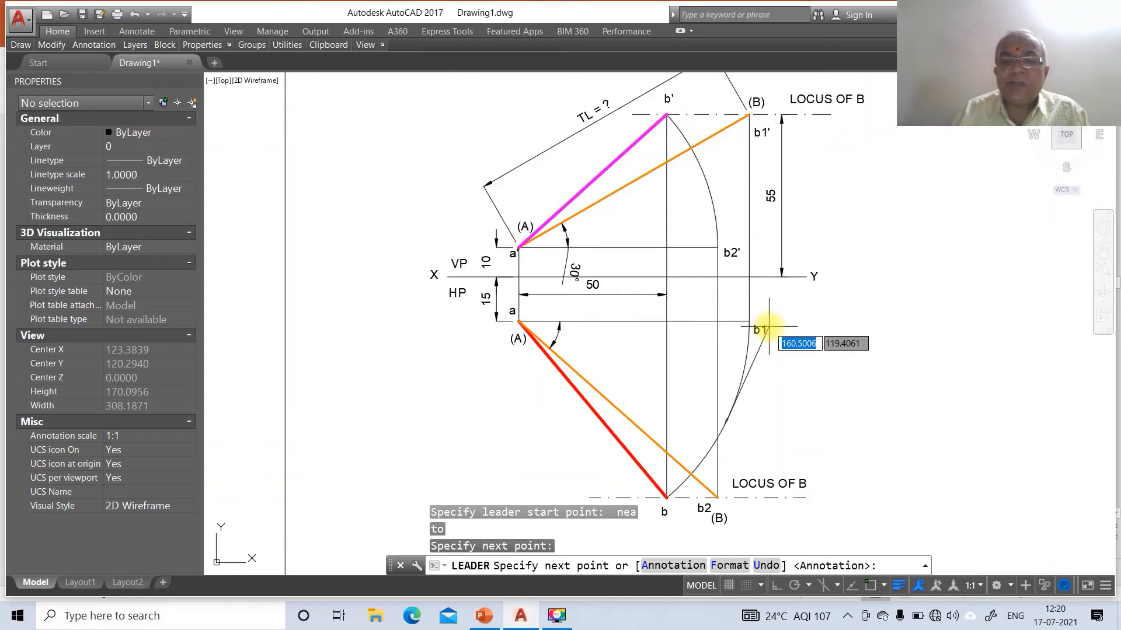
{"action": "key", "text": "Return"}
{"action": "key", "text": "Return"}
{"action": "type", "text": "n"}
{"action": "key", "text": "Return"}
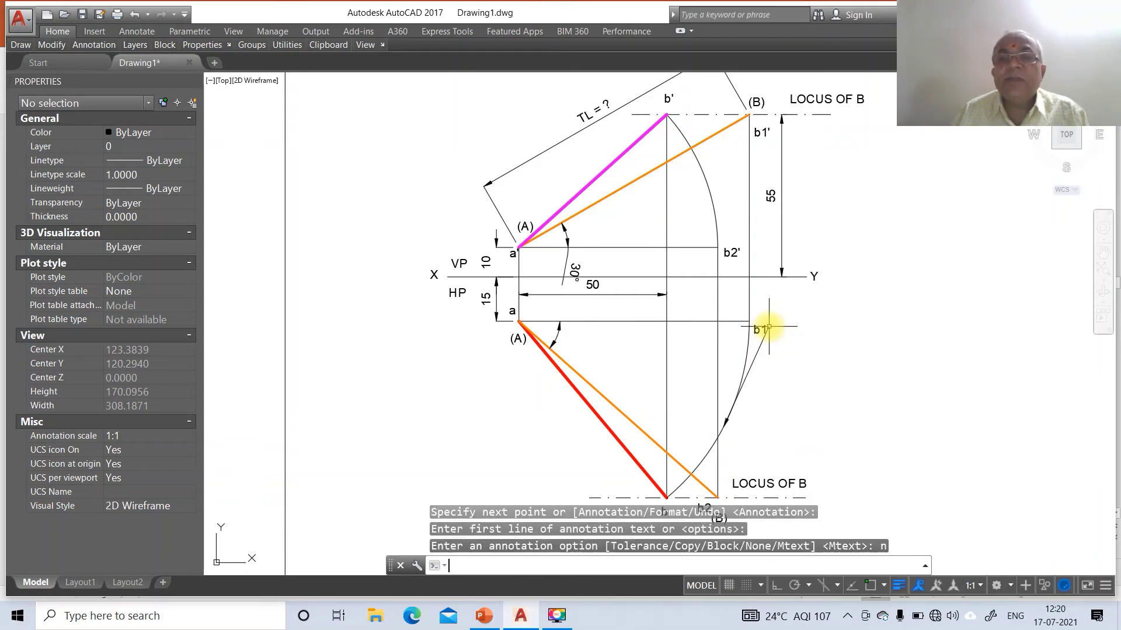
Add a second unannotated leader arrow from the upper arc down toward b1.
{"action": "key", "text": "Return"}
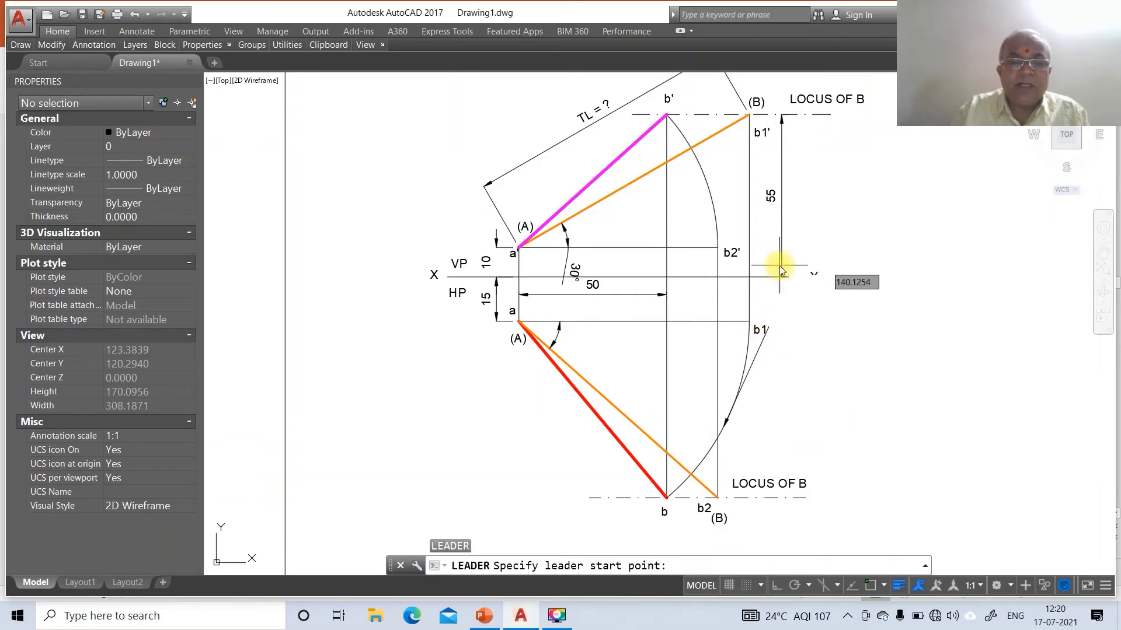
{"action": "type", "text": "nea"}
{"action": "key", "text": "Return"}
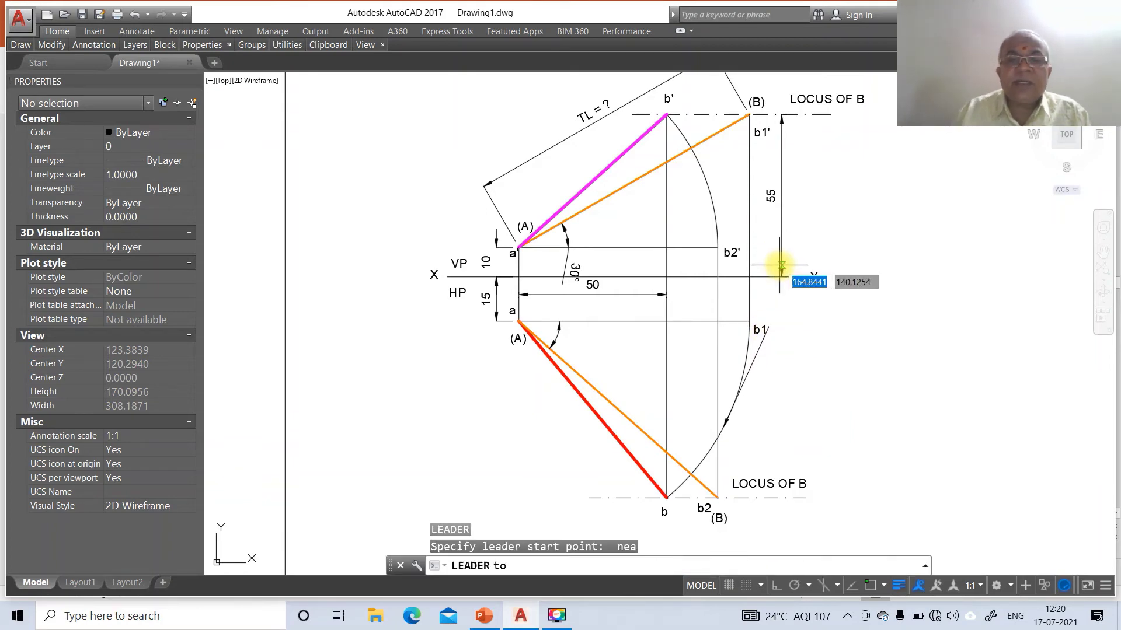
{"action": "left_click", "coordinate": [697, 157]}
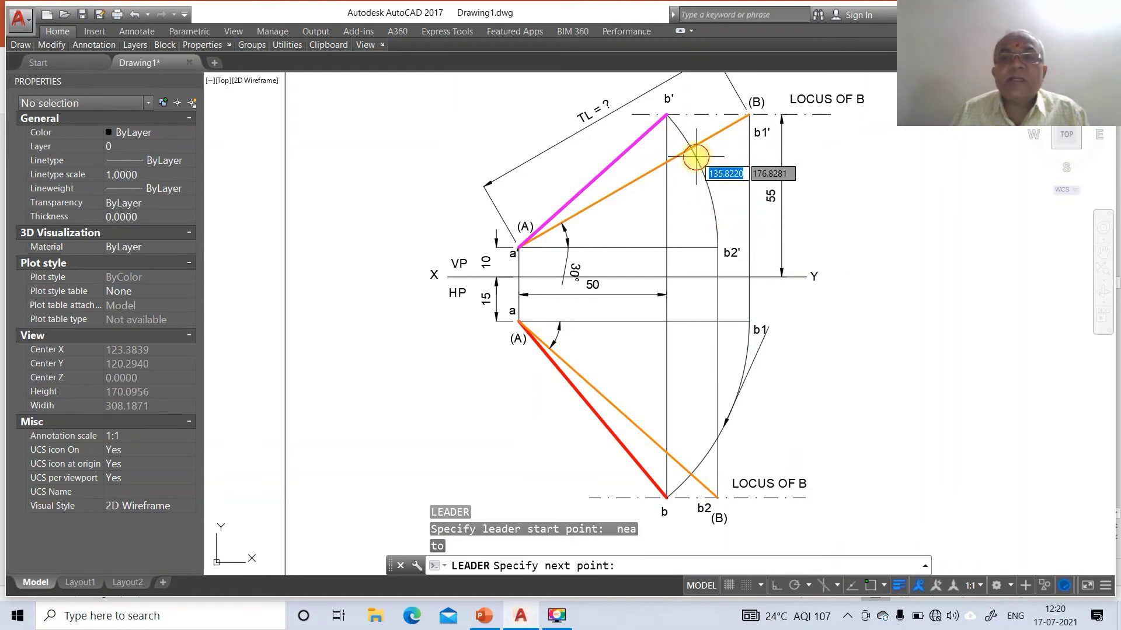
{"action": "left_click", "coordinate": [765, 330]}
{"action": "key", "text": "Return"}
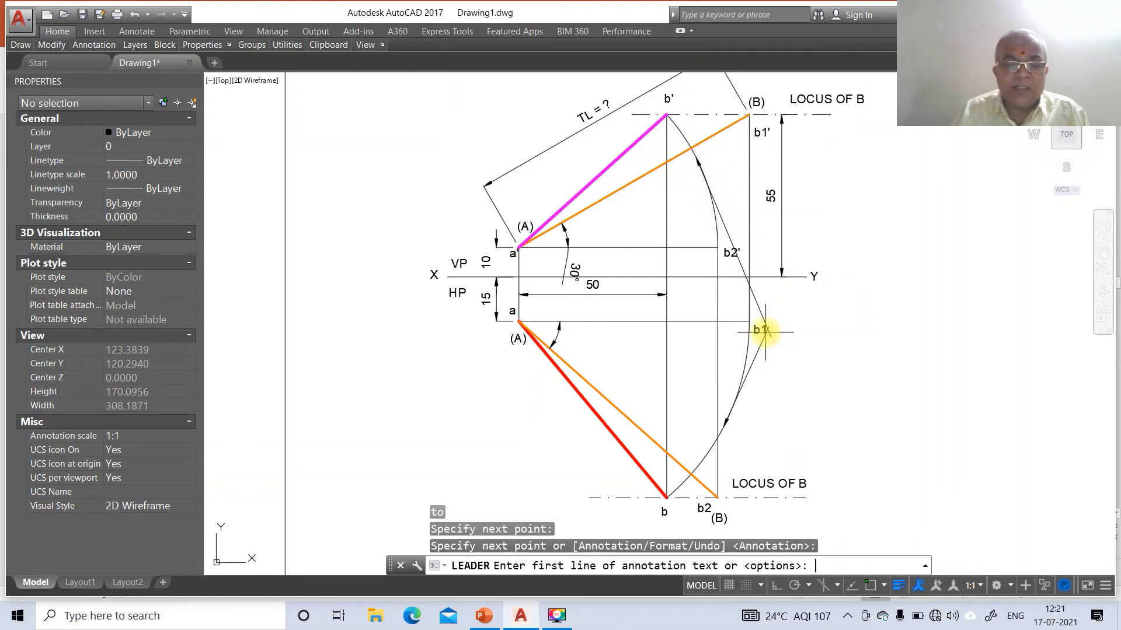
{"action": "key", "text": "Return"}
{"action": "type", "text": "n"}
{"action": "key", "text": "Return"}
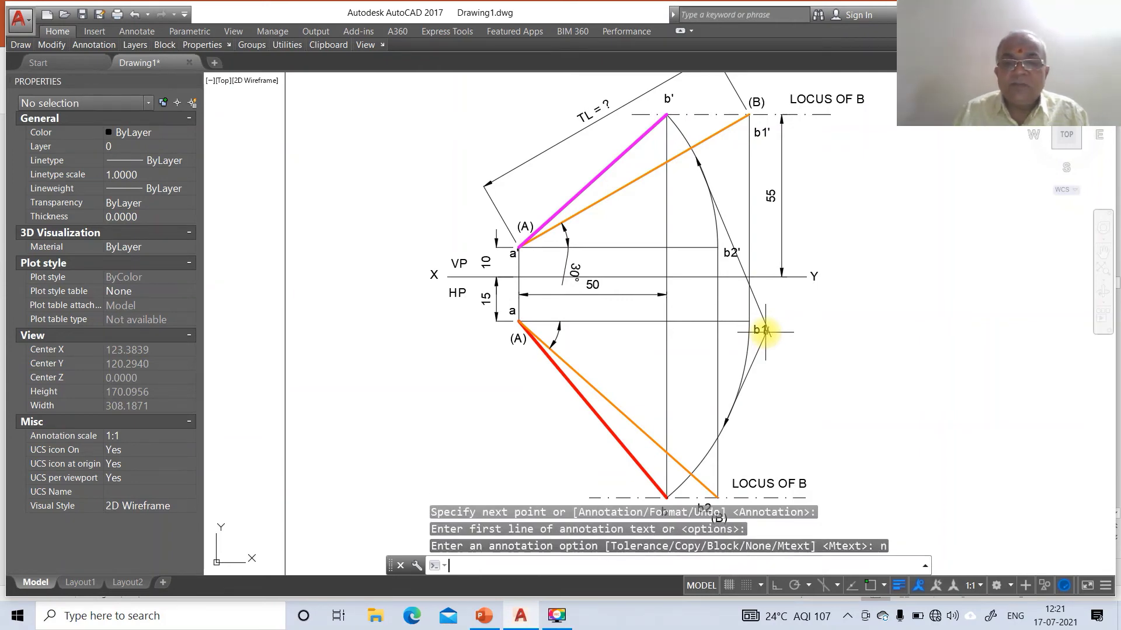
Turn Ortho on and begin a leader arrow on the projector near b2'.
{"action": "left_click", "coordinate": [775, 585]}
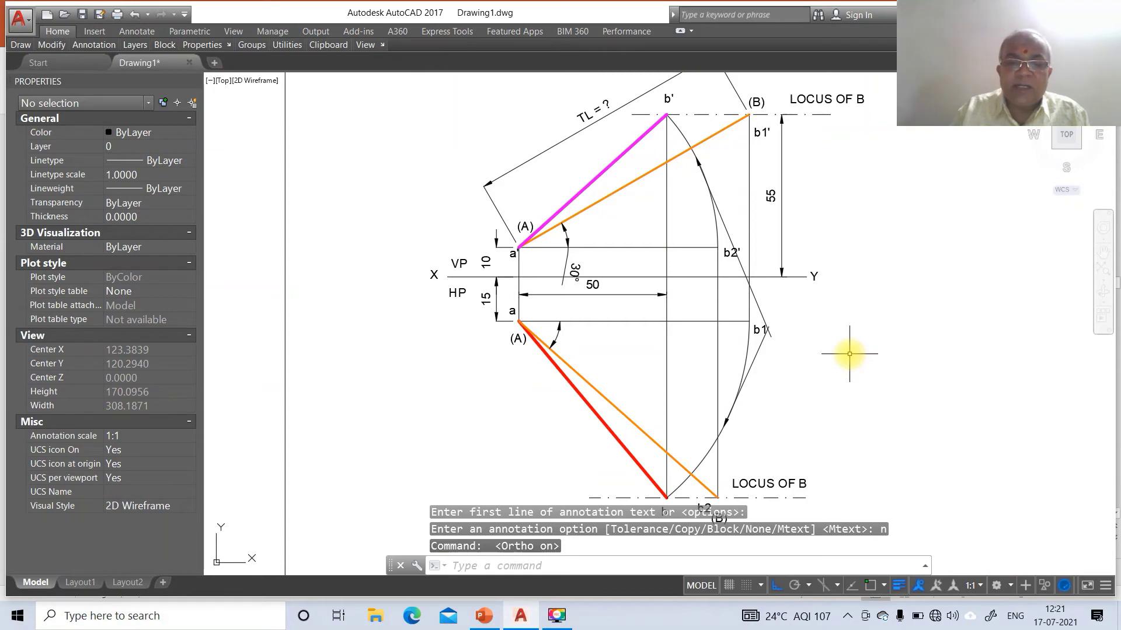
{"action": "type", "text": "lead"}
{"action": "key", "text": "Return"}
{"action": "key", "text": "Return"}
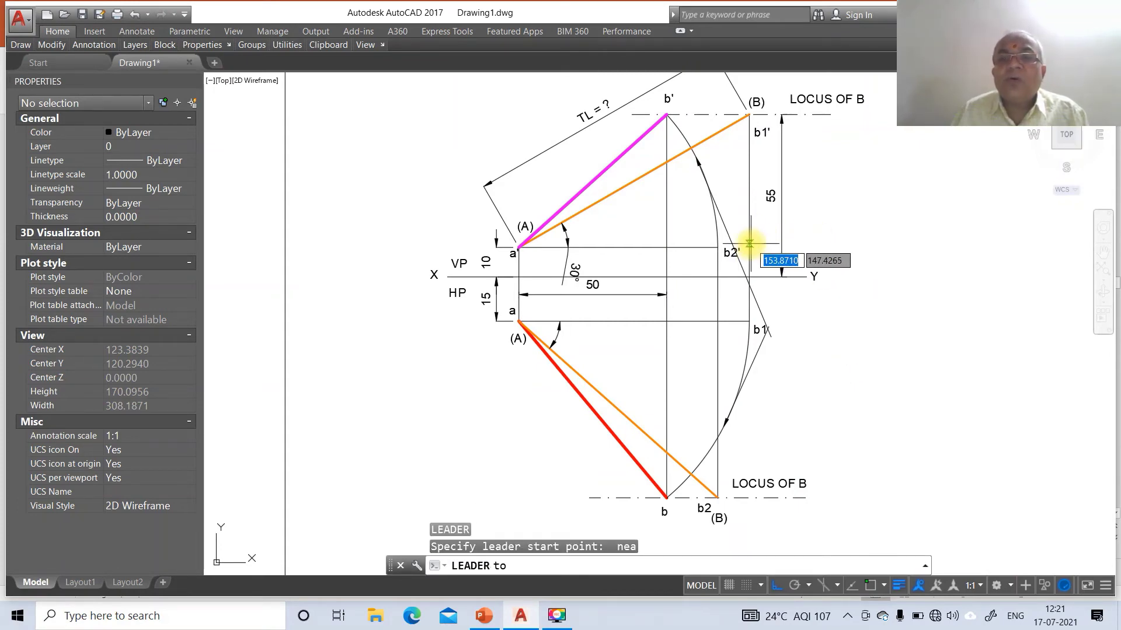
{"action": "left_click", "coordinate": [749, 222]}
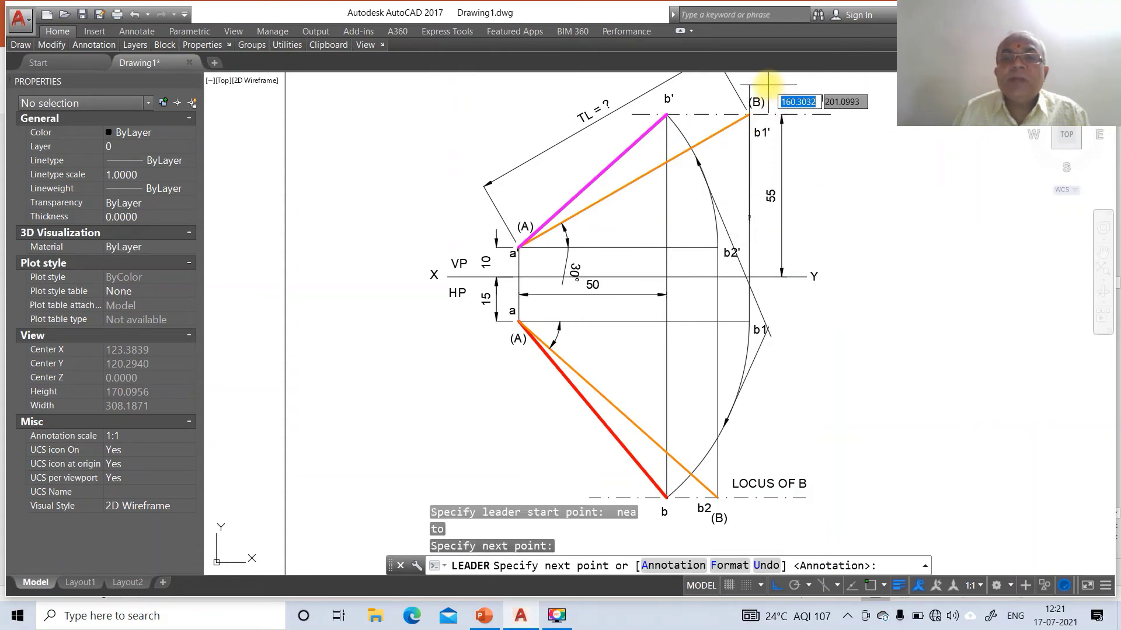
{"action": "key", "text": "Return"}
{"action": "key", "text": "Return"}
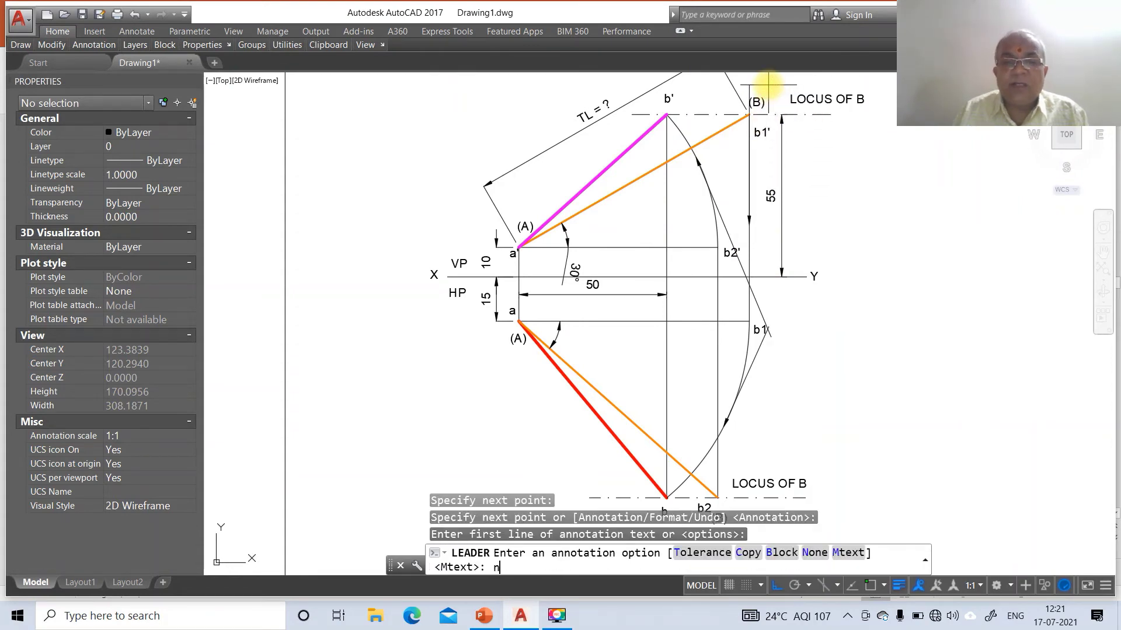
{"action": "key", "text": "Return"}
Draw a vertical unannotated leader arrow along the projector toward the lower (B).
{"action": "key", "text": "Return"}
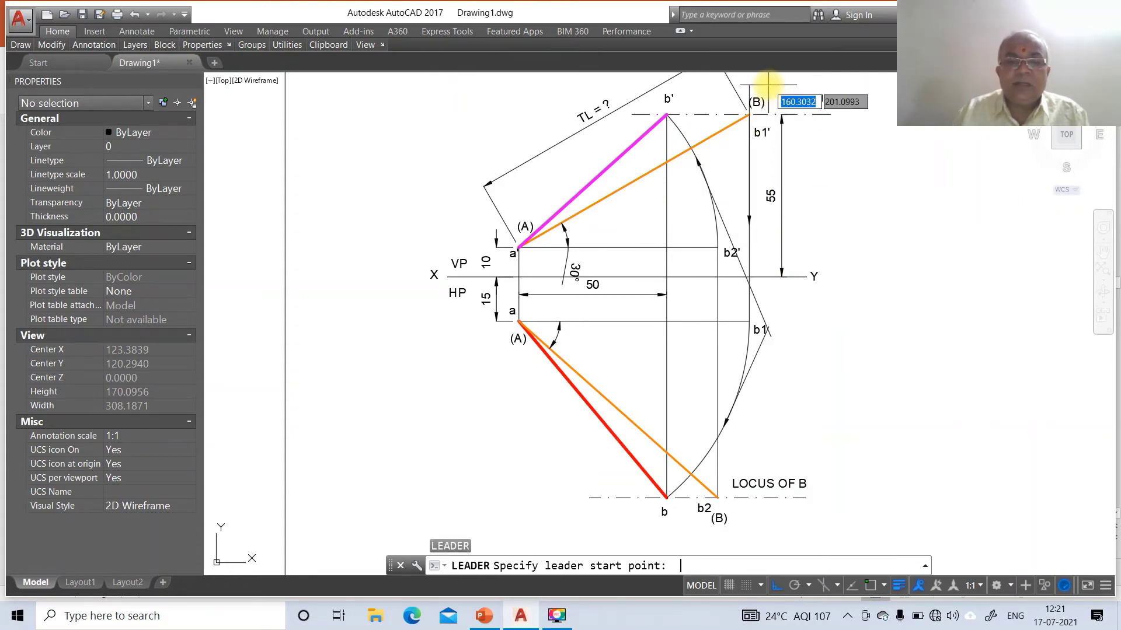
{"action": "type", "text": "nea"}
{"action": "key", "text": "Return"}
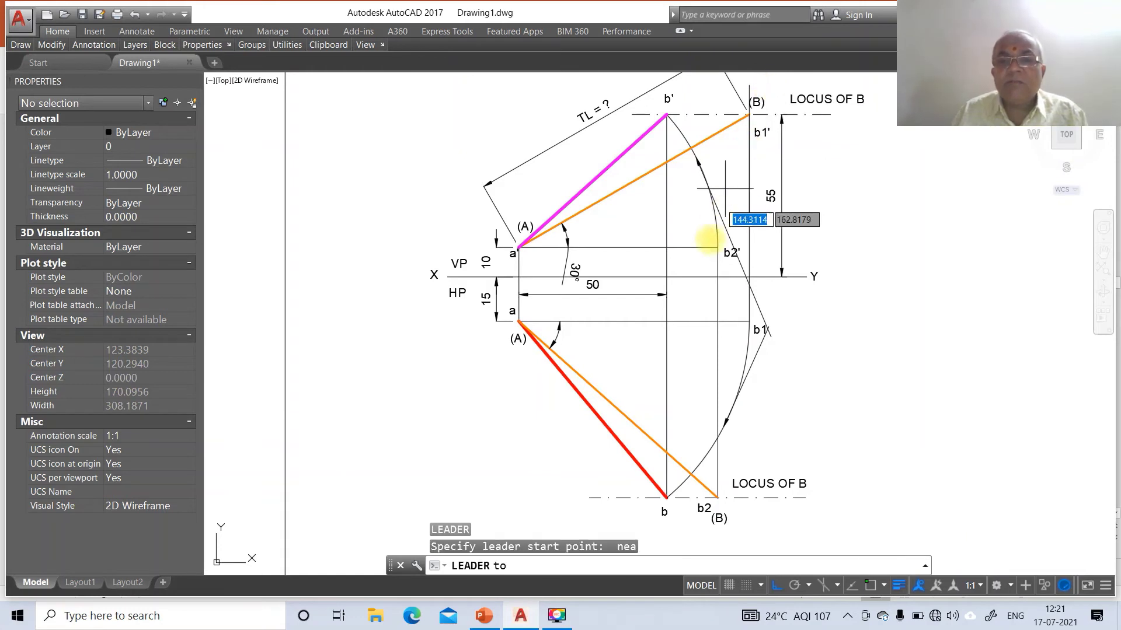
{"action": "left_click", "coordinate": [718, 356]}
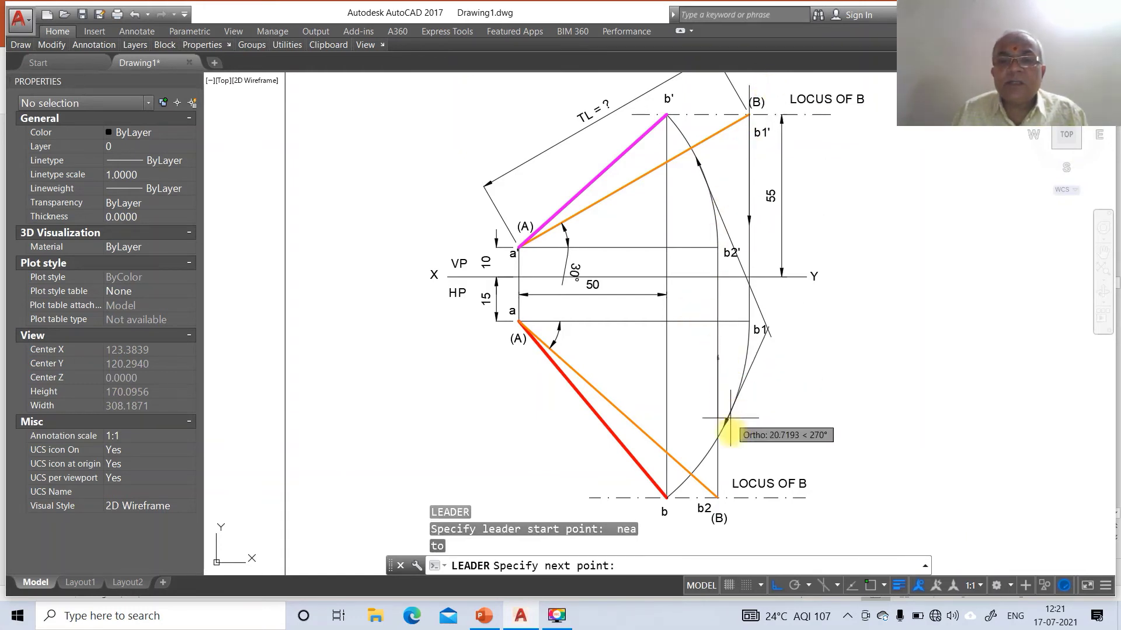
{"action": "left_click", "coordinate": [749, 534]}
{"action": "key", "text": "Return"}
{"action": "key", "text": "Return"}
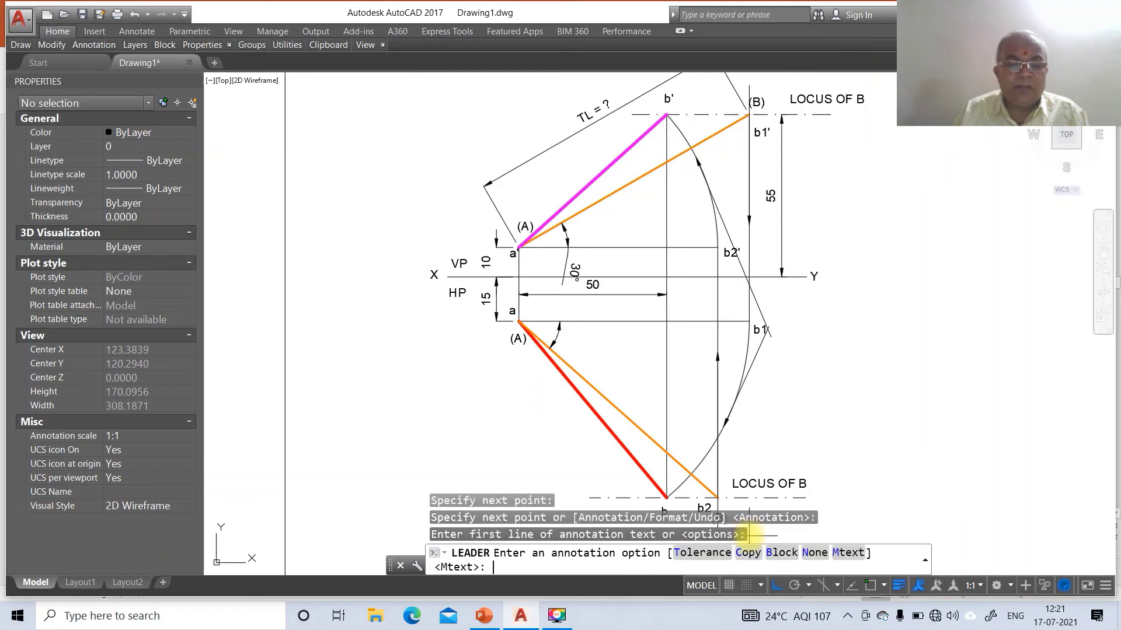
{"action": "type", "text": "n"}
{"action": "key", "text": "Return"}
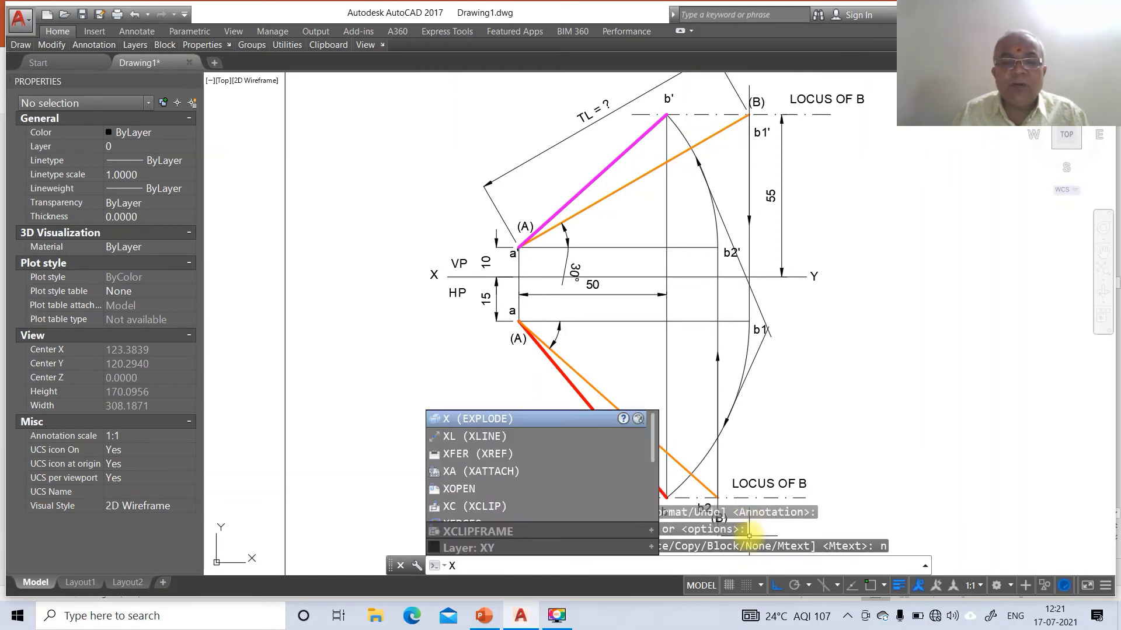
{"action": "key", "text": "Return"}
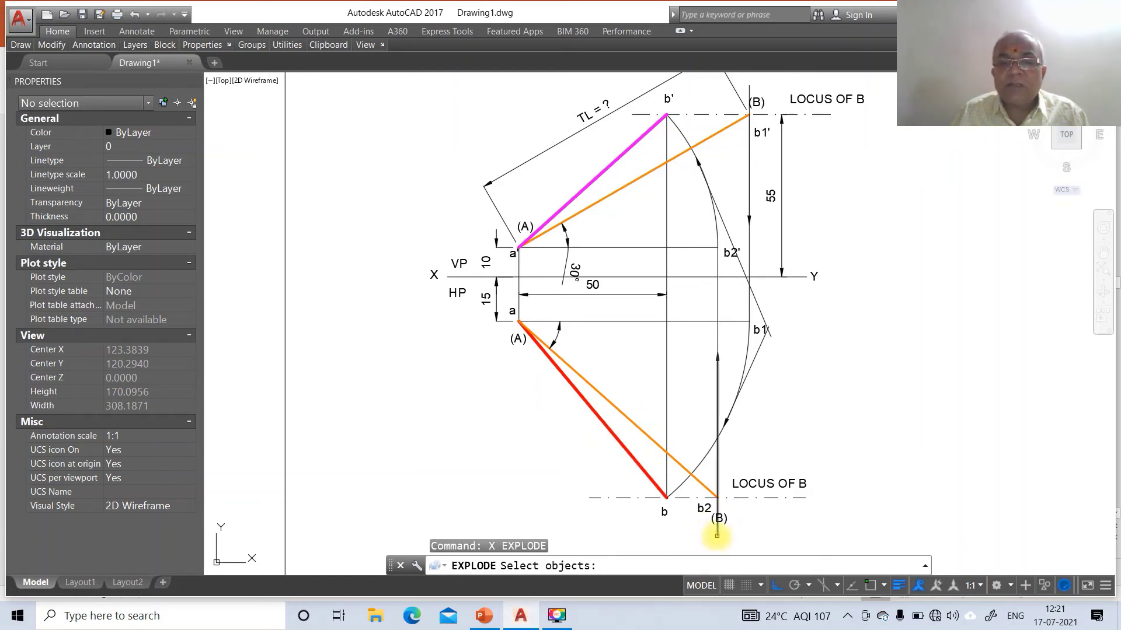
Break the leaders below b2, near b2' and running down from b1 into separate pieces.
{"action": "left_click", "coordinate": [717, 535]}
{"action": "left_click", "coordinate": [722, 225]}
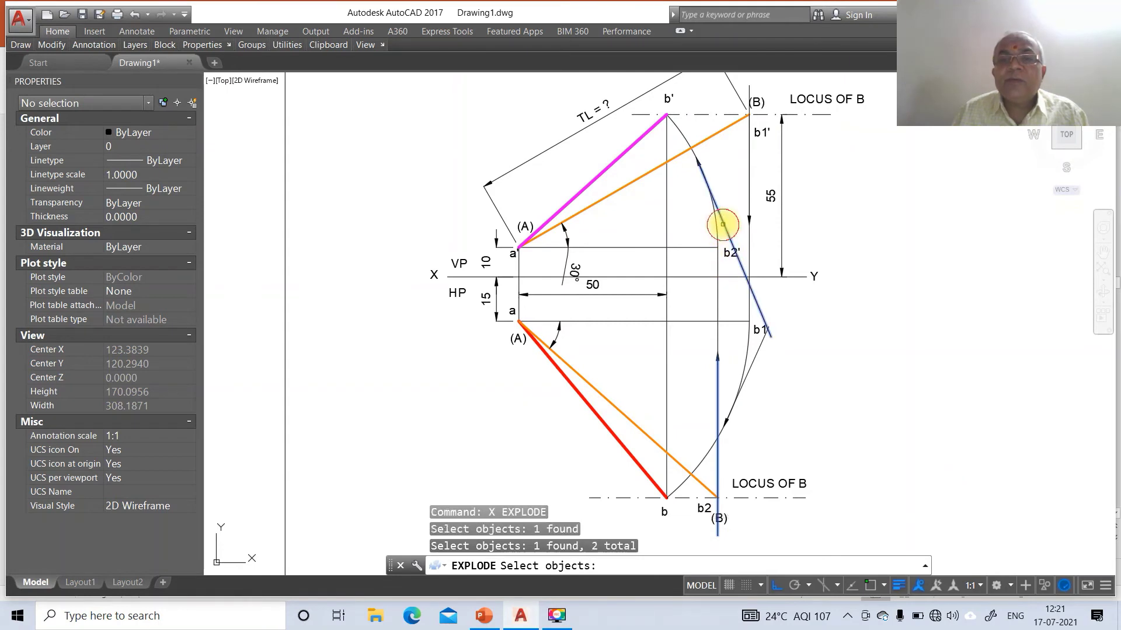
{"action": "left_click", "coordinate": [758, 352]}
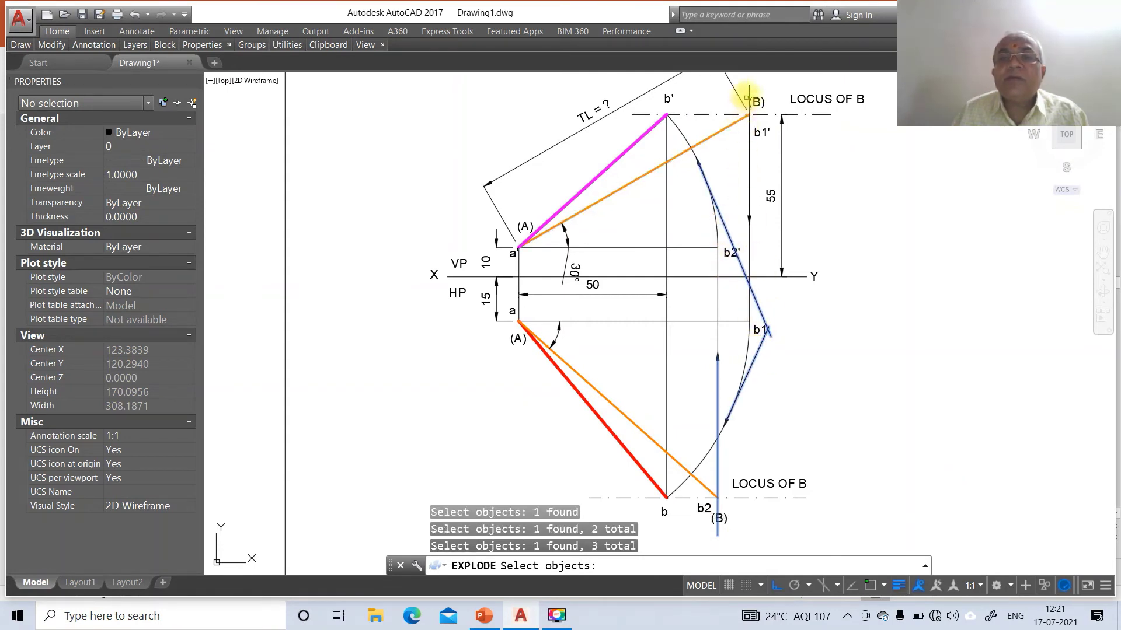
{"action": "key", "text": "Return"}
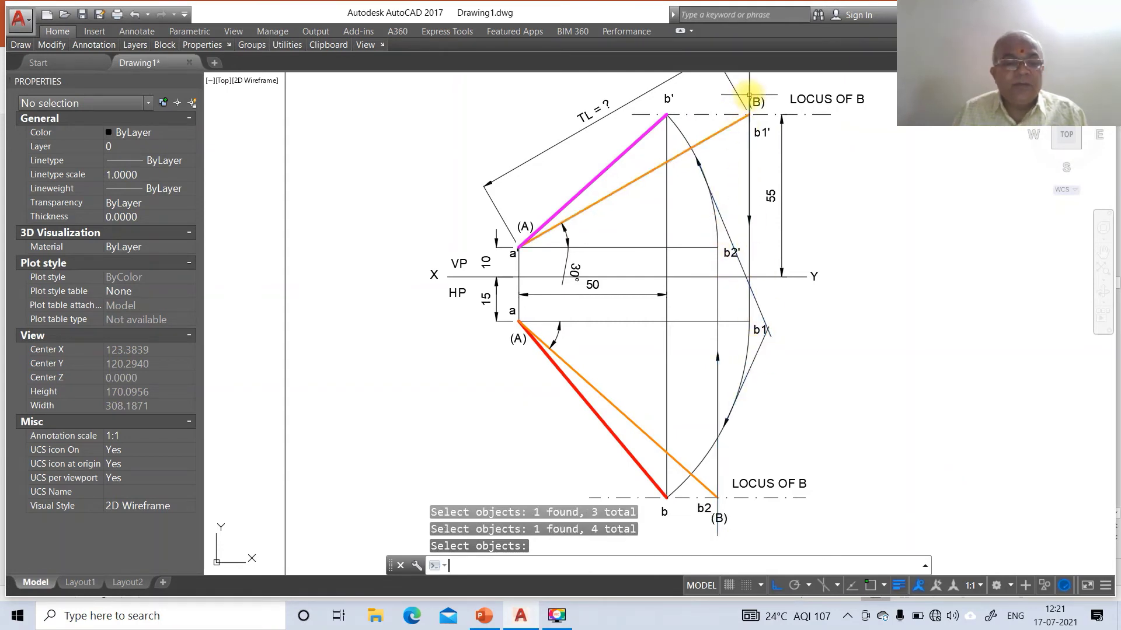
Erase the leftover leader pieces near the upper (B), b2', b1 and the lower (B).
{"action": "type", "text": "e"}
{"action": "key", "text": "Return"}
{"action": "left_click", "coordinate": [751, 87]}
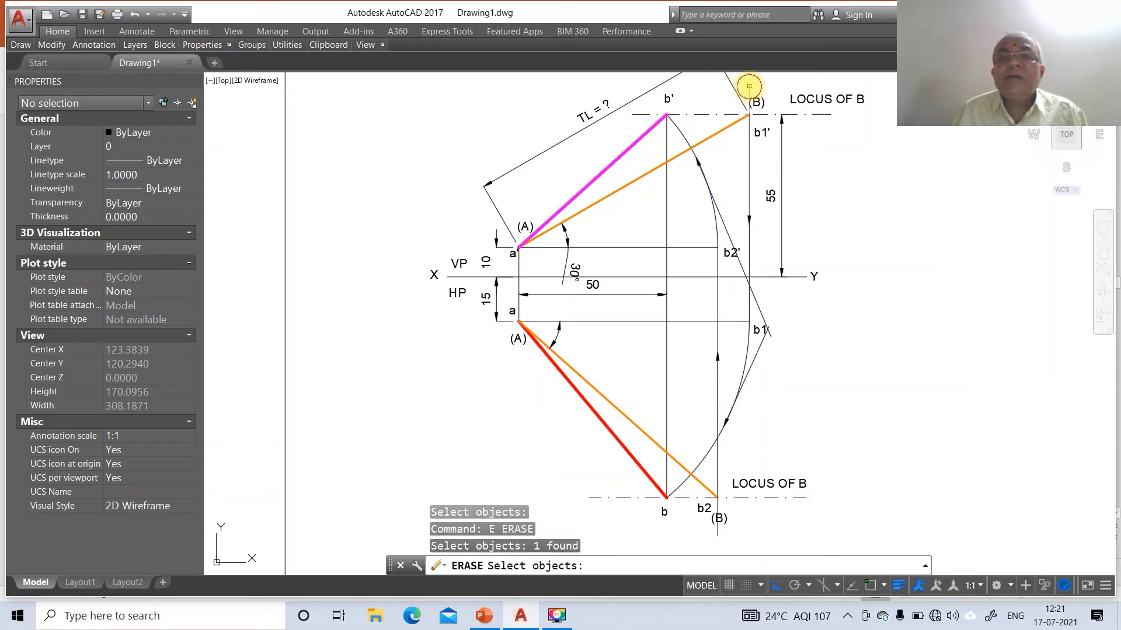
{"action": "key", "text": "Return"}
{"action": "key", "text": "Return"}
{"action": "left_click", "coordinate": [741, 267]}
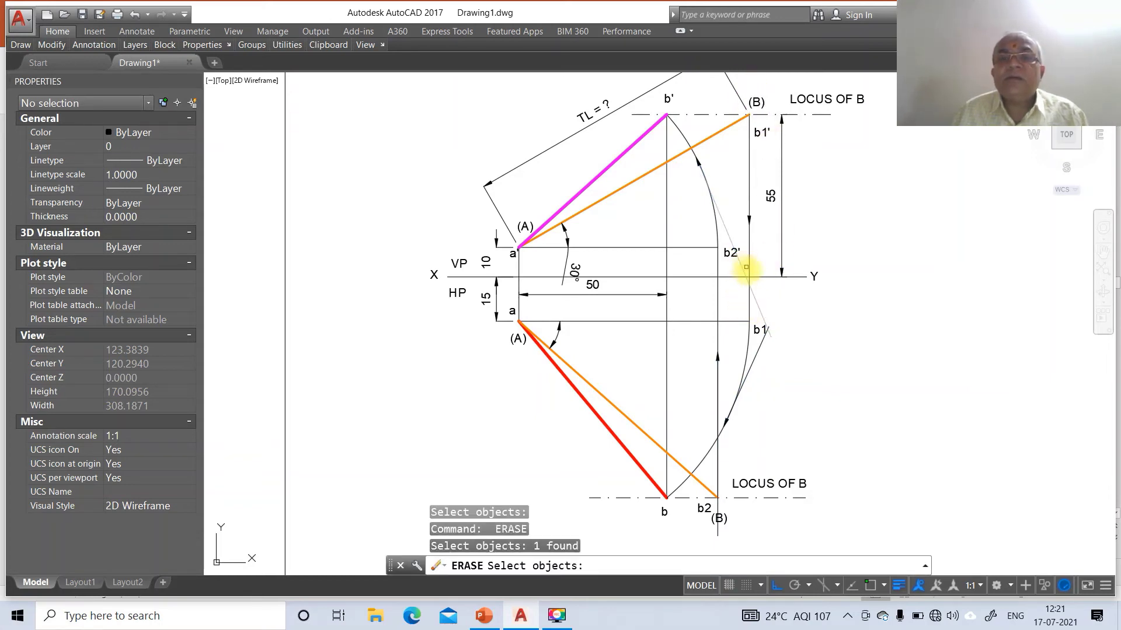
{"action": "key", "text": "Return"}
{"action": "key", "text": "Return"}
{"action": "left_click", "coordinate": [758, 363]}
{"action": "key", "text": "Return"}
{"action": "key", "text": "Return"}
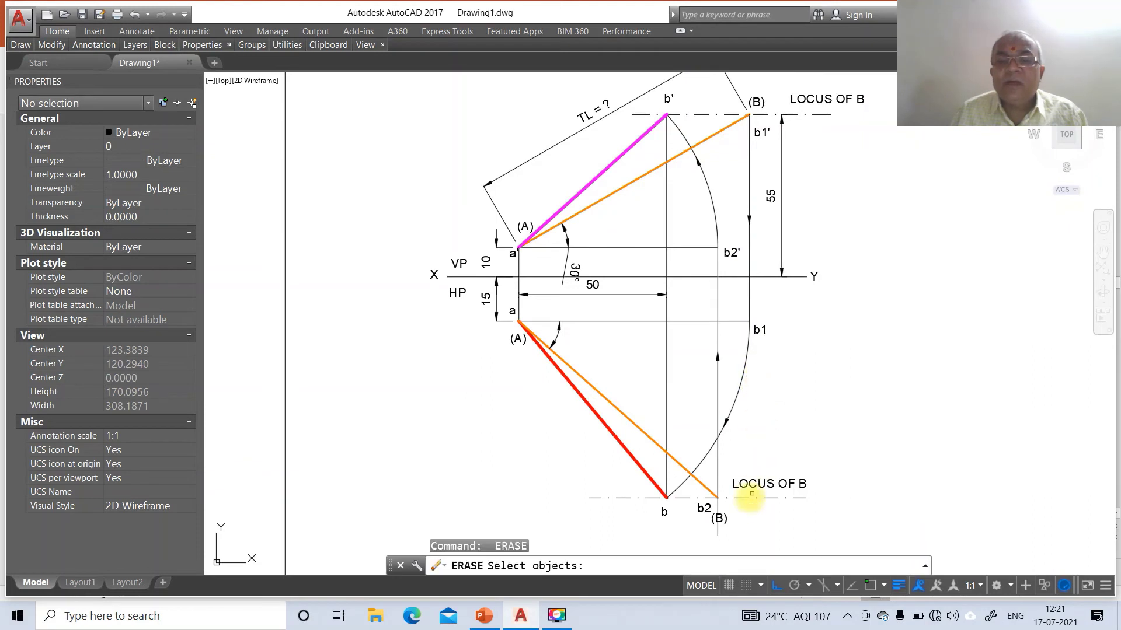
{"action": "left_click", "coordinate": [720, 533]}
{"action": "key", "text": "Return"}
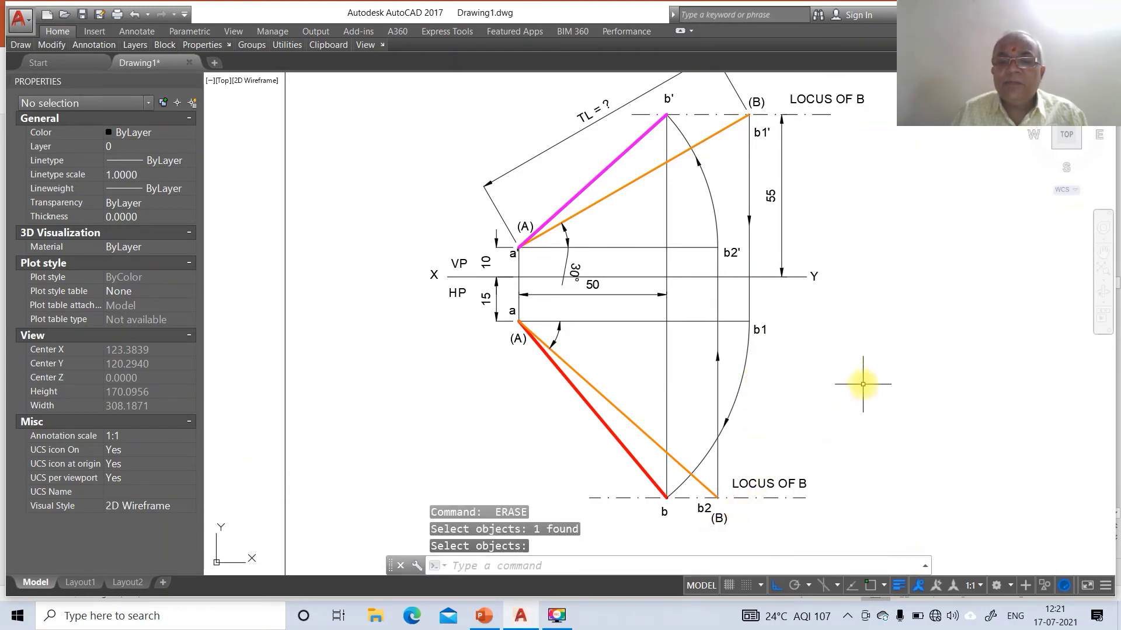
Turn Ortho off and window-zoom around points a', a and the left end of the XY line.
{"action": "left_click", "coordinate": [772, 585]}
{"action": "type", "text": "z"}
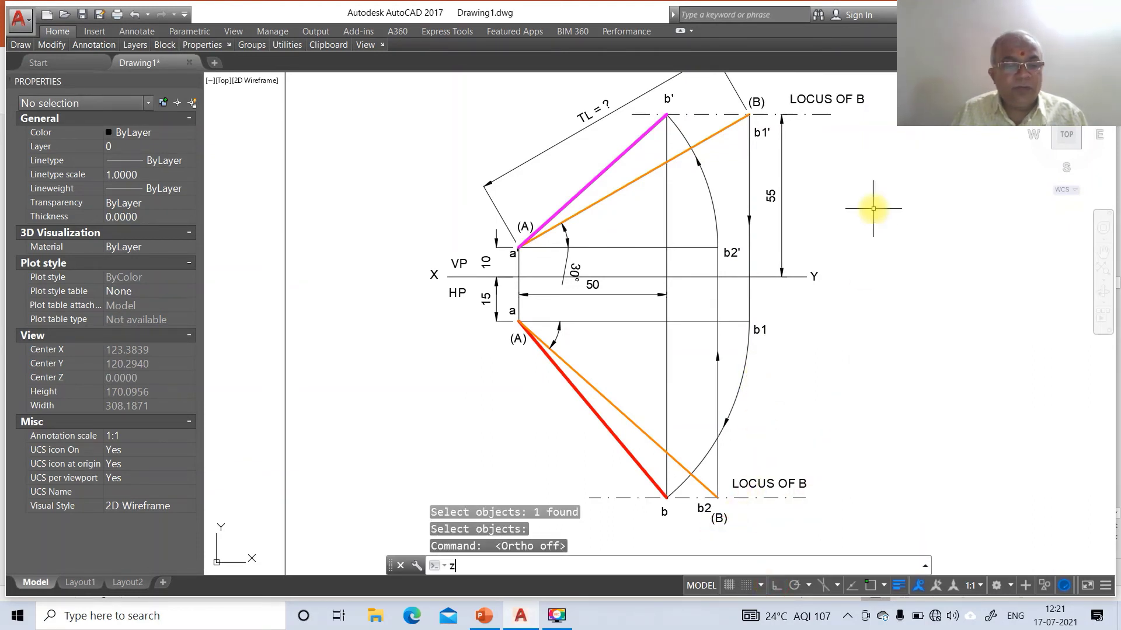
{"action": "key", "text": "Return"}
{"action": "type", "text": "w"}
{"action": "key", "text": "Return"}
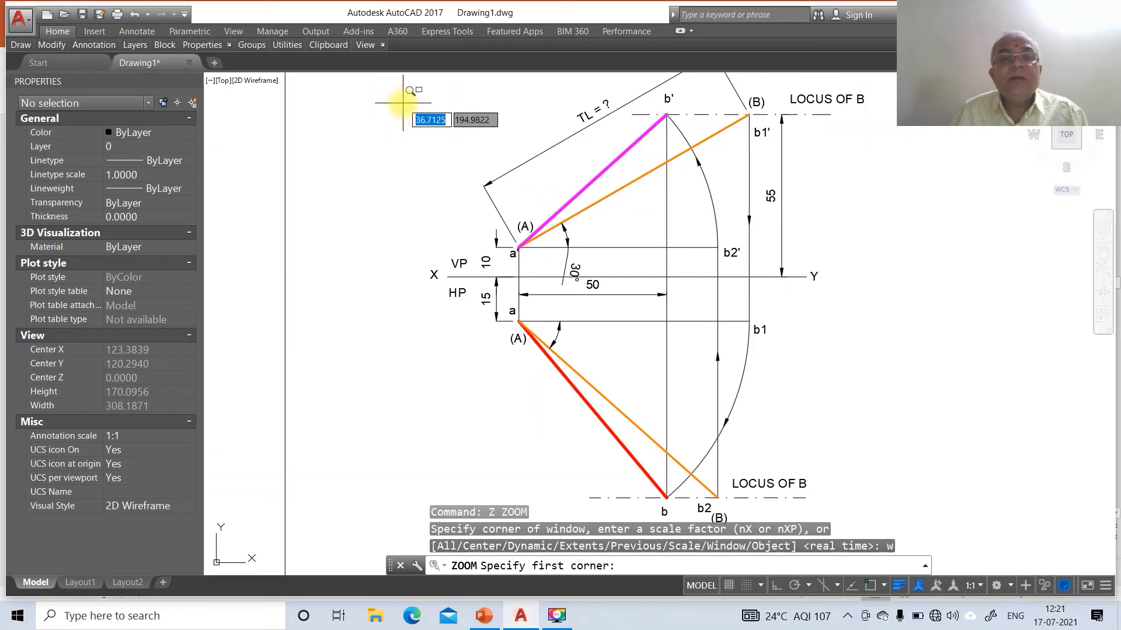
{"action": "key", "text": "Escape"}
{"action": "type", "text": "z"}
{"action": "key", "text": "Return"}
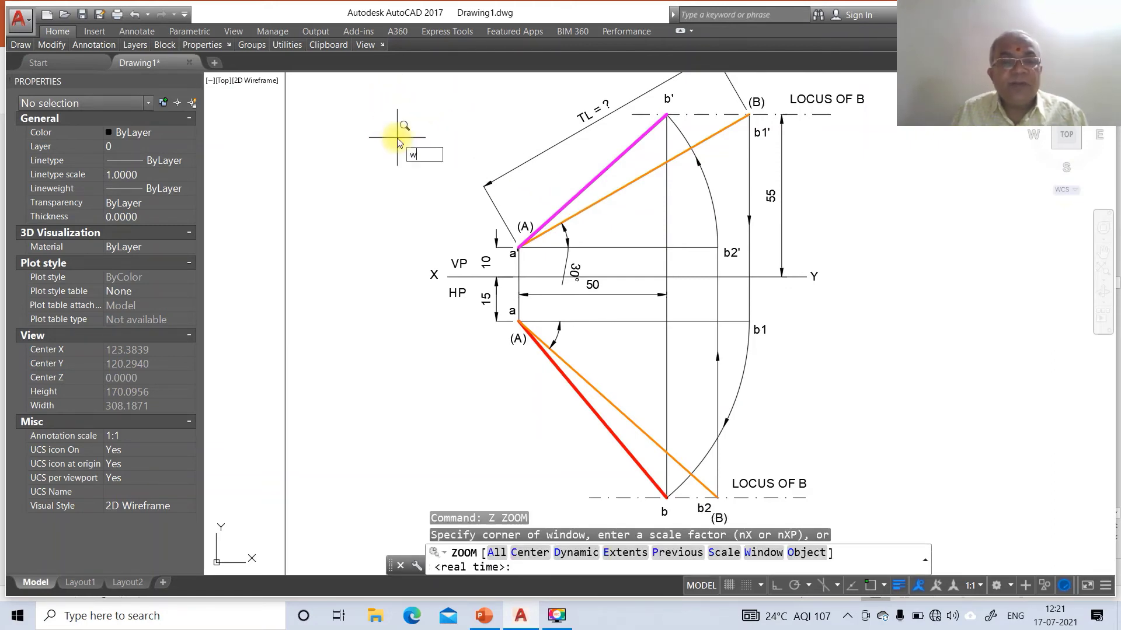
{"action": "type", "text": "w"}
{"action": "key", "text": "Return"}
{"action": "left_click", "coordinate": [395, 111]}
{"action": "left_click", "coordinate": [820, 401]}
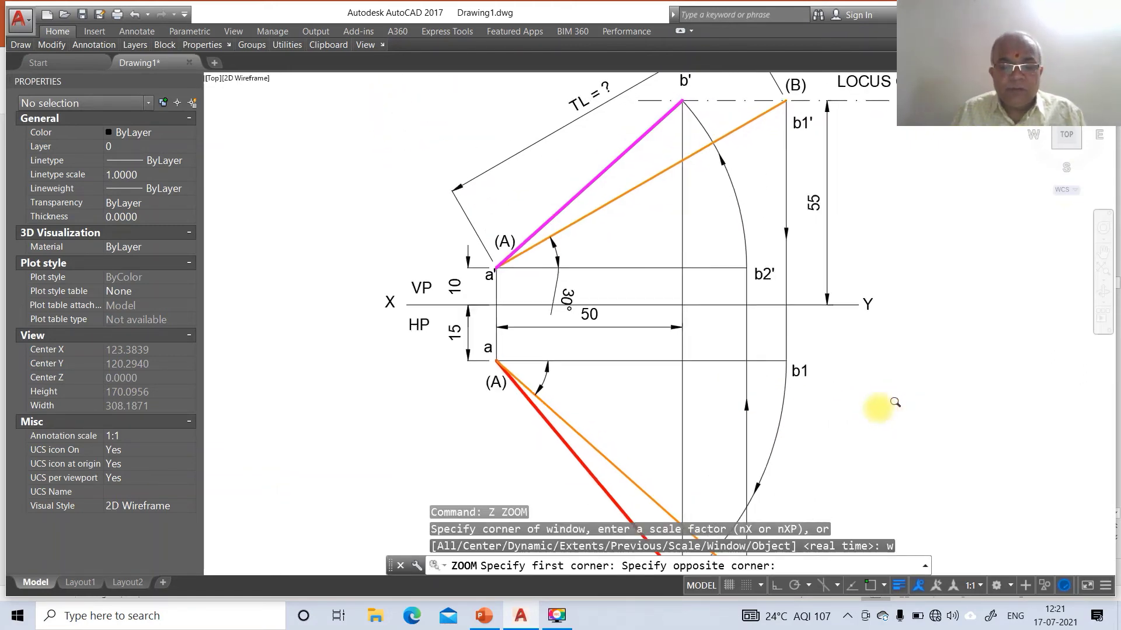
{"action": "type", "text": "m"}
{"action": "key", "text": "Return"}
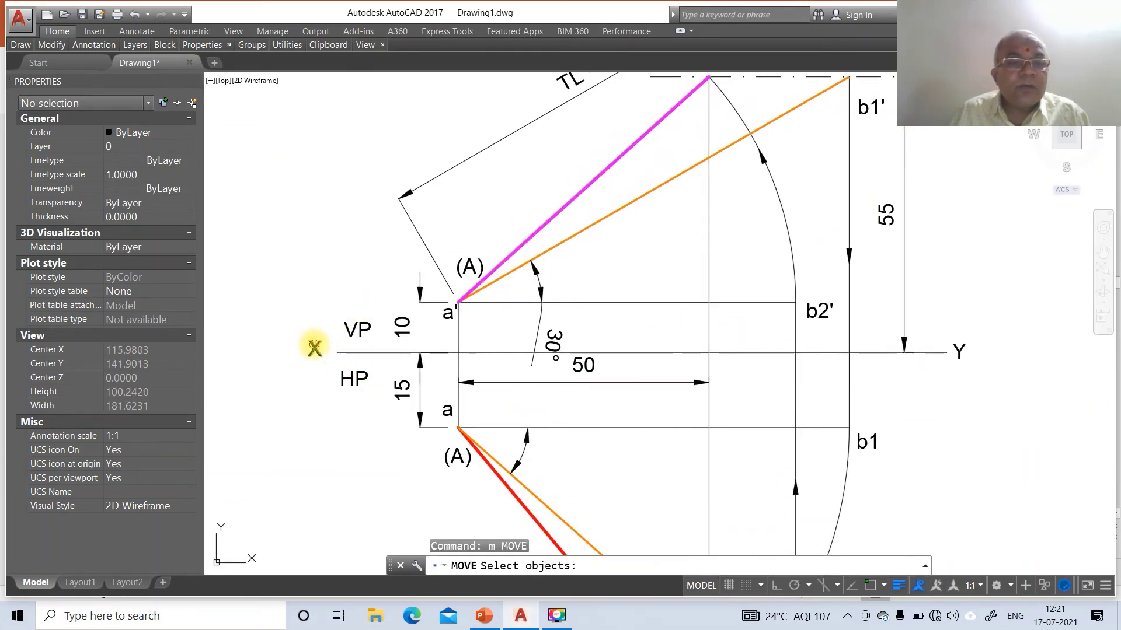
Reposition X, with VP just above and HP just below the XY line beside it.
{"action": "left_click", "coordinate": [314, 346]}
{"action": "key", "text": "Return"}
{"action": "left_click", "coordinate": [367, 324]}
{"action": "left_click", "coordinate": [380, 330]}
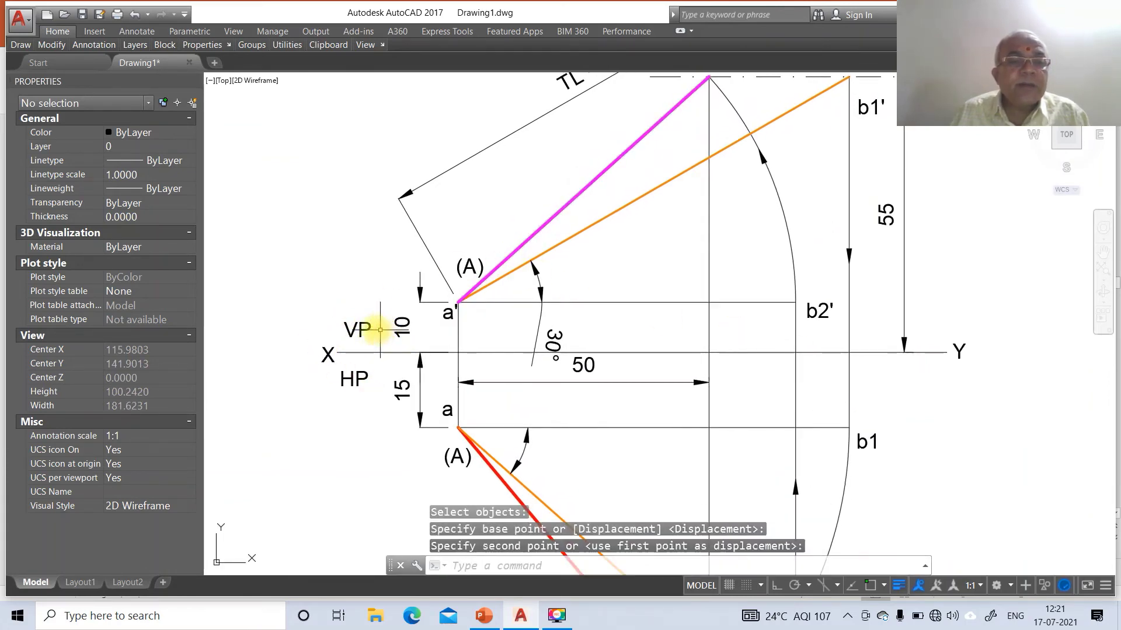
{"action": "key", "text": "Return"}
{"action": "left_click", "coordinate": [357, 330]}
{"action": "key", "text": "Return"}
{"action": "left_click", "coordinate": [347, 338]}
{"action": "left_click", "coordinate": [344, 345]}
{"action": "key", "text": "Return"}
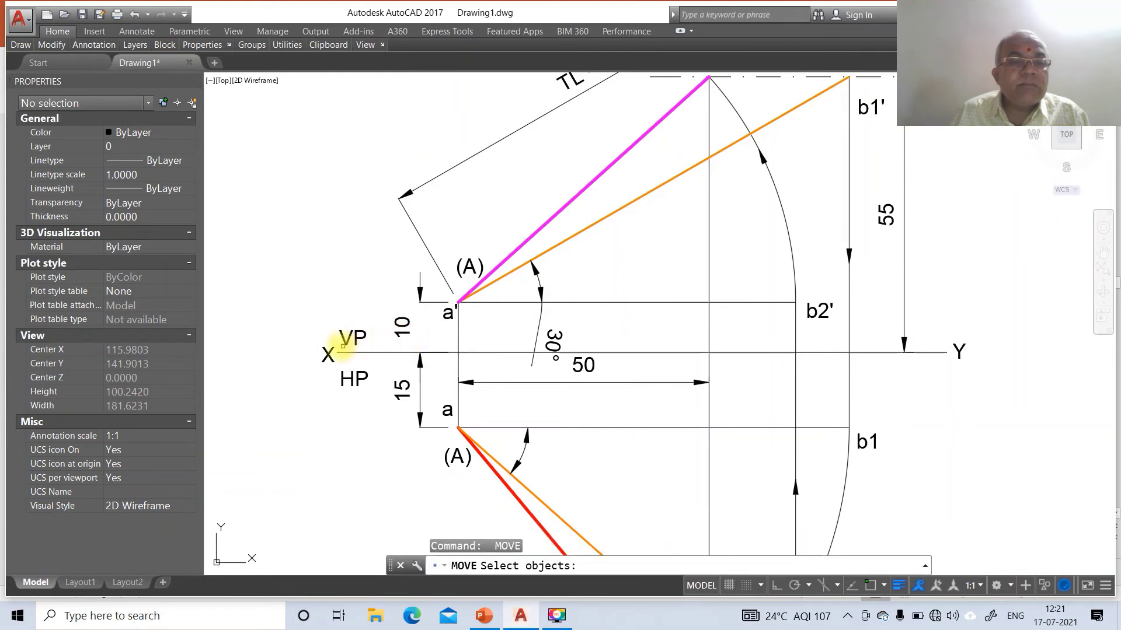
{"action": "left_click", "coordinate": [332, 351]}
{"action": "key", "text": "Return"}
{"action": "left_click", "coordinate": [357, 375]}
{"action": "left_click", "coordinate": [354, 378]}
{"action": "key", "text": "Return"}
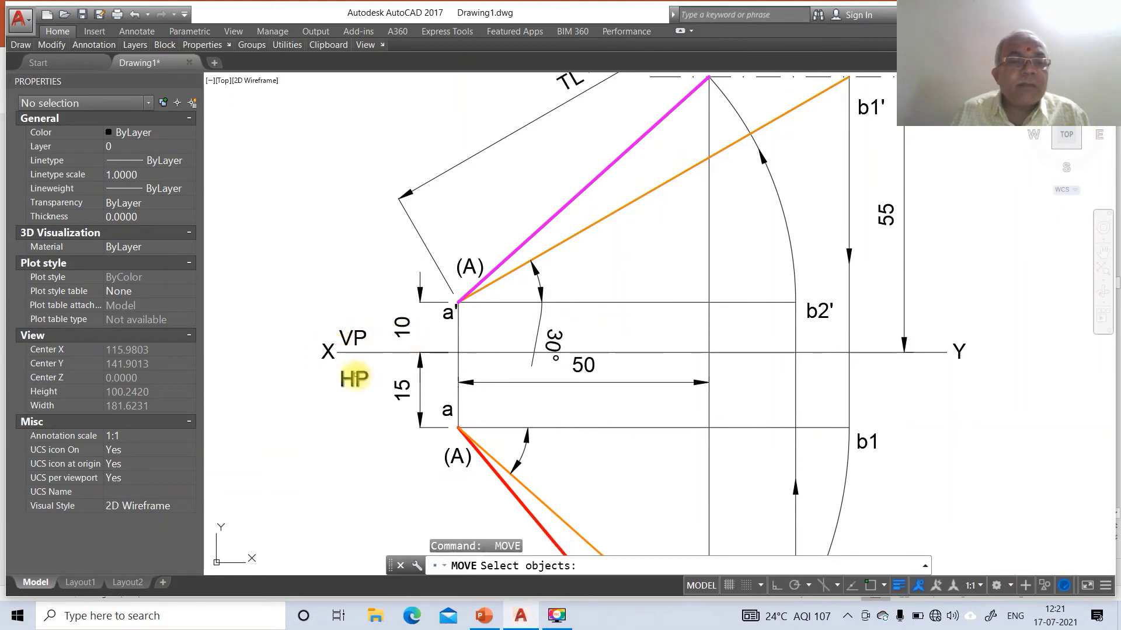
{"action": "left_click", "coordinate": [354, 378]}
{"action": "key", "text": "Return"}
{"action": "left_click", "coordinate": [395, 382]}
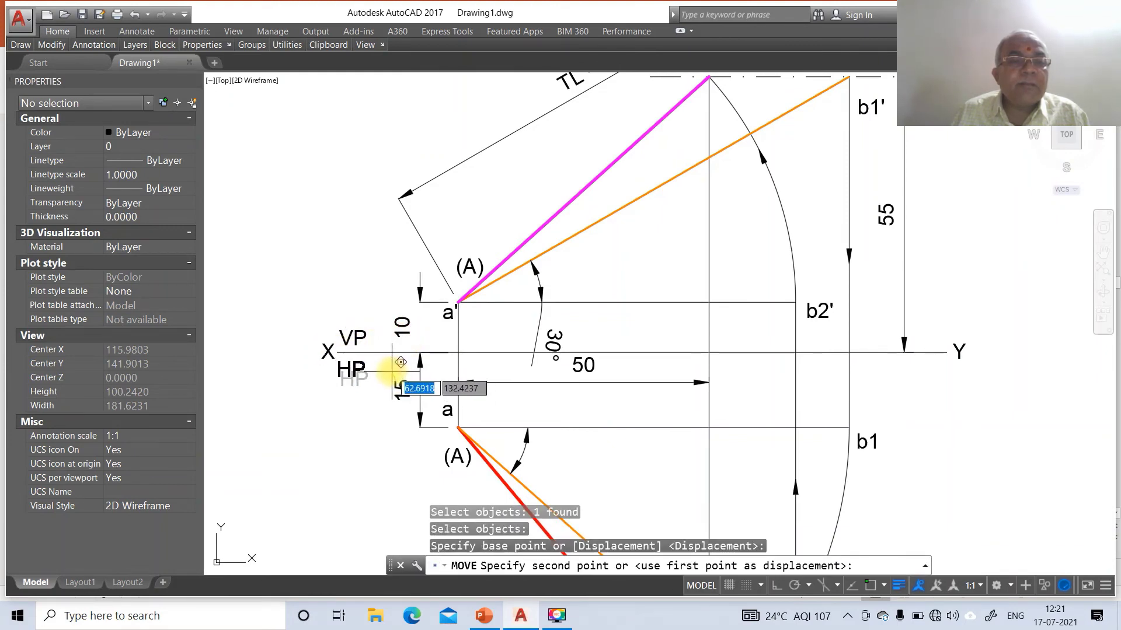
{"action": "left_click", "coordinate": [399, 363]}
{"action": "key", "text": "Return"}
Nudge the a' label and place the upper (A) just right of a'.
{"action": "left_click", "coordinate": [448, 313]}
{"action": "key", "text": "Return"}
{"action": "left_click", "coordinate": [471, 329]}
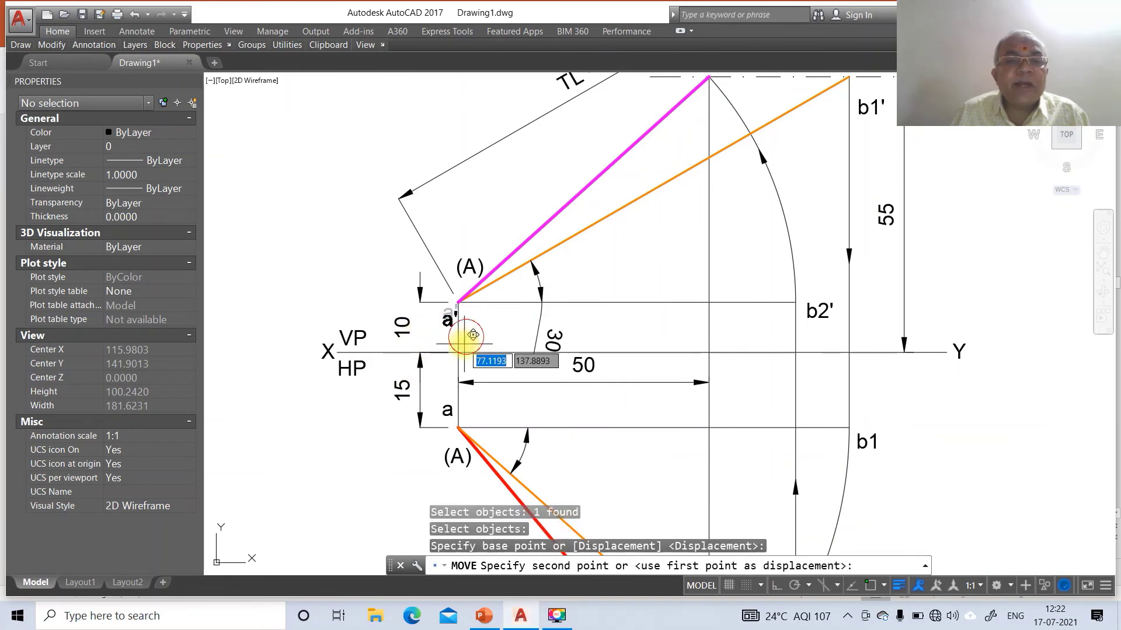
{"action": "left_click", "coordinate": [473, 331]}
{"action": "key", "text": "Return"}
{"action": "left_click", "coordinate": [482, 281]}
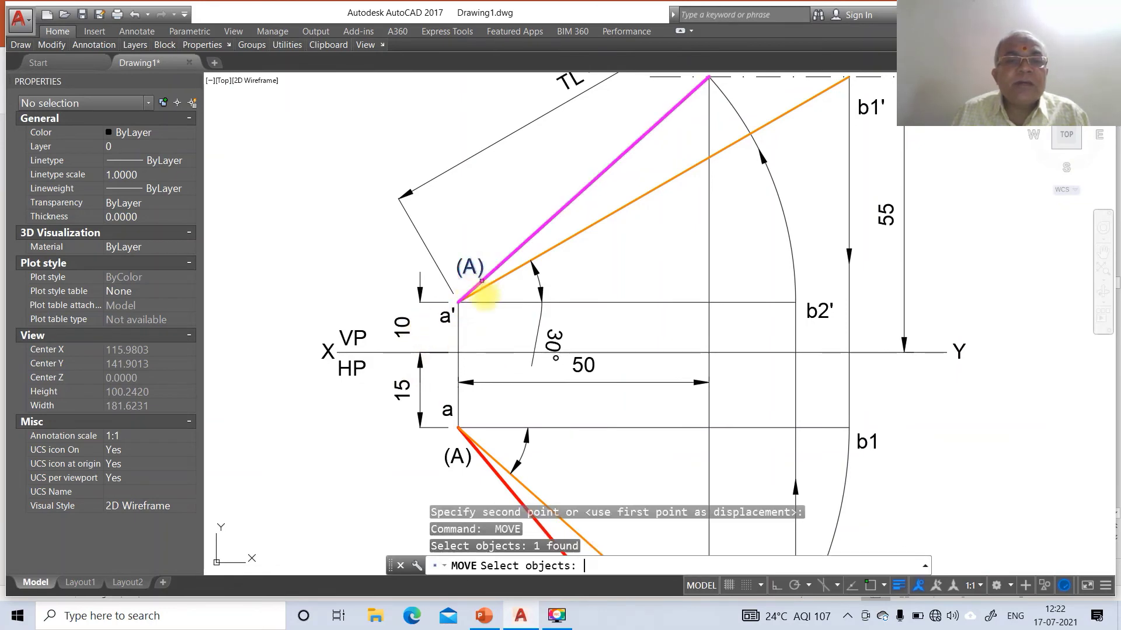
{"action": "key", "text": "Return"}
{"action": "left_click", "coordinate": [484, 297]}
{"action": "left_click", "coordinate": [494, 346]}
{"action": "key", "text": "Return"}
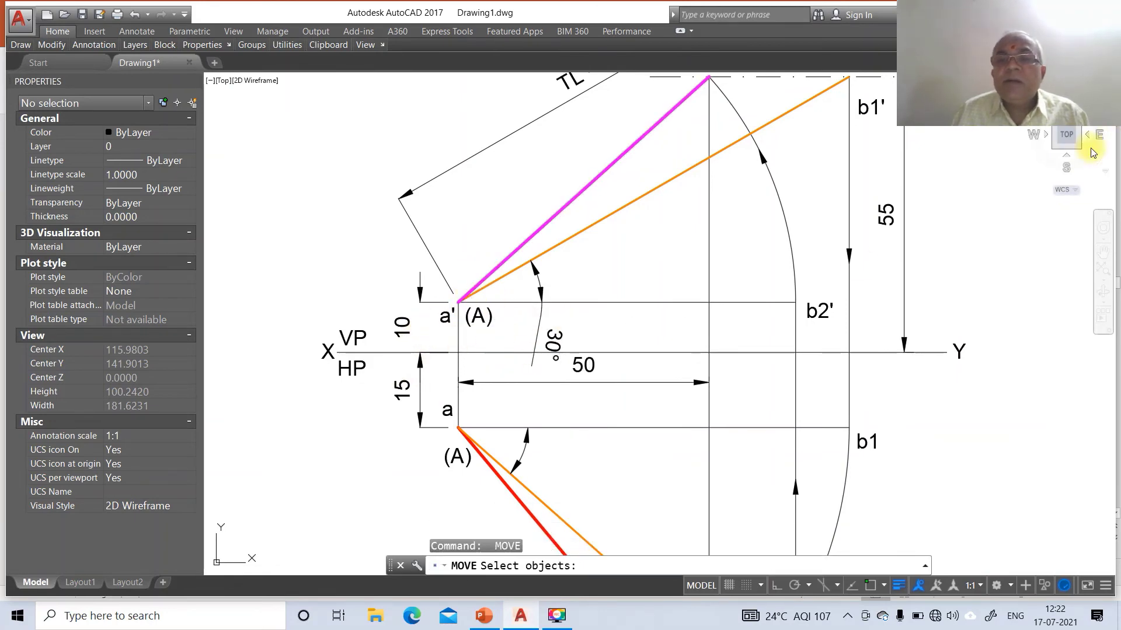
Nudge the b2' label up-left and the Y label down-left.
{"action": "left_click", "coordinate": [820, 315]}
{"action": "key", "text": "Return"}
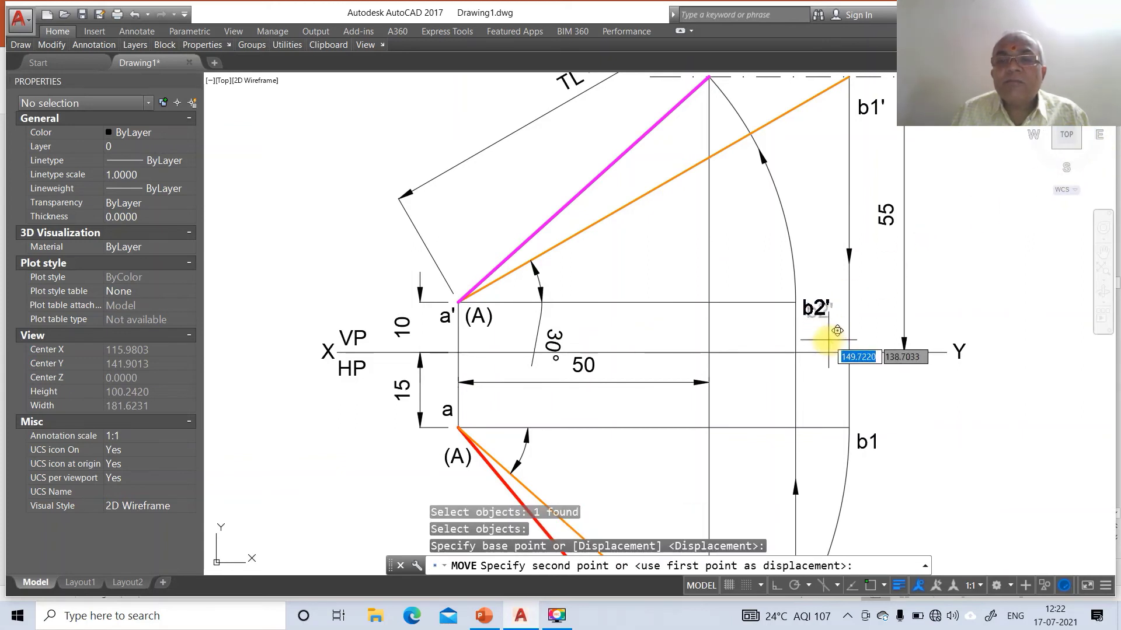
{"action": "left_click", "coordinate": [825, 350]}
{"action": "left_click", "coordinate": [819, 344]}
{"action": "key", "text": "Return"}
{"action": "left_click", "coordinate": [957, 352]}
{"action": "key", "text": "Return"}
{"action": "left_click", "coordinate": [981, 370]}
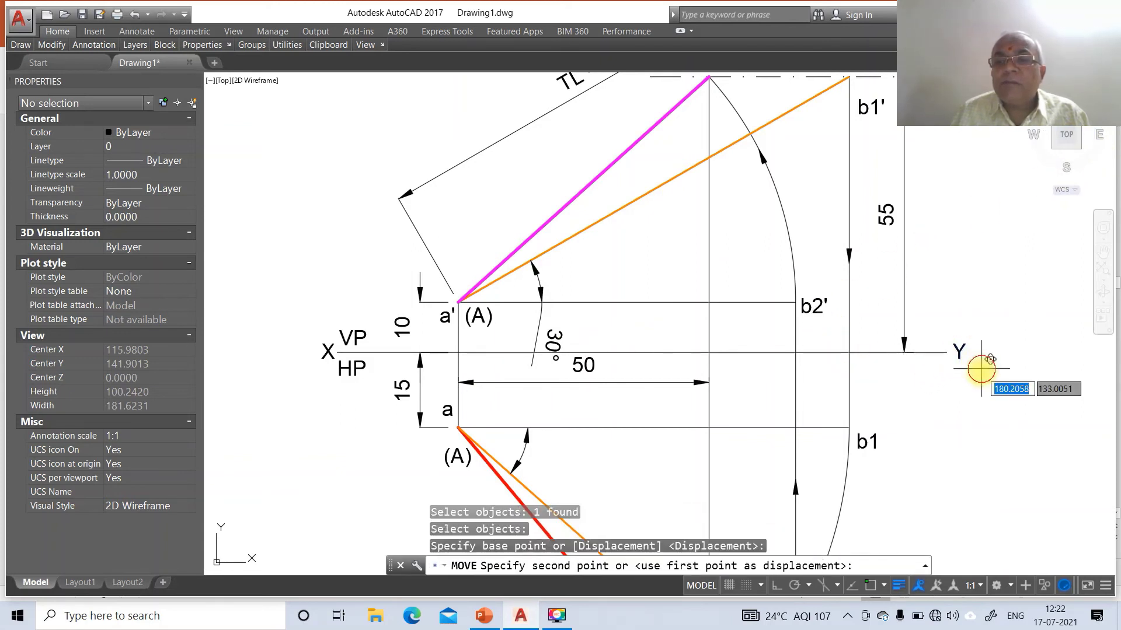
{"action": "left_click", "coordinate": [978, 371]}
{"action": "key", "text": "Return"}
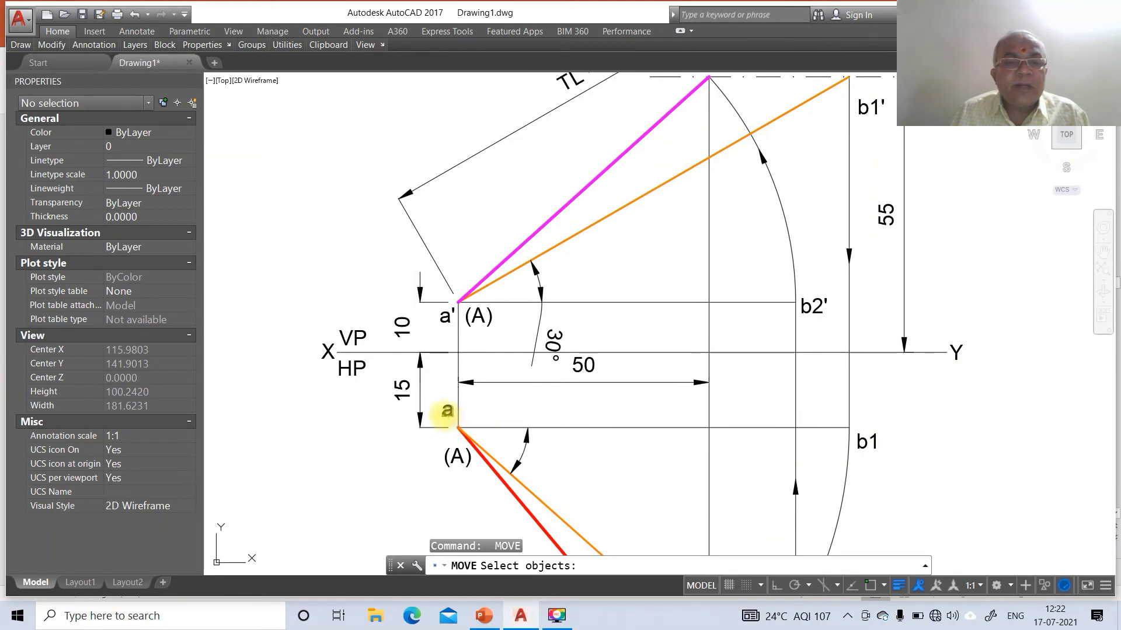
Lower the a label, place the lower (A) right of a, and return b1 near its point.
{"action": "left_click", "coordinate": [447, 410]}
{"action": "key", "text": "Return"}
{"action": "left_click", "coordinate": [500, 445]}
{"action": "left_click", "coordinate": [499, 452]}
{"action": "key", "text": "Return"}
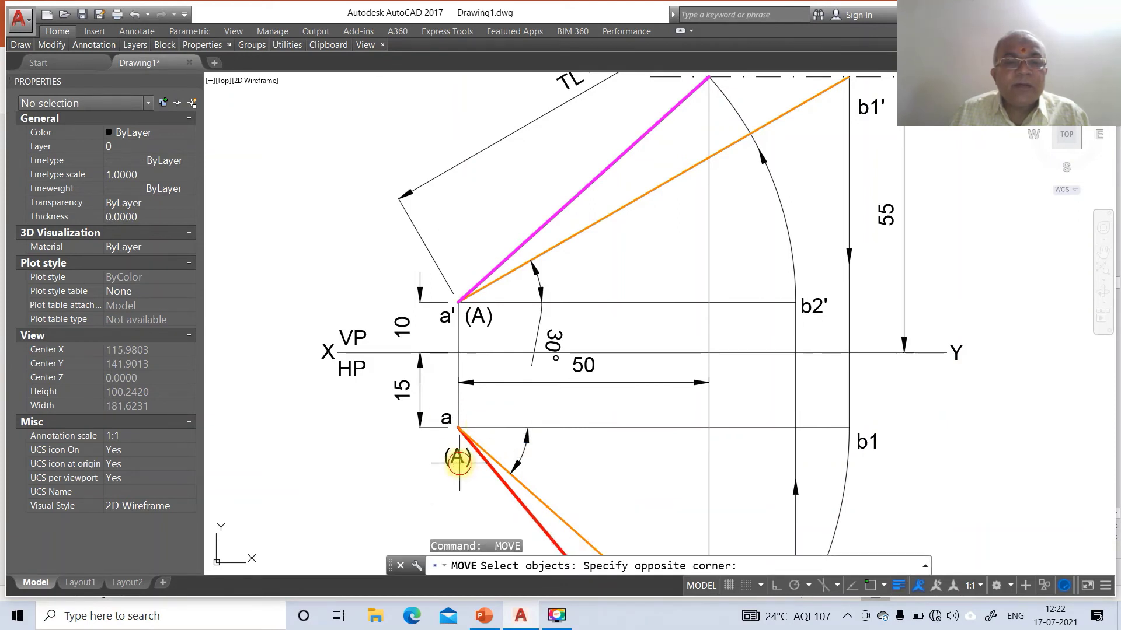
{"action": "left_click", "coordinate": [455, 453]}
{"action": "key", "text": "Return"}
{"action": "left_click", "coordinate": [461, 457]}
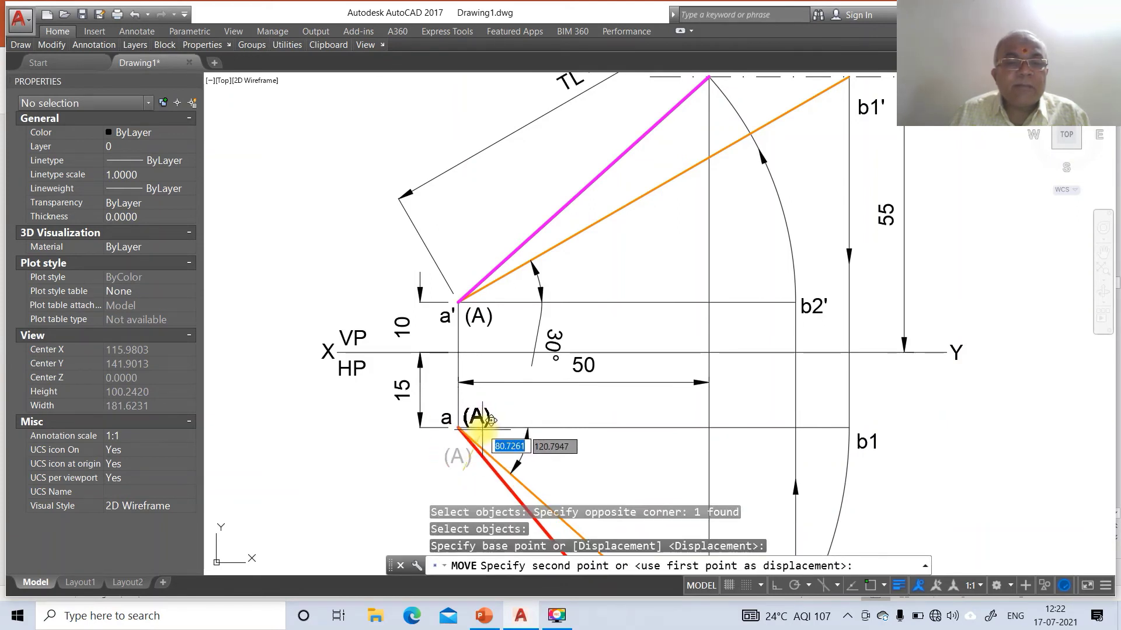
{"action": "left_click", "coordinate": [492, 419]}
{"action": "key", "text": "Return"}
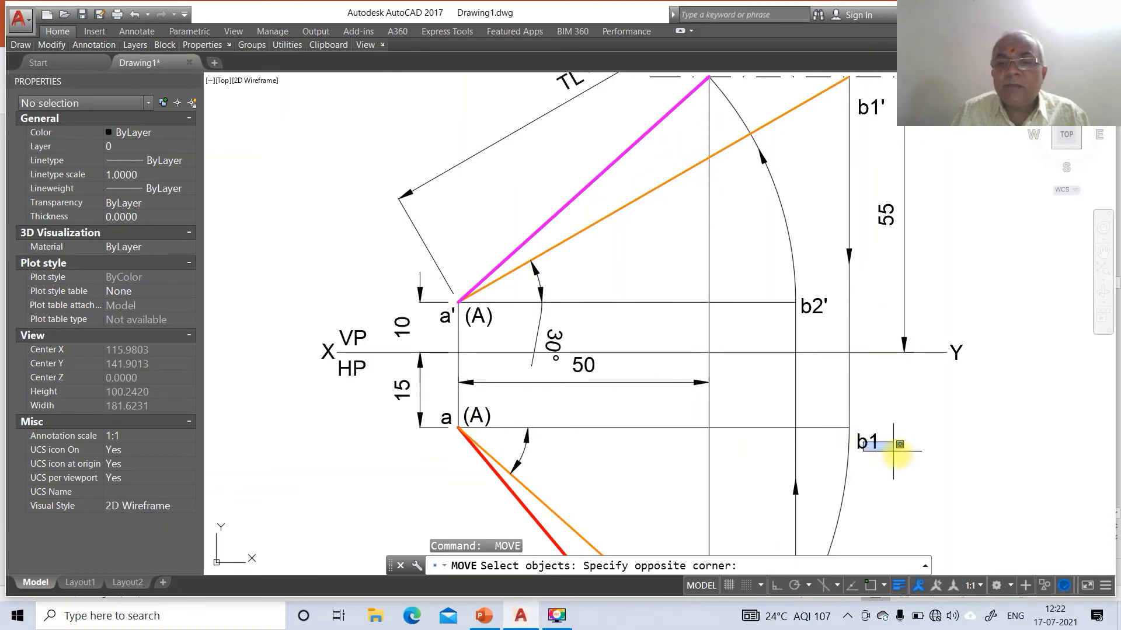
{"action": "left_click", "coordinate": [899, 445]}
{"action": "left_click", "coordinate": [900, 446]}
{"action": "key", "text": "Return"}
{"action": "left_click", "coordinate": [898, 444]}
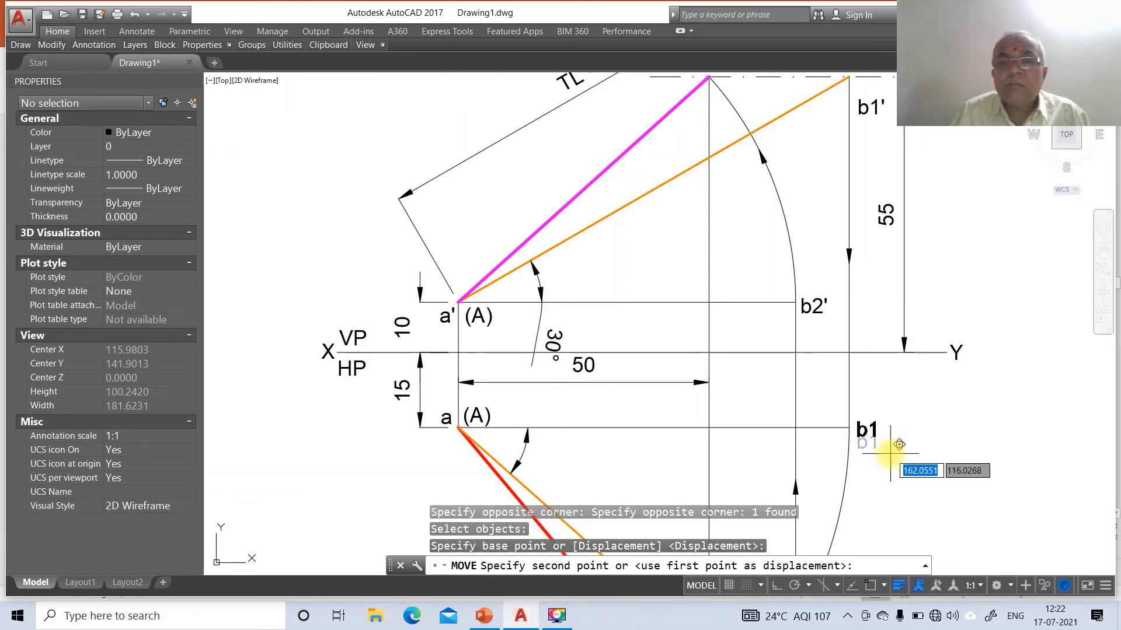
{"action": "left_click", "coordinate": [890, 454]}
{"action": "type", "text": "z"}
{"action": "key", "text": "Return"}
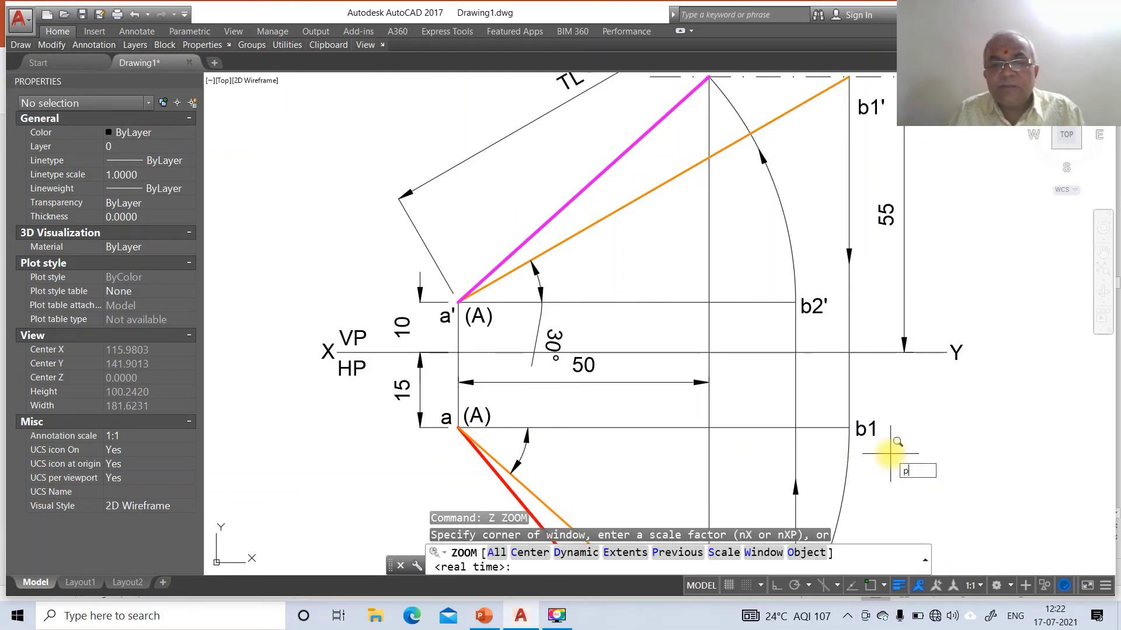
Zoom back to the previous view and nudge the b and b2 labels into place.
{"action": "type", "text": "p"}
{"action": "key", "text": "Return"}
{"action": "type", "text": "m"}
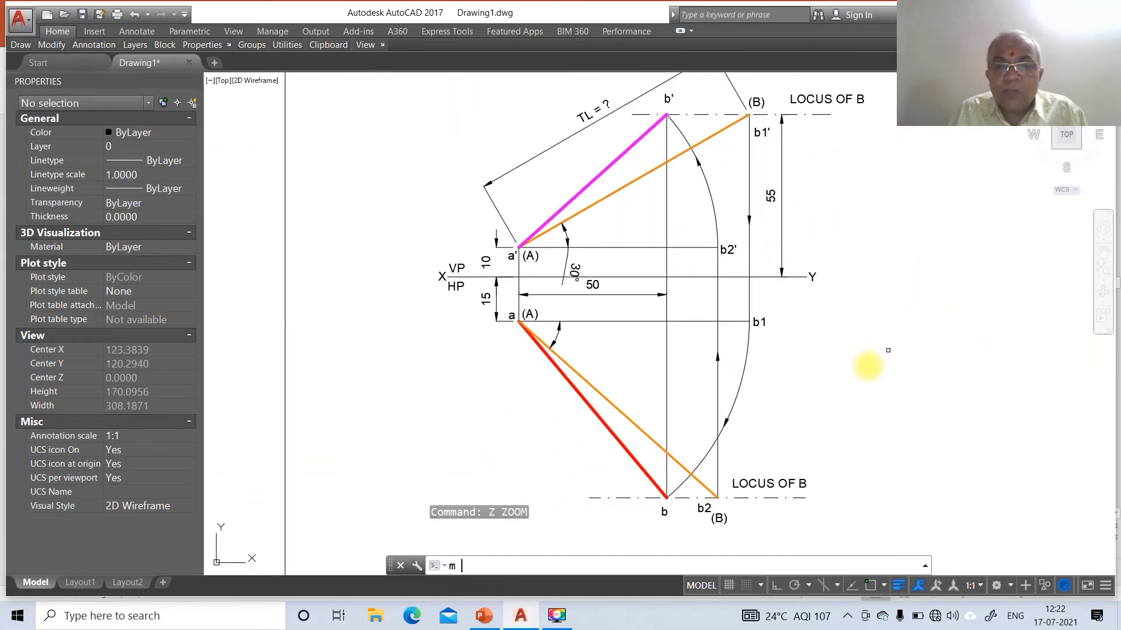
{"action": "key", "text": "Return"}
{"action": "left_click", "coordinate": [665, 512]}
{"action": "key", "text": "Return"}
{"action": "left_click", "coordinate": [778, 426]}
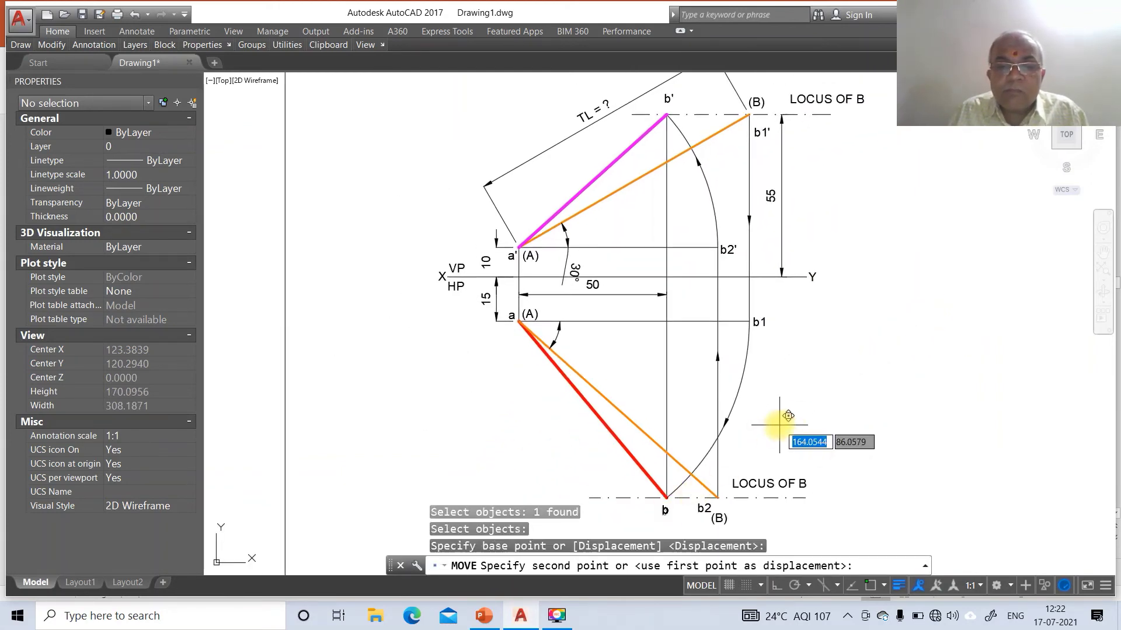
{"action": "left_click", "coordinate": [789, 413]}
{"action": "key", "text": "Return"}
{"action": "left_click", "coordinate": [704, 508]}
{"action": "key", "text": "Return"}
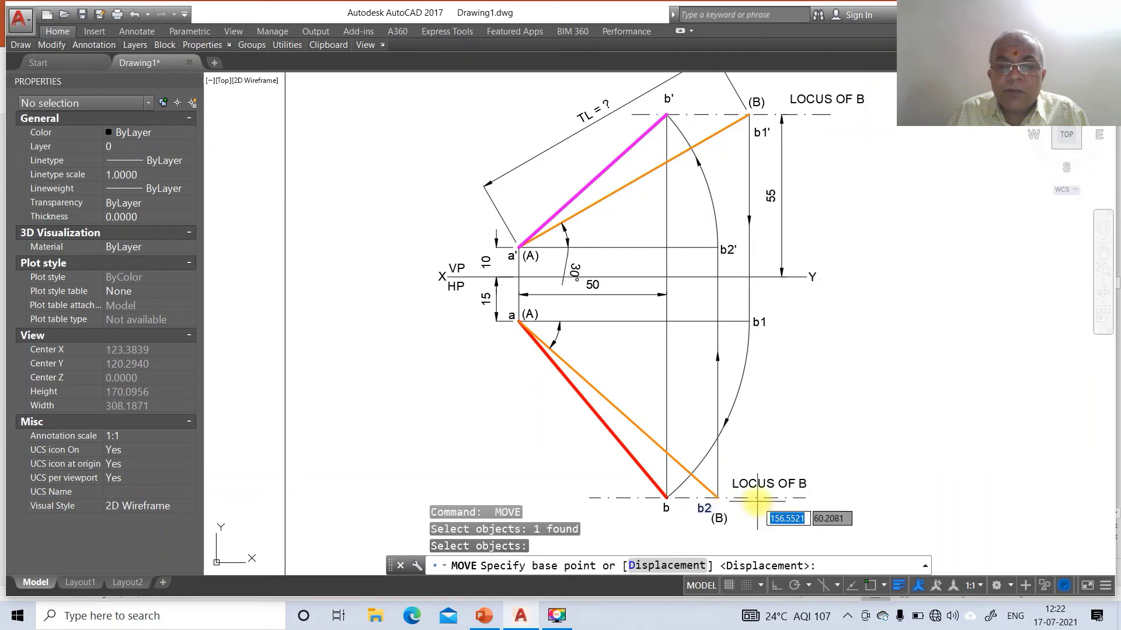
{"action": "left_click", "coordinate": [758, 502]}
{"action": "left_click", "coordinate": [775, 499]}
{"action": "key", "text": "Return"}
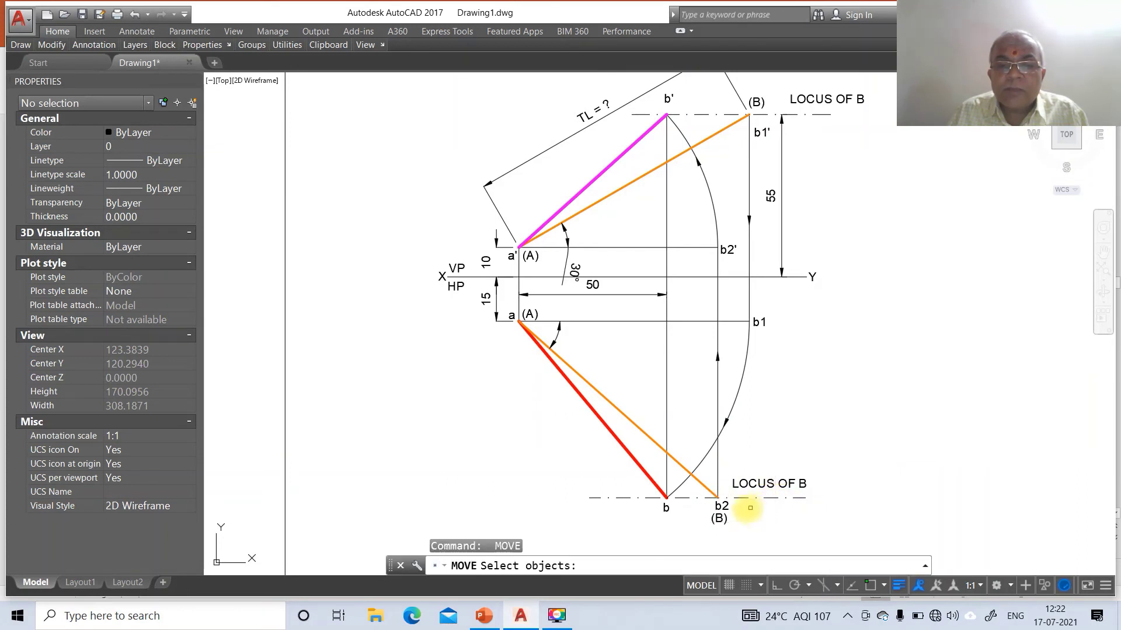
Place the lower (B) just right of b2 and lower its LOCUS OF B label slightly.
{"action": "left_click", "coordinate": [724, 518]}
{"action": "key", "text": "Return"}
{"action": "left_click", "coordinate": [756, 505]}
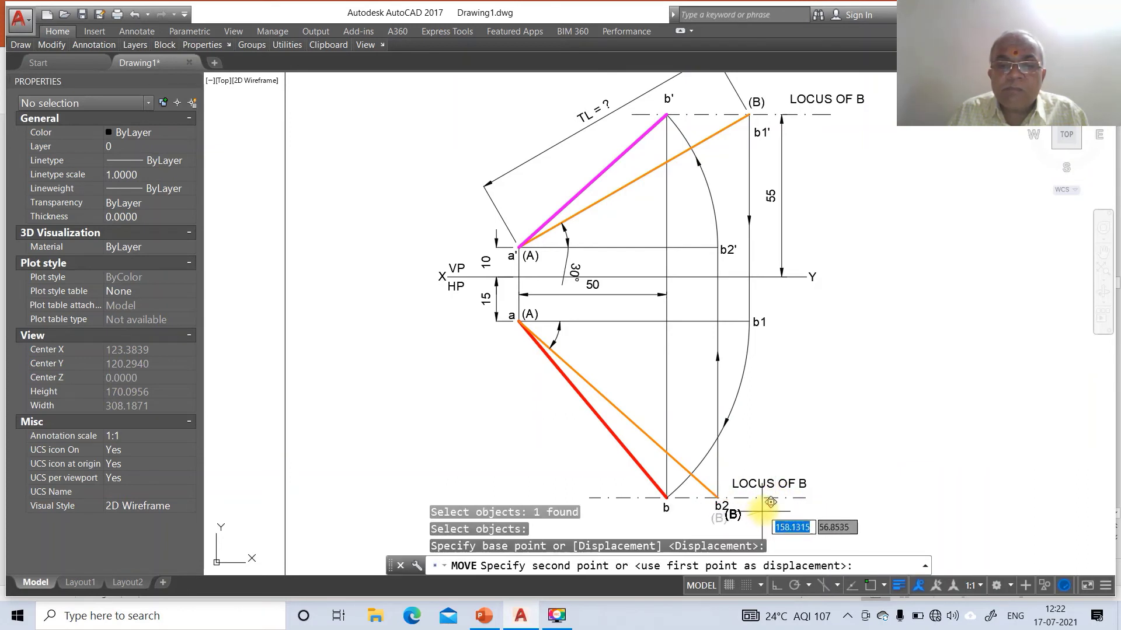
{"action": "left_click", "coordinate": [770, 502]}
{"action": "key", "text": "Return"}
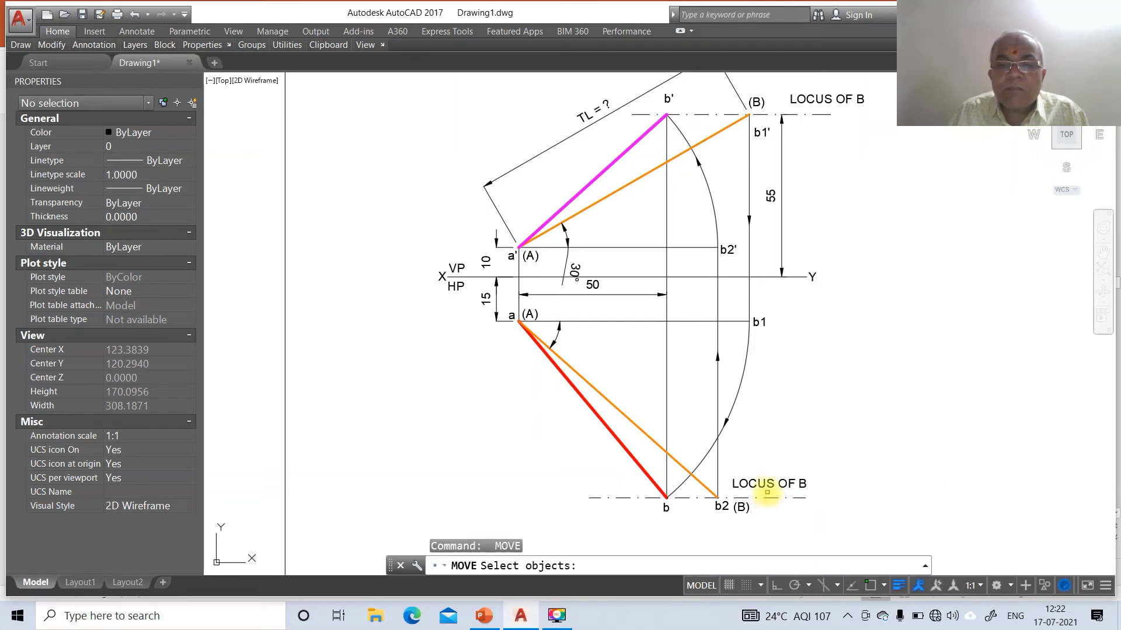
{"action": "left_click", "coordinate": [768, 485]}
{"action": "key", "text": "Return"}
{"action": "left_click", "coordinate": [780, 493]}
{"action": "left_click", "coordinate": [787, 497]}
{"action": "key", "text": "Return"}
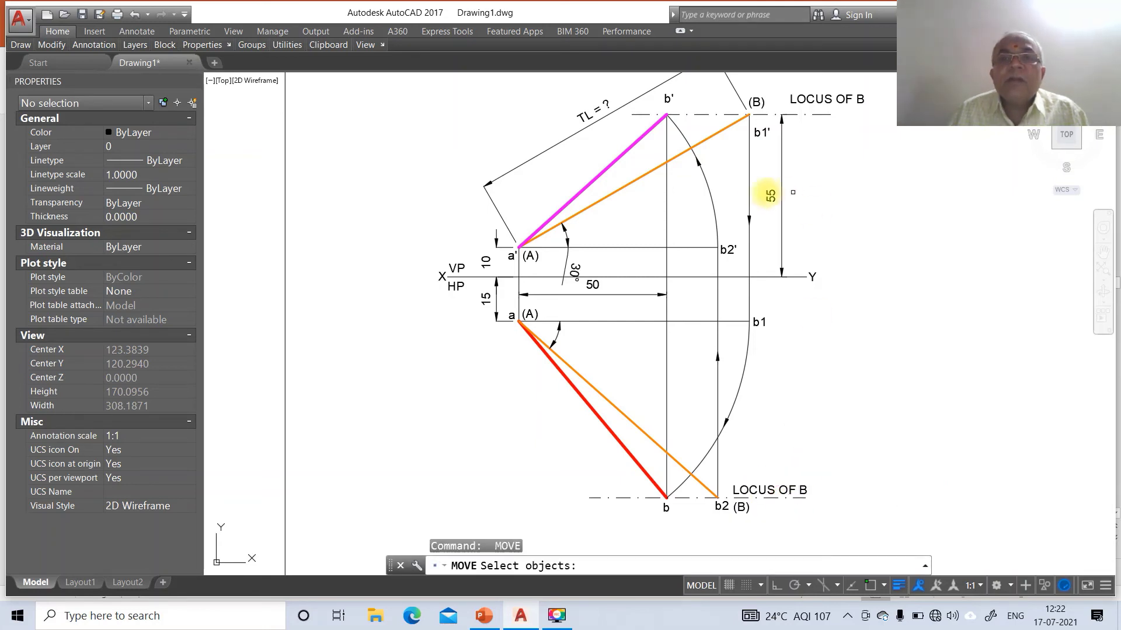
Nudge b' down-left, shift the upper (B) right, and raise b1' to the upper locus line.
{"action": "left_click", "coordinate": [661, 88]}
{"action": "key", "text": "Return"}
{"action": "left_click", "coordinate": [666, 96]}
{"action": "left_click", "coordinate": [663, 103]}
{"action": "key", "text": "Return"}
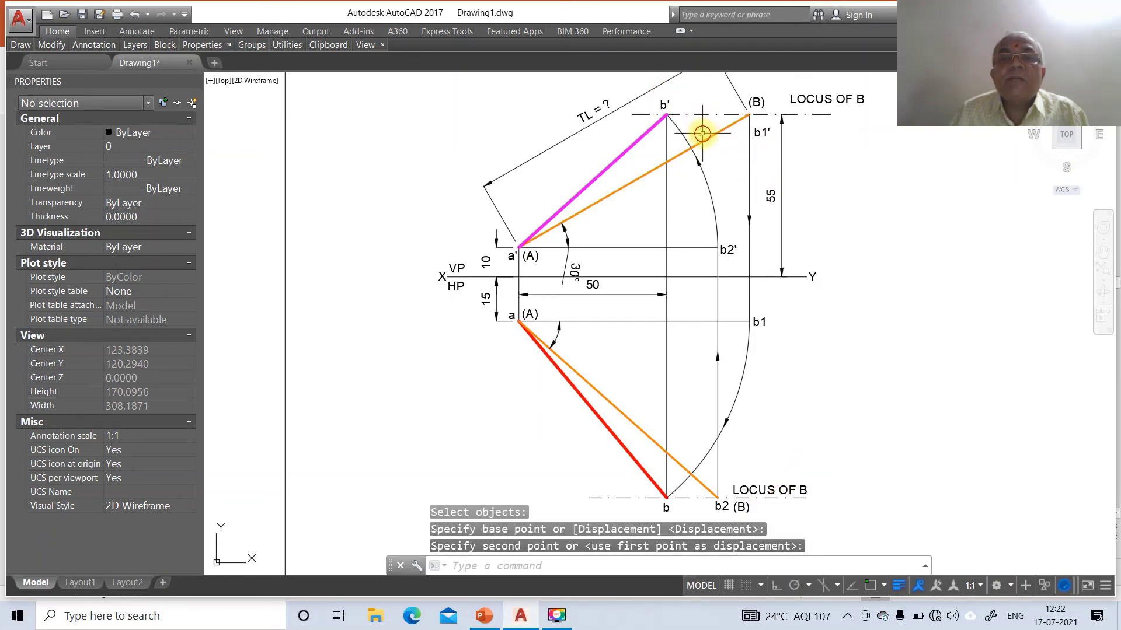
{"action": "left_click", "coordinate": [753, 104]}
{"action": "key", "text": "Return"}
{"action": "left_click", "coordinate": [754, 105]}
{"action": "left_click", "coordinate": [786, 114]}
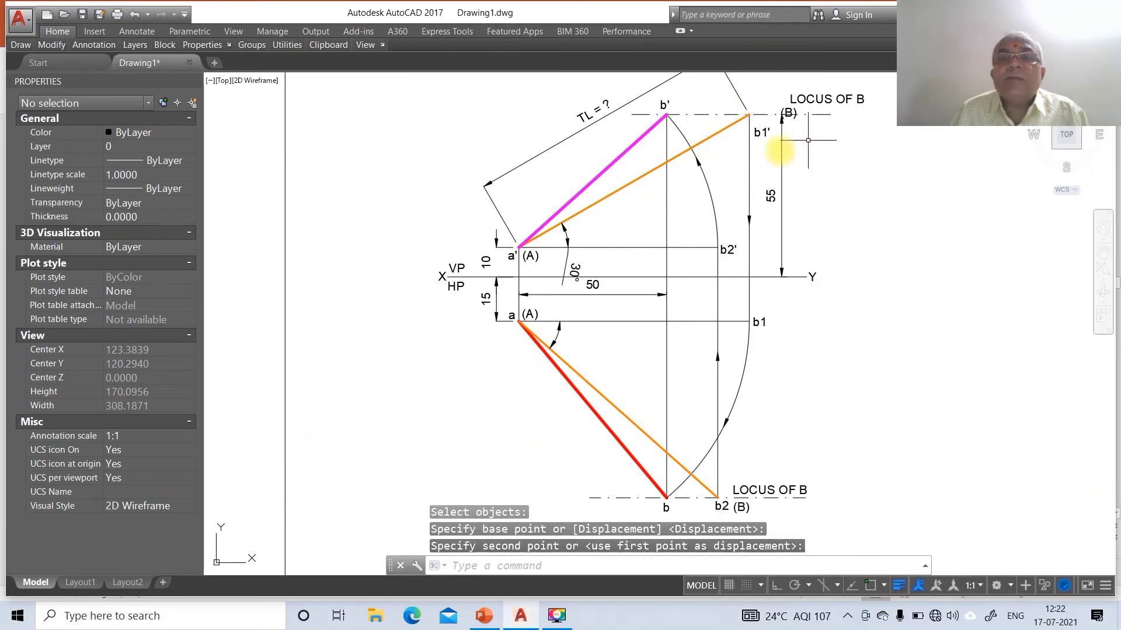
{"action": "key", "text": "Return"}
{"action": "left_click", "coordinate": [761, 133]}
{"action": "key", "text": "Return"}
{"action": "left_click", "coordinate": [794, 164]}
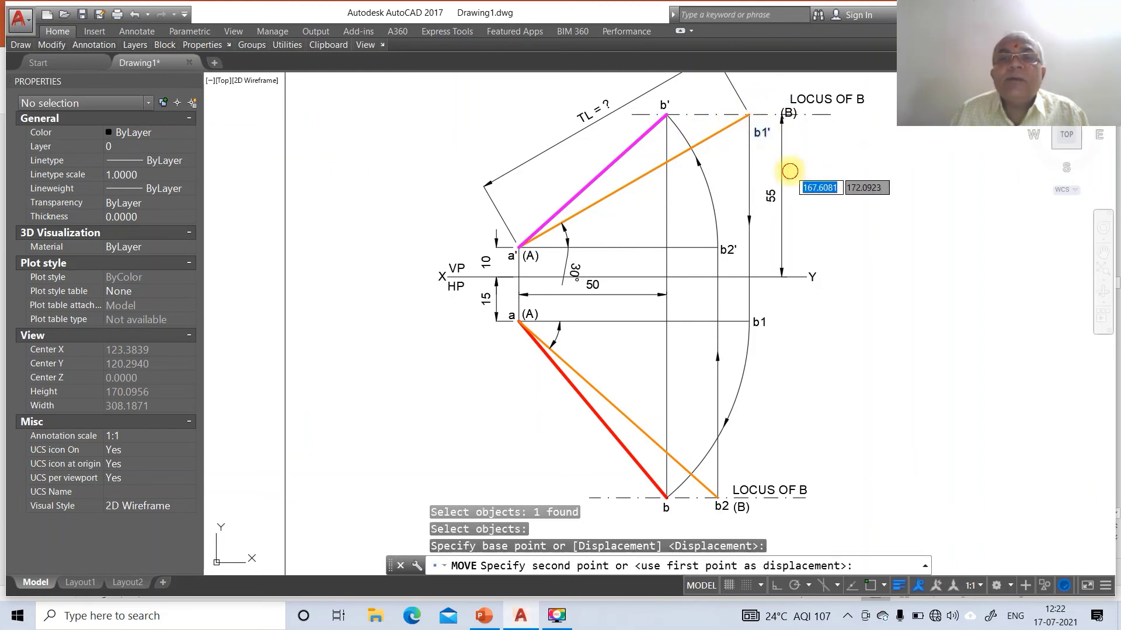
{"action": "left_click", "coordinate": [790, 135]}
{"action": "key", "text": "Return"}
Place the upper (B) and LOCUS OF B beside b1' on the upper line.
{"action": "left_click", "coordinate": [789, 112]}
{"action": "key", "text": "Return"}
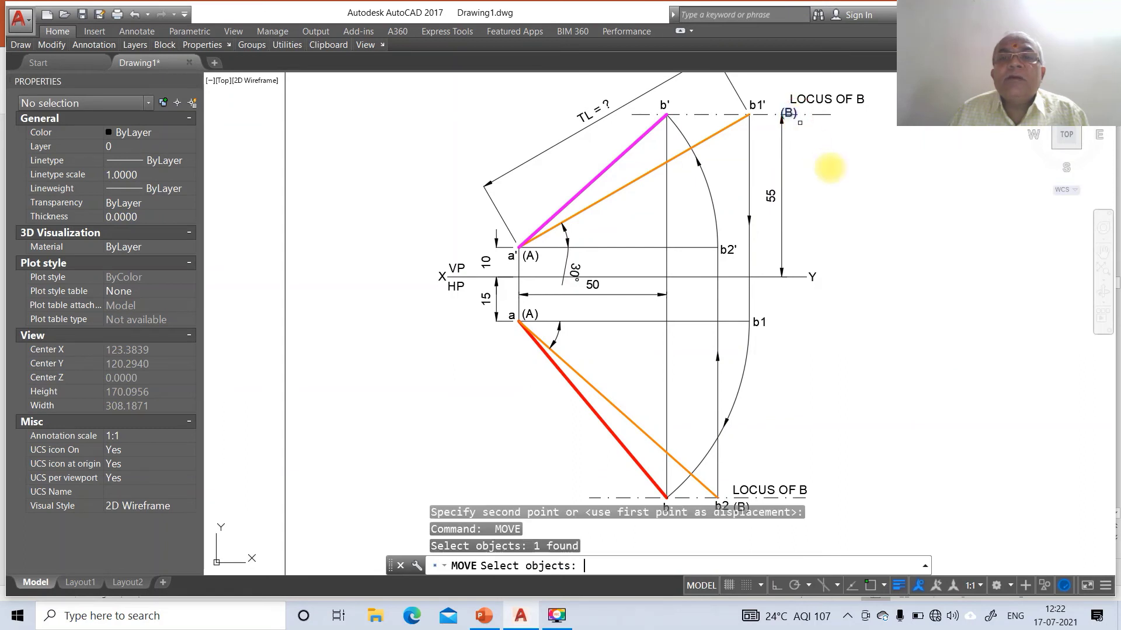
{"action": "left_click", "coordinate": [840, 160]}
{"action": "left_click", "coordinate": [826, 150]}
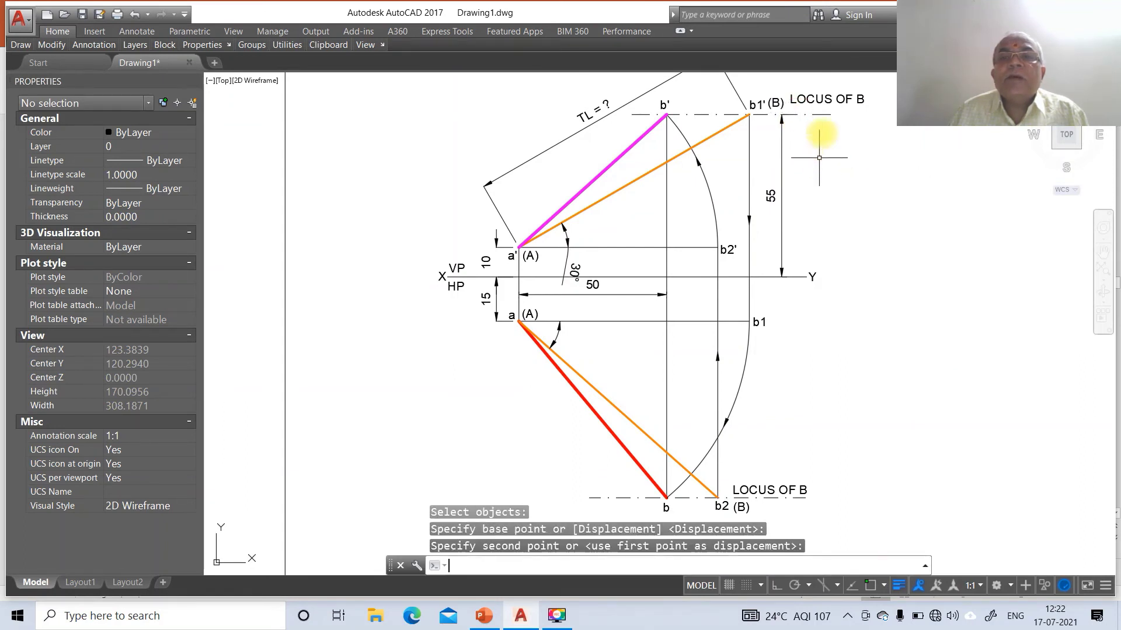
{"action": "key", "text": "Return"}
{"action": "left_click", "coordinate": [840, 100]}
{"action": "key", "text": "Return"}
{"action": "left_click", "coordinate": [847, 132]}
{"action": "left_click", "coordinate": [847, 135]}
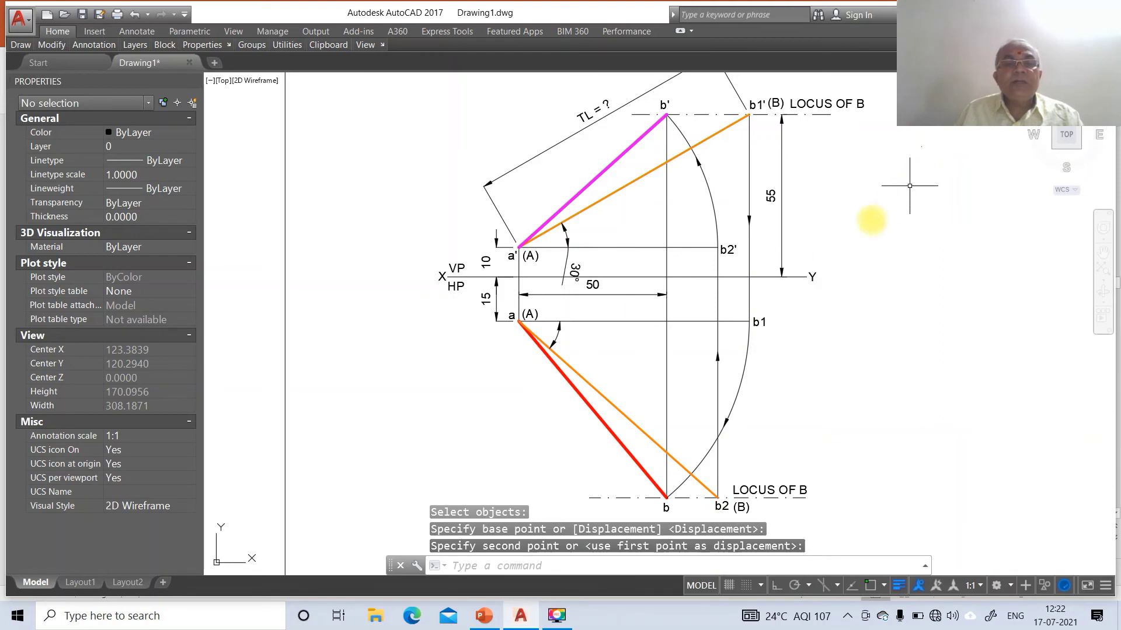
Move the front-view labels (VP, a', b', b1', upper LOCUS OF B, b2') to layer FV.
{"action": "left_click", "coordinate": [463, 268]}
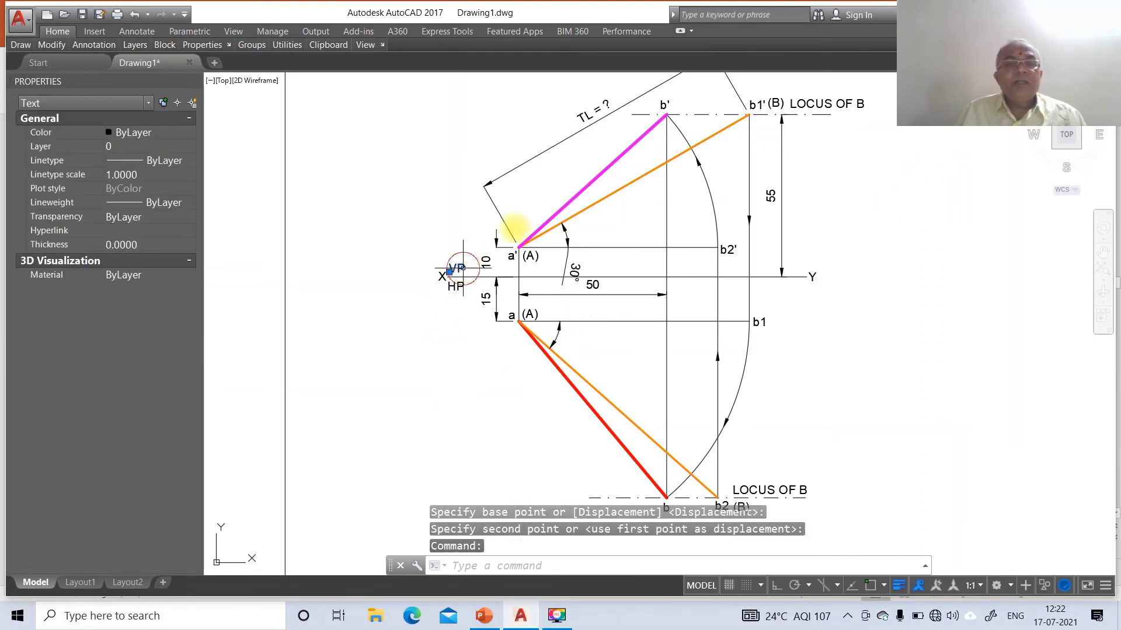
{"action": "left_click", "coordinate": [511, 256]}
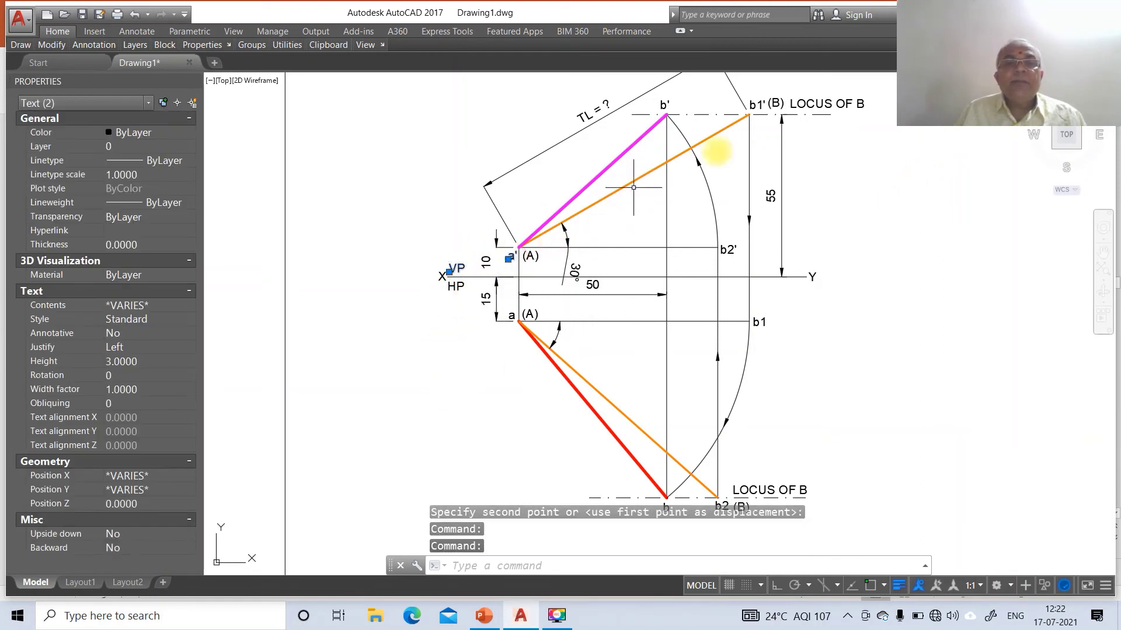
{"action": "left_click", "coordinate": [662, 106]}
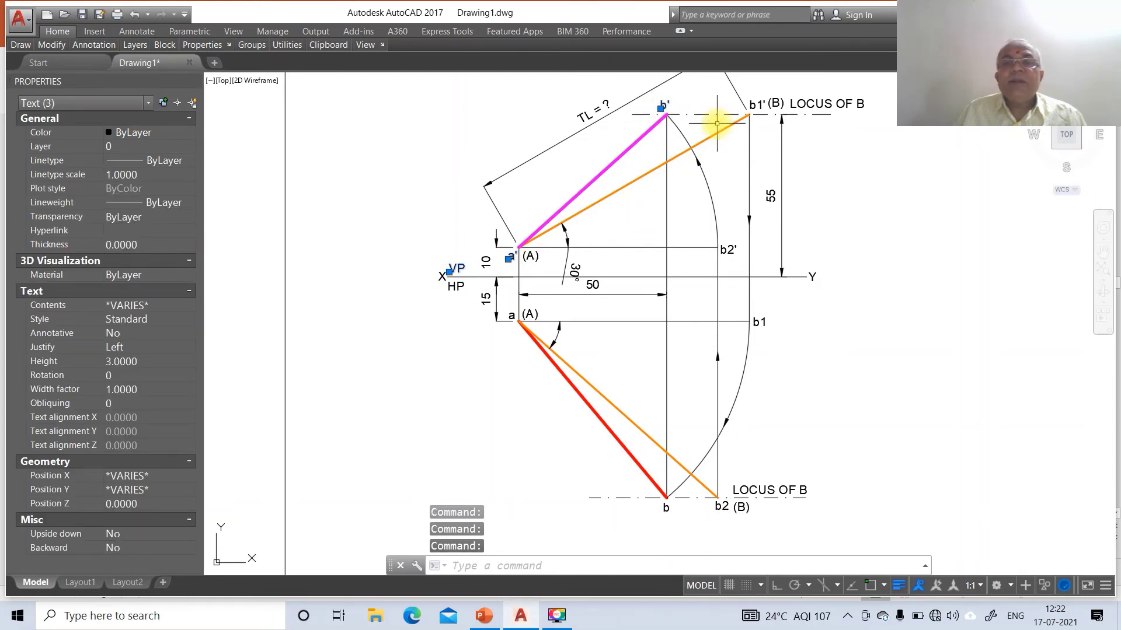
{"action": "left_click", "coordinate": [756, 105]}
{"action": "left_click", "coordinate": [797, 104]}
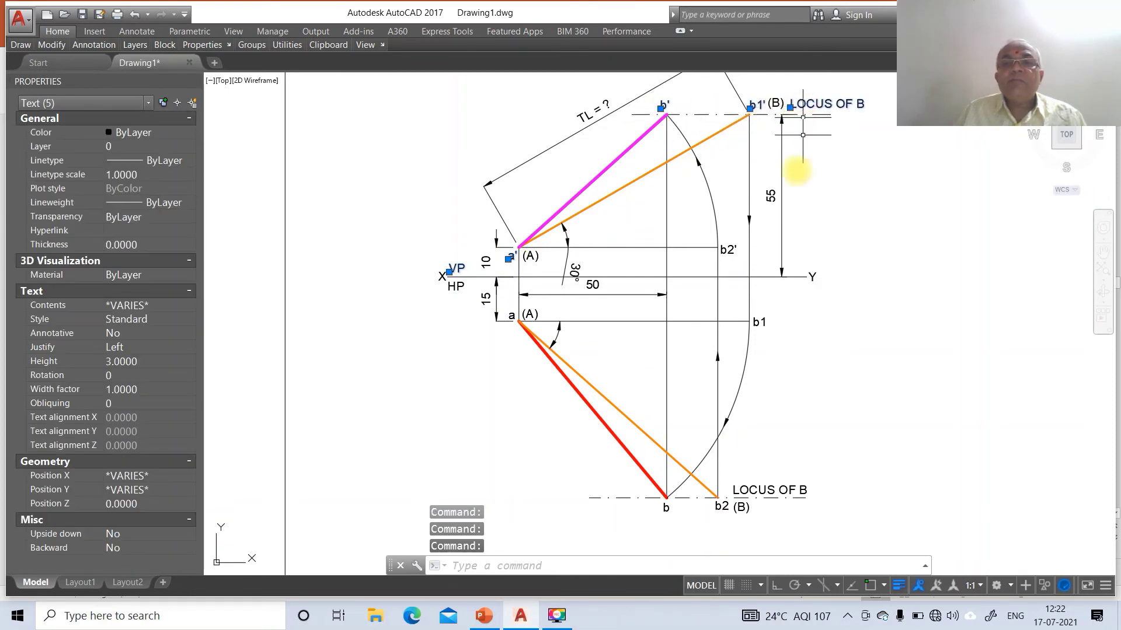
{"action": "left_click", "coordinate": [730, 250]}
{"action": "left_click", "coordinate": [119, 150]}
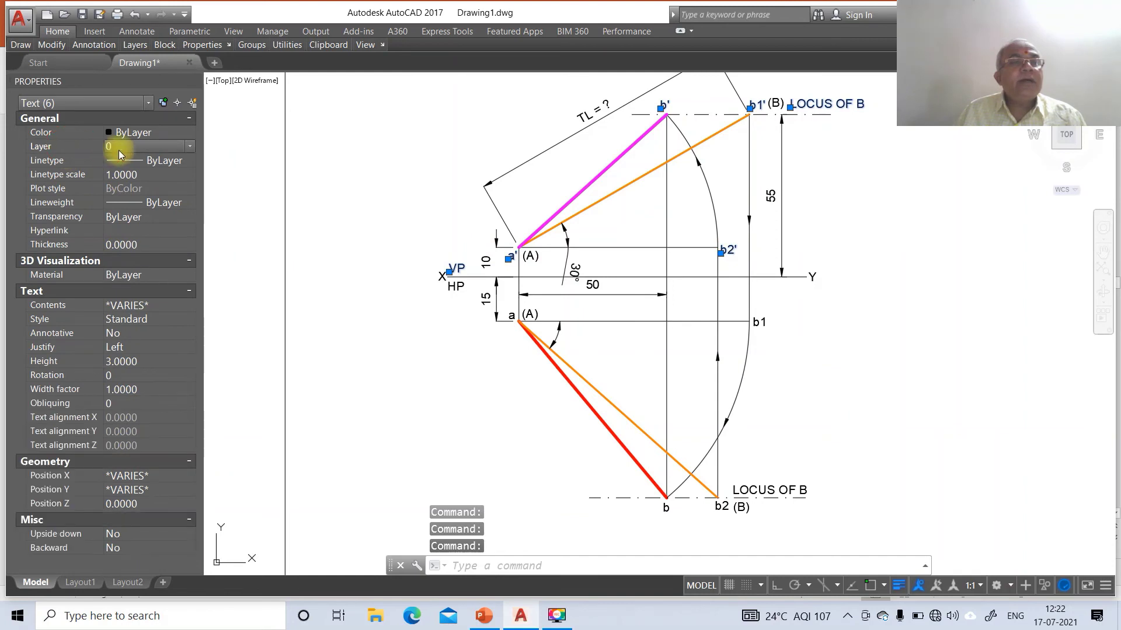
{"action": "left_click", "coordinate": [188, 146]}
{"action": "left_click", "coordinate": [146, 181]}
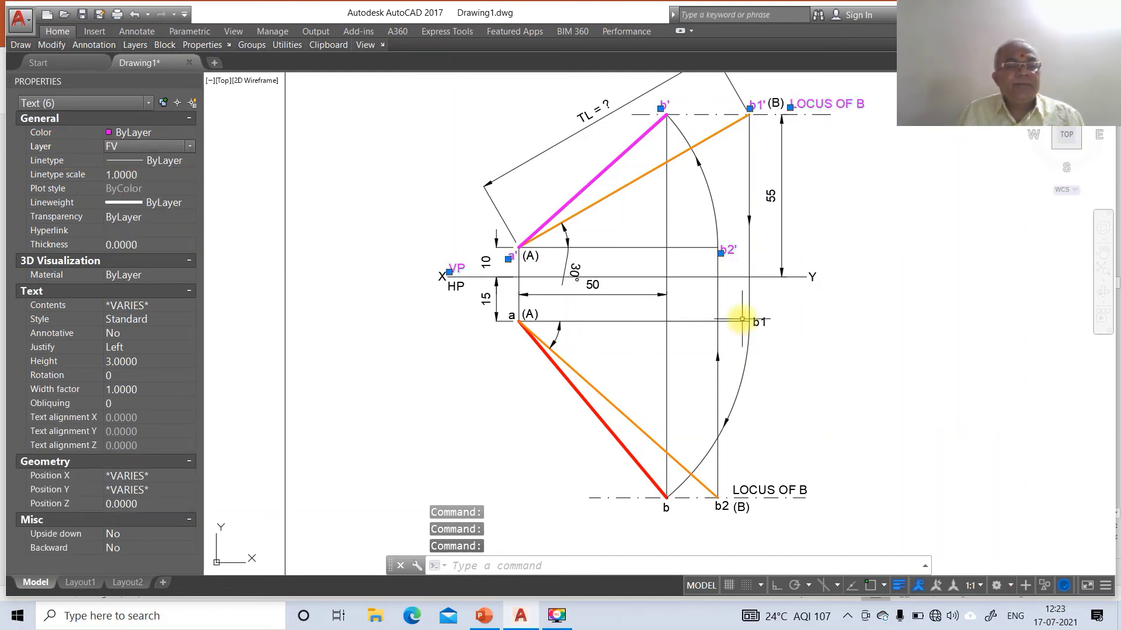
{"action": "key", "text": "Escape"}
Move the top-view labels (HP, a, b1, b, lower LOCUS OF B) to layer TV.
{"action": "left_click", "coordinate": [455, 287]}
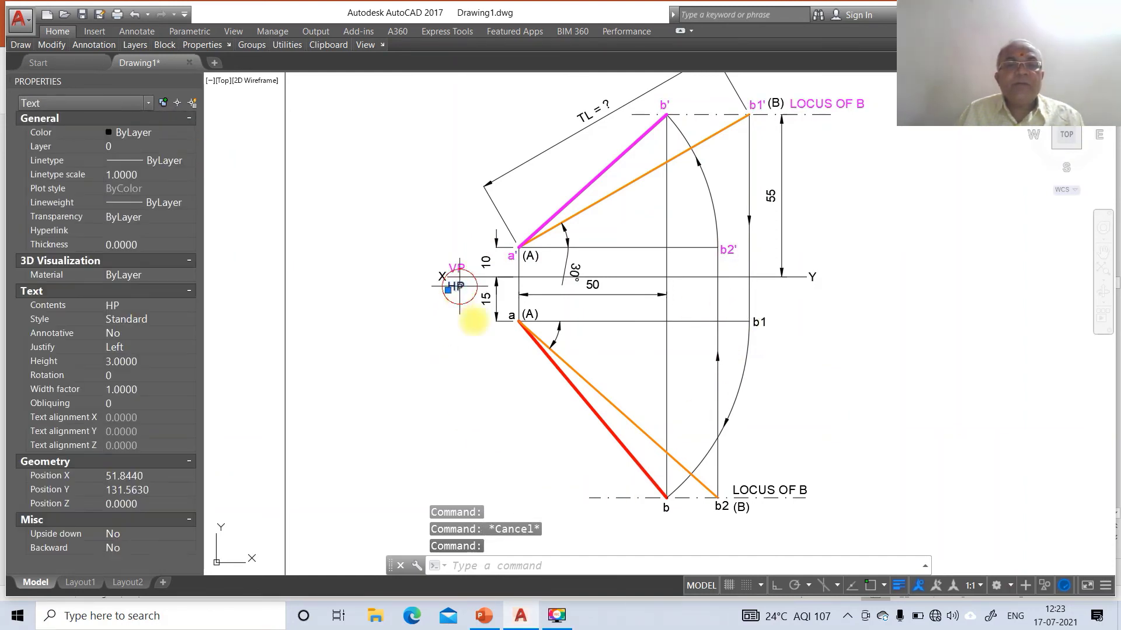
{"action": "left_click", "coordinate": [510, 315]}
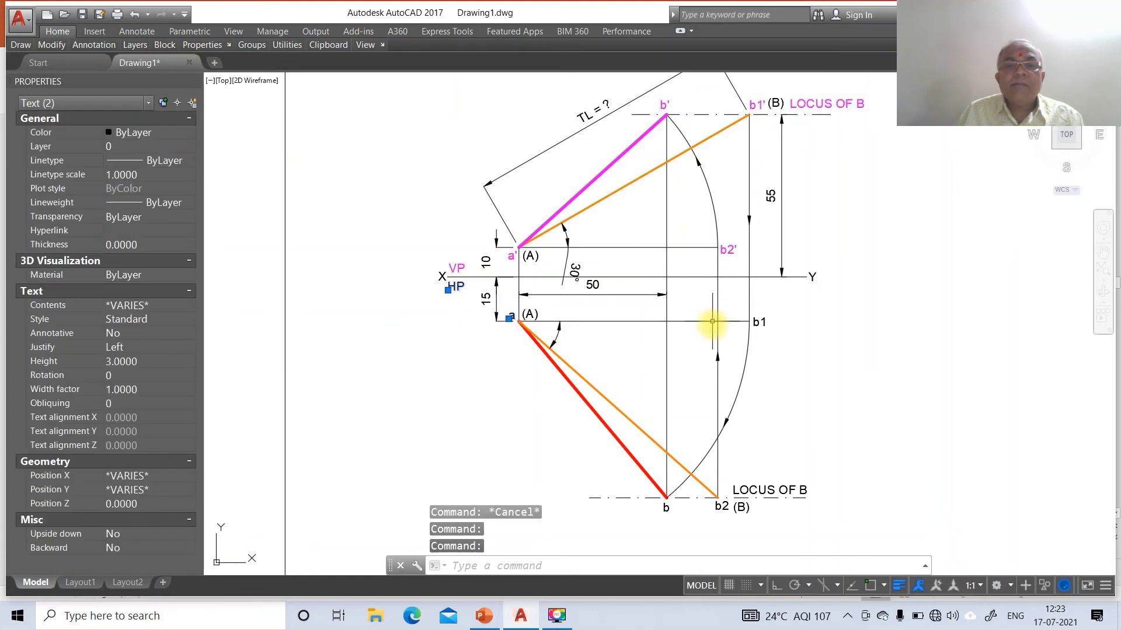
{"action": "left_click", "coordinate": [757, 323]}
{"action": "left_click", "coordinate": [721, 514]}
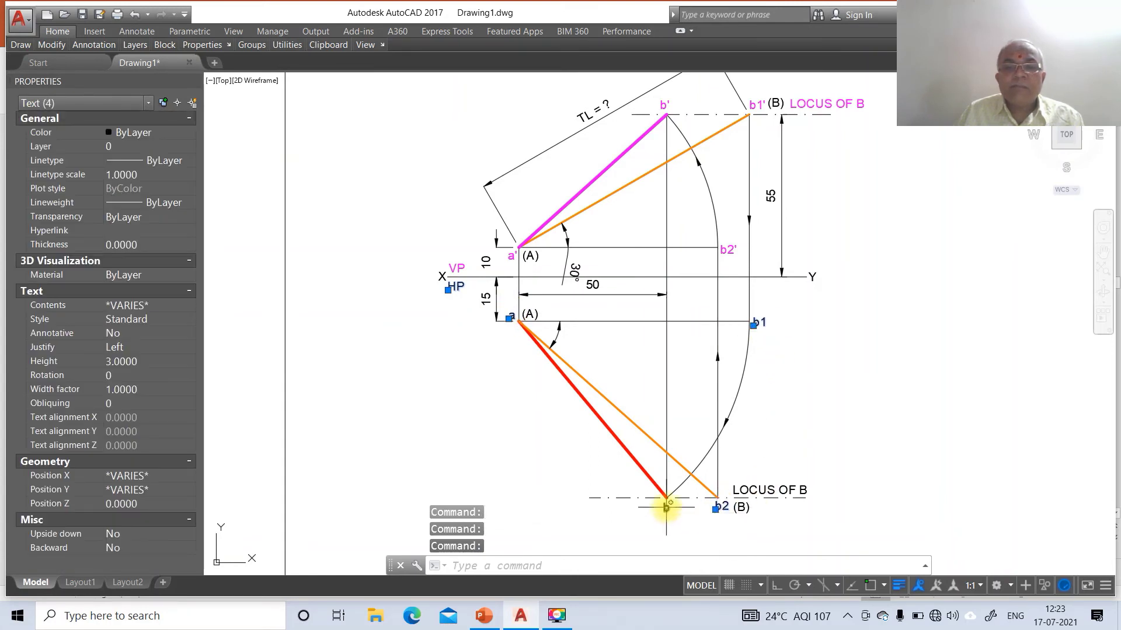
{"action": "left_click", "coordinate": [759, 490]}
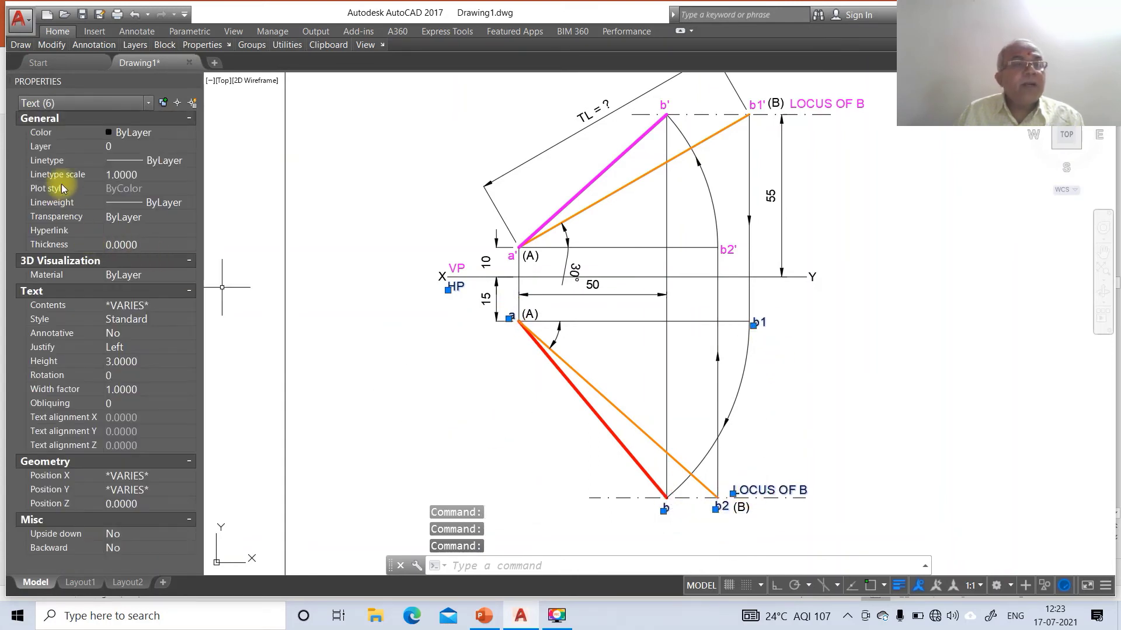
{"action": "left_click", "coordinate": [50, 148]}
{"action": "left_click", "coordinate": [188, 150]}
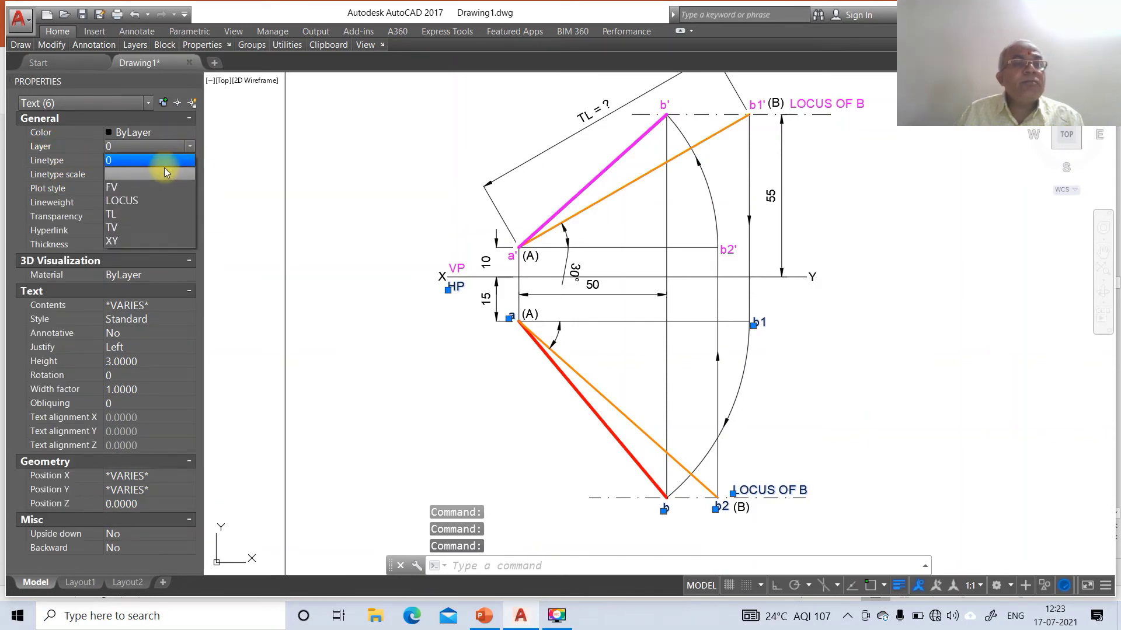
{"action": "left_click", "coordinate": [131, 231]}
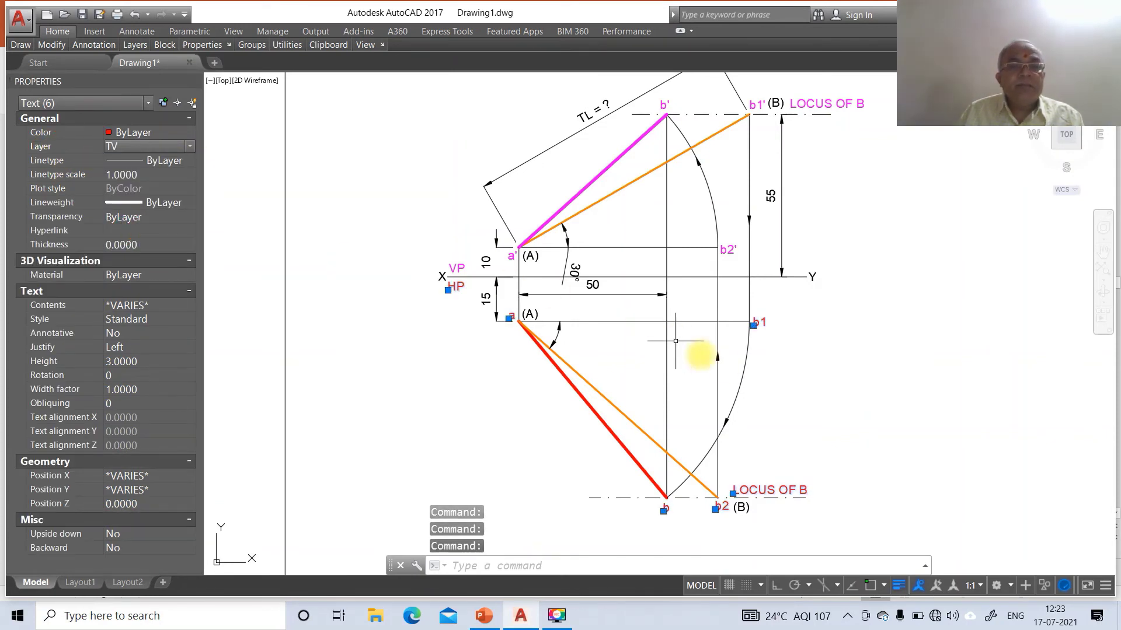
{"action": "key", "text": "Escape"}
Colour the two (A) labels and two (B) labels blue.
{"action": "left_click", "coordinate": [530, 314]}
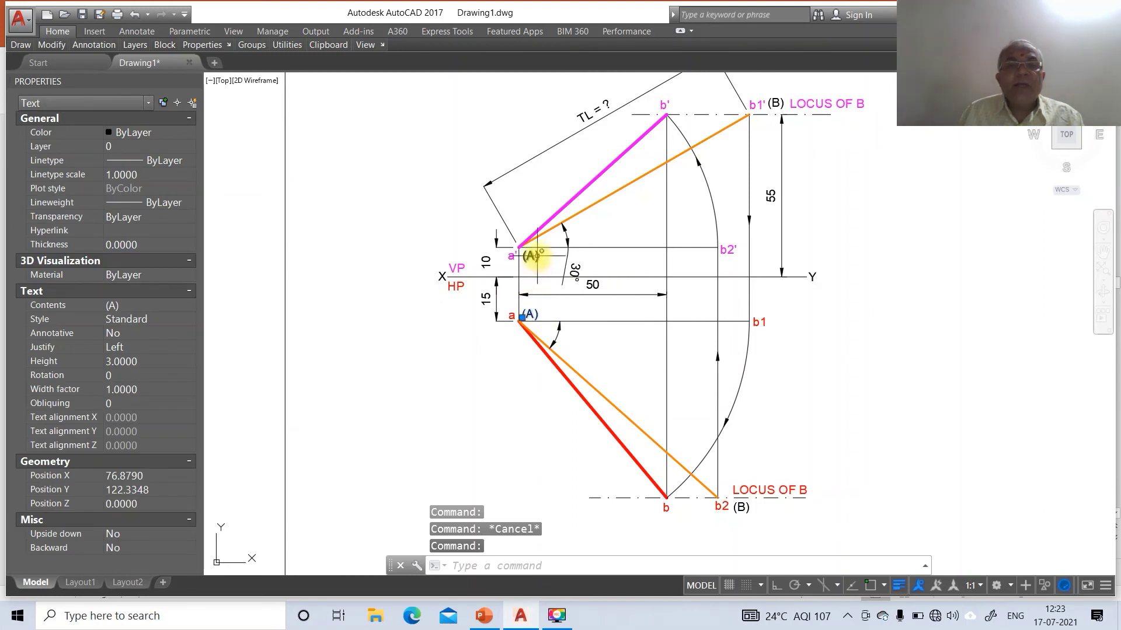
{"action": "left_click", "coordinate": [531, 256]}
{"action": "left_click", "coordinate": [775, 103]}
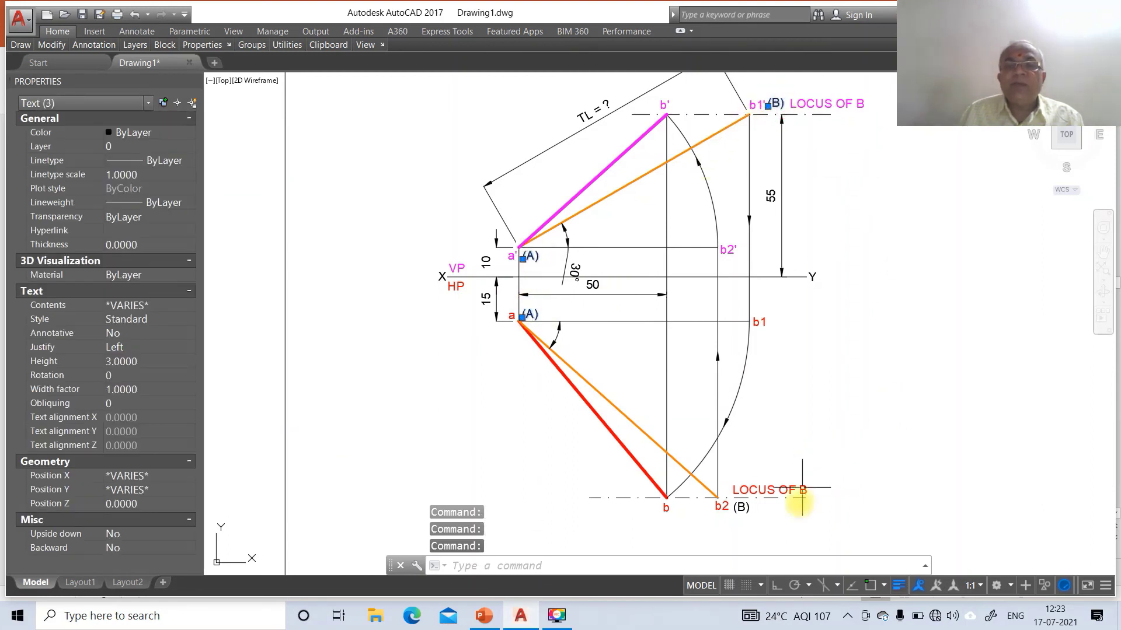
{"action": "left_click", "coordinate": [741, 508]}
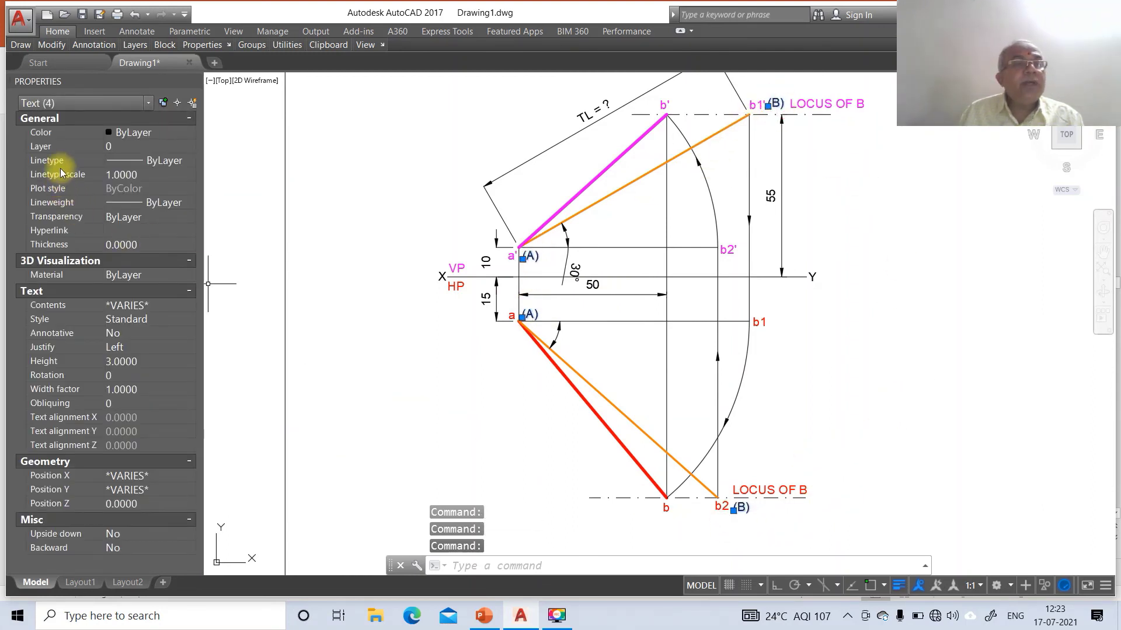
{"action": "left_click", "coordinate": [135, 134]}
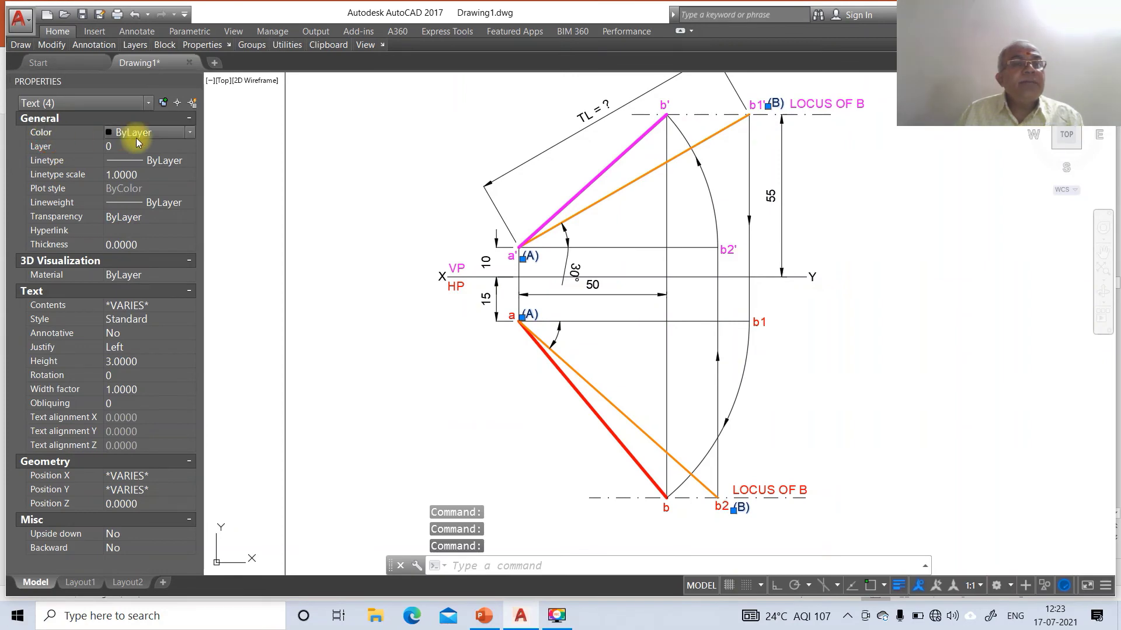
{"action": "left_click", "coordinate": [186, 137]}
{"action": "left_click", "coordinate": [140, 221]}
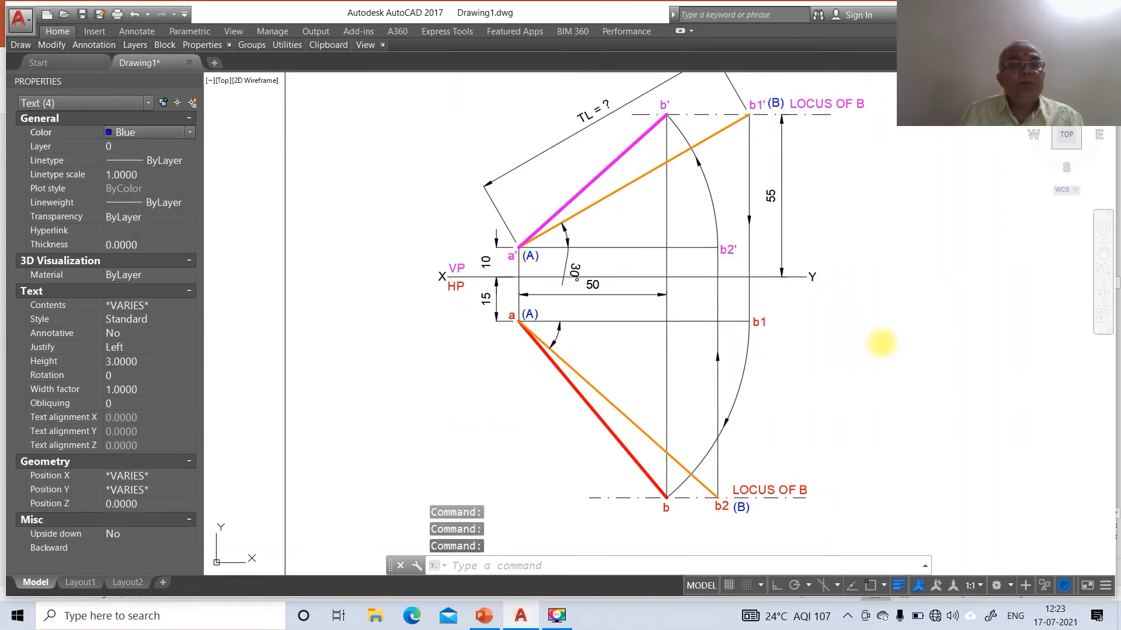
{"action": "key", "text": "Escape"}
{"action": "key", "text": "Escape"}
{"action": "key", "text": "Escape"}
Reposition the 30° angle dimension text up near its arc with DIMTEDIT.
{"action": "type", "text": "d"}
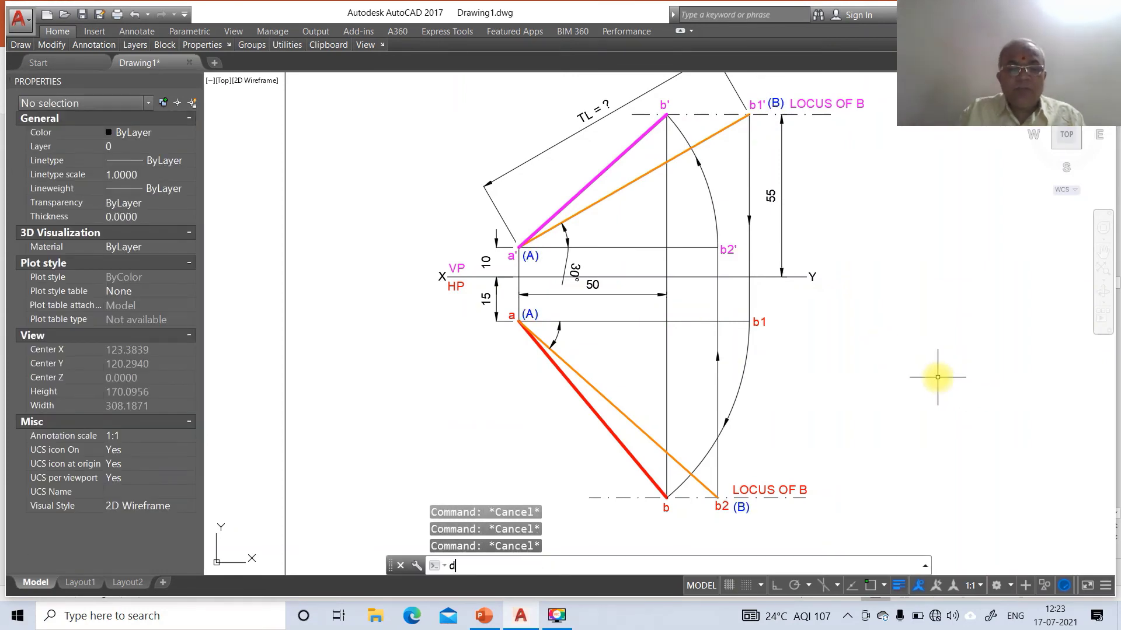
{"action": "type", "text": "imted"}
{"action": "key", "text": "Return"}
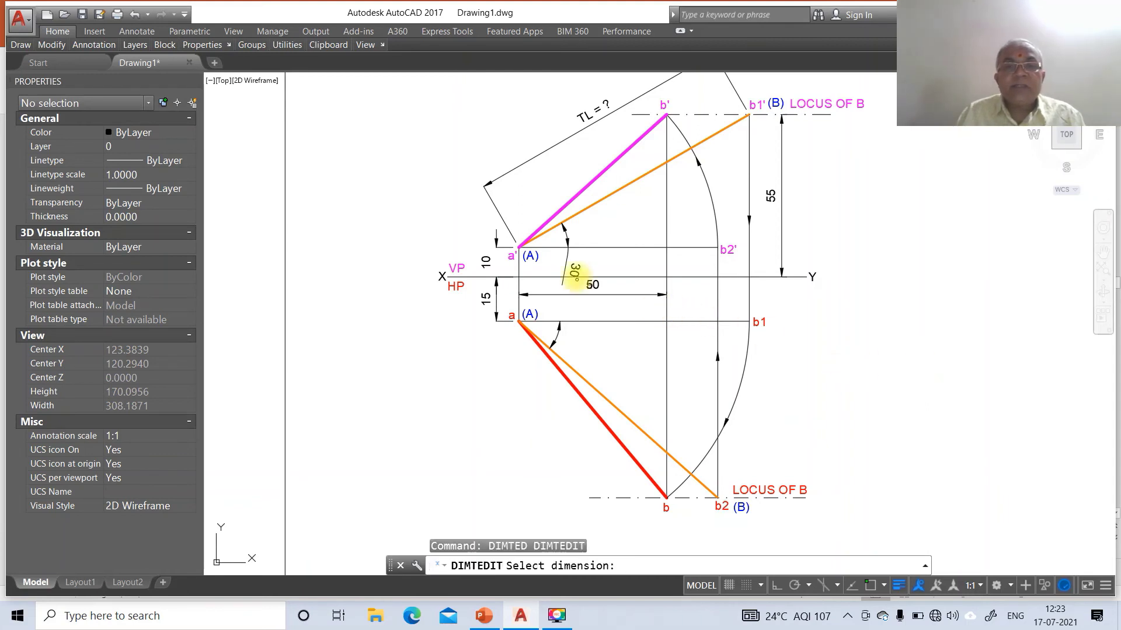
{"action": "left_click", "coordinate": [576, 270]}
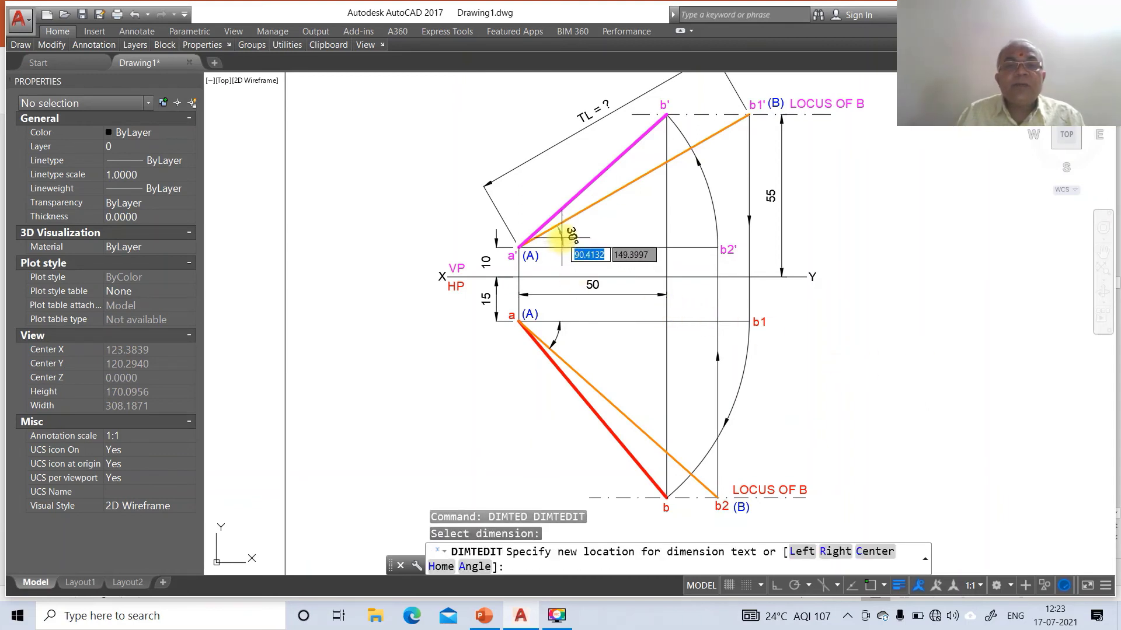
{"action": "left_click", "coordinate": [562, 237]}
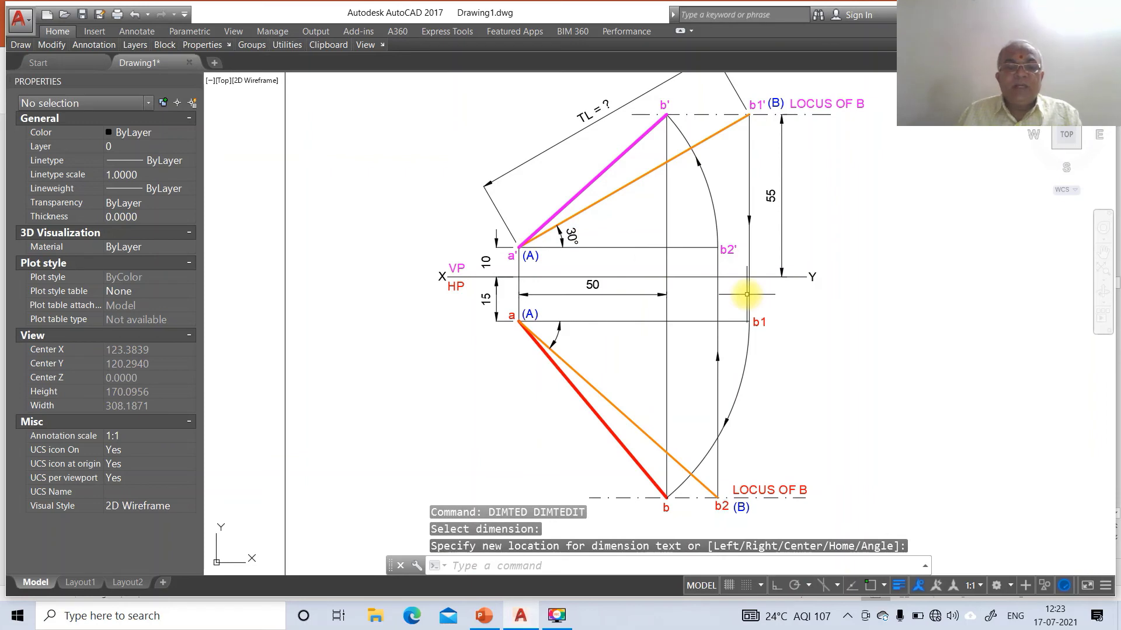
Add a multiline text φ label in Symbol font beside the lower angle at a.
{"action": "type", "text": "mt"}
{"action": "key", "text": "Return"}
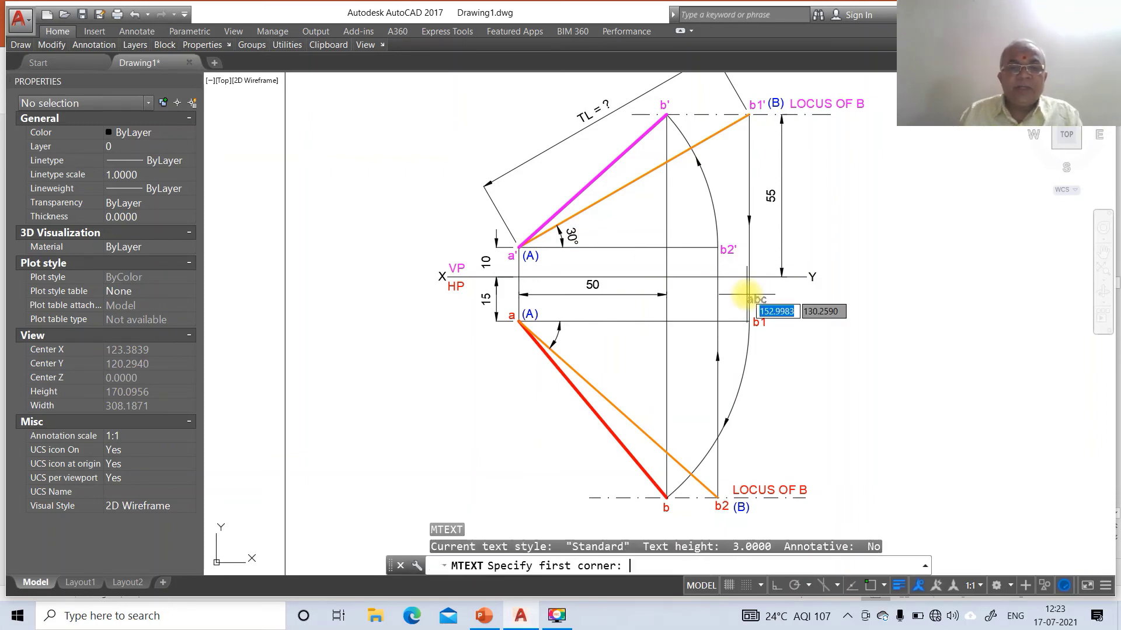
{"action": "left_click", "coordinate": [564, 338]}
{"action": "left_click", "coordinate": [594, 355]}
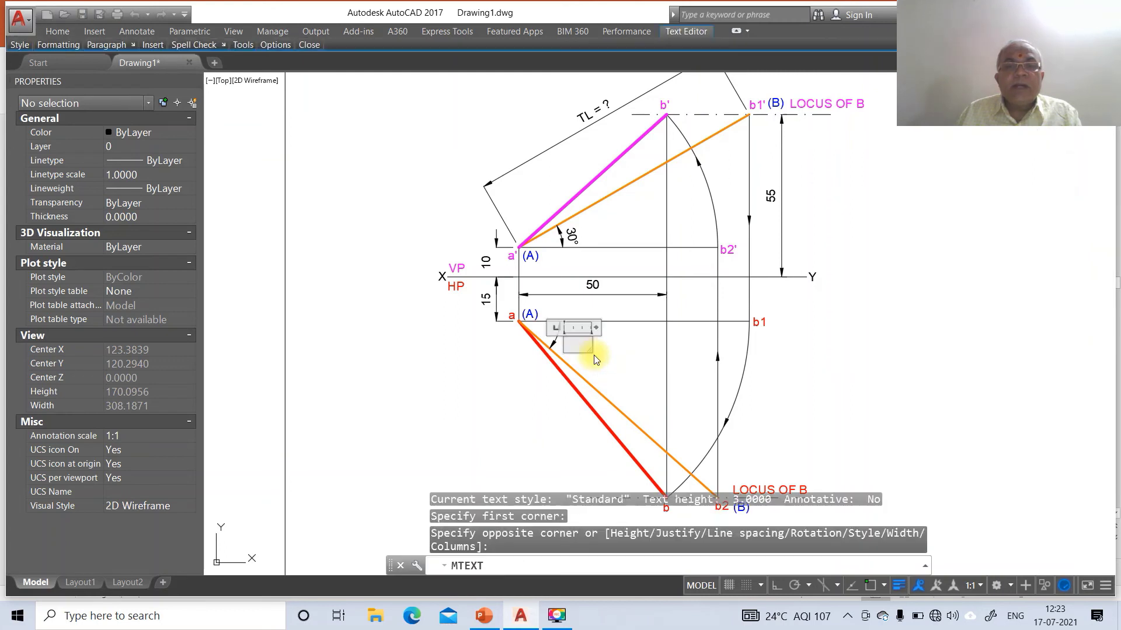
{"action": "mouse_move", "coordinate": [58, 45]}
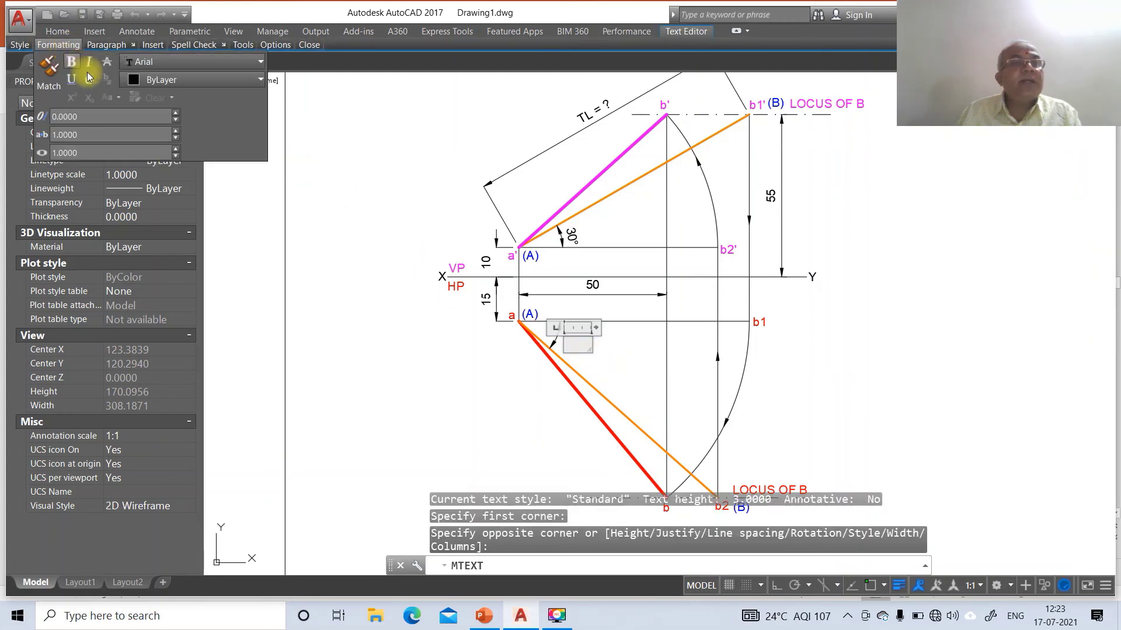
{"action": "left_click", "coordinate": [164, 63]}
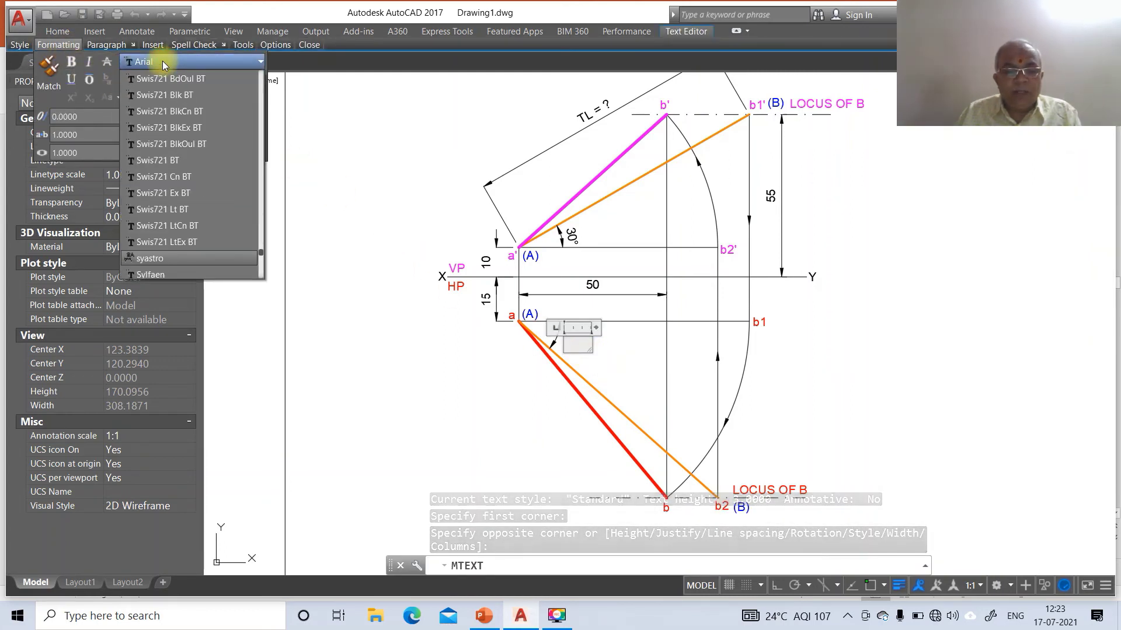
{"action": "scroll", "coordinate": [150, 243], "scroll_direction": "down", "scroll_amount": 2}
{"action": "left_click", "coordinate": [154, 258]}
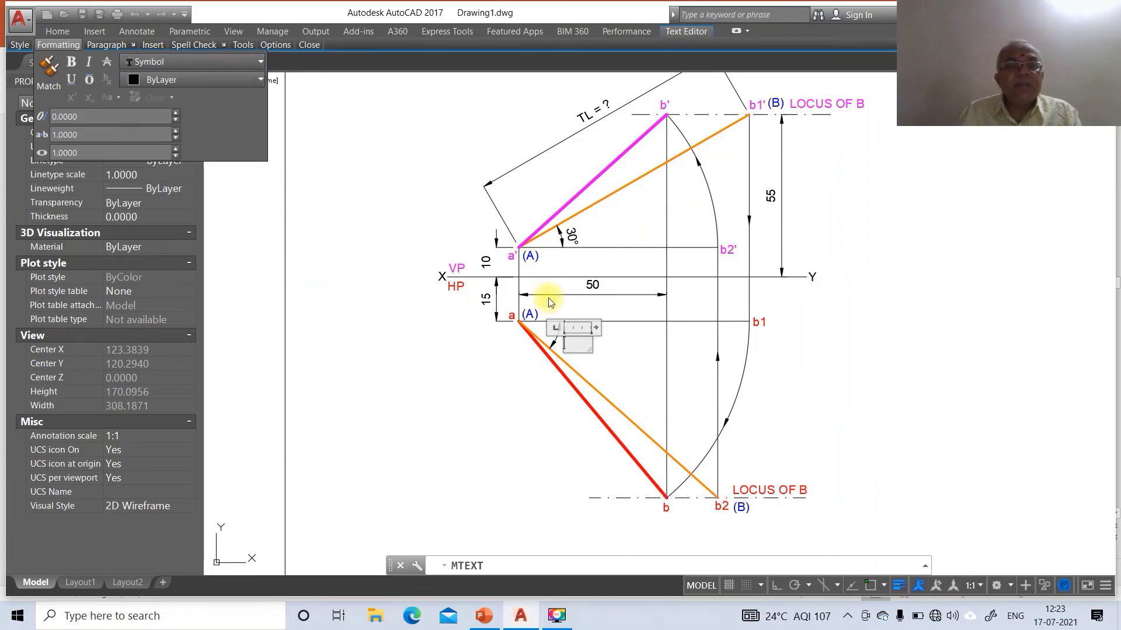
{"action": "type", "text": "f"}
{"action": "left_click", "coordinate": [847, 349]}
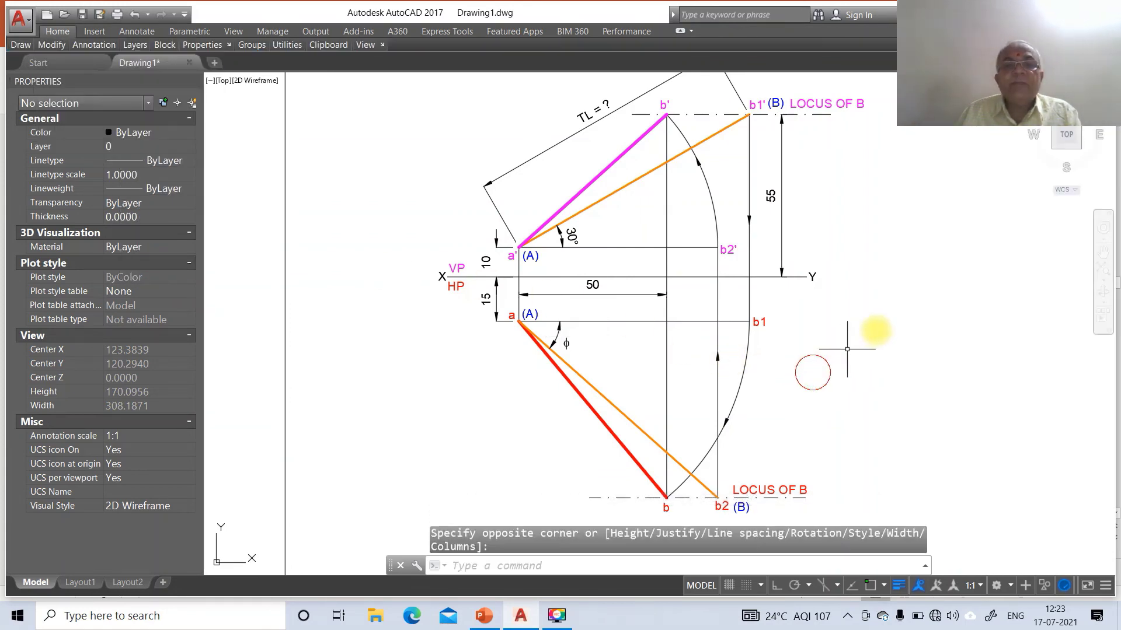
Nudge the φ label slightly up-left into place.
{"action": "type", "text": "m"}
{"action": "key", "text": "Return"}
{"action": "left_click", "coordinate": [578, 346]}
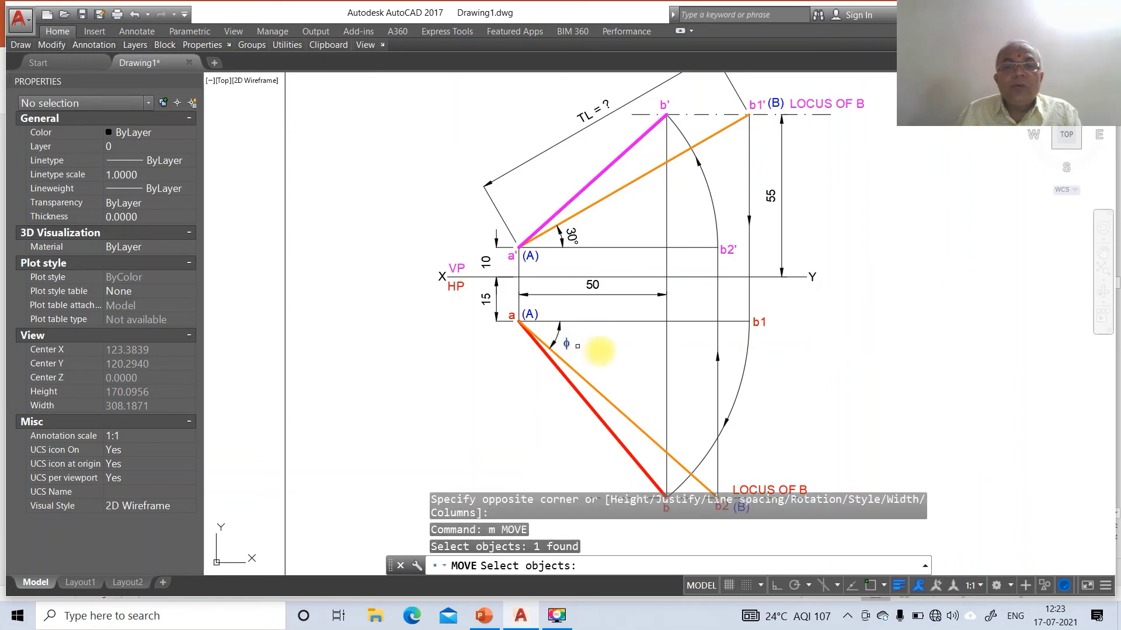
{"action": "key", "text": "Return"}
{"action": "left_click", "coordinate": [577, 346]}
{"action": "left_click", "coordinate": [575, 341]}
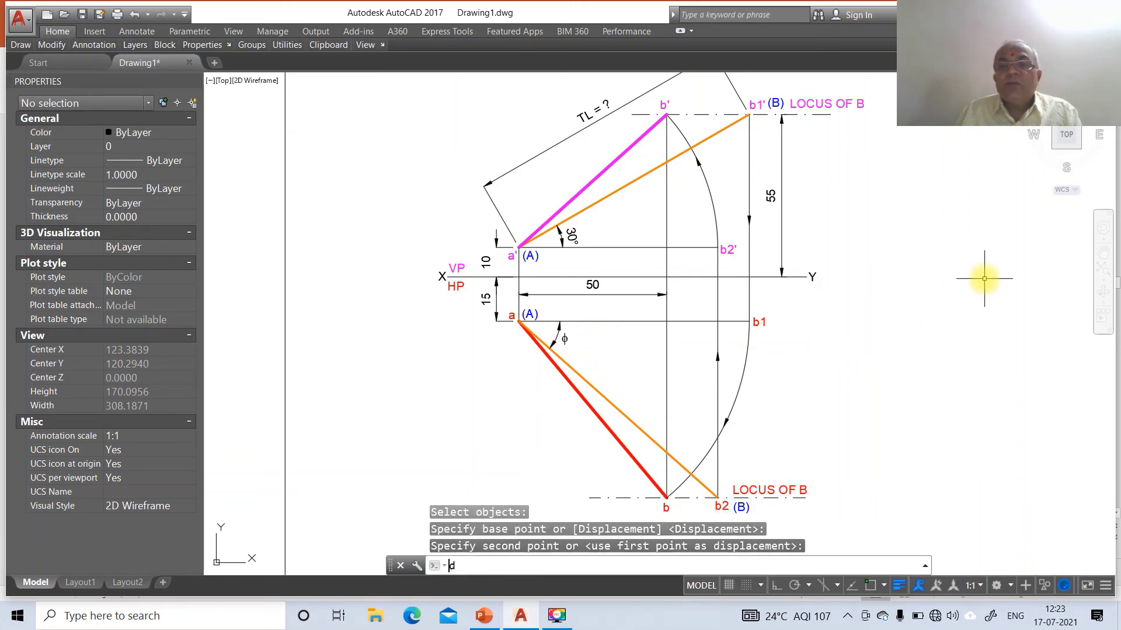
Write the ANSWERS heading as single-line text right of the drawing.
{"action": "type", "text": "dt"}
{"action": "key", "text": "Return"}
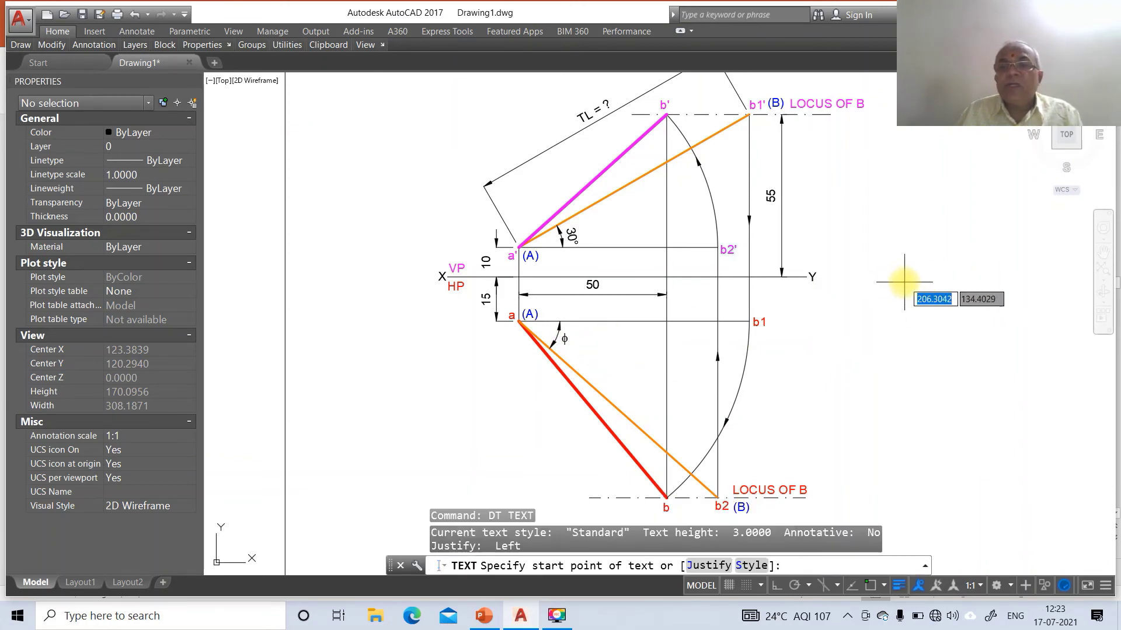
{"action": "left_click", "coordinate": [904, 282]}
{"action": "key", "text": "Return"}
{"action": "key", "text": "Return"}
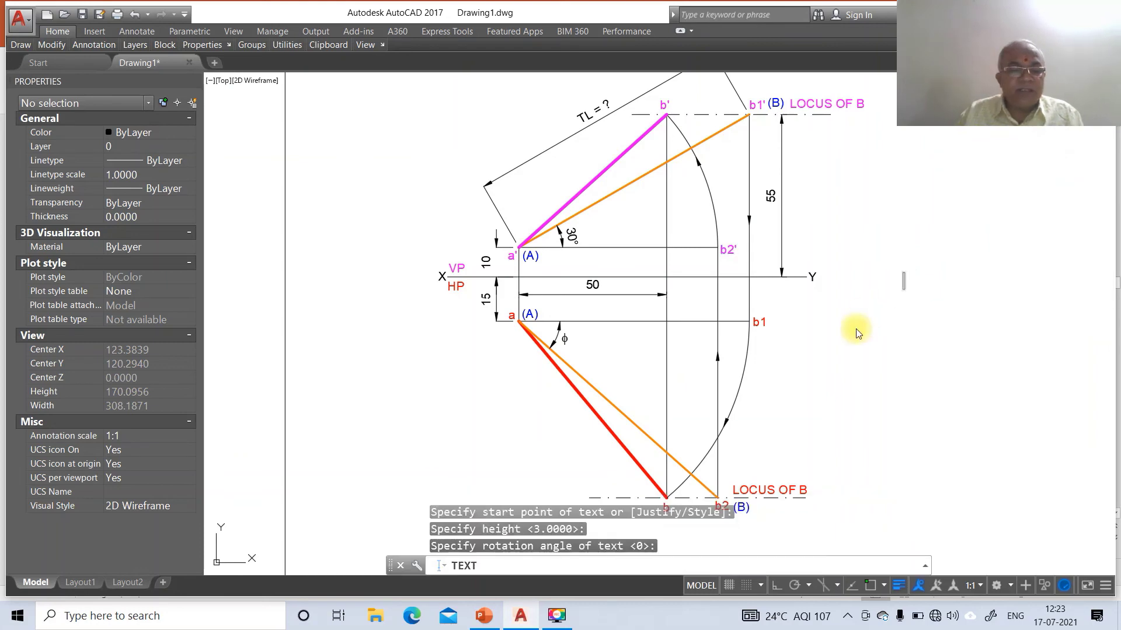
{"action": "type", "text": "ANSW"}
{"action": "type", "text": "S"}
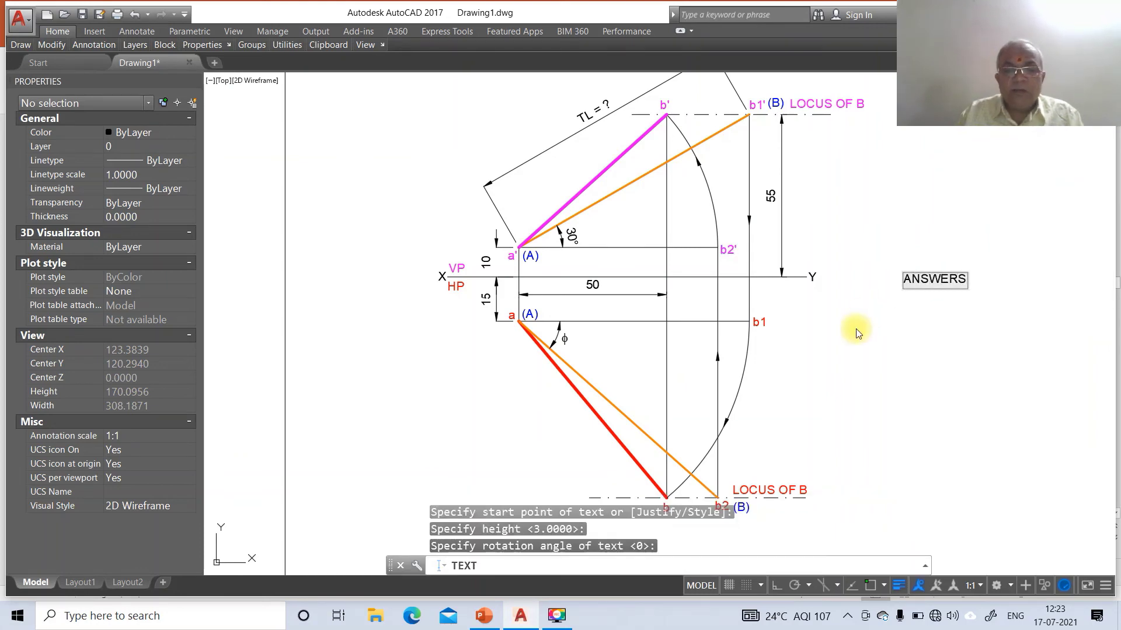
{"action": "key", "text": "Return"}
{"action": "key", "text": "Return"}
Add the TL label as single-line text under ANSWERS.
{"action": "type", "text": "DT"}
{"action": "key", "text": "Return"}
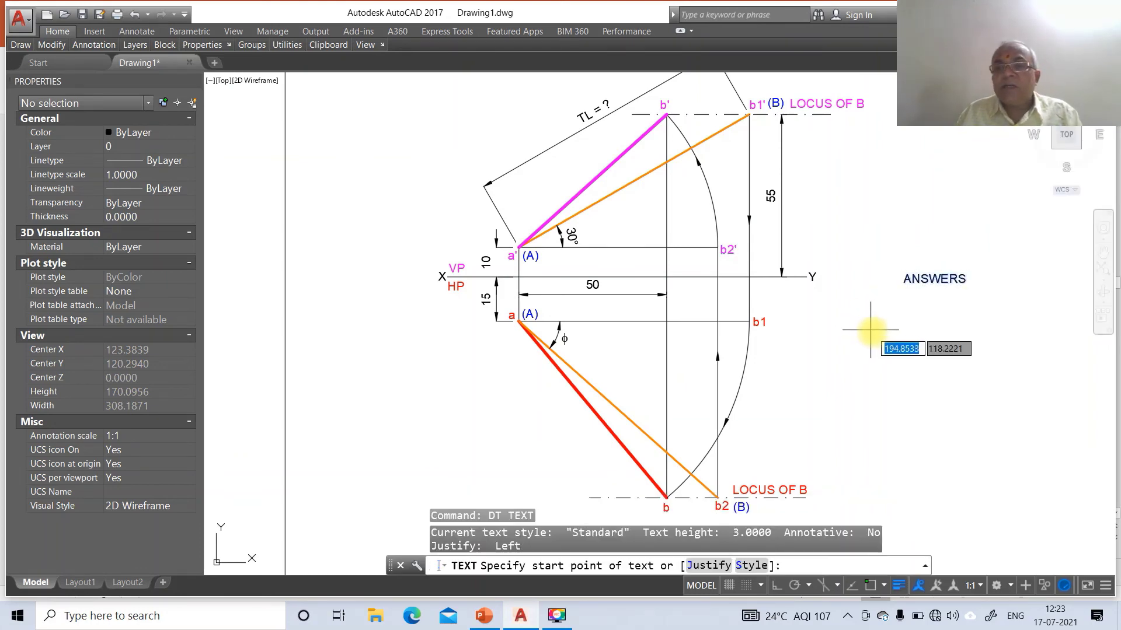
{"action": "left_click", "coordinate": [843, 318]}
{"action": "key", "text": "Return"}
{"action": "key", "text": "Return"}
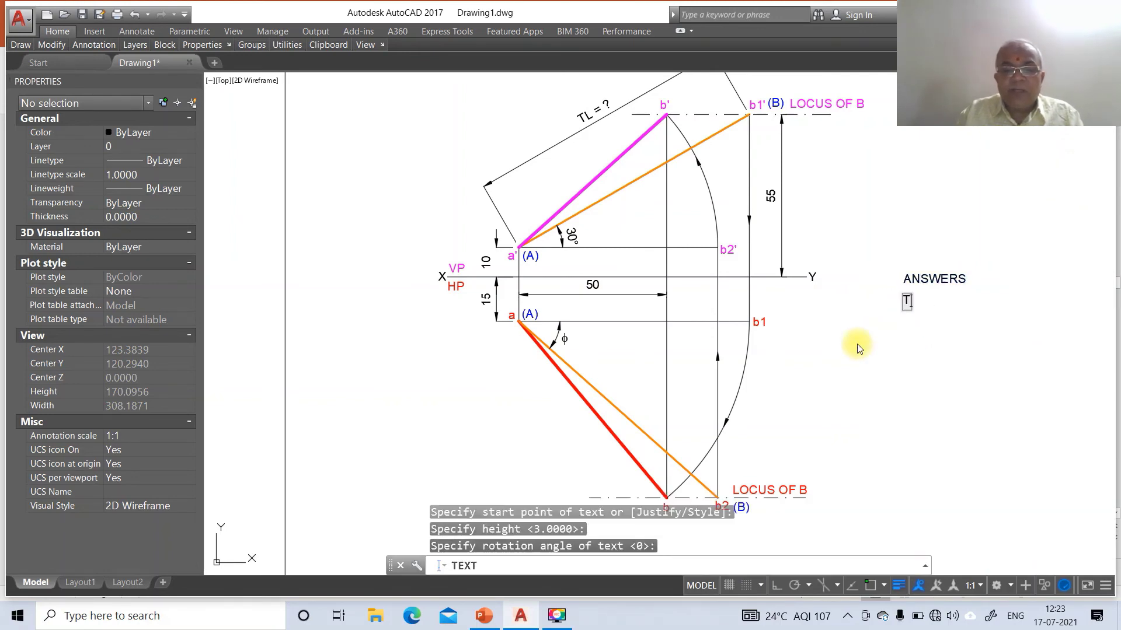
{"action": "key", "text": "Return"}
{"action": "type", "text": "D"}
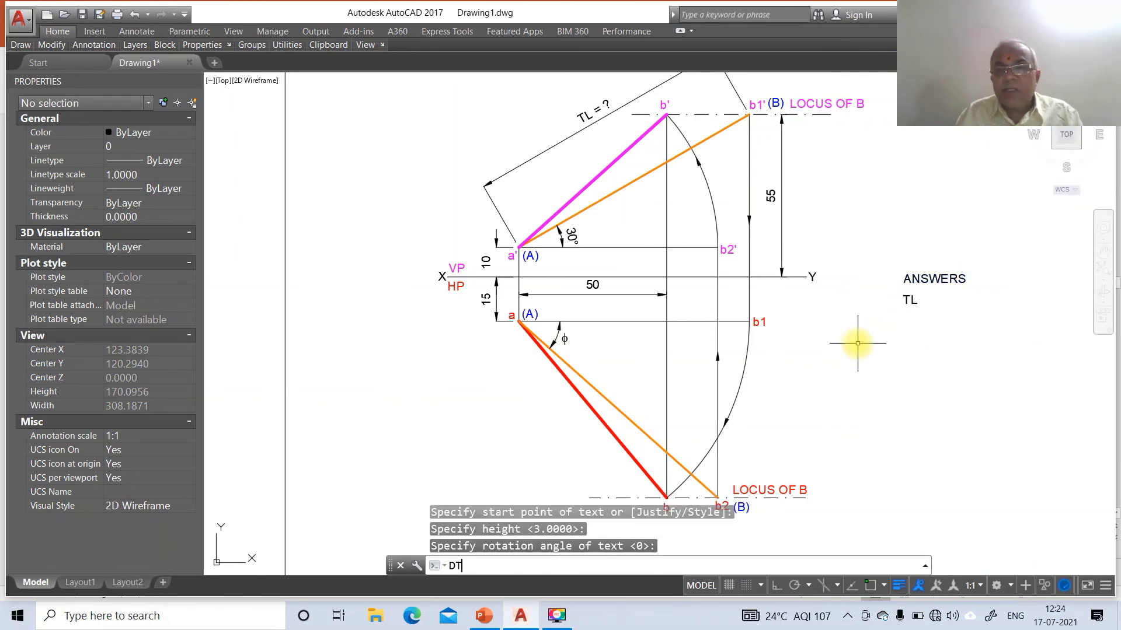
{"action": "type", "text": "T"}
{"action": "key", "text": "Return"}
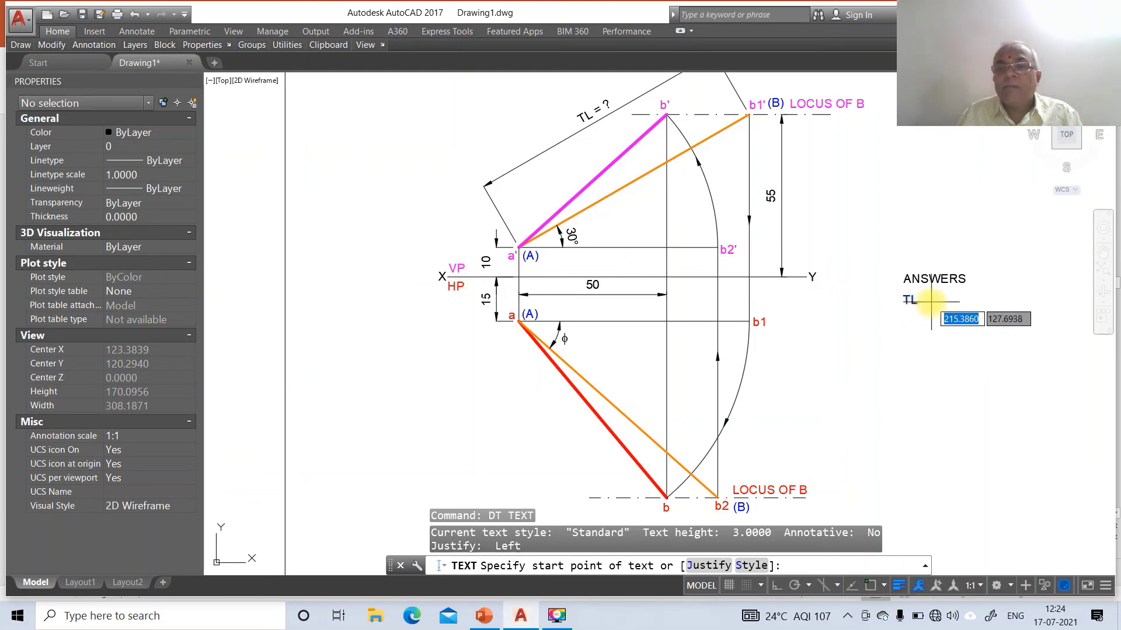
Write the value 90.00 mm beside TL.
{"action": "left_click", "coordinate": [932, 303]}
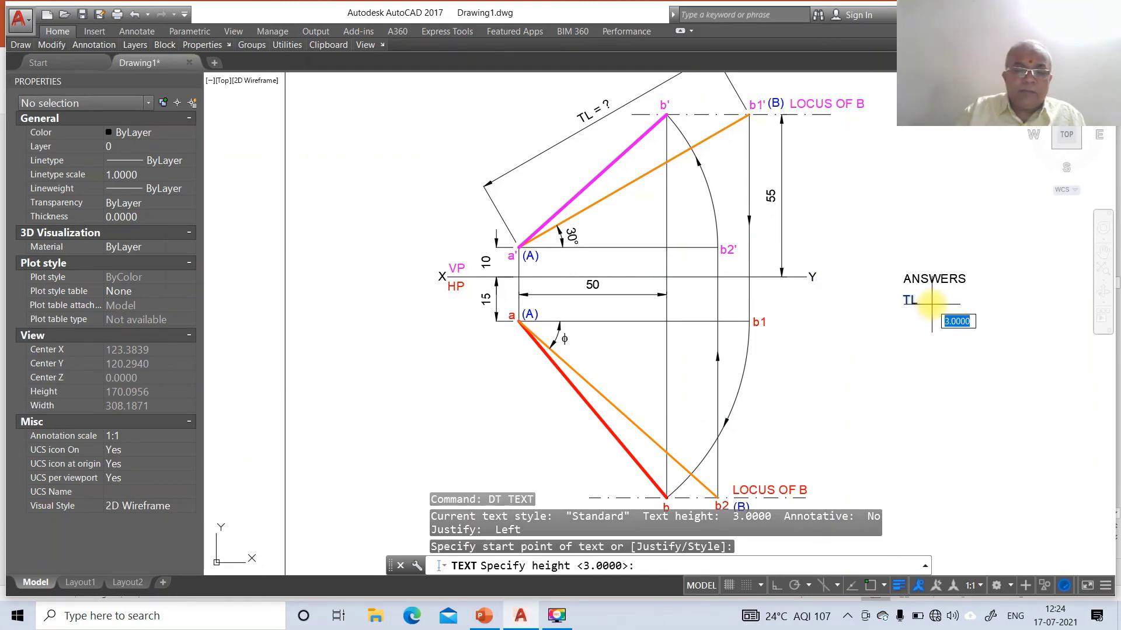
{"action": "key", "text": "Return"}
{"action": "key", "text": "Return"}
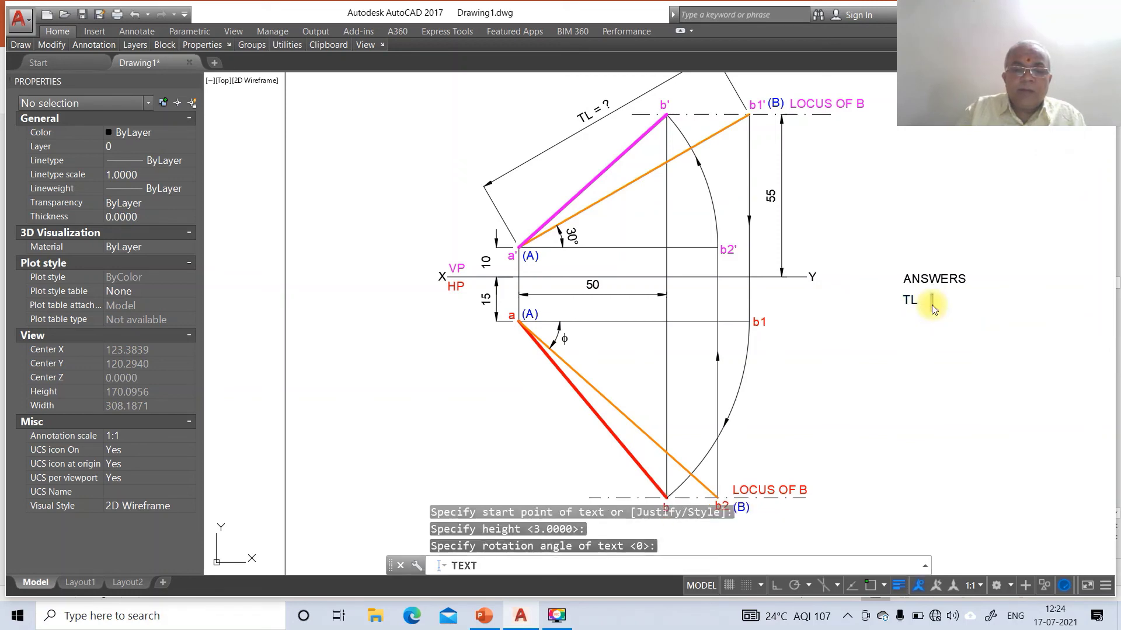
{"action": "type", "text": "90.00"}
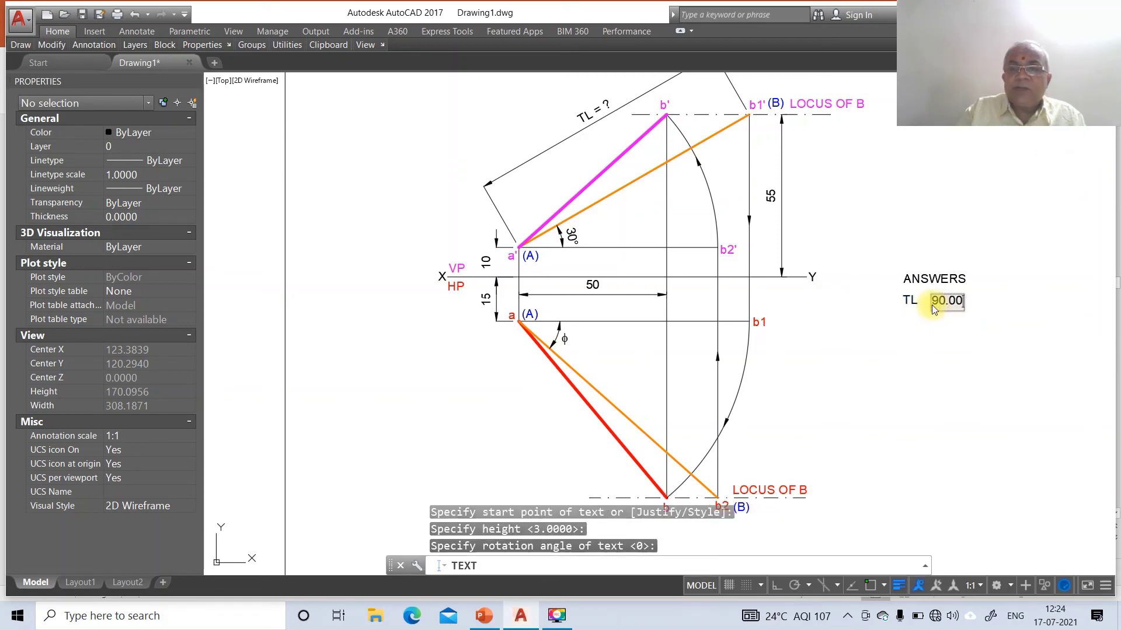
{"action": "type", "text": " mm"}
{"action": "key", "text": "Return"}
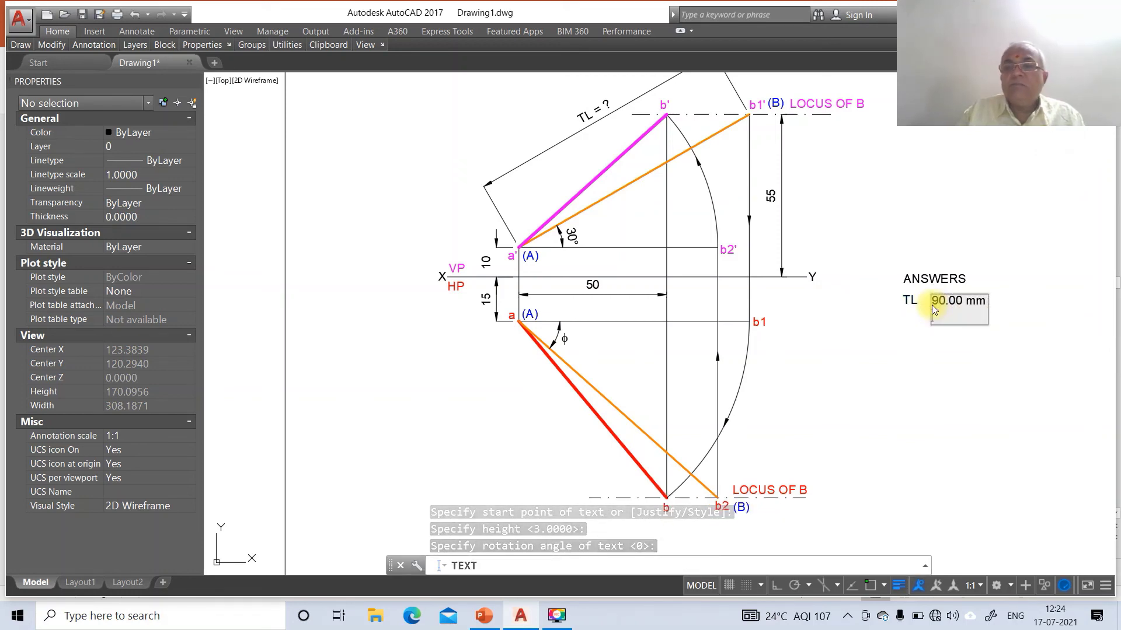
{"action": "key", "text": "Return"}
{"action": "type", "text": "z"}
{"action": "key", "text": "Return"}
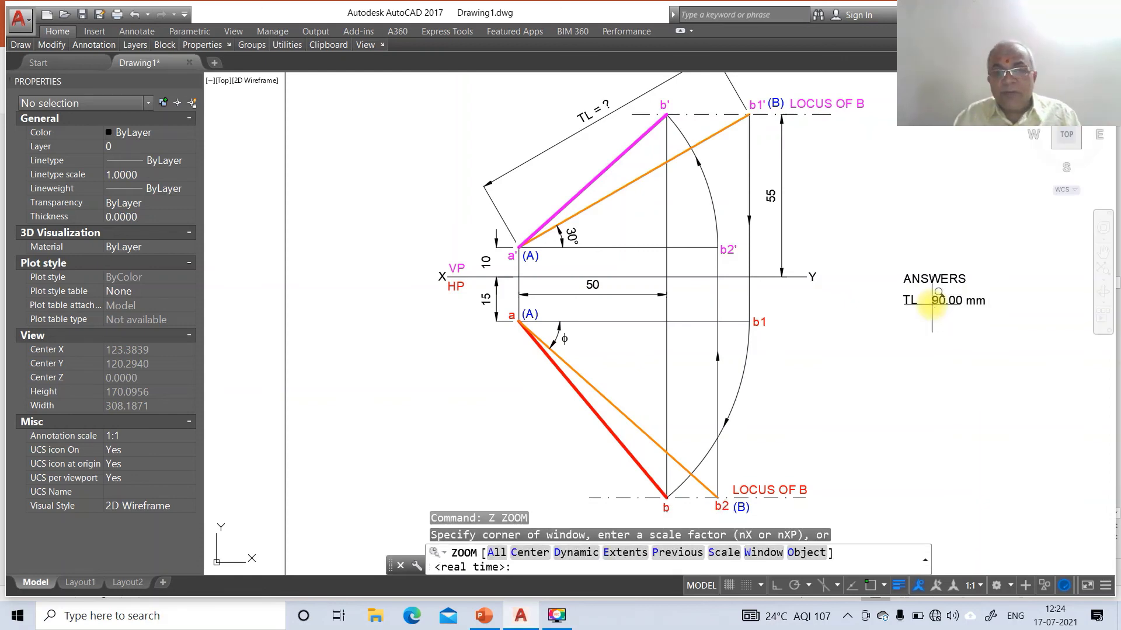
{"action": "type", "text": "w"}
{"action": "key", "text": "Return"}
Zoom in on the ANSWERS box and draw a vertical line left of TL with ortho on.
{"action": "left_click", "coordinate": [876, 260]}
{"action": "left_click", "coordinate": [1020, 443]}
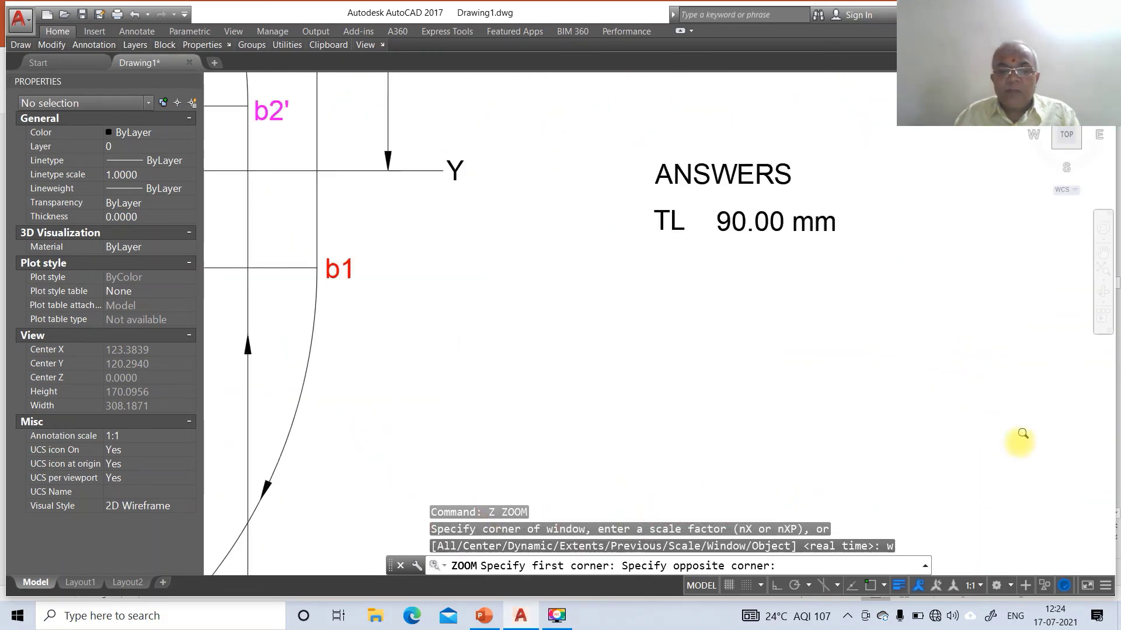
{"action": "type", "text": "l"}
{"action": "key", "text": "Return"}
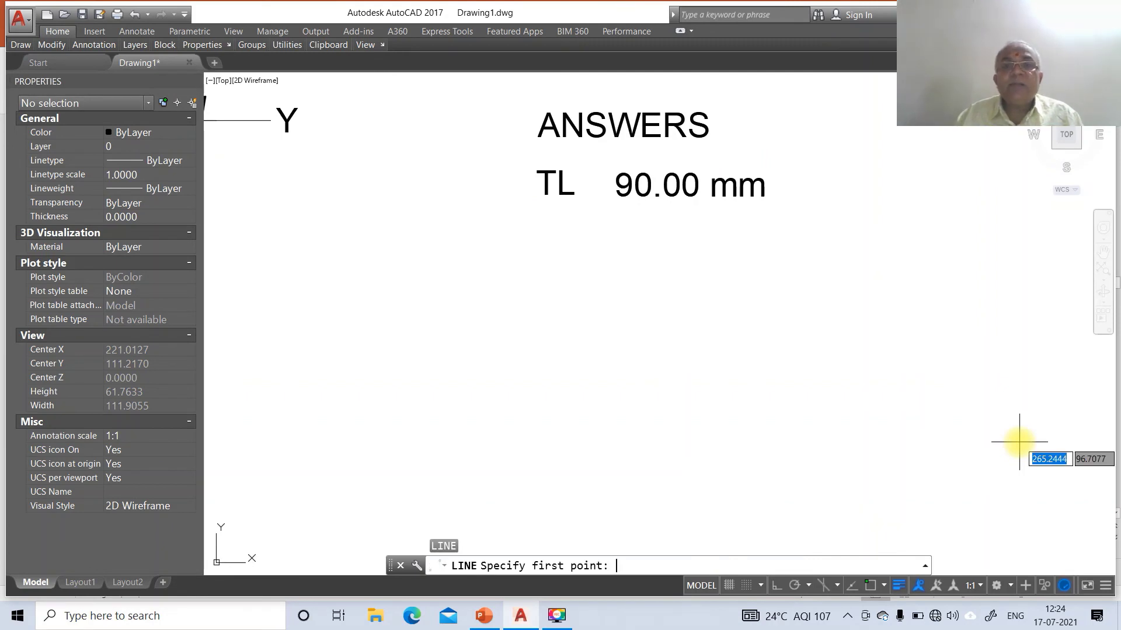
{"action": "left_click", "coordinate": [778, 585]}
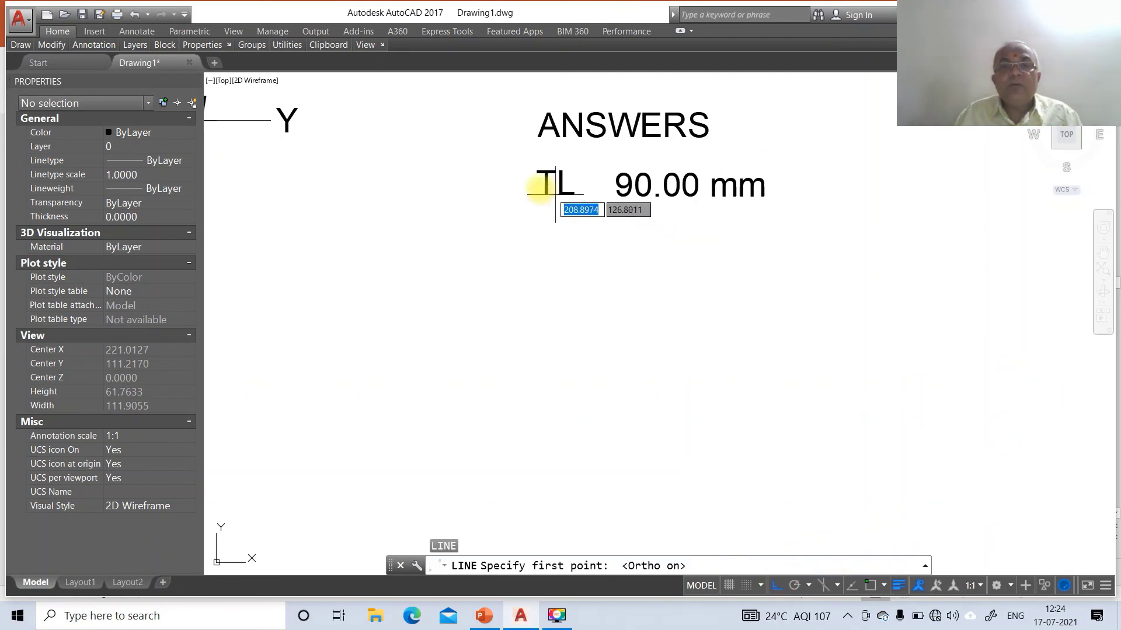
{"action": "left_click", "coordinate": [529, 165]}
{"action": "left_click", "coordinate": [532, 266]}
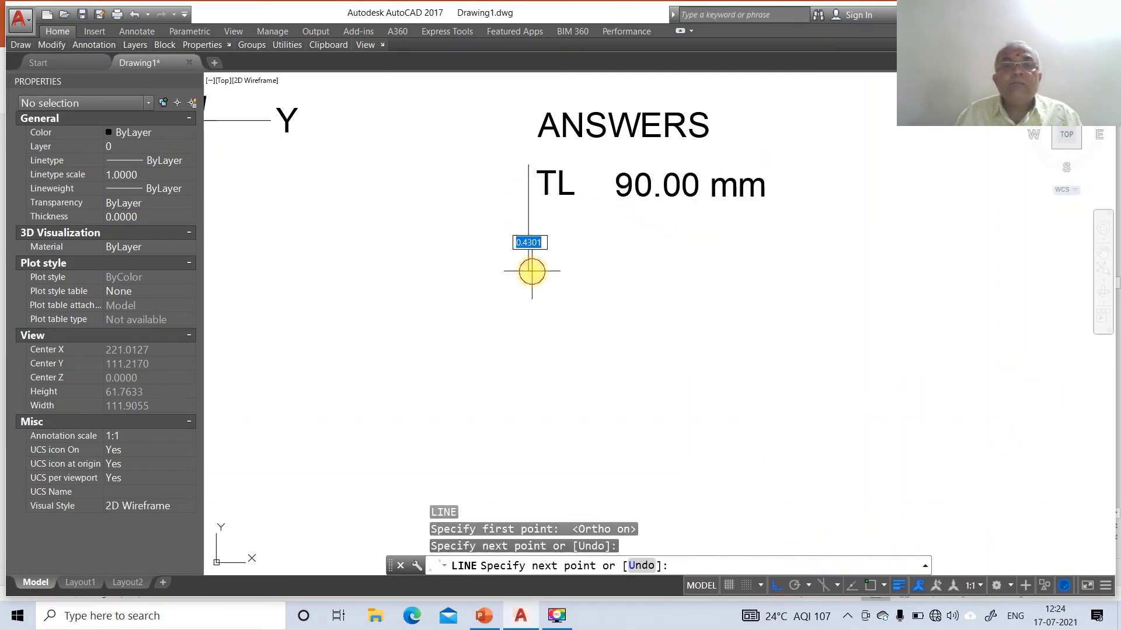
{"action": "key", "text": "Return"}
{"action": "key", "text": "Return"}
{"action": "type", "text": "era"}
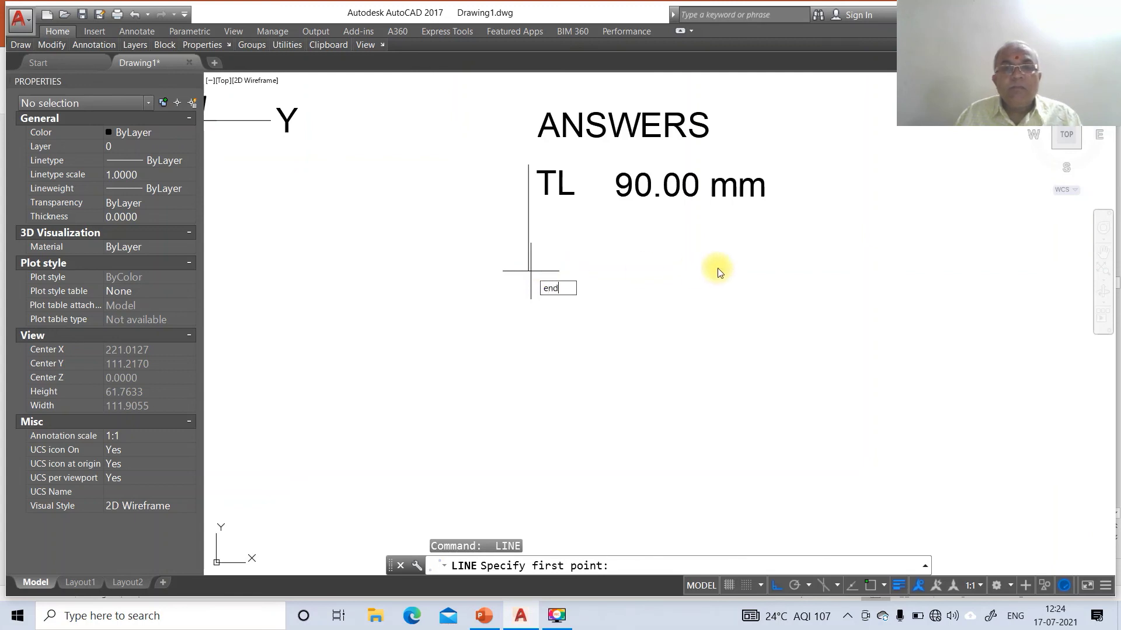
{"action": "key", "text": "Escape"}
{"action": "key", "text": "Escape"}
Shift the 90.00 mm text left, closer to TL.
{"action": "type", "text": "m"}
{"action": "key", "text": "Return"}
{"action": "left_click", "coordinate": [685, 186]}
{"action": "key", "text": "Return"}
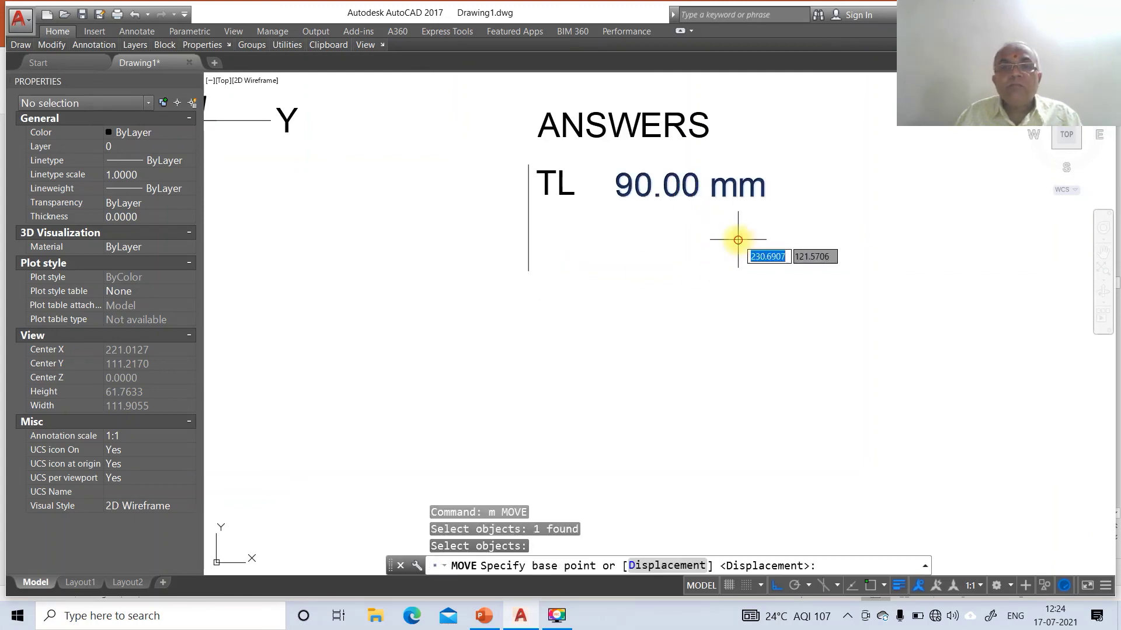
{"action": "left_click", "coordinate": [738, 238]}
{"action": "left_click", "coordinate": [726, 234]}
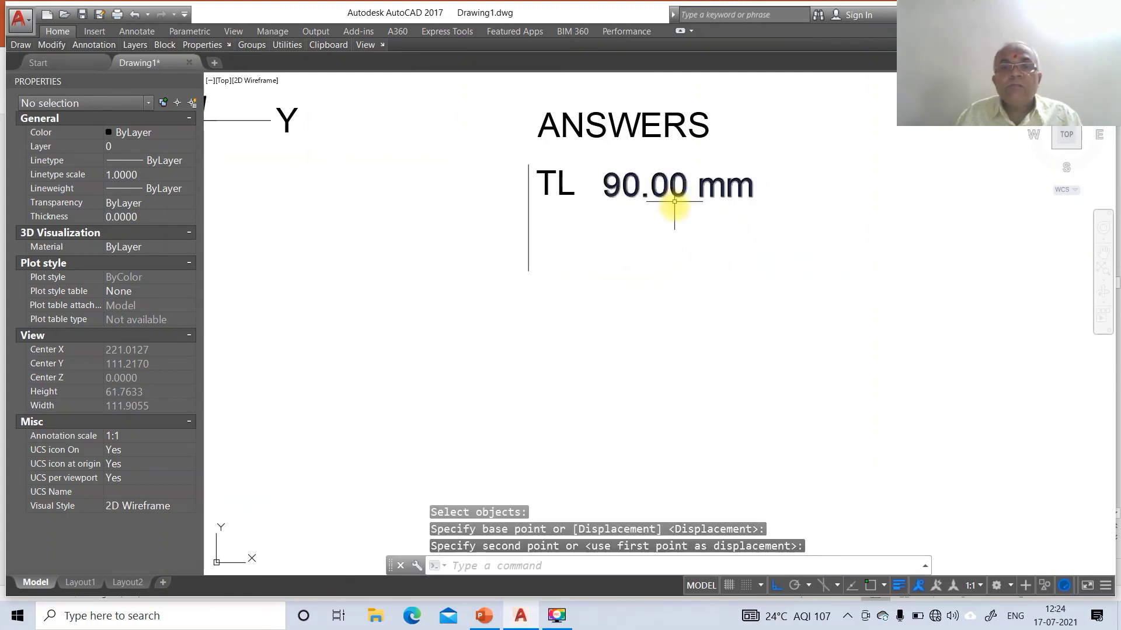
{"action": "key", "text": "Return"}
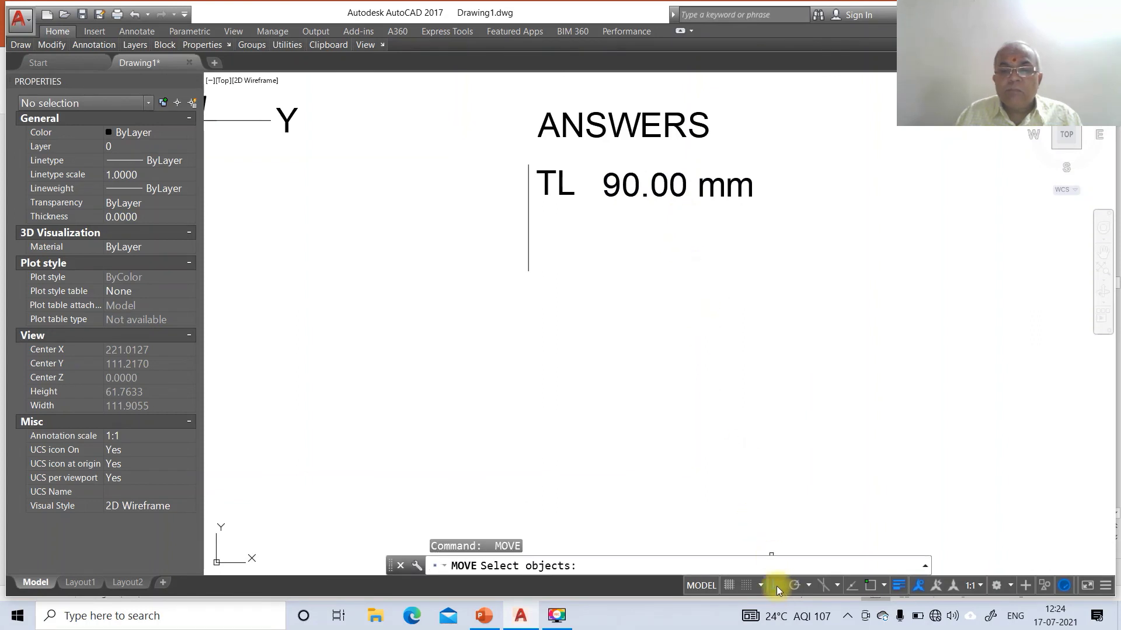
{"action": "left_click", "coordinate": [632, 194]}
{"action": "key", "text": "Return"}
{"action": "left_click", "coordinate": [645, 234]}
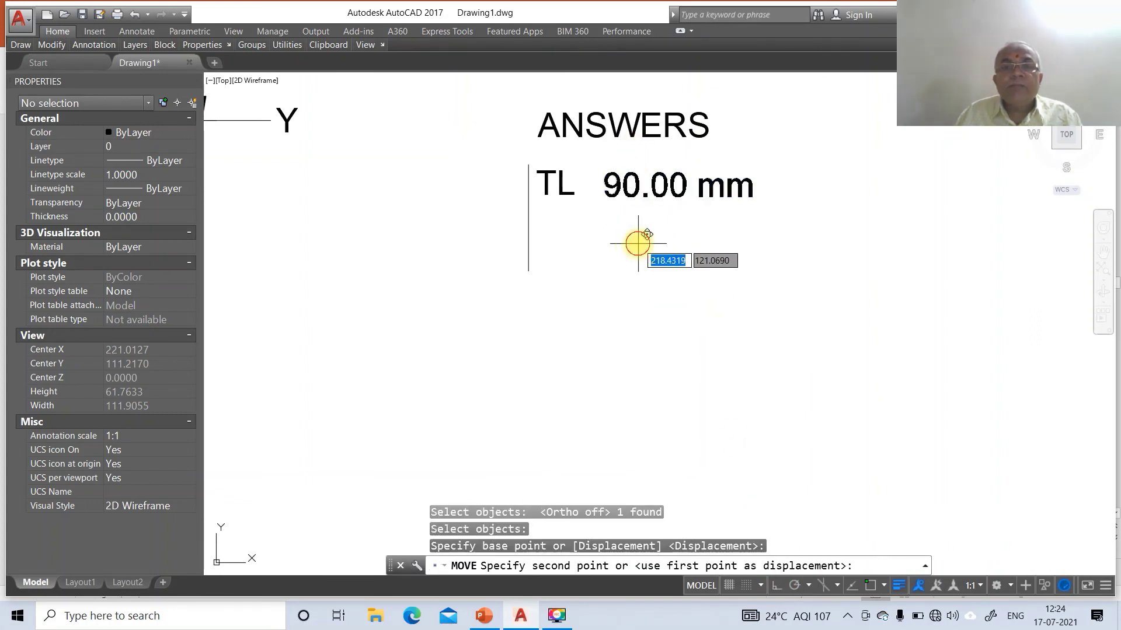
{"action": "left_click", "coordinate": [621, 239]}
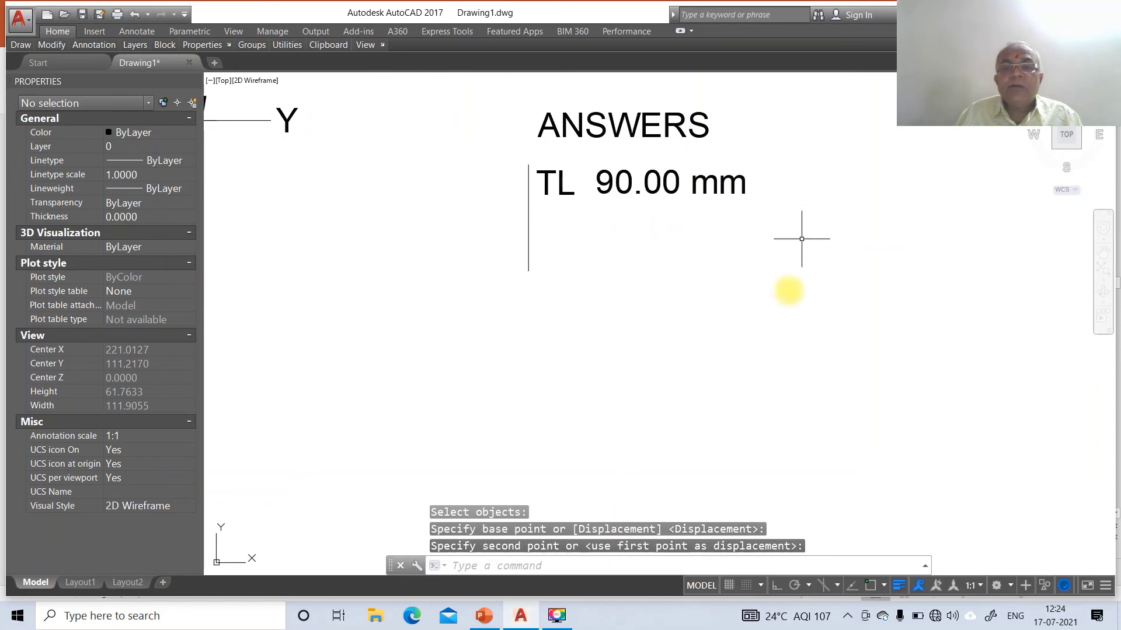
Draw the table's top edge past 90.00 mm and its right edge downward.
{"action": "type", "text": "l"}
{"action": "key", "text": "Return"}
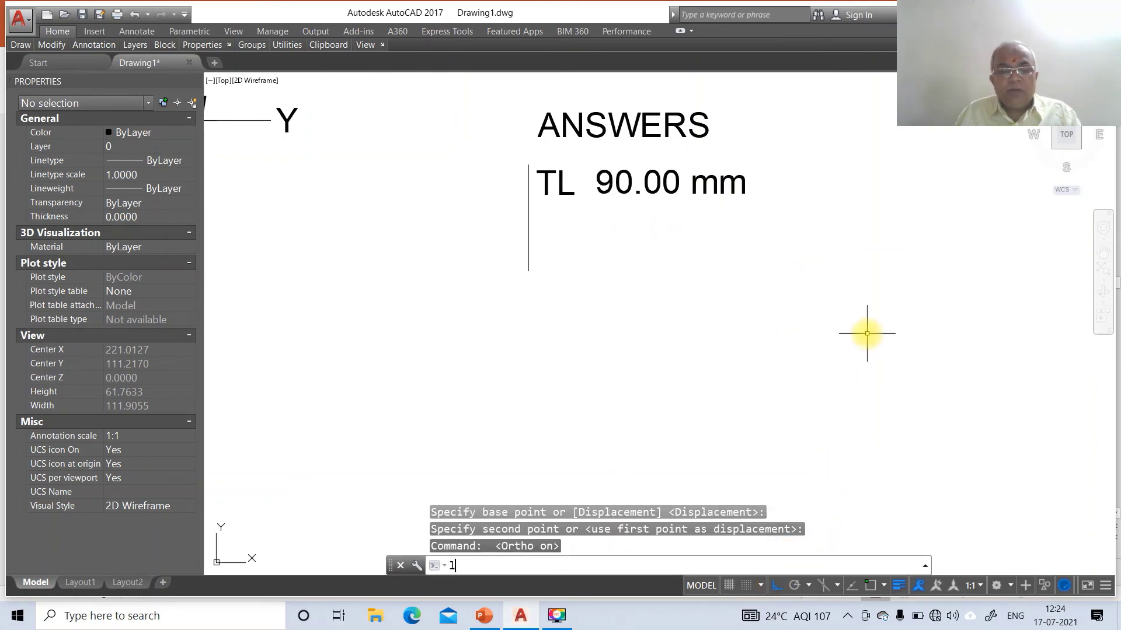
{"action": "type", "text": "end"}
{"action": "key", "text": "Return"}
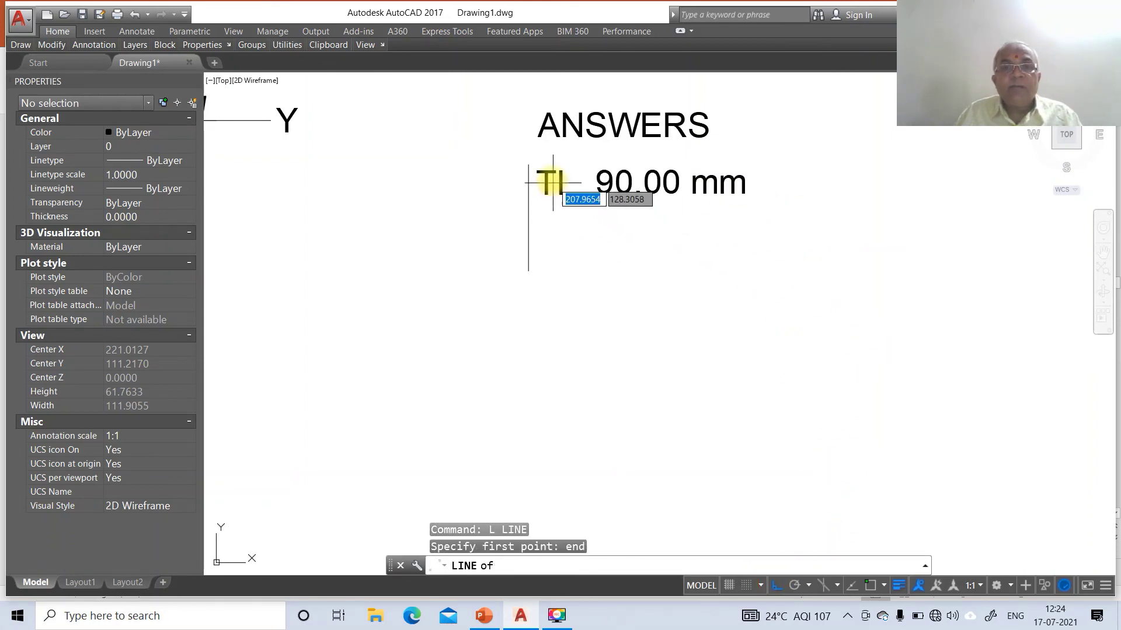
{"action": "left_click", "coordinate": [529, 165]}
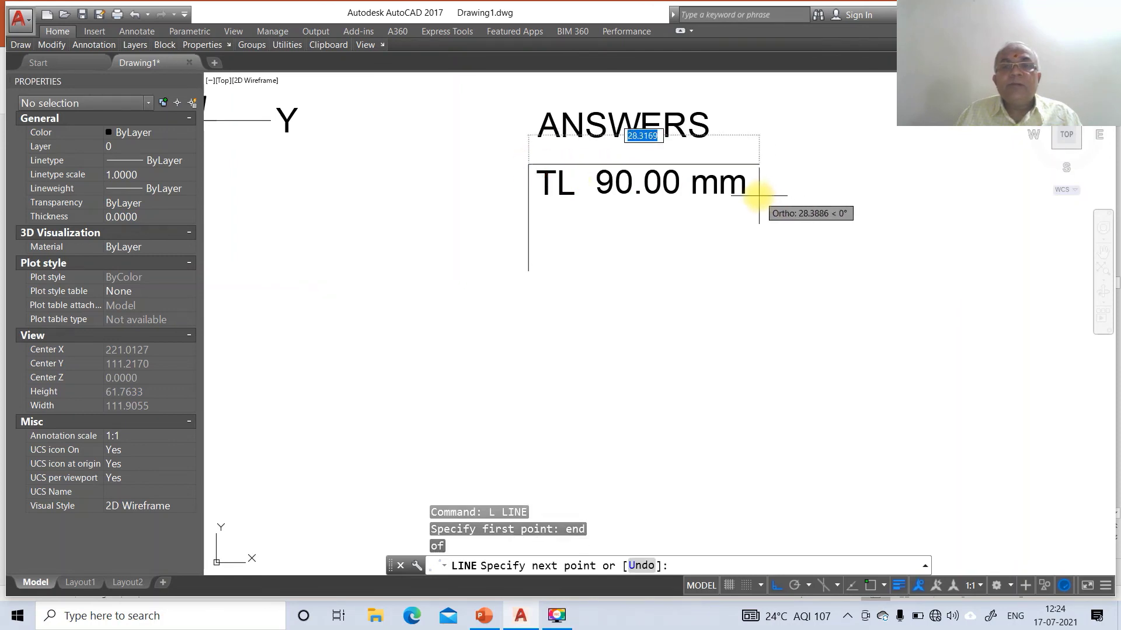
{"action": "left_click", "coordinate": [756, 194]}
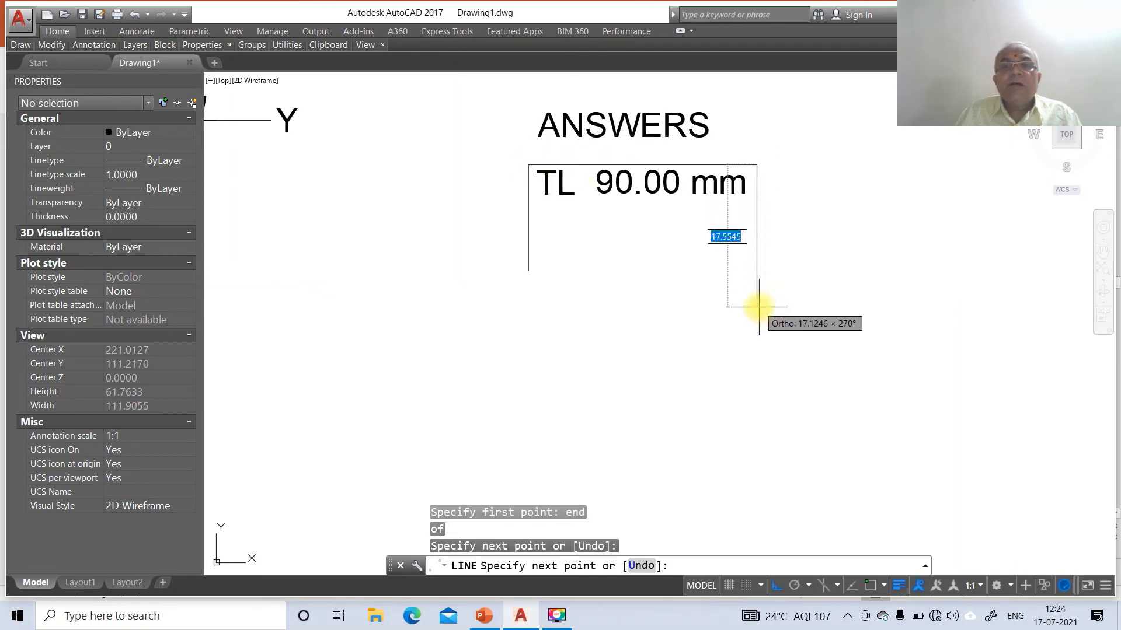
{"action": "left_click", "coordinate": [747, 268]}
{"action": "key", "text": "Return"}
Draw a vertical divider between TL and 90.00 mm.
{"action": "key", "text": "Return"}
{"action": "type", "text": "nea"}
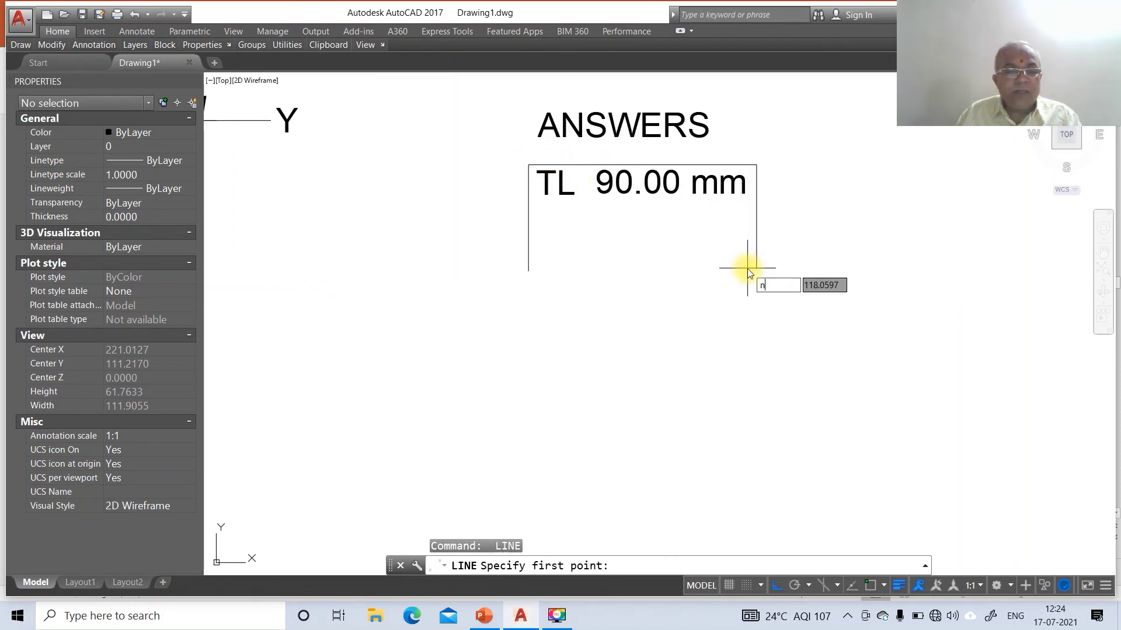
{"action": "key", "text": "Return"}
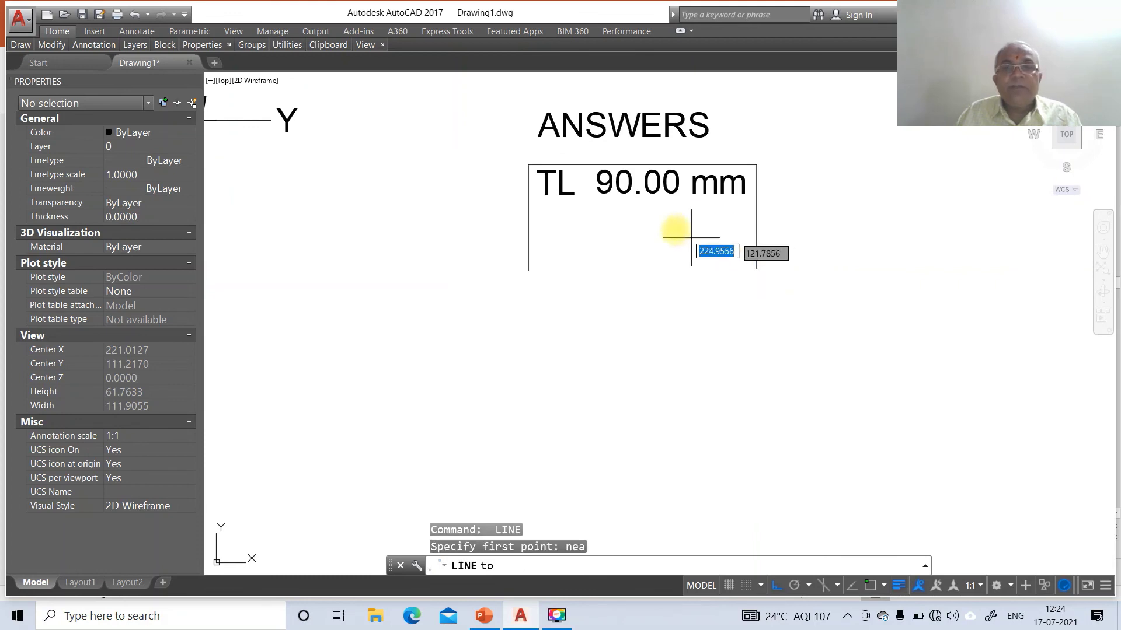
{"action": "left_click", "coordinate": [583, 165]}
{"action": "left_click", "coordinate": [583, 286]}
Offset the table's top edge down twice at distance 6 to form two row lines.
{"action": "key", "text": "Return"}
{"action": "type", "text": "o"}
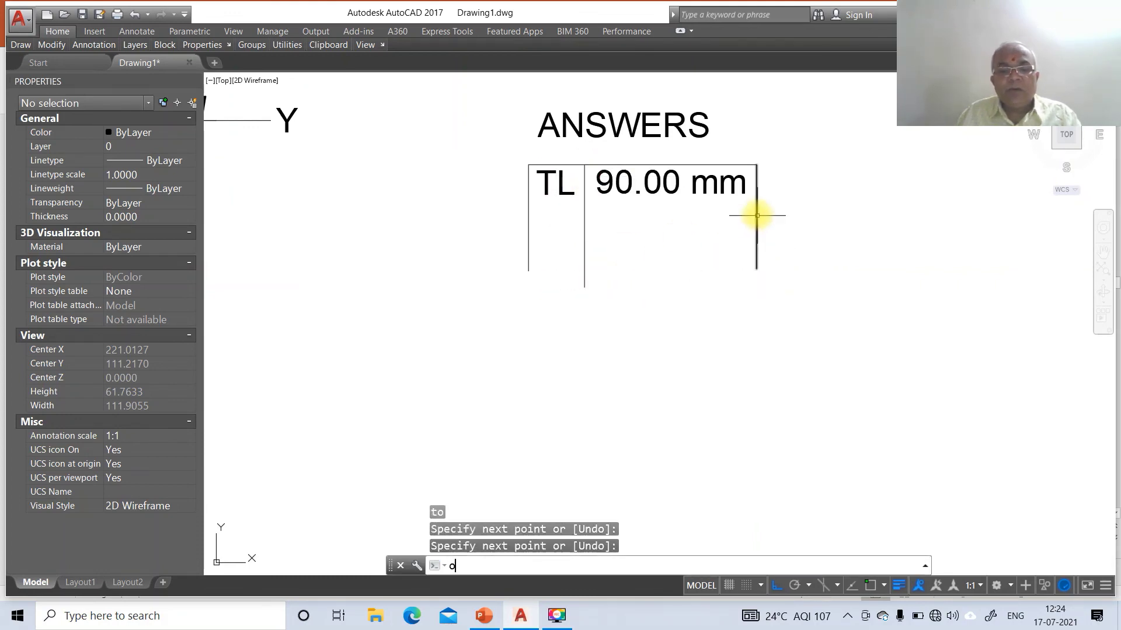
{"action": "key", "text": "Return"}
{"action": "key", "text": "Return"}
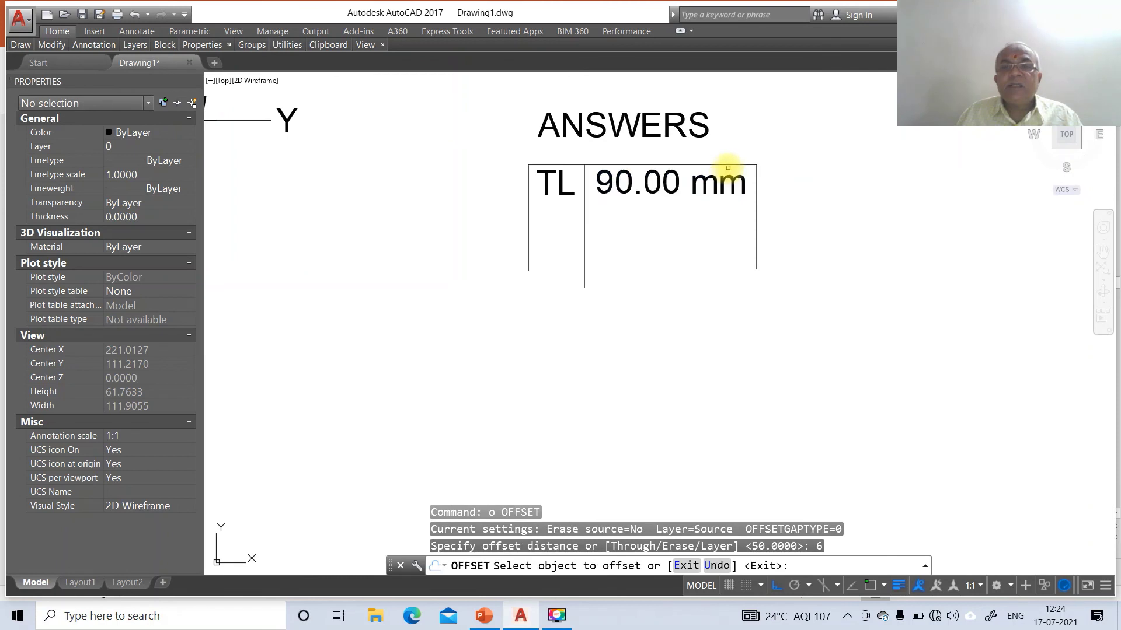
{"action": "left_click", "coordinate": [736, 166]}
{"action": "left_click", "coordinate": [738, 212]}
{"action": "key", "text": "Return"}
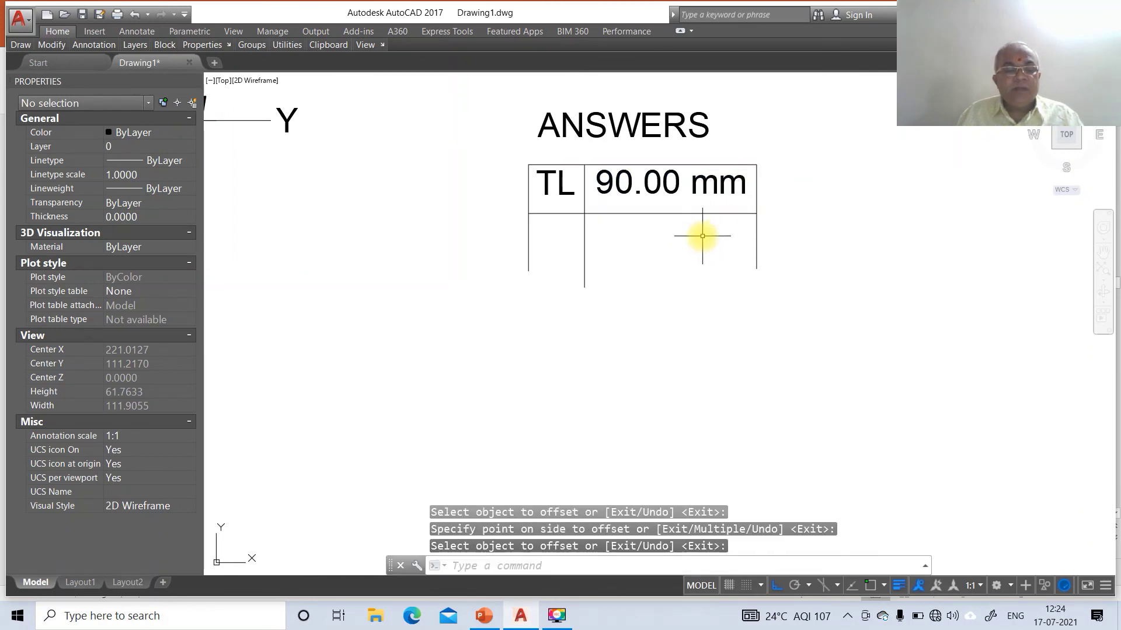
{"action": "key", "text": "Escape"}
{"action": "key", "text": "Escape"}
{"action": "key", "text": "Return"}
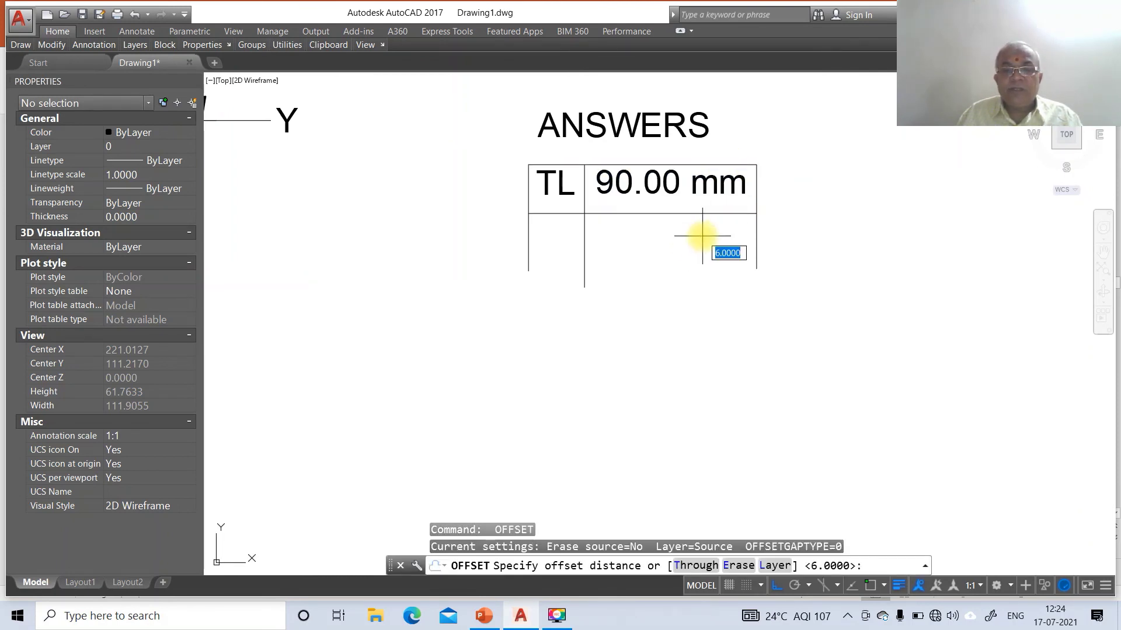
{"action": "key", "text": "Return"}
{"action": "left_click", "coordinate": [684, 215]}
{"action": "left_click", "coordinate": [710, 240]}
Trim the line stubs overhanging right of and below the table using the bottom row line.
{"action": "key", "text": "Return"}
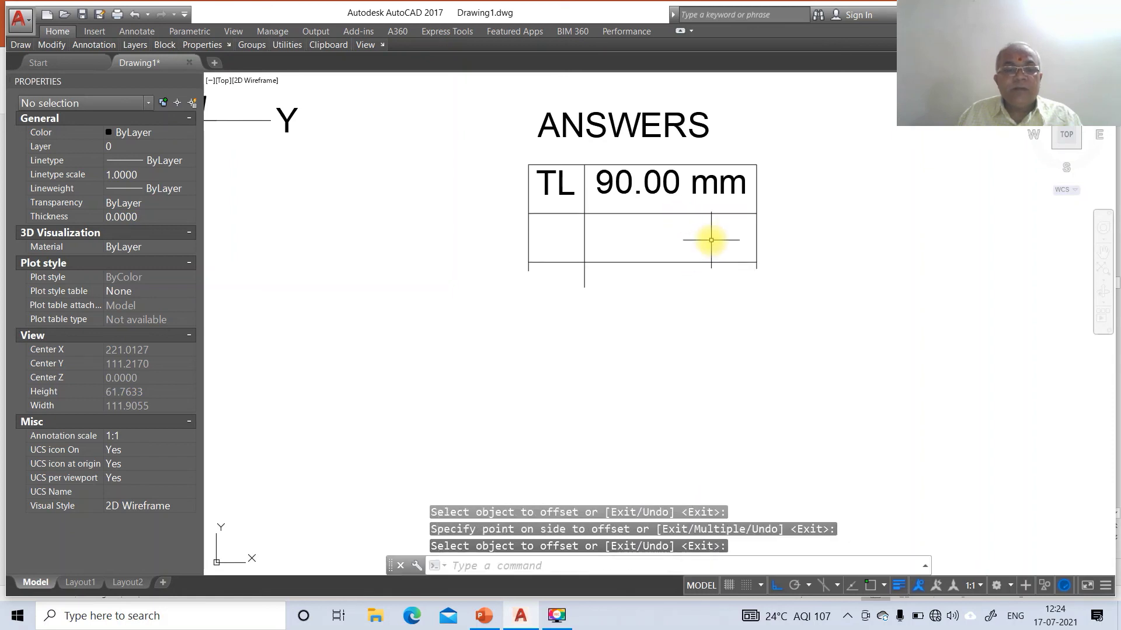
{"action": "type", "text": "tr"}
{"action": "key", "text": "Return"}
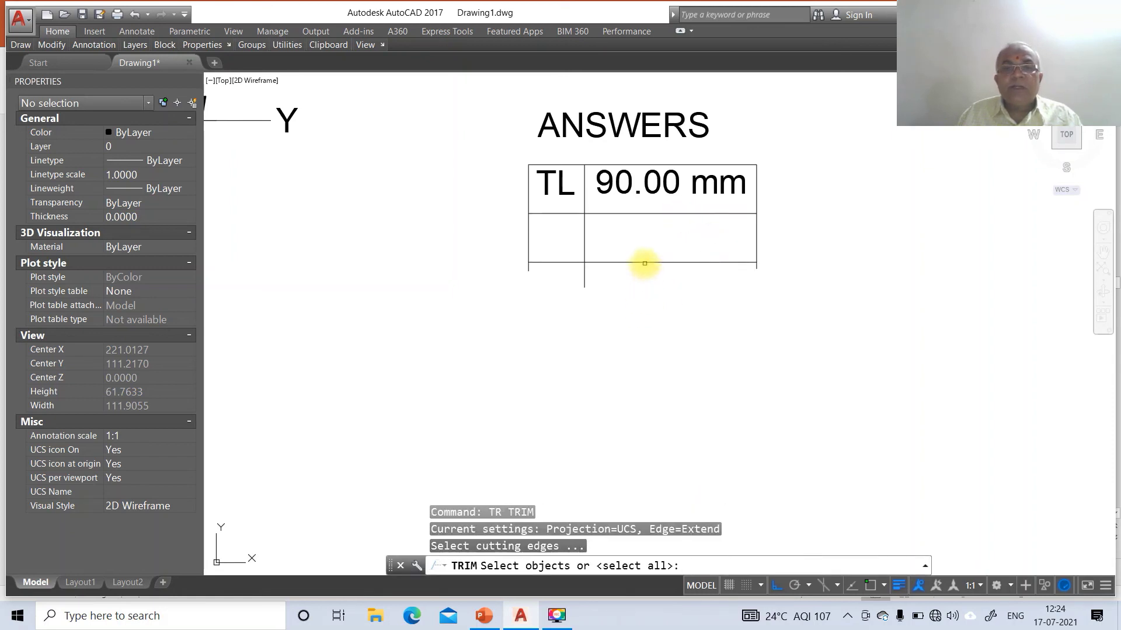
{"action": "left_click", "coordinate": [645, 263]}
{"action": "key", "text": "Return"}
{"action": "left_click", "coordinate": [783, 266]}
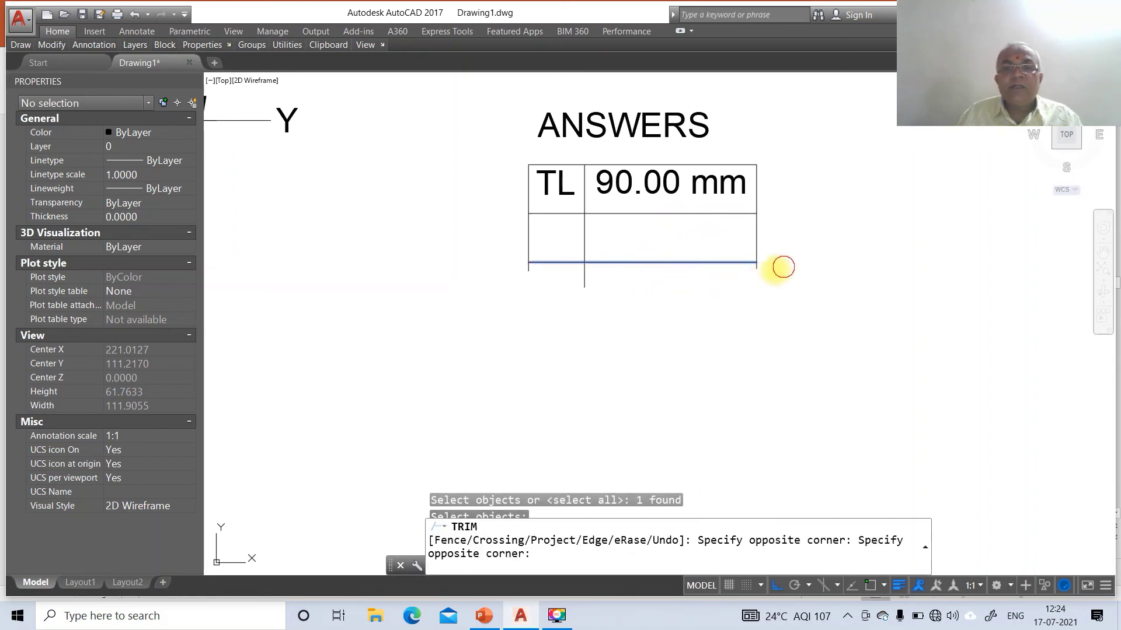
{"action": "left_click", "coordinate": [710, 281]}
{"action": "left_click", "coordinate": [614, 270]}
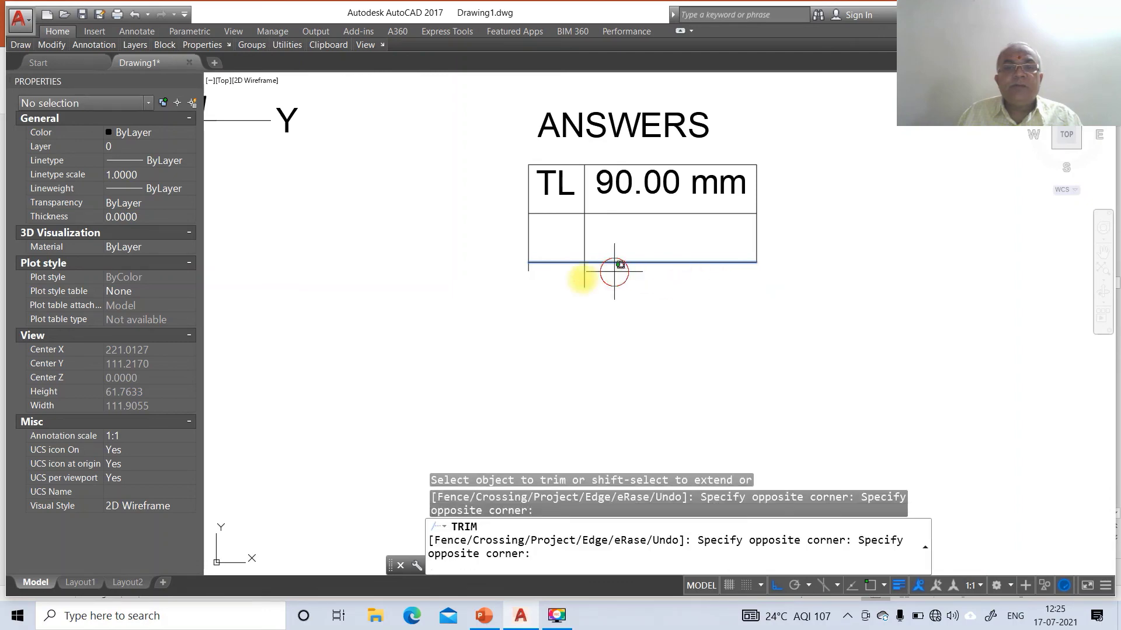
{"action": "left_click", "coordinate": [497, 270]}
{"action": "key", "text": "Return"}
{"action": "type", "text": "c"}
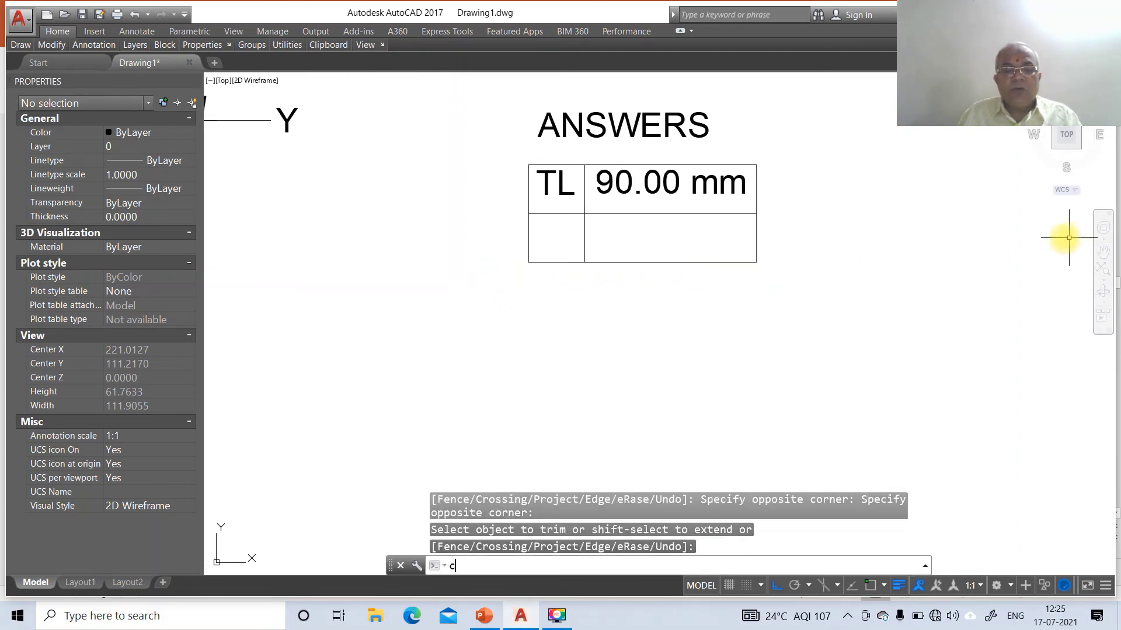
{"action": "type", "text": "o"}
{"action": "key", "text": "Return"}
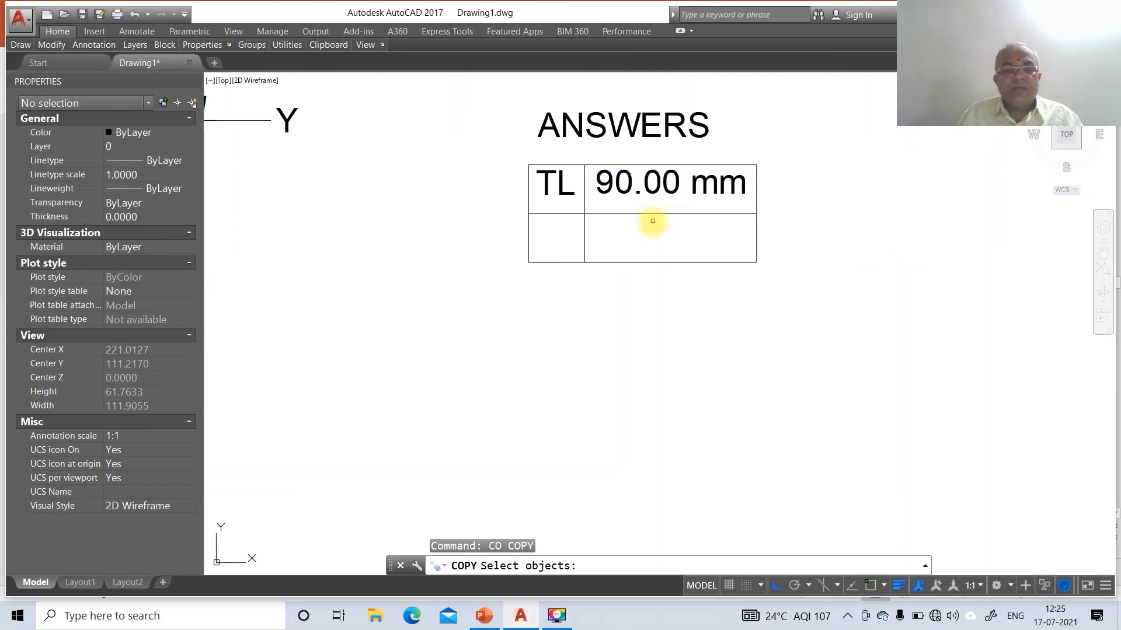
Move the TL and 90.00 mm texts slightly lower within their ANSWERS row.
{"action": "key", "text": "Escape"}
{"action": "type", "text": "m"}
{"action": "key", "text": "Return"}
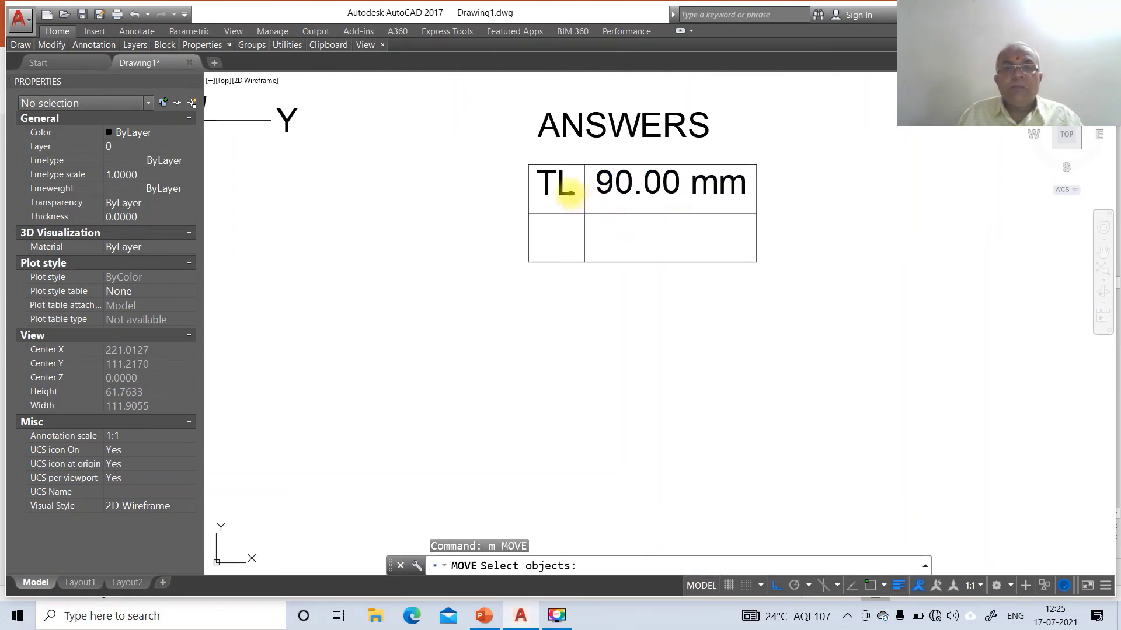
{"action": "left_click", "coordinate": [569, 190]}
{"action": "left_click", "coordinate": [610, 188]}
{"action": "key", "text": "Return"}
{"action": "left_click", "coordinate": [601, 213]}
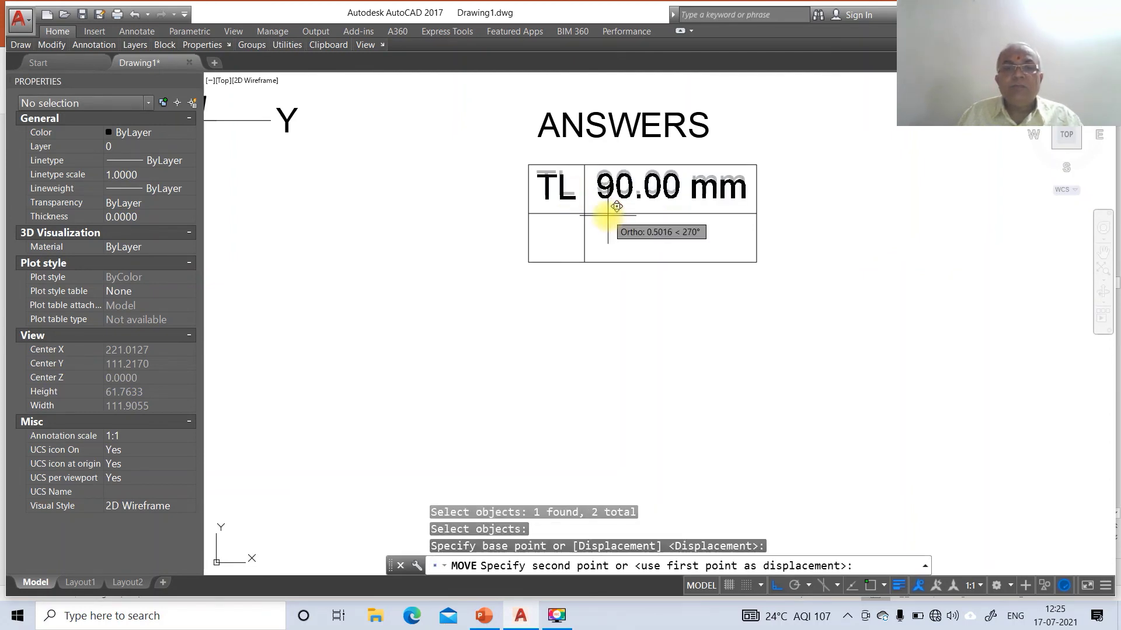
{"action": "left_click", "coordinate": [633, 226]}
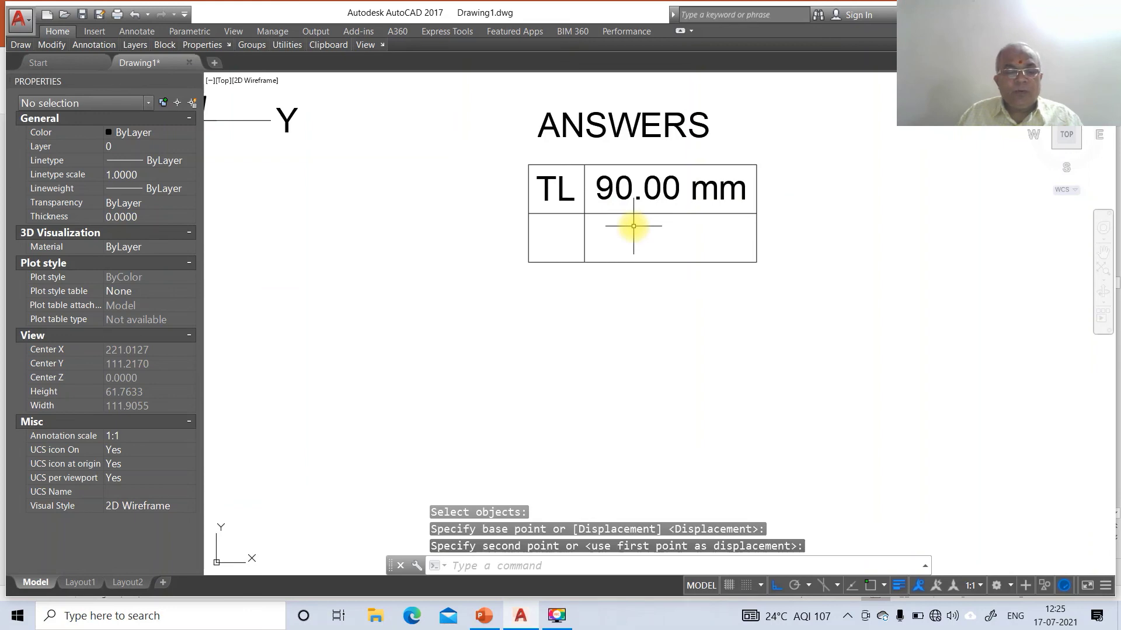
Copy the 90.00 mm text down into the lower right cell of the table.
{"action": "key", "text": "Escape"}
{"action": "key", "text": "Escape"}
{"action": "key", "text": "Escape"}
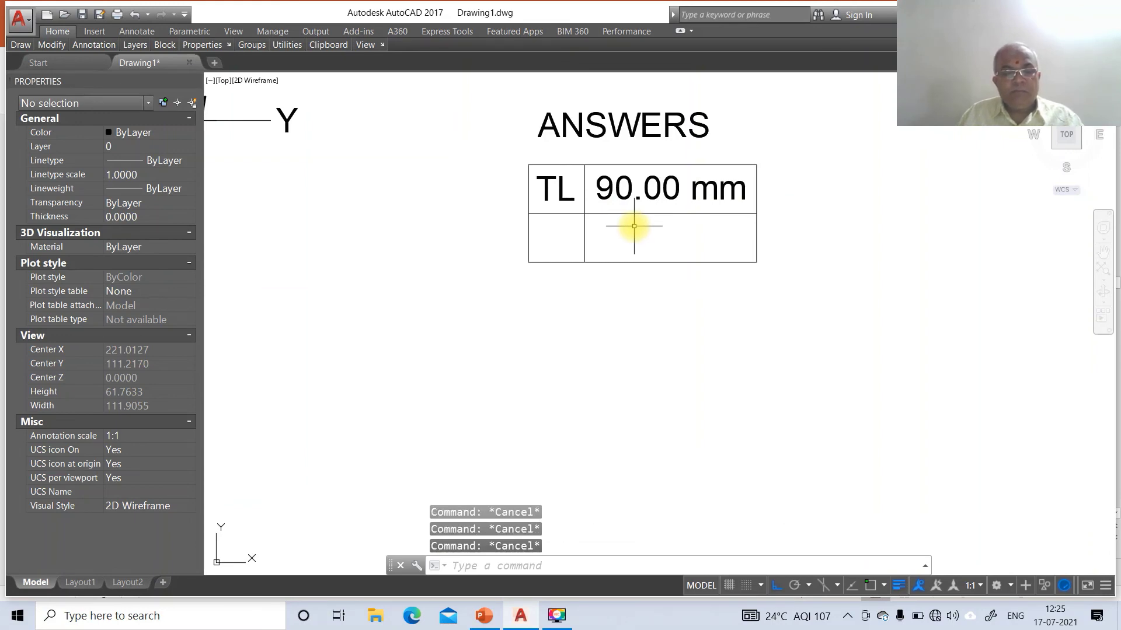
{"action": "type", "text": "CI"}
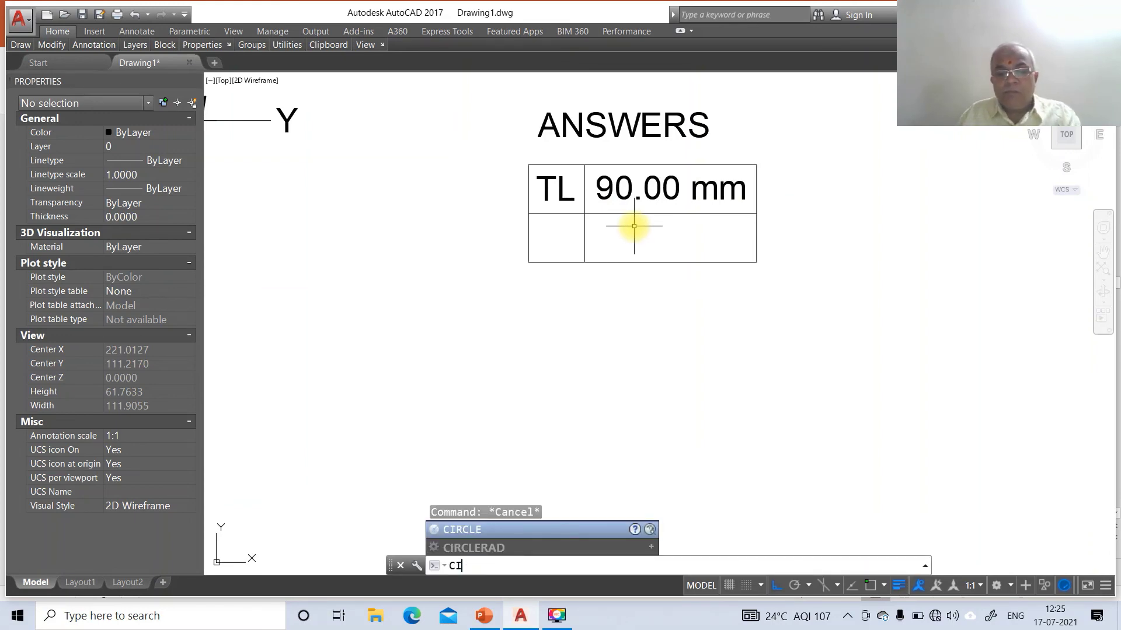
{"action": "key", "text": "Escape"}
{"action": "key", "text": "Escape"}
{"action": "type", "text": "CIo"}
{"action": "key", "text": "Return"}
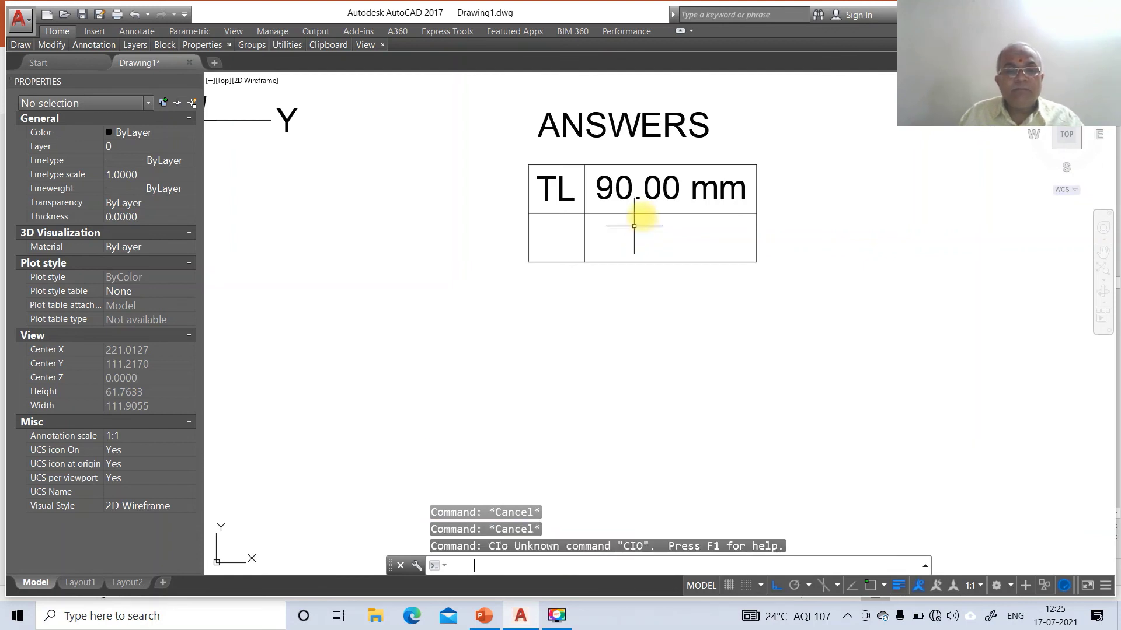
{"action": "type", "text": "co"}
{"action": "key", "text": "Return"}
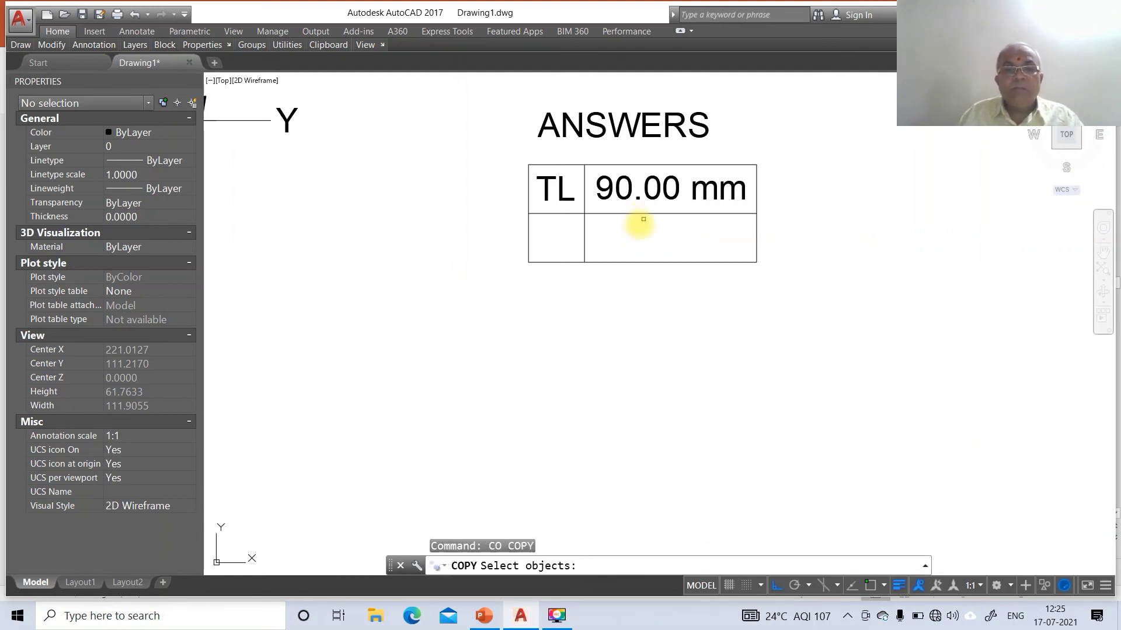
{"action": "left_click", "coordinate": [654, 202]}
{"action": "key", "text": "Return"}
{"action": "left_click", "coordinate": [664, 236]}
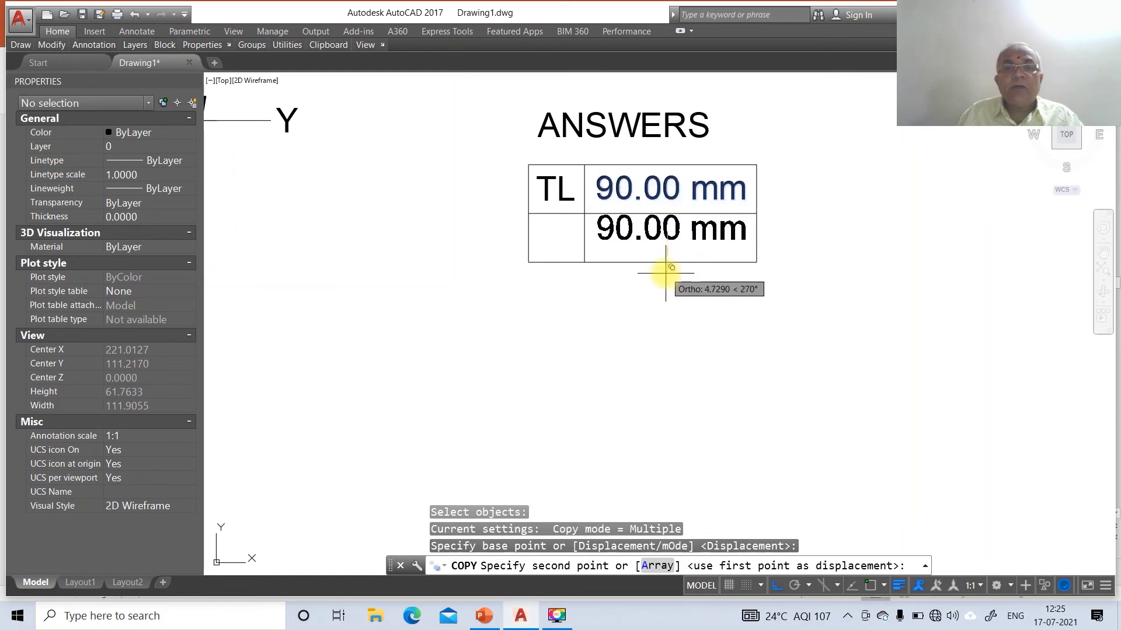
{"action": "left_click", "coordinate": [666, 278]}
{"action": "key", "text": "Return"}
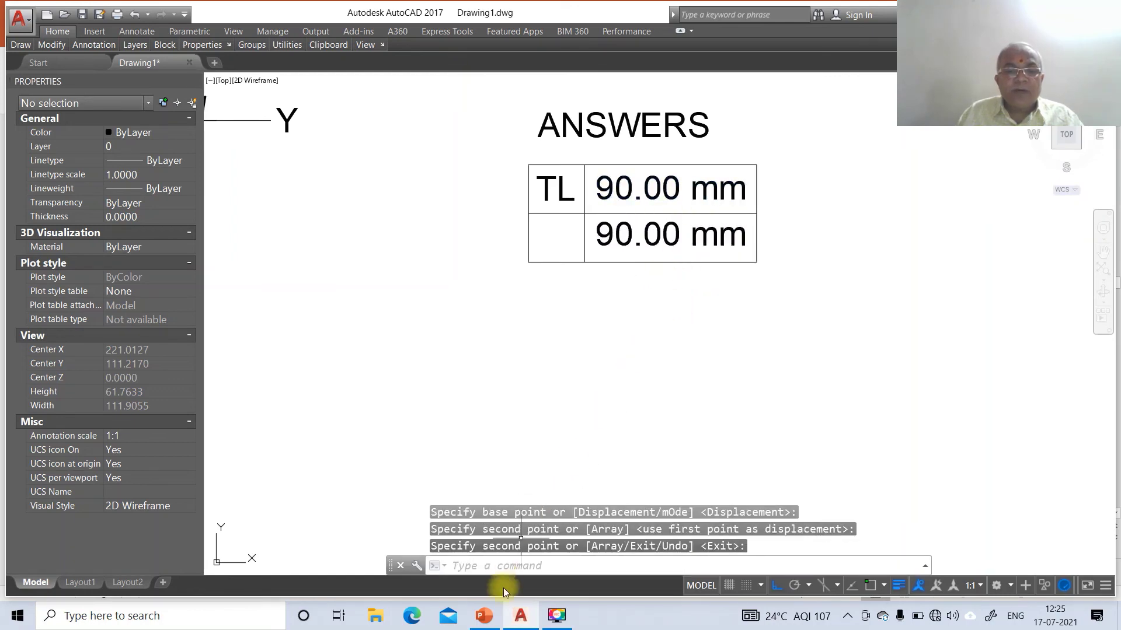
After checking the PowerPoint slide, edit the copied text to read 41.63%%d (41.63°).
{"action": "left_click", "coordinate": [482, 619]}
{"action": "left_click", "coordinate": [519, 617]}
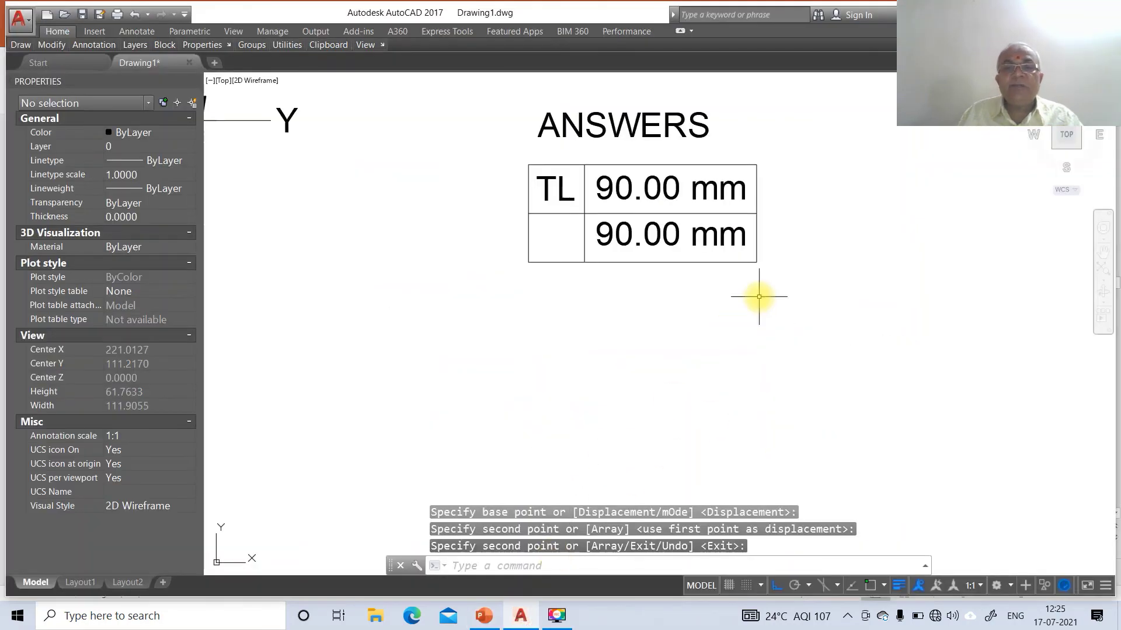
{"action": "type", "text": "ddedit"}
{"action": "key", "text": "Return"}
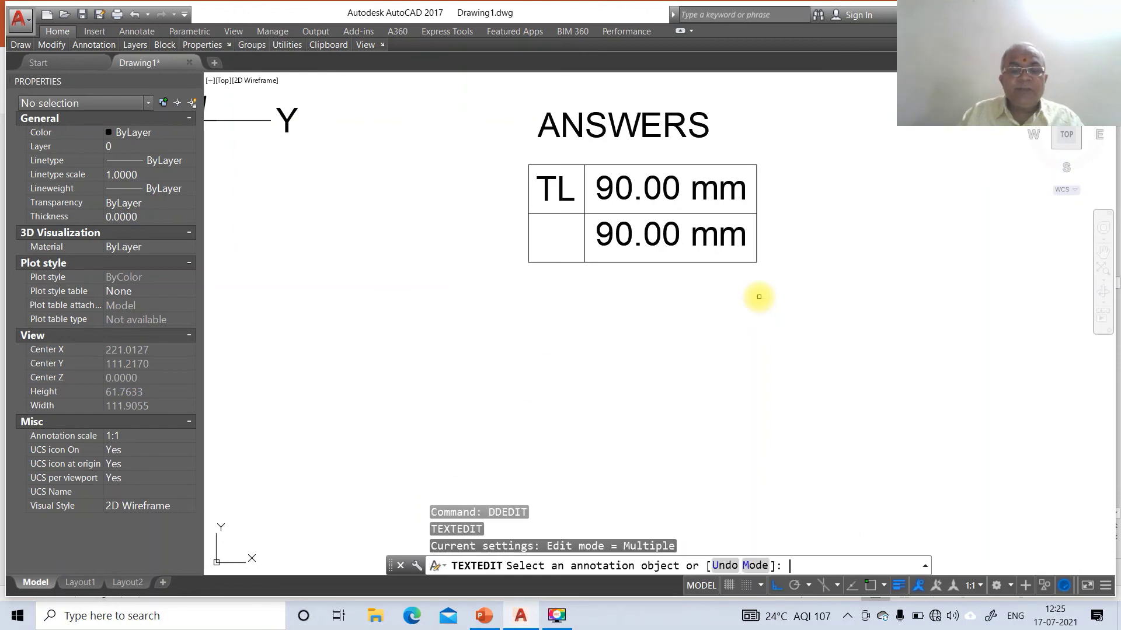
{"action": "left_click", "coordinate": [679, 249]}
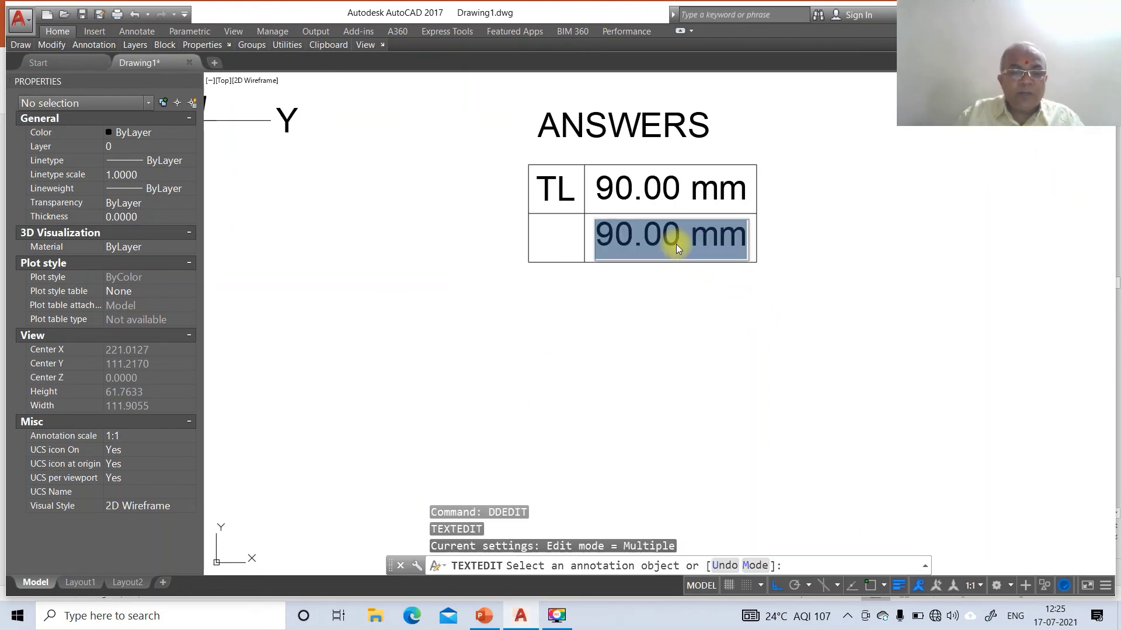
{"action": "type", "text": "41."}
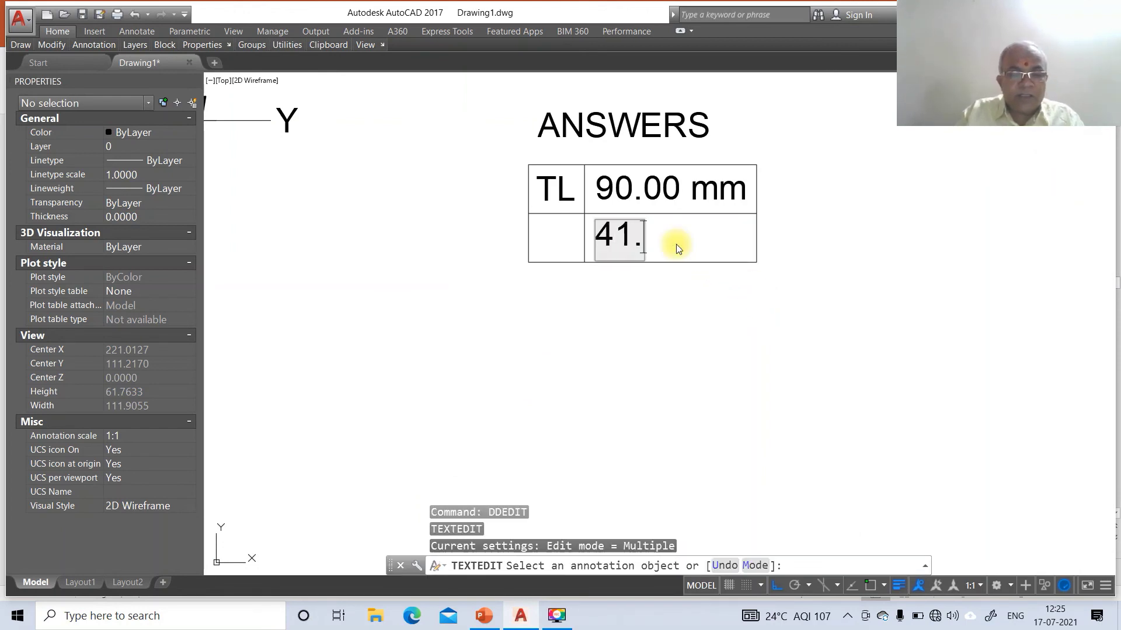
{"action": "type", "text": "63%%"}
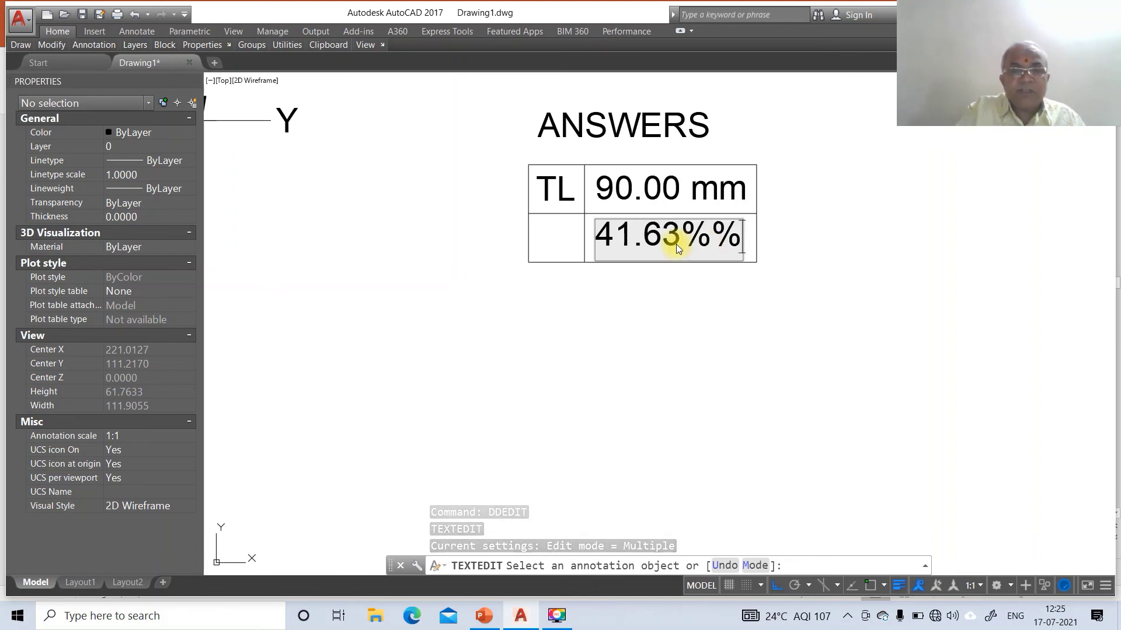
{"action": "type", "text": "d"}
{"action": "key", "text": "Escape"}
{"action": "key", "text": "Escape"}
{"action": "key", "text": "Escape"}
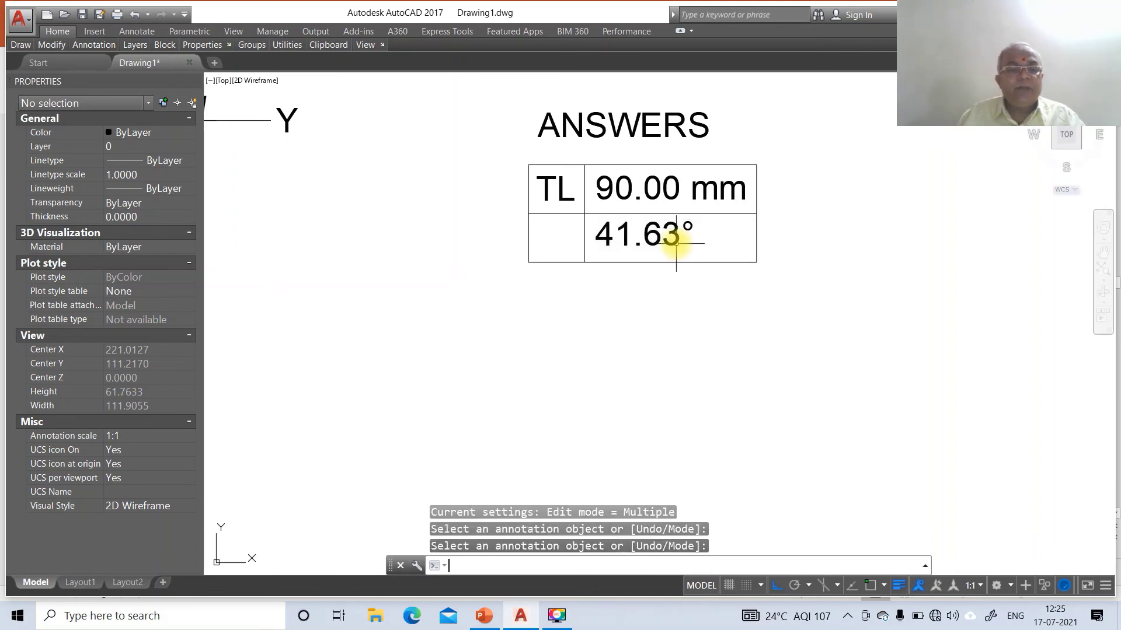
{"action": "type", "text": "z"}
{"action": "key", "text": "Return"}
With Ortho off, copy the φ label from the projection into the lower left cell.
{"action": "scroll", "coordinate": [819, 326], "scroll_direction": "down", "scroll_amount": 4}
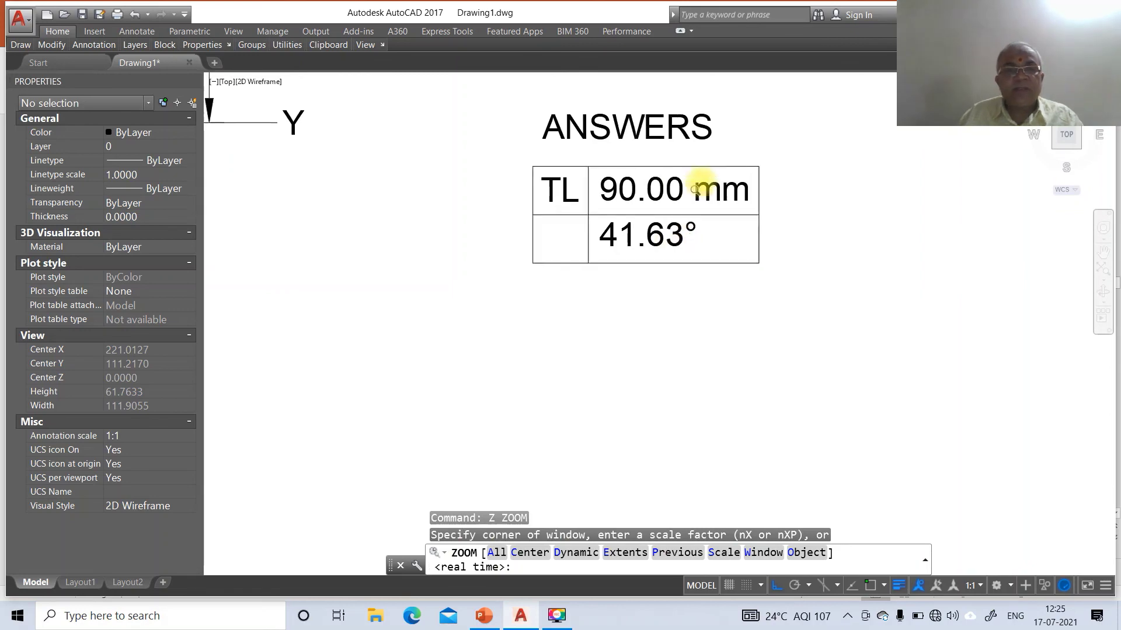
{"action": "key", "text": "Escape"}
{"action": "type", "text": "co"}
{"action": "key", "text": "Return"}
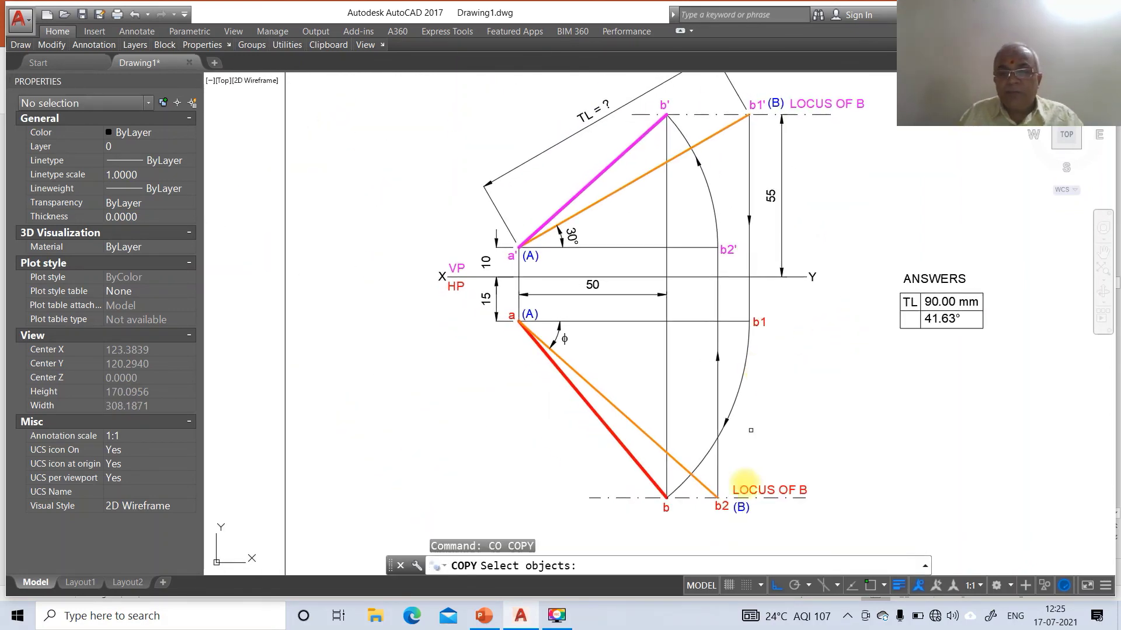
{"action": "left_click", "coordinate": [773, 585]}
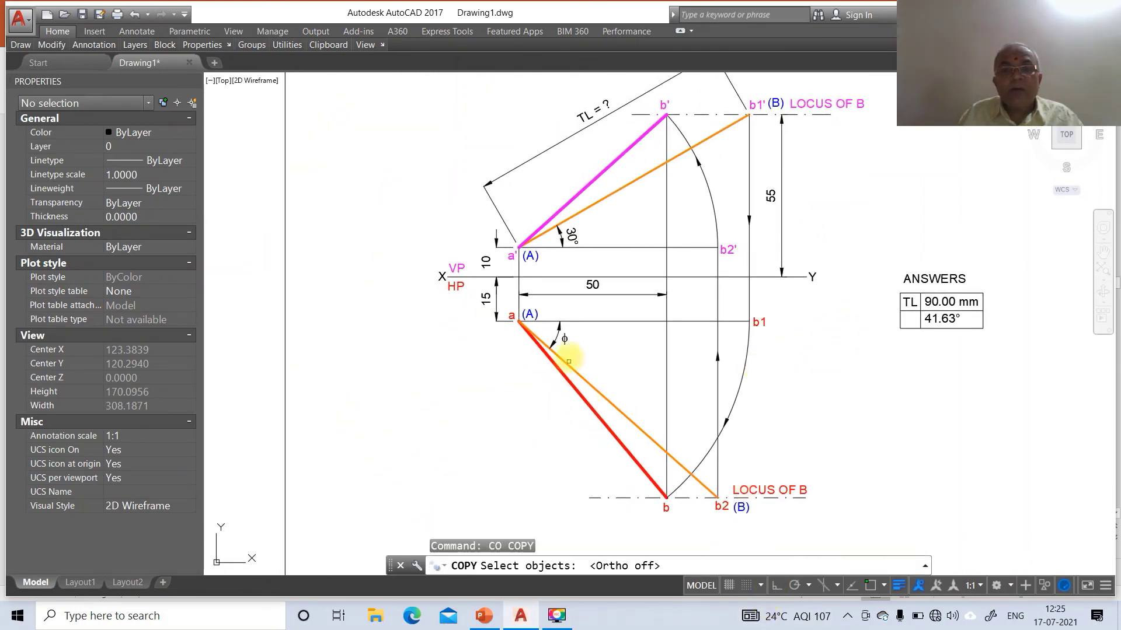
{"action": "left_click", "coordinate": [565, 341]}
{"action": "key", "text": "Return"}
{"action": "left_click", "coordinate": [527, 412]}
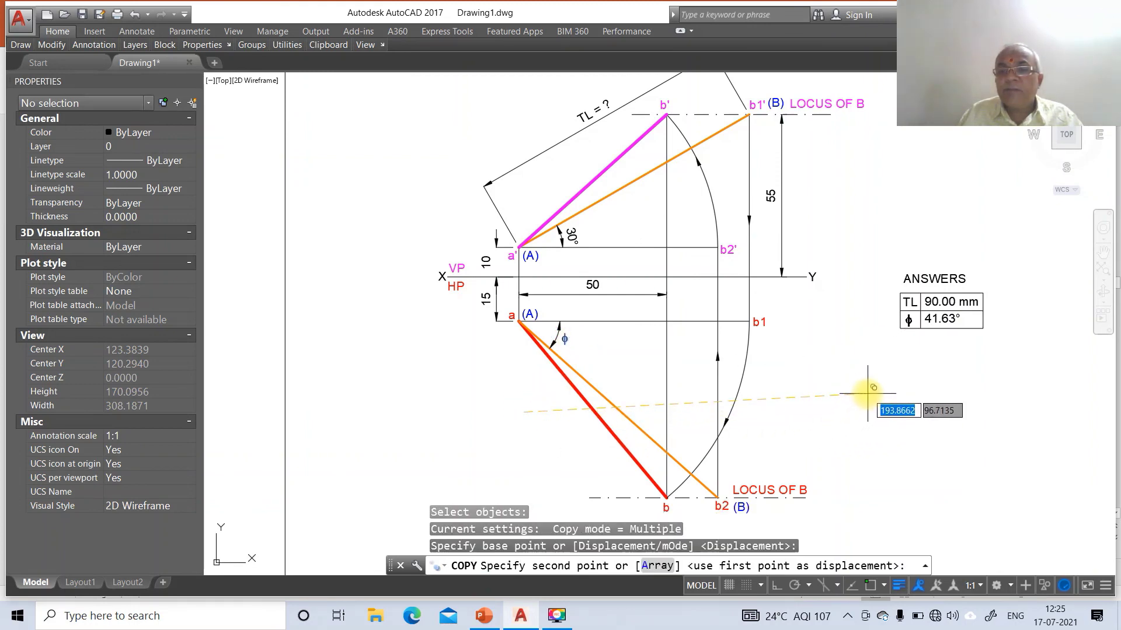
{"action": "left_click", "coordinate": [868, 392]}
{"action": "key", "text": "Return"}
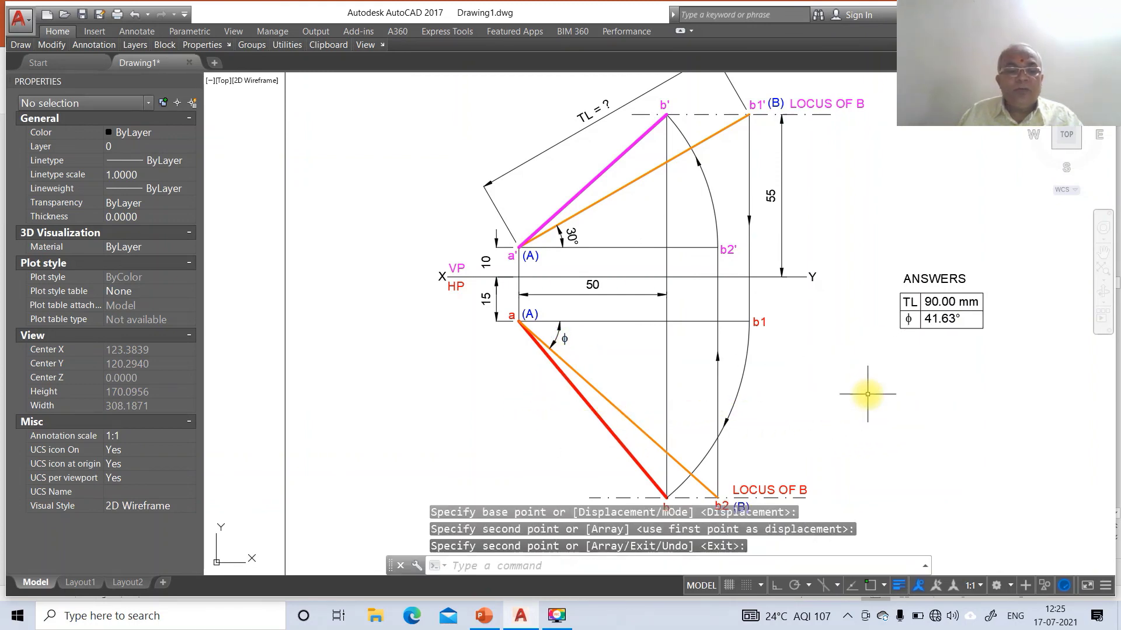
Zoom Window to frame the whole drawing and compare it with the PowerPoint slide.
{"action": "type", "text": "z"}
{"action": "key", "text": "Return"}
{"action": "scroll", "coordinate": [869, 385], "scroll_direction": "down", "scroll_amount": 3}
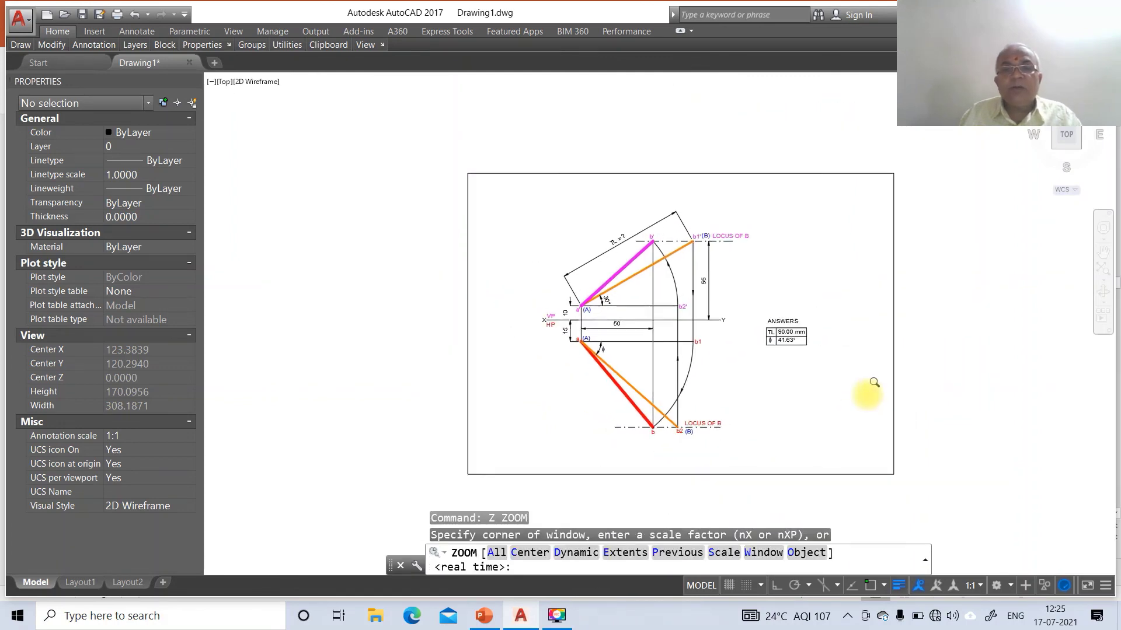
{"action": "type", "text": "w"}
{"action": "key", "text": "Return"}
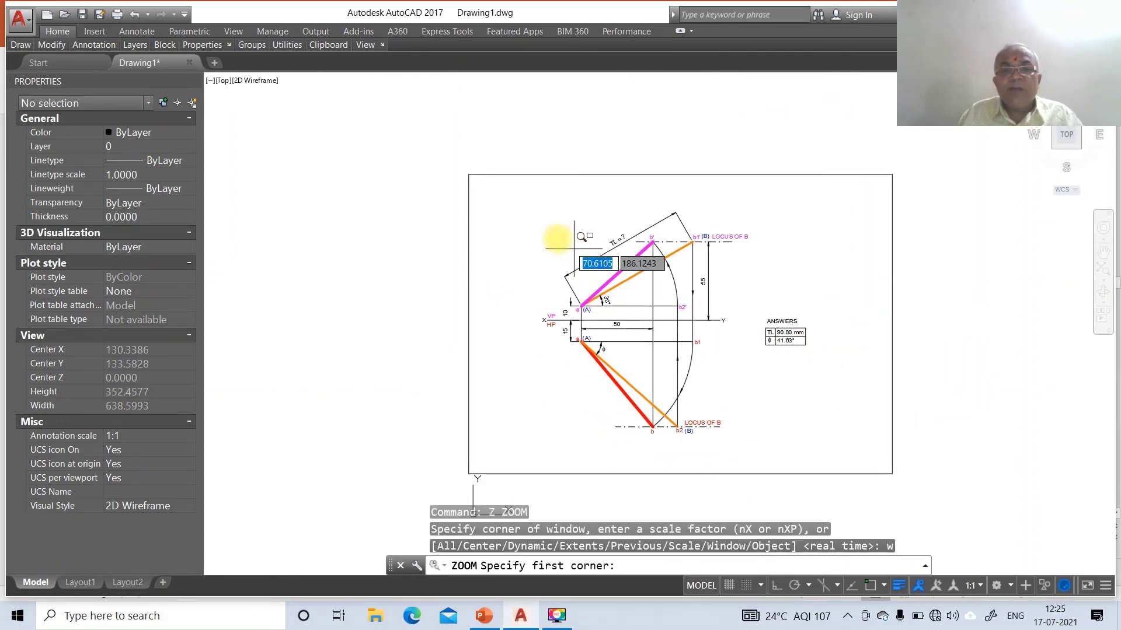
{"action": "left_click", "coordinate": [520, 205]}
{"action": "left_click", "coordinate": [840, 461]}
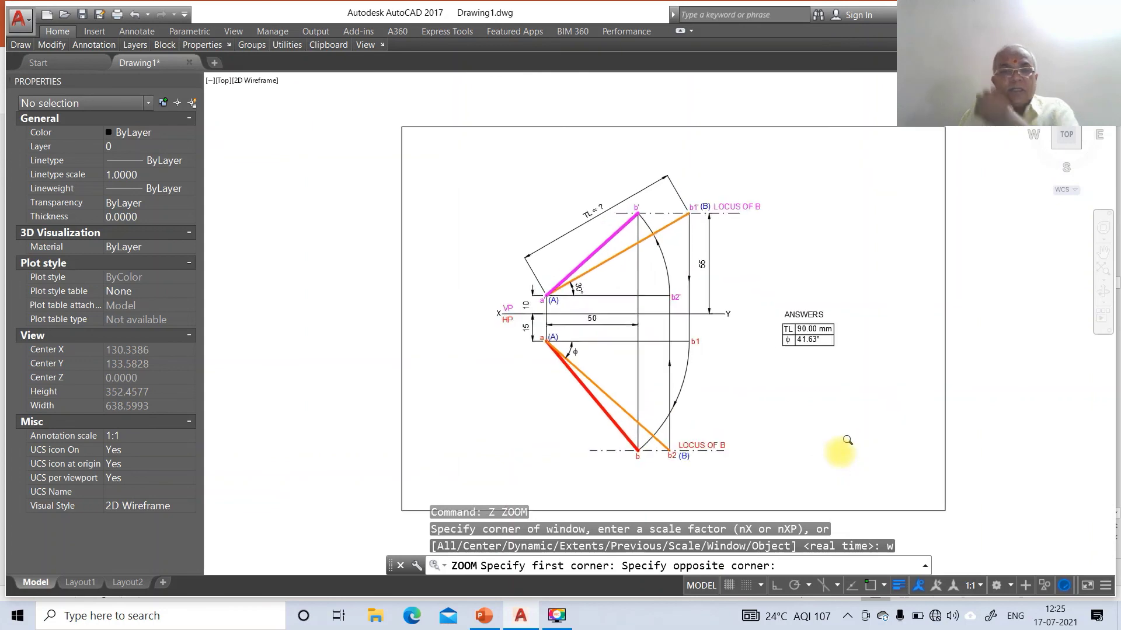
{"action": "left_click", "coordinate": [492, 626]}
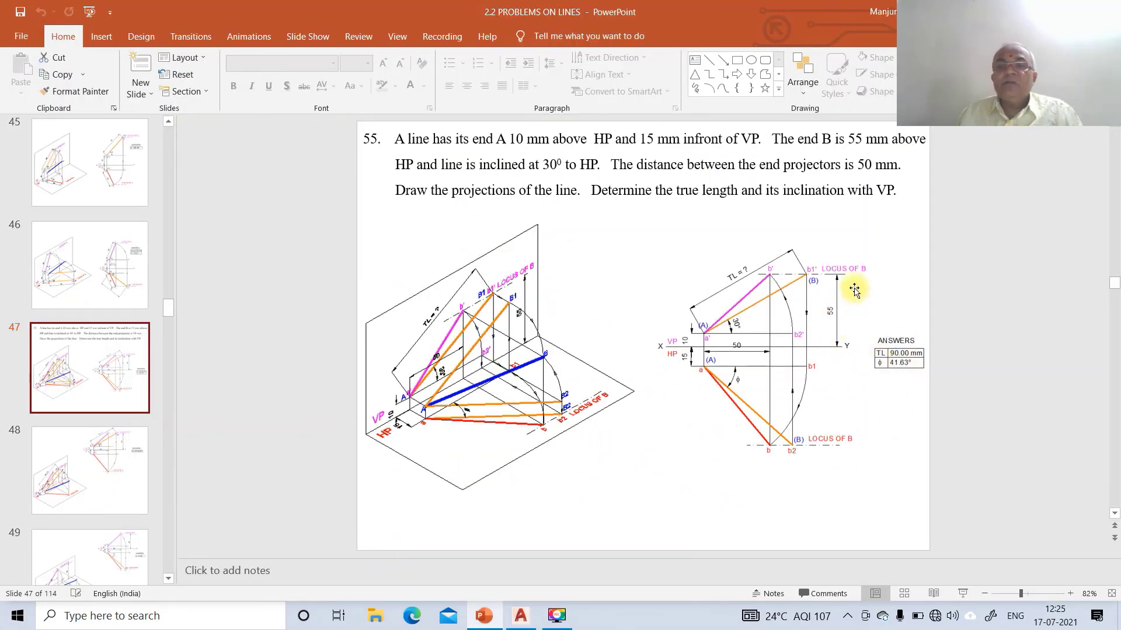
{"action": "left_click", "coordinate": [524, 617]}
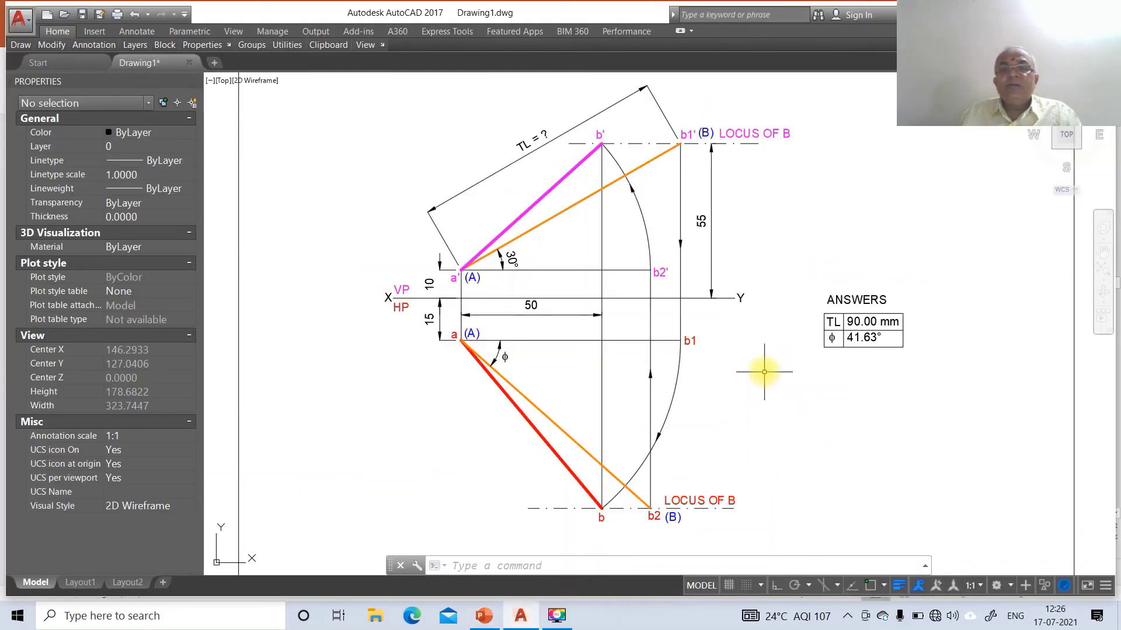